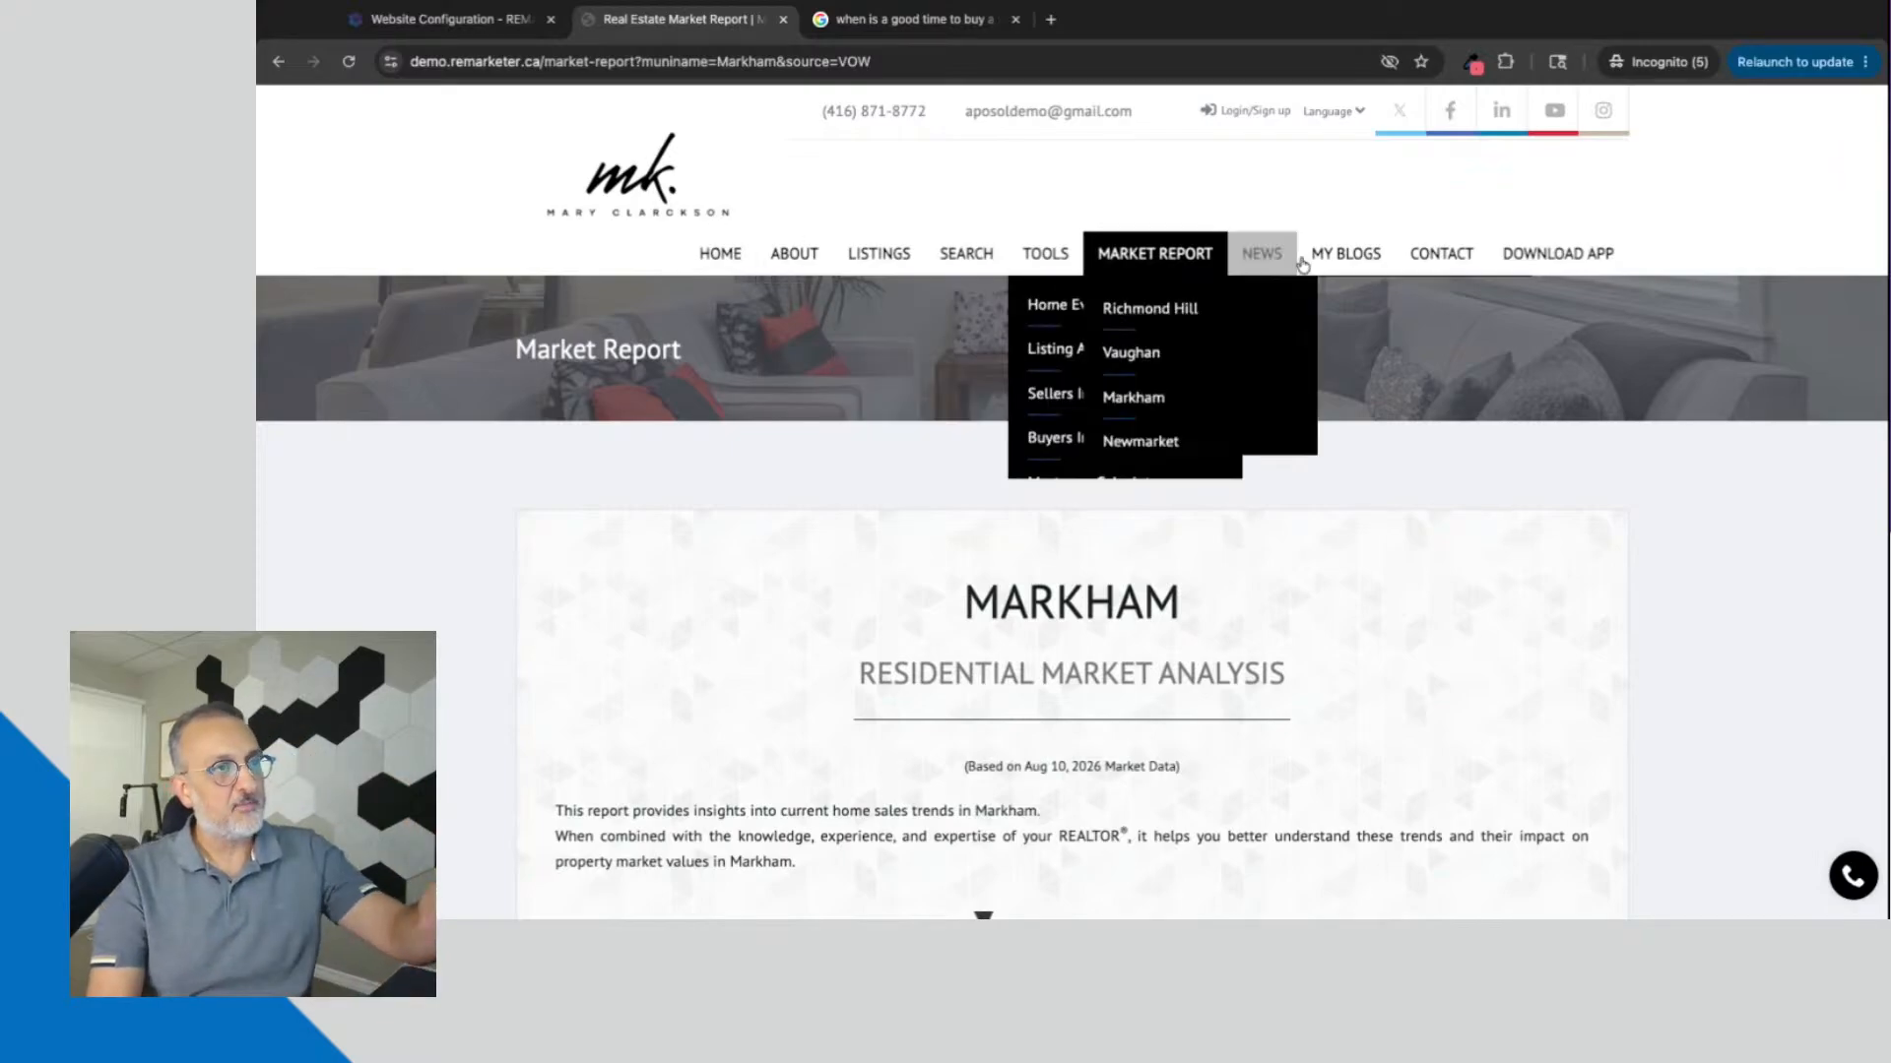
Step: Open the demo site's home page and look over its banner, featured properties and Market Report city links
{"action": "left_click", "coordinate": [736, 258]}
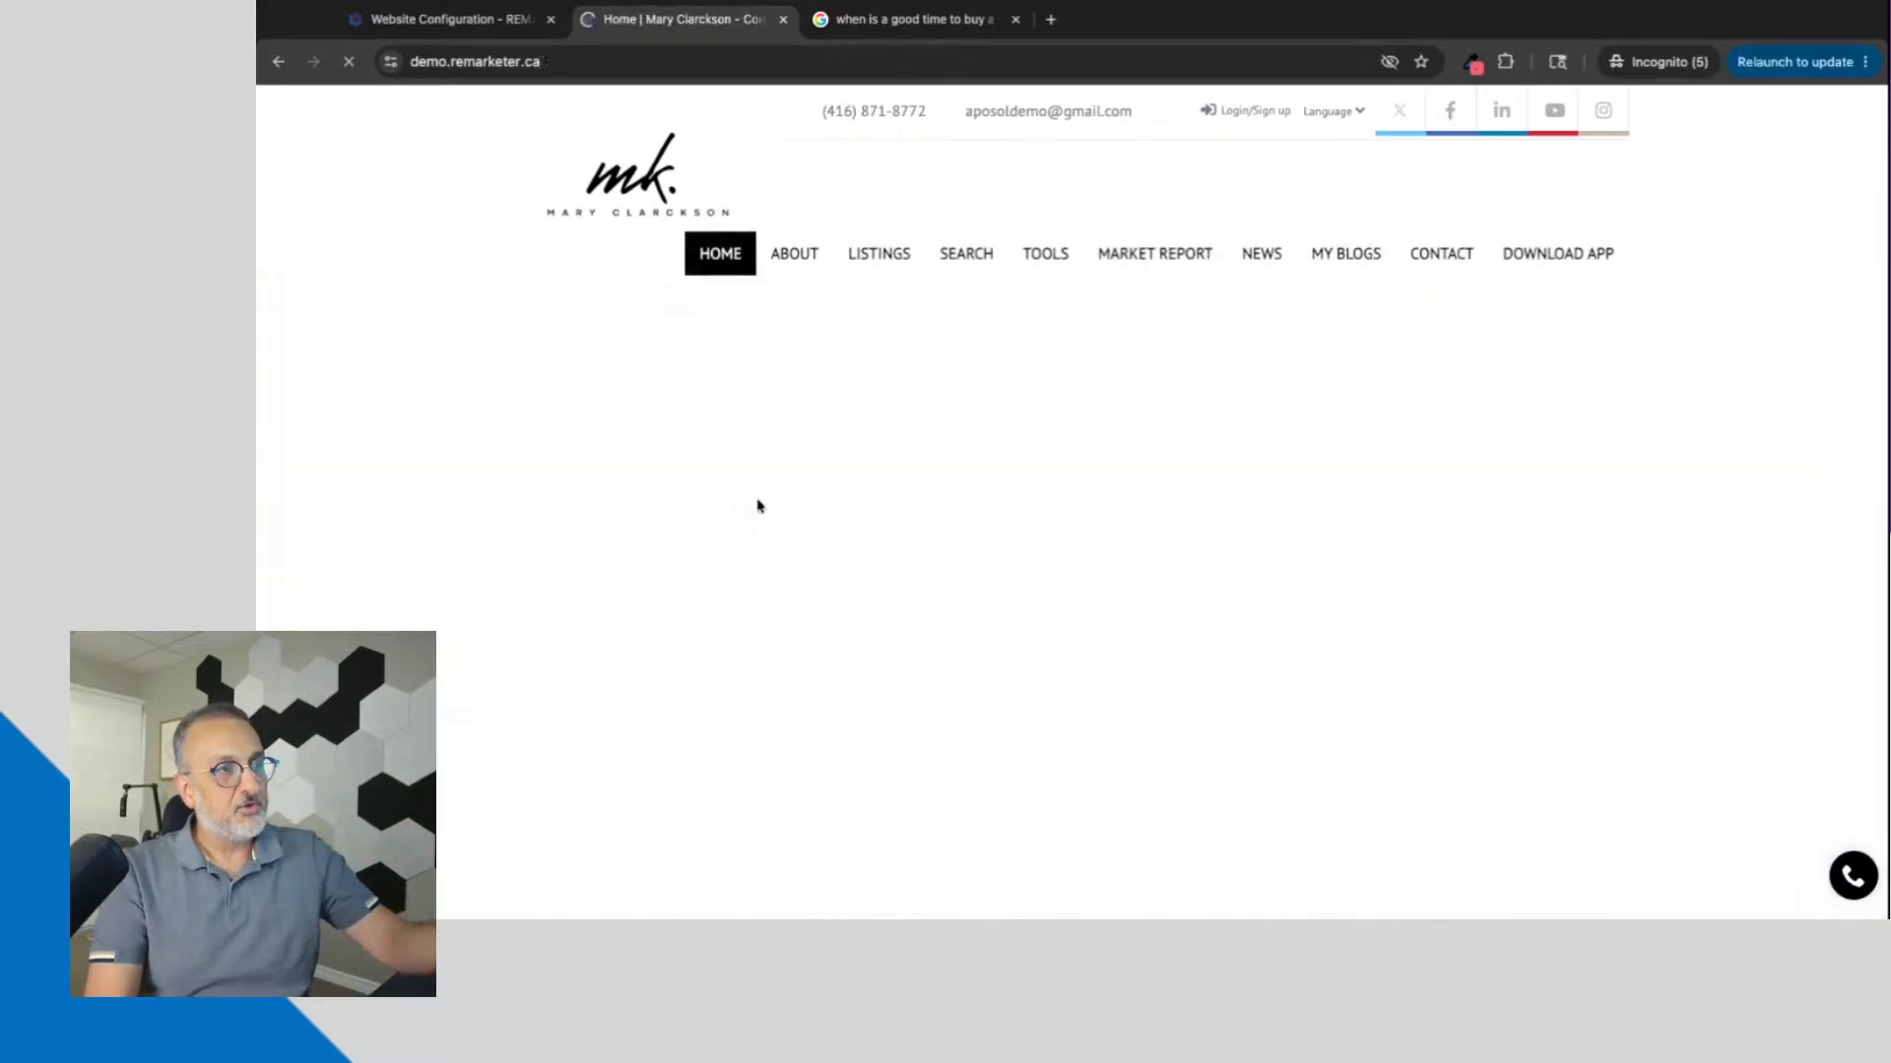
{"action": "scroll", "coordinate": [766, 591], "scroll_direction": "down", "scroll_amount": 6}
{"action": "scroll", "coordinate": [766, 591], "scroll_direction": "down", "scroll_amount": 1}
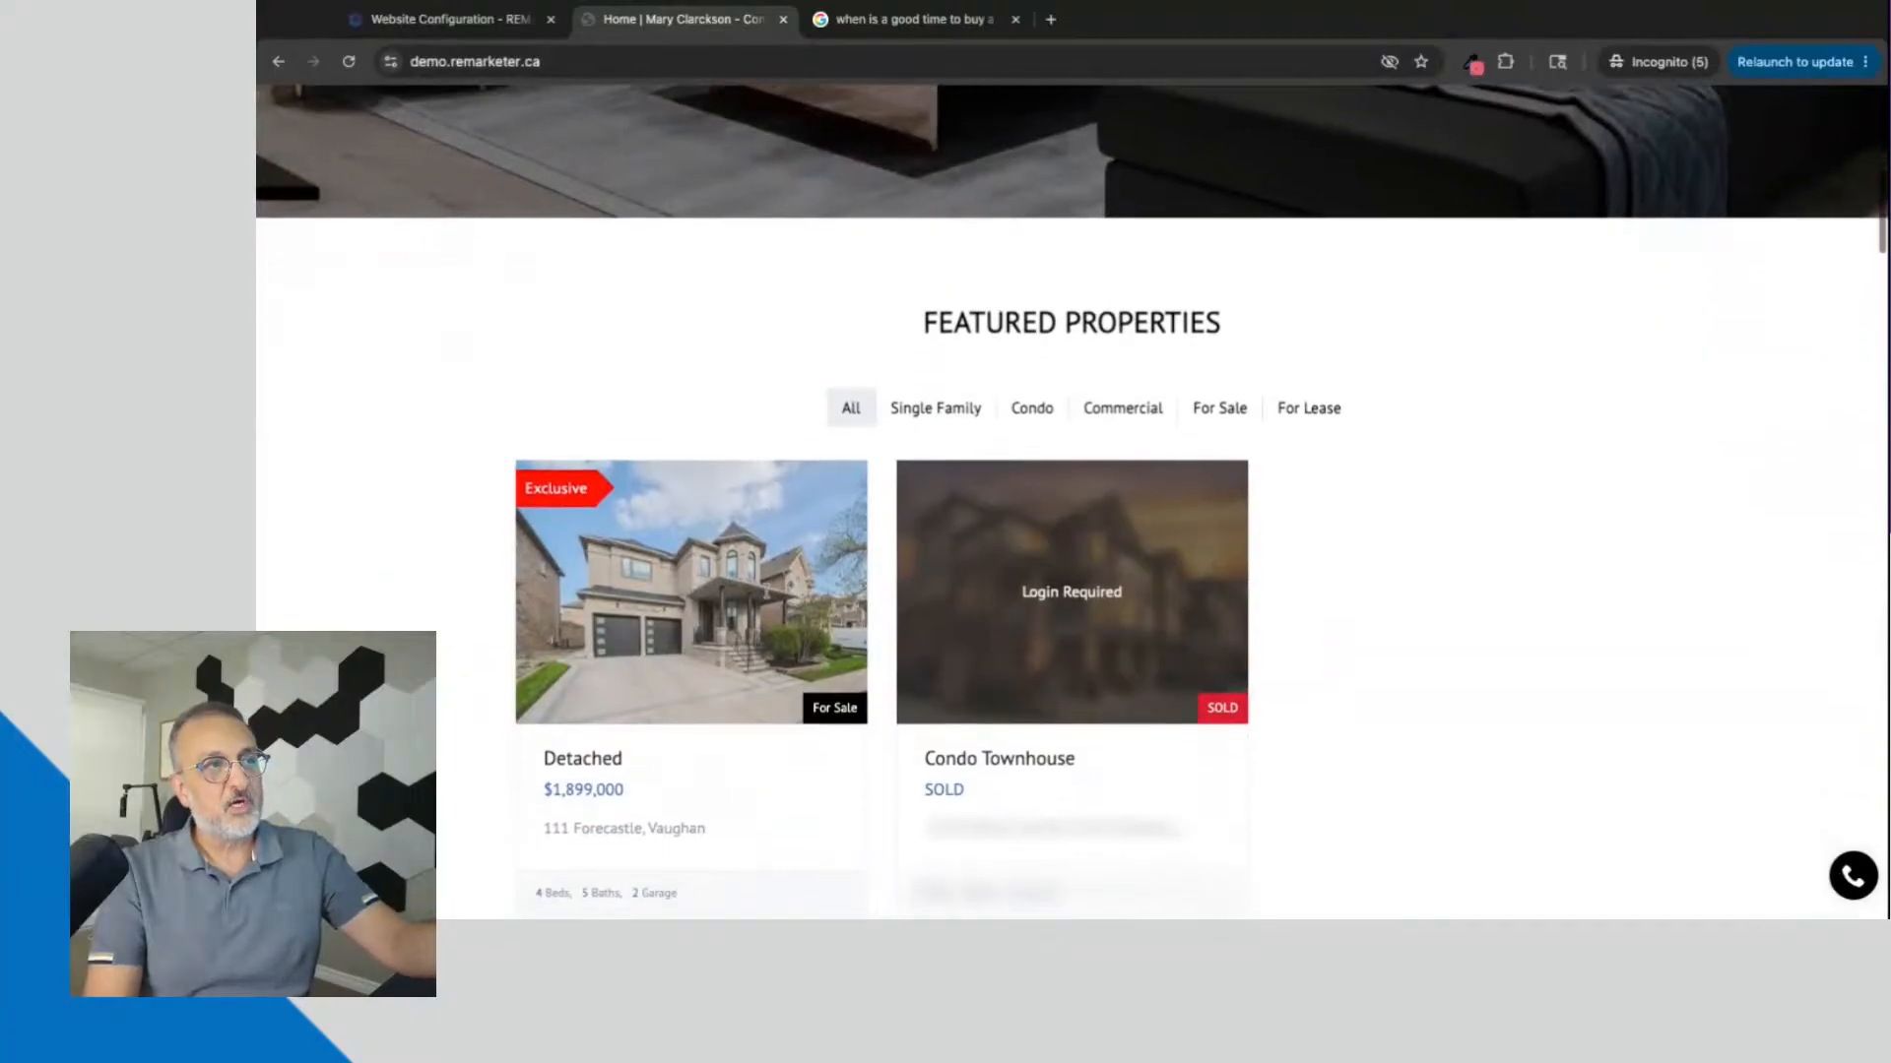
{"action": "scroll", "coordinate": [937, 610], "scroll_direction": "down", "scroll_amount": 10}
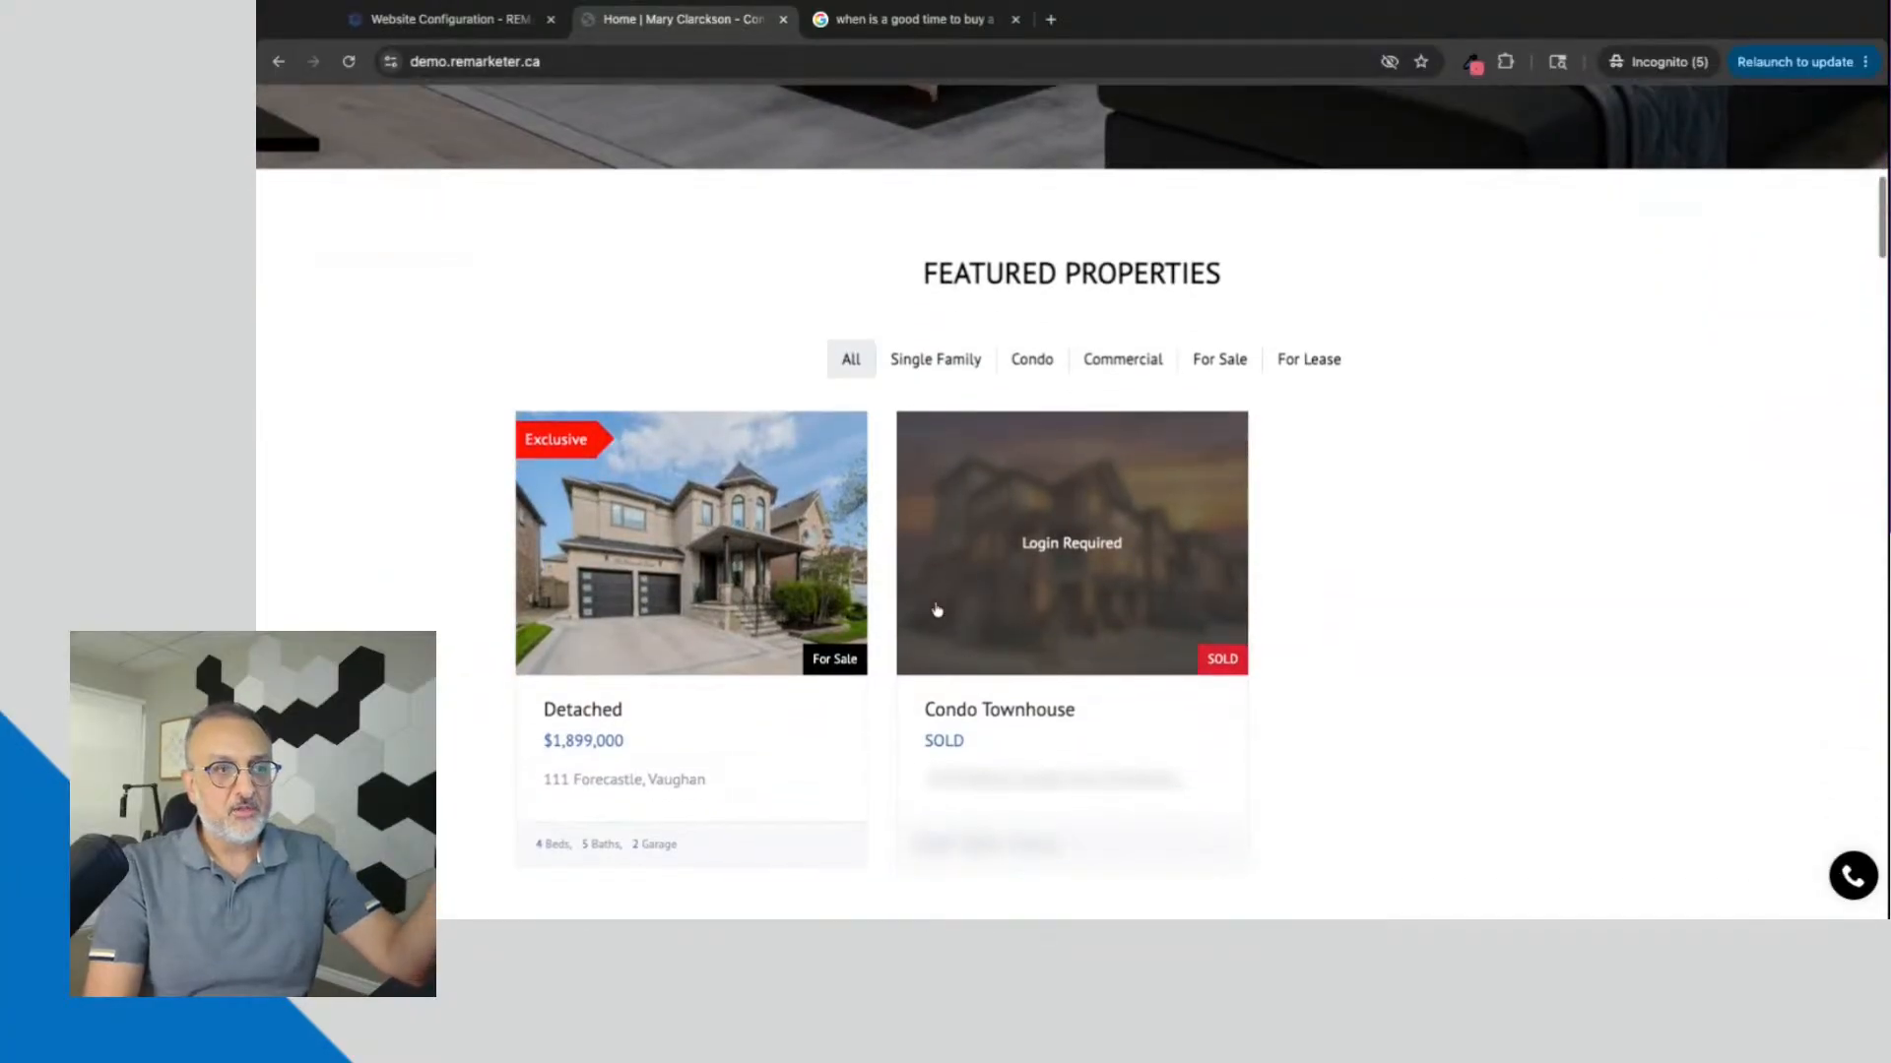
{"action": "scroll", "coordinate": [1072, 502], "scroll_direction": "up", "scroll_amount": 20}
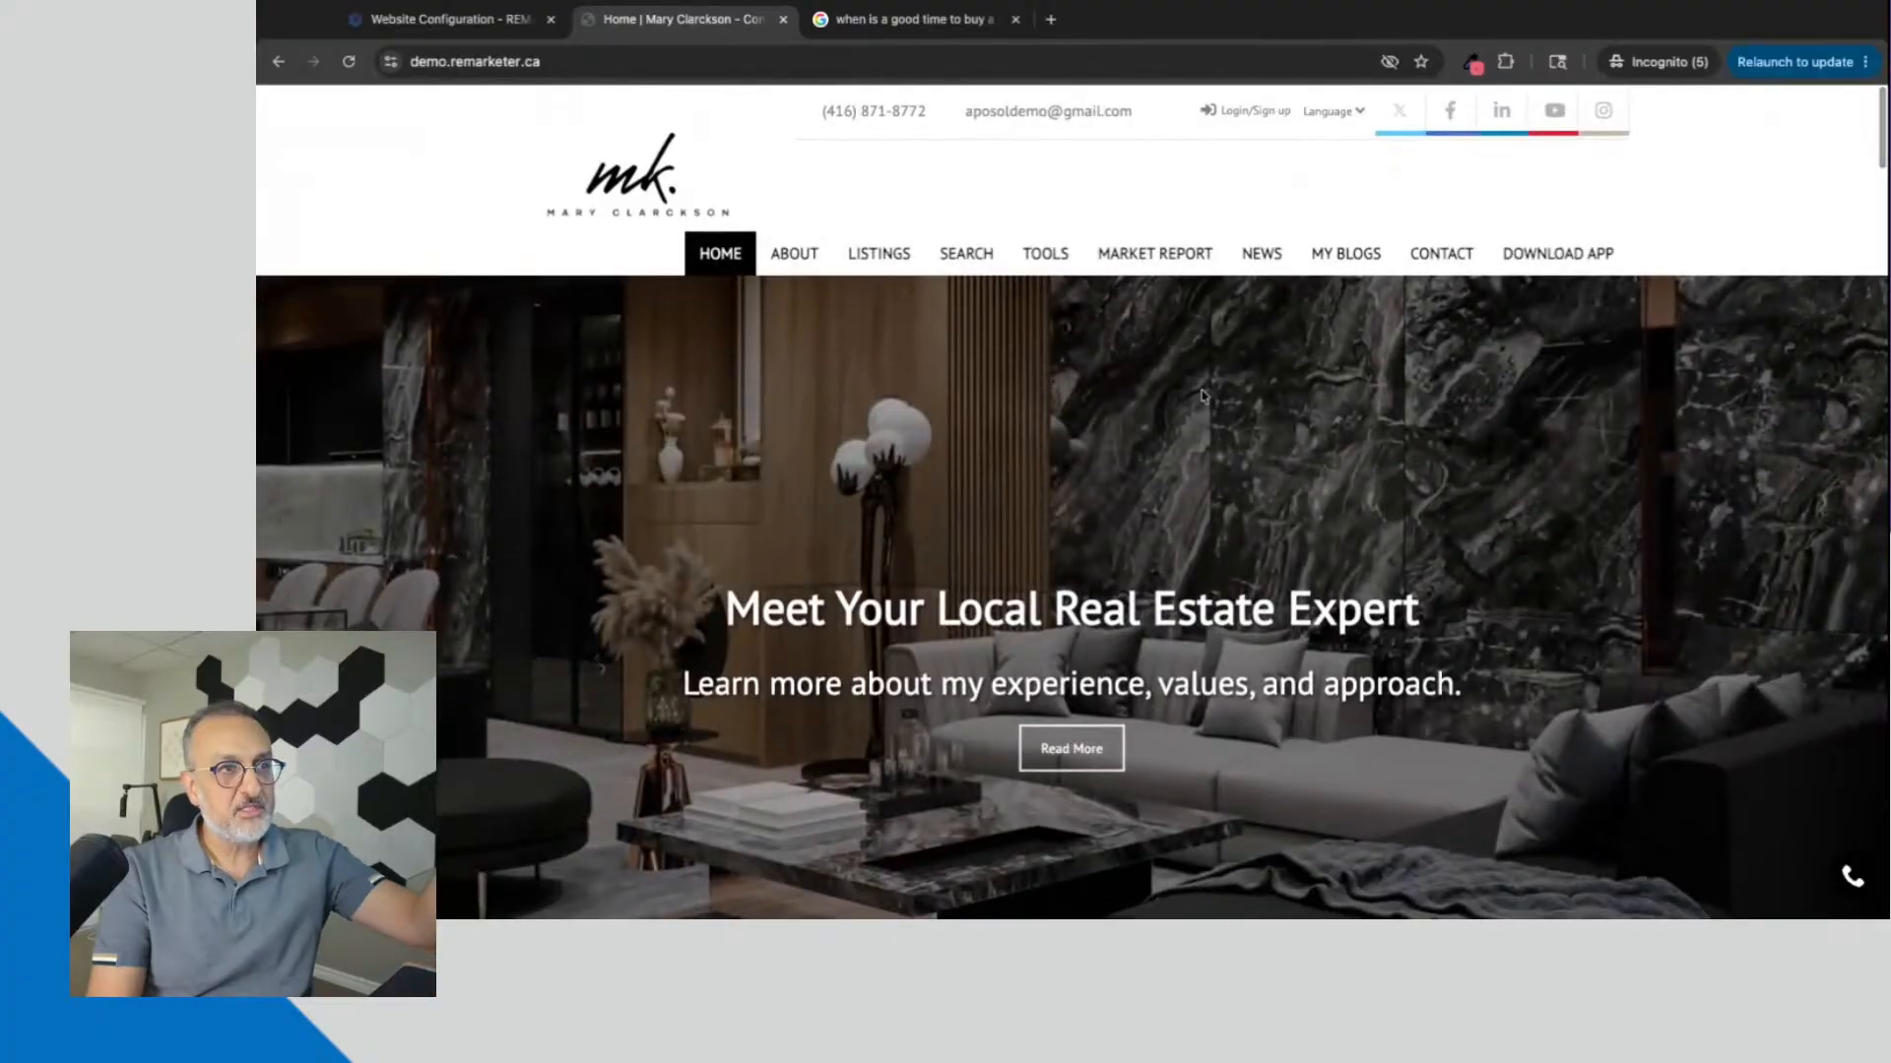
{"action": "mouse_move", "coordinate": [1154, 253]}
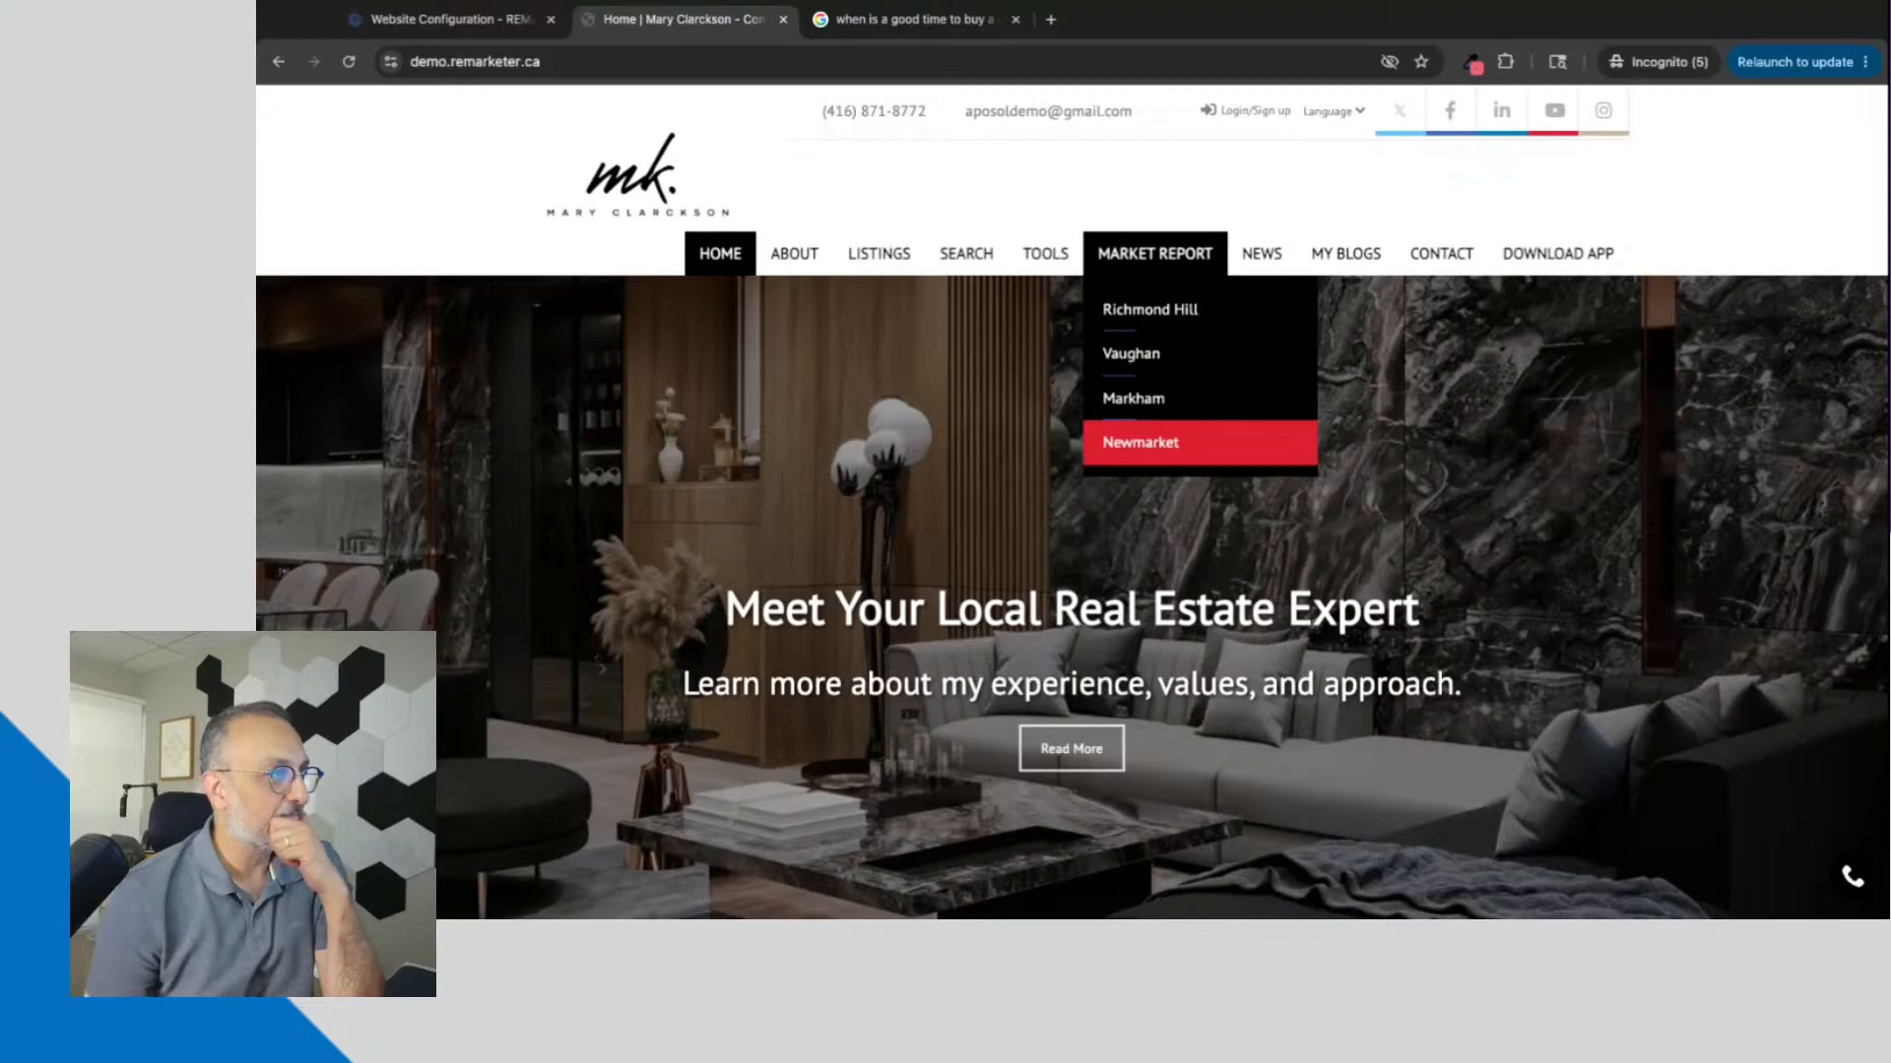
{"action": "left_click", "coordinate": [257, 537]}
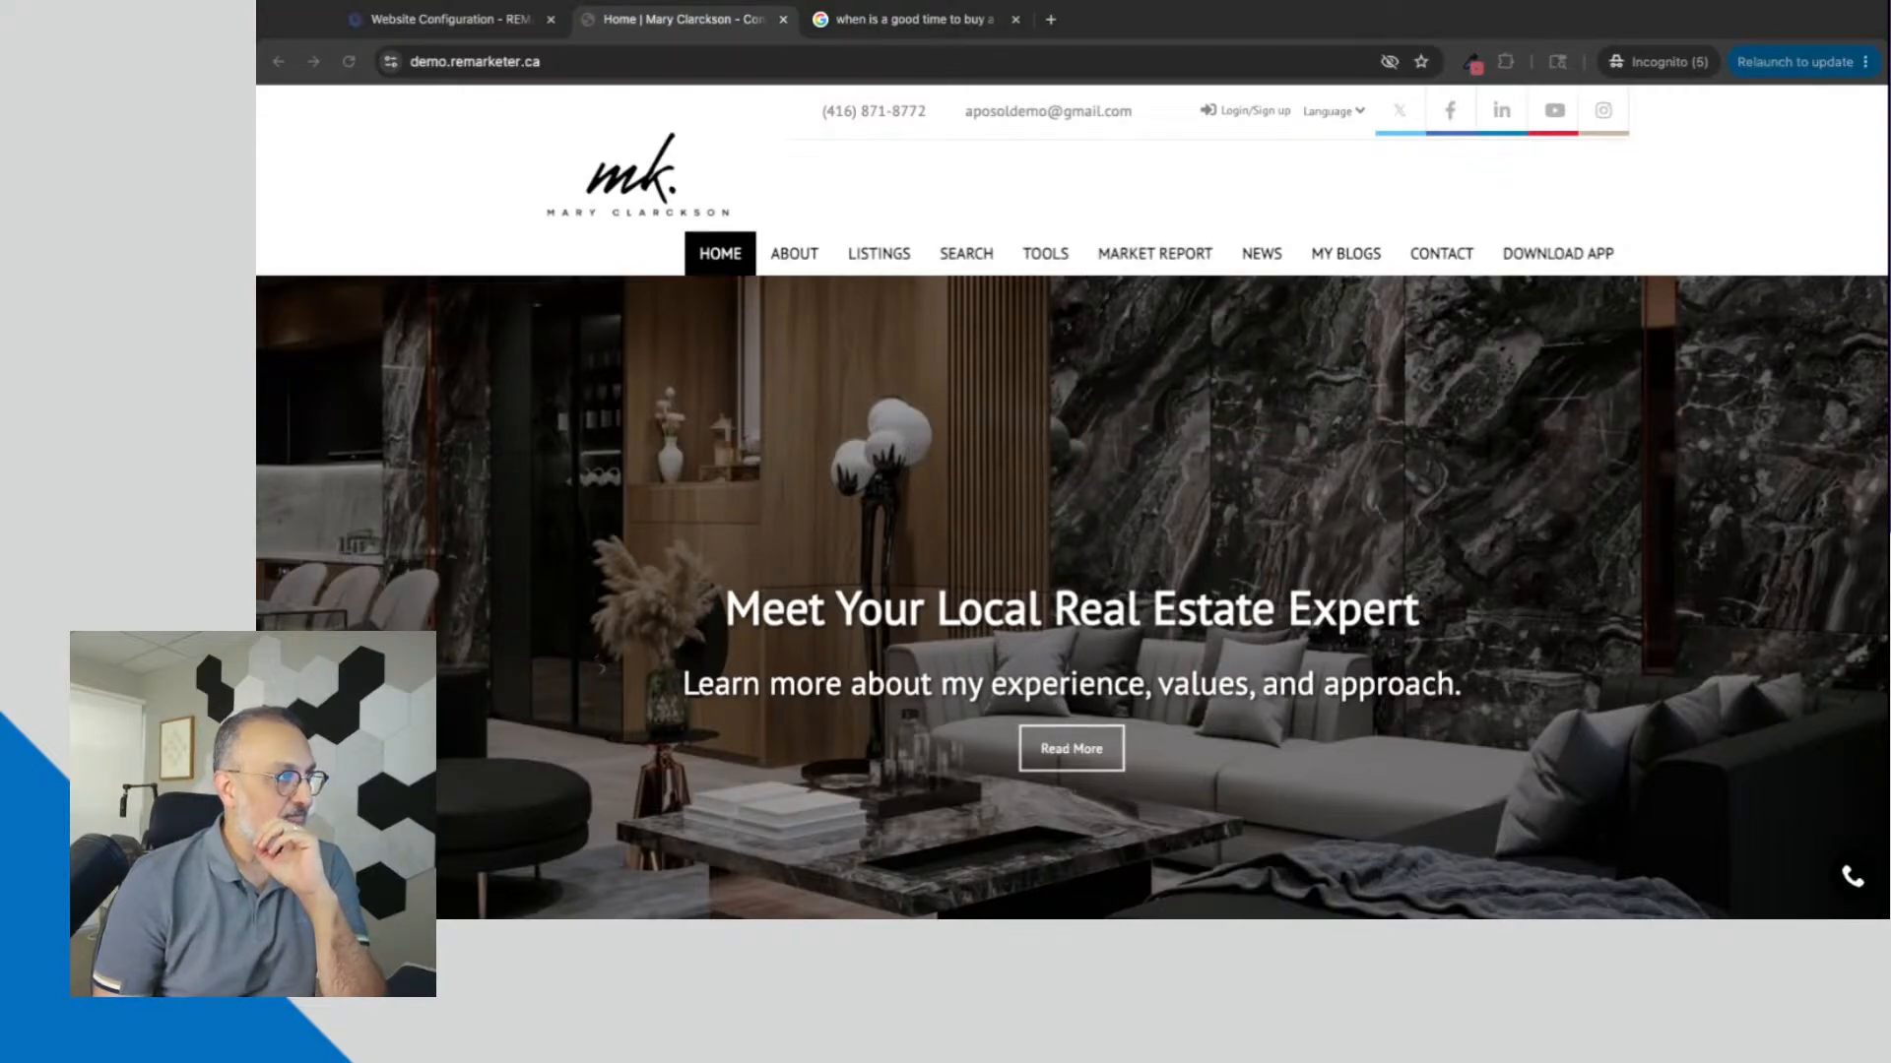
Step: In the Google search for "when is a good time to buy a house in toronto", show all results and examine the CP24 result's title and description
{"action": "left_click", "coordinate": [911, 20]}
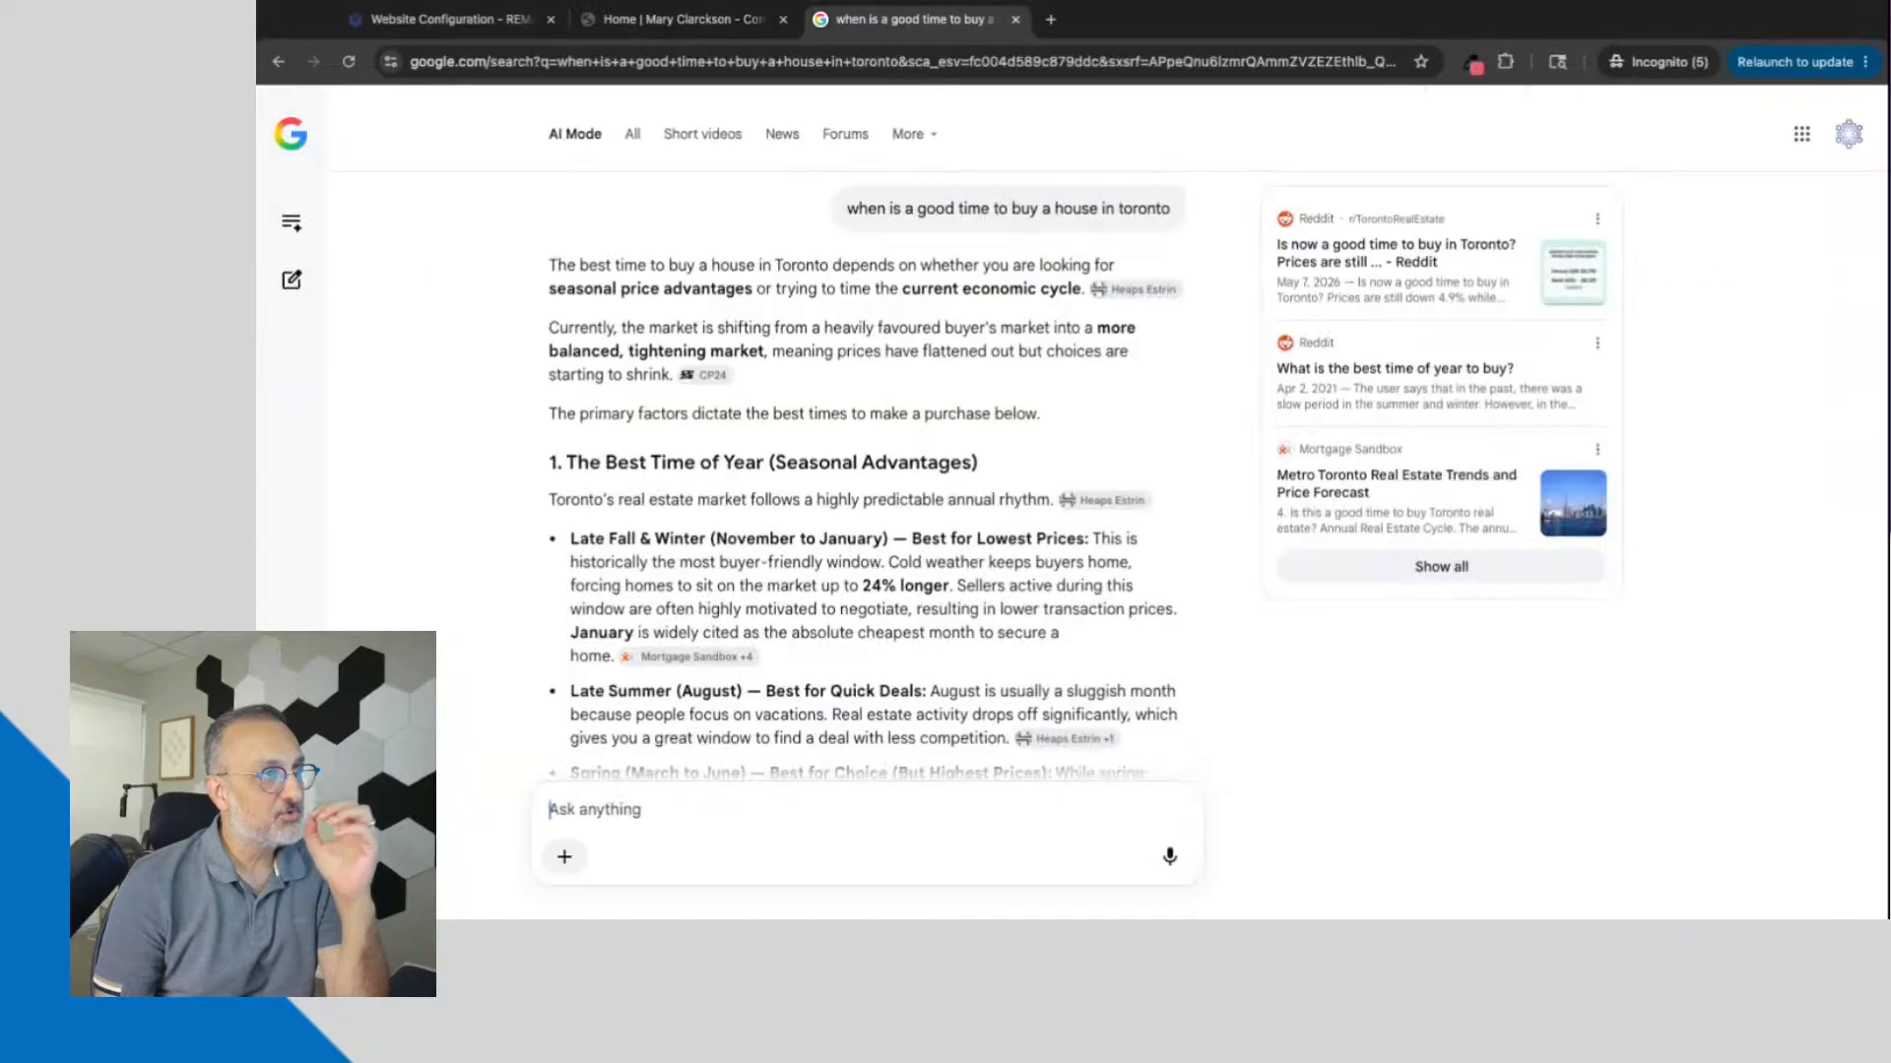
{"action": "left_click", "coordinate": [638, 140]}
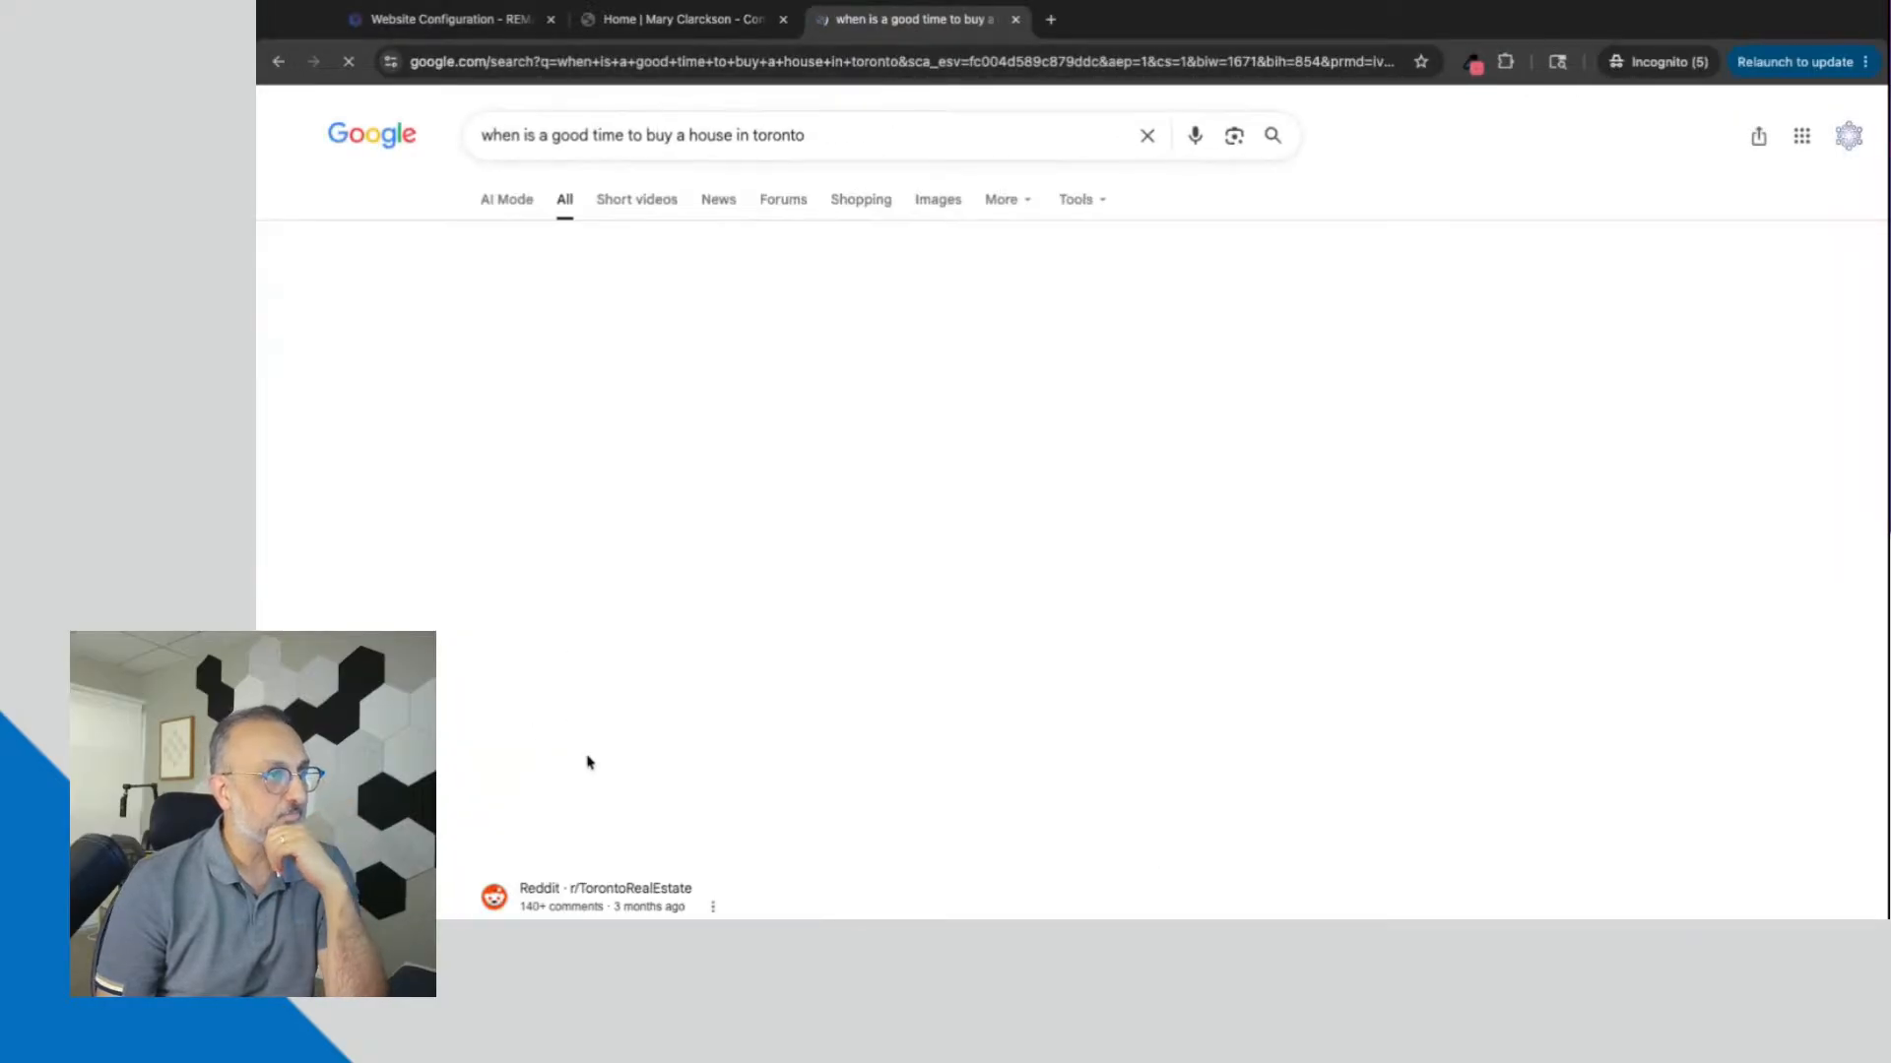
{"action": "scroll", "coordinate": [882, 751], "scroll_direction": "down", "scroll_amount": 5}
{"action": "scroll", "coordinate": [882, 750], "scroll_direction": "down", "scroll_amount": 3}
{"action": "scroll", "coordinate": [879, 763], "scroll_direction": "up", "scroll_amount": 2}
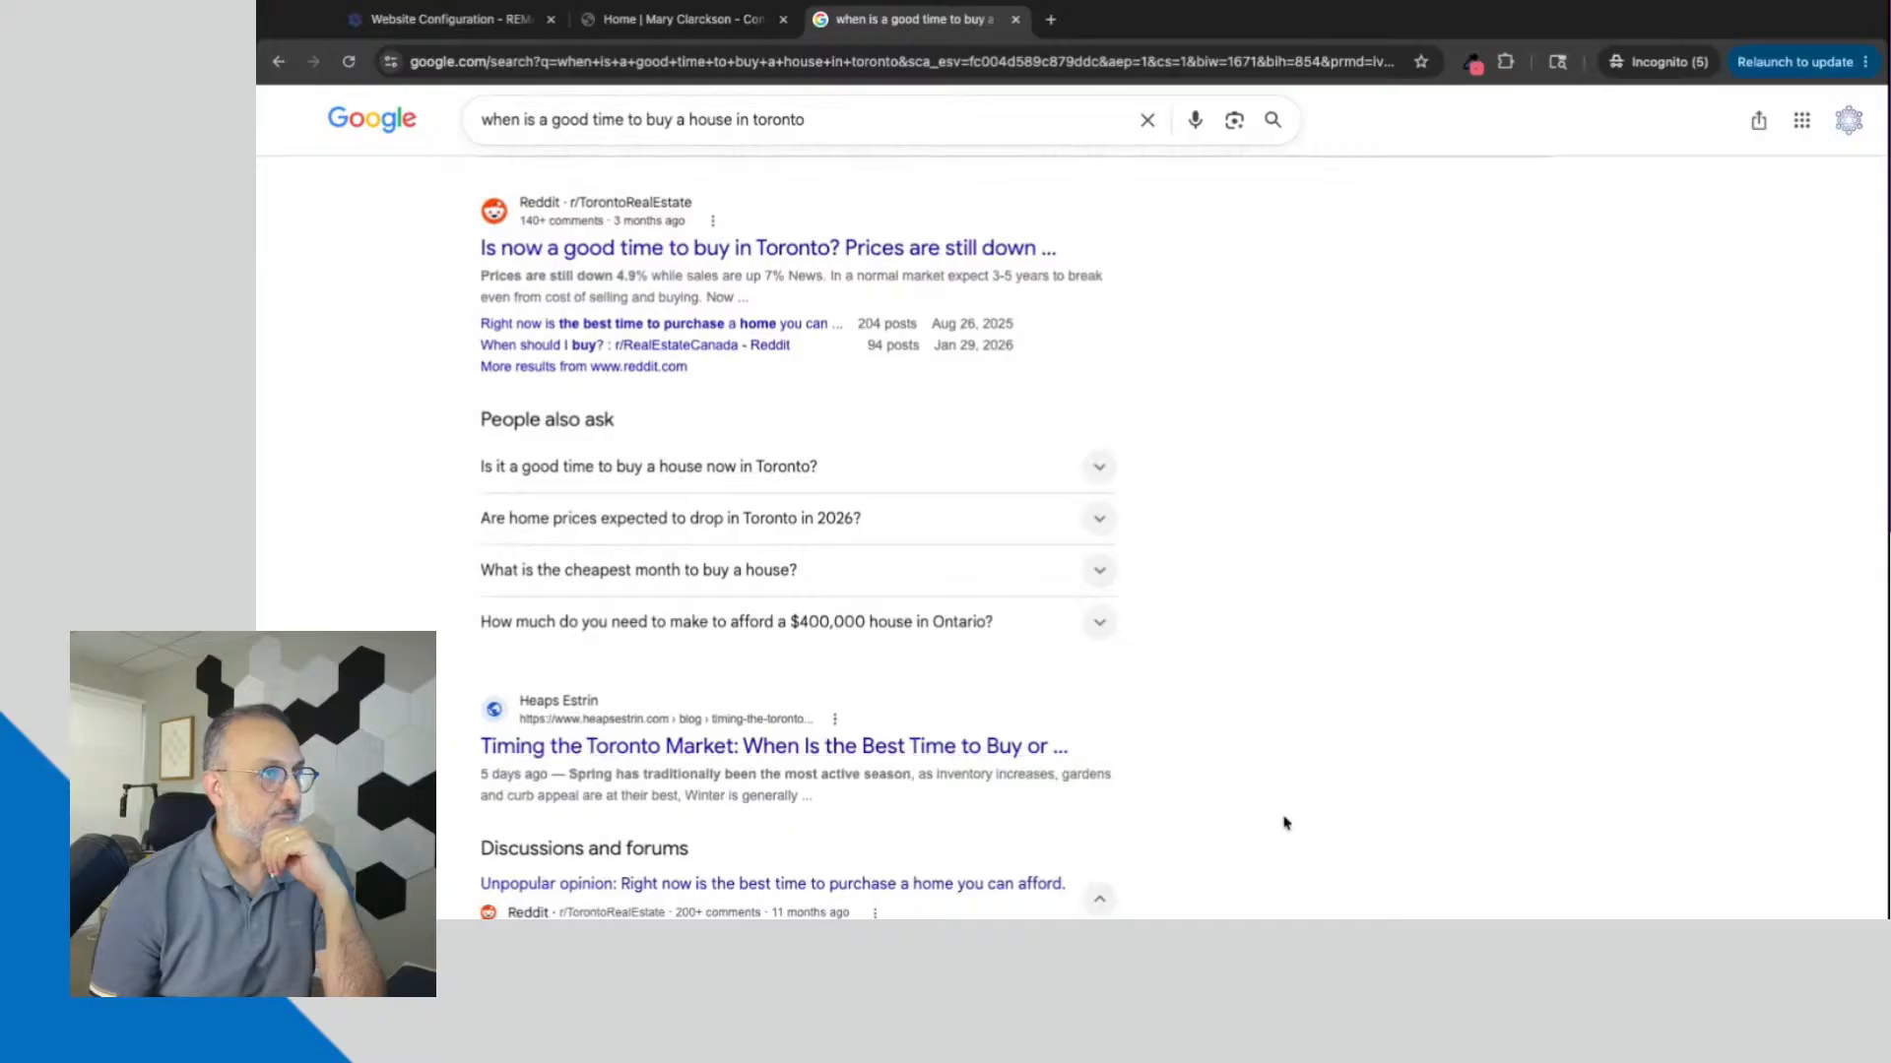
{"action": "scroll", "coordinate": [1285, 822], "scroll_direction": "down", "scroll_amount": 7}
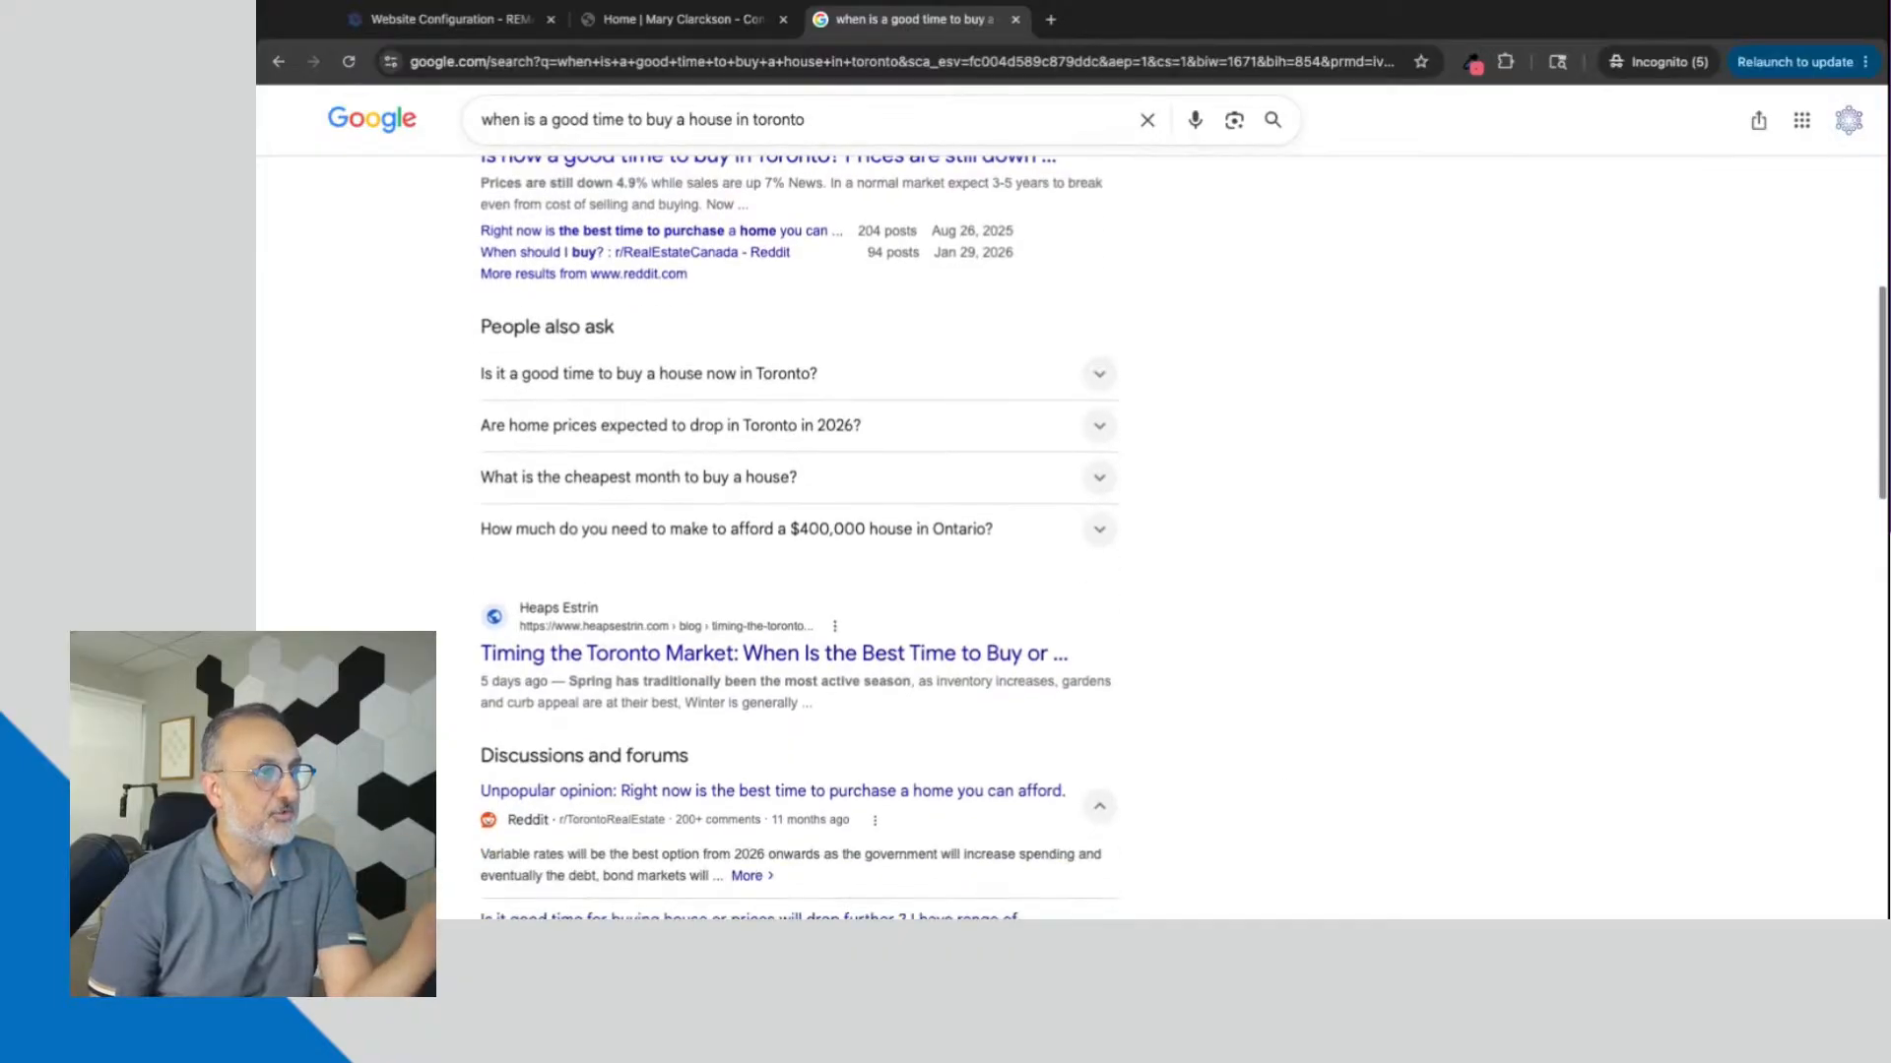
{"action": "scroll", "coordinate": [709, 551], "scroll_direction": "down", "scroll_amount": 2}
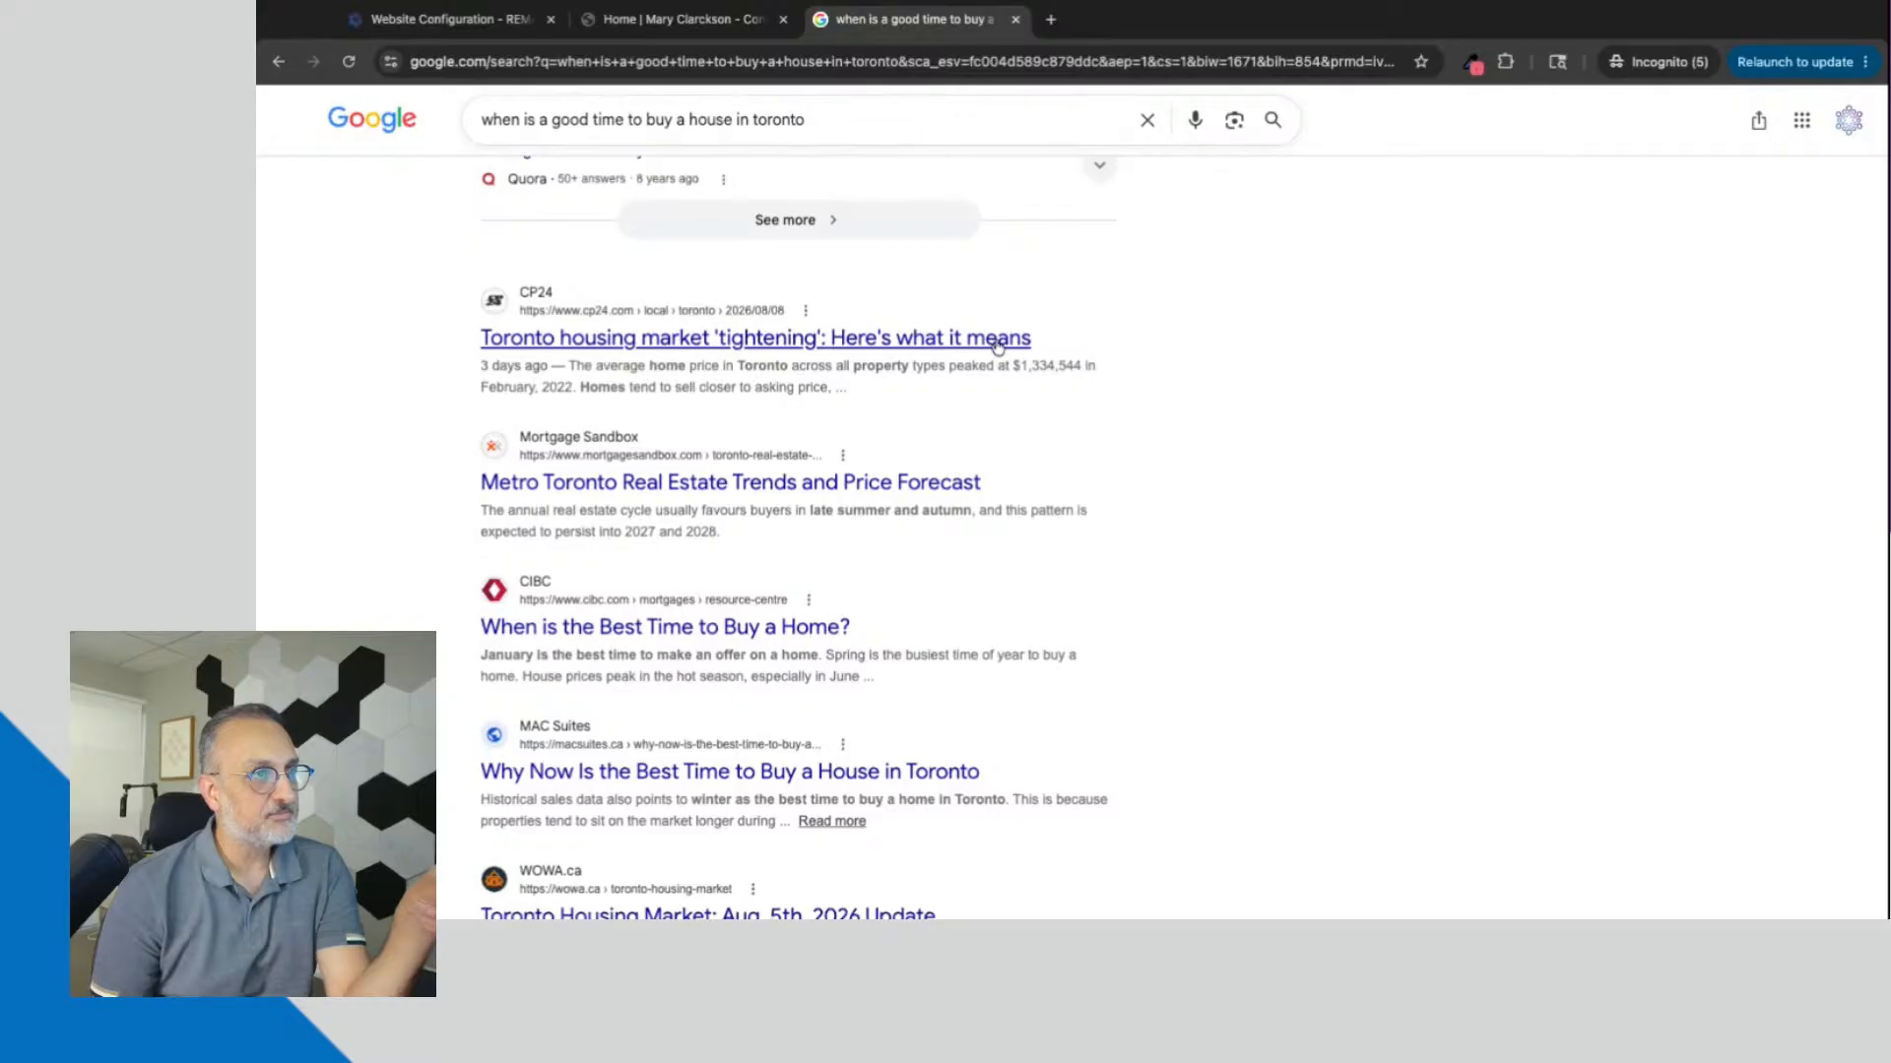
{"action": "triple_click", "coordinate": [483, 367]}
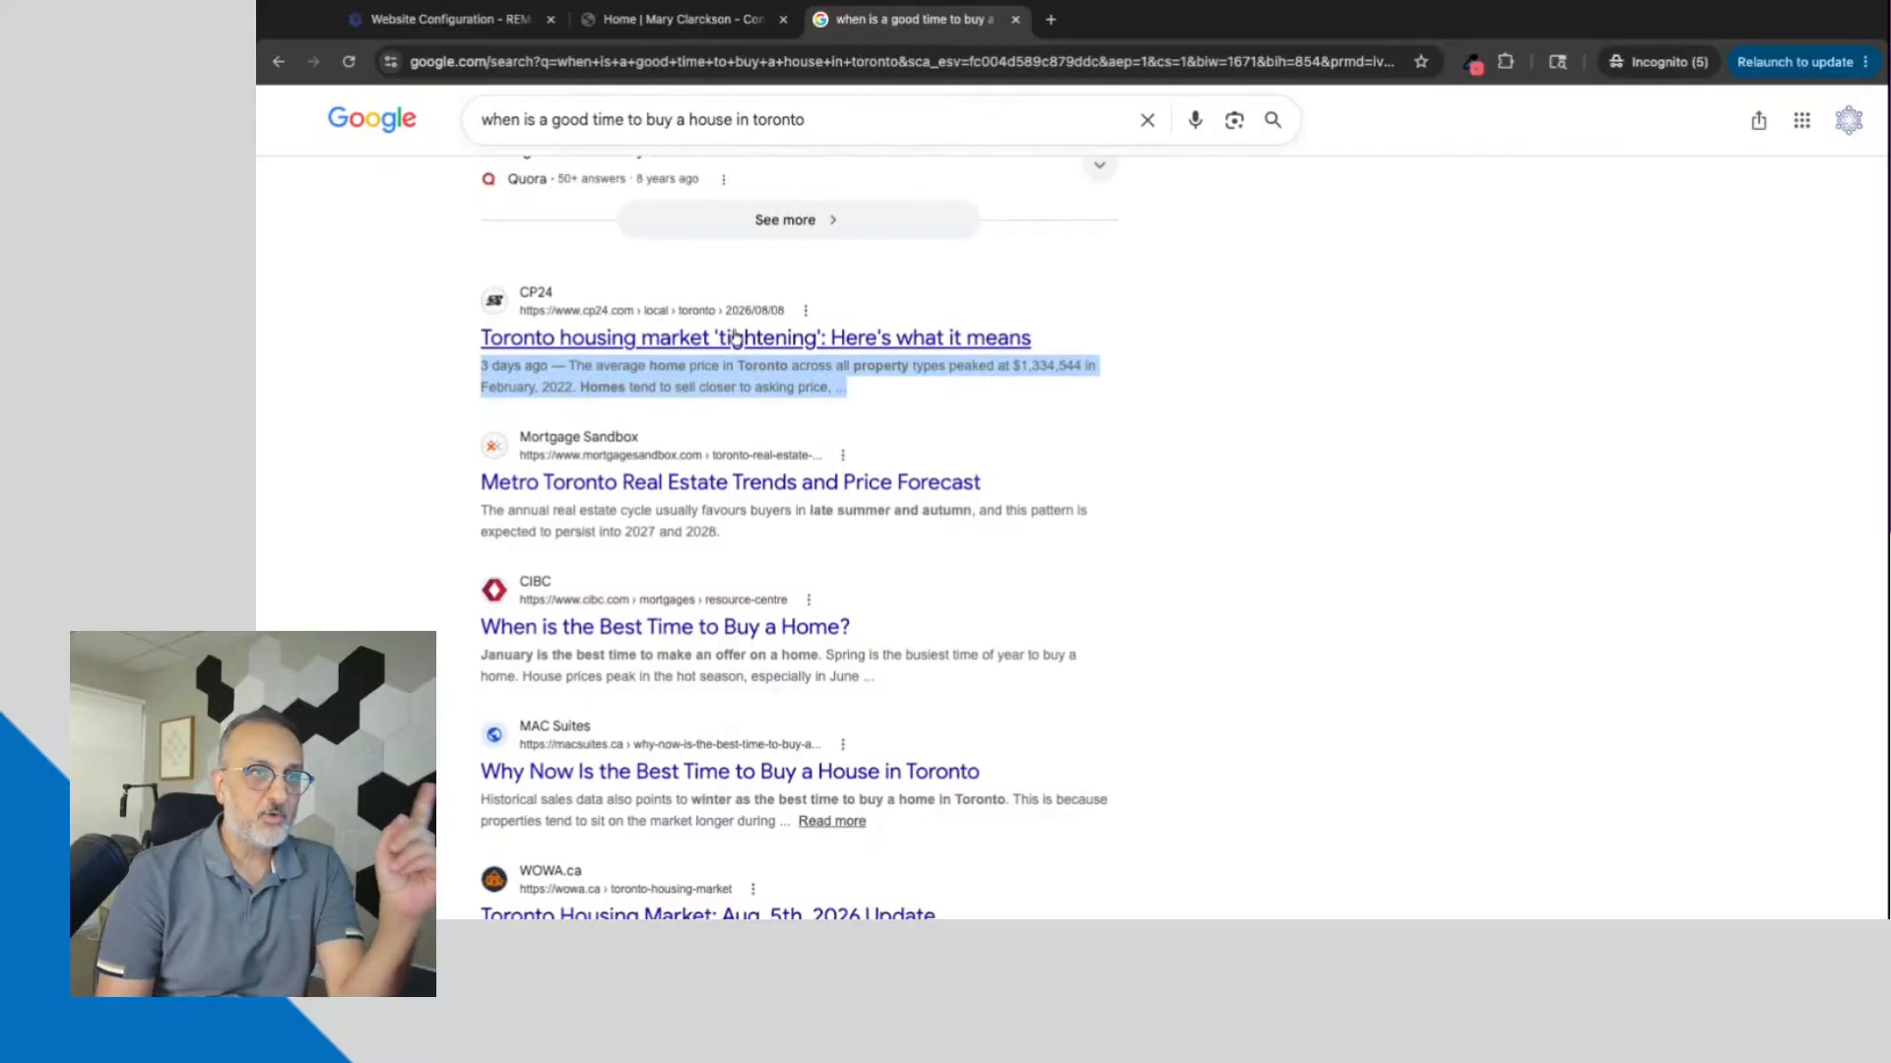
{"action": "left_click", "coordinate": [1288, 381]}
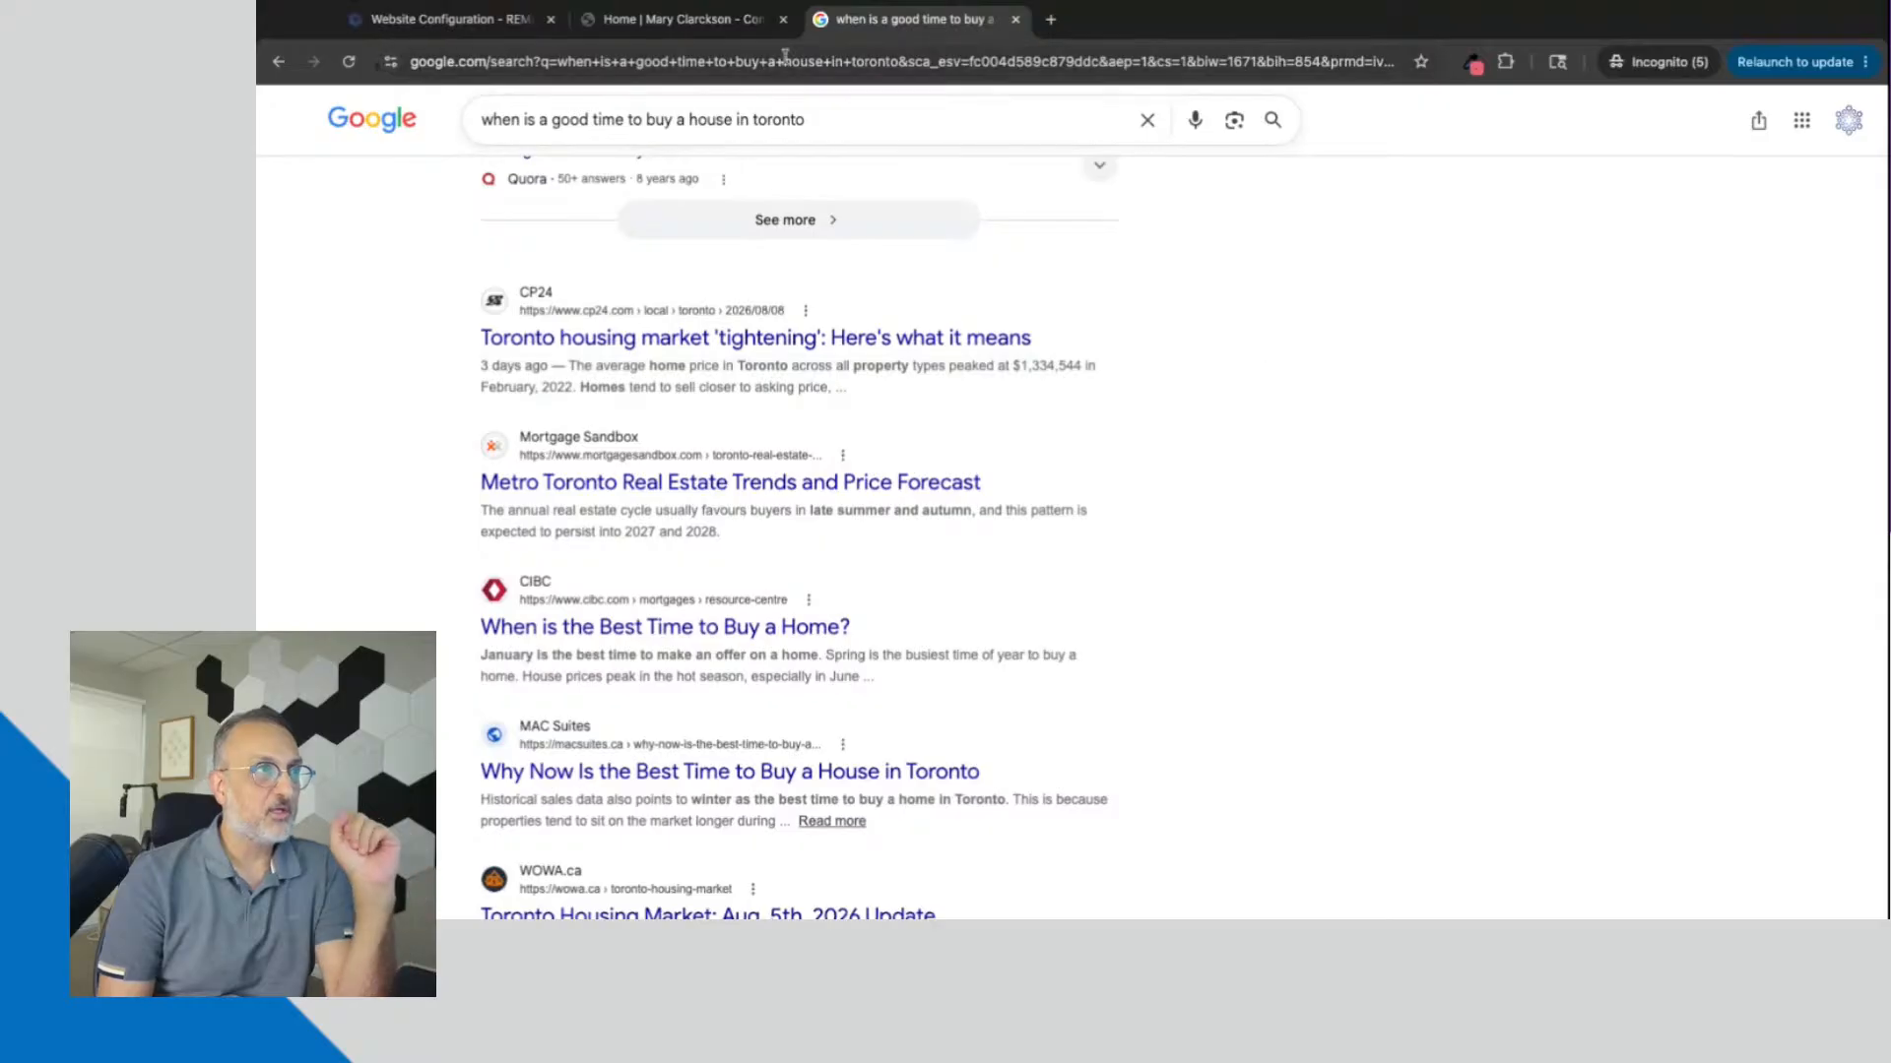
Step: Return to the REMARKETER website configuration and open its Extras options
{"action": "left_click", "coordinate": [690, 29]}
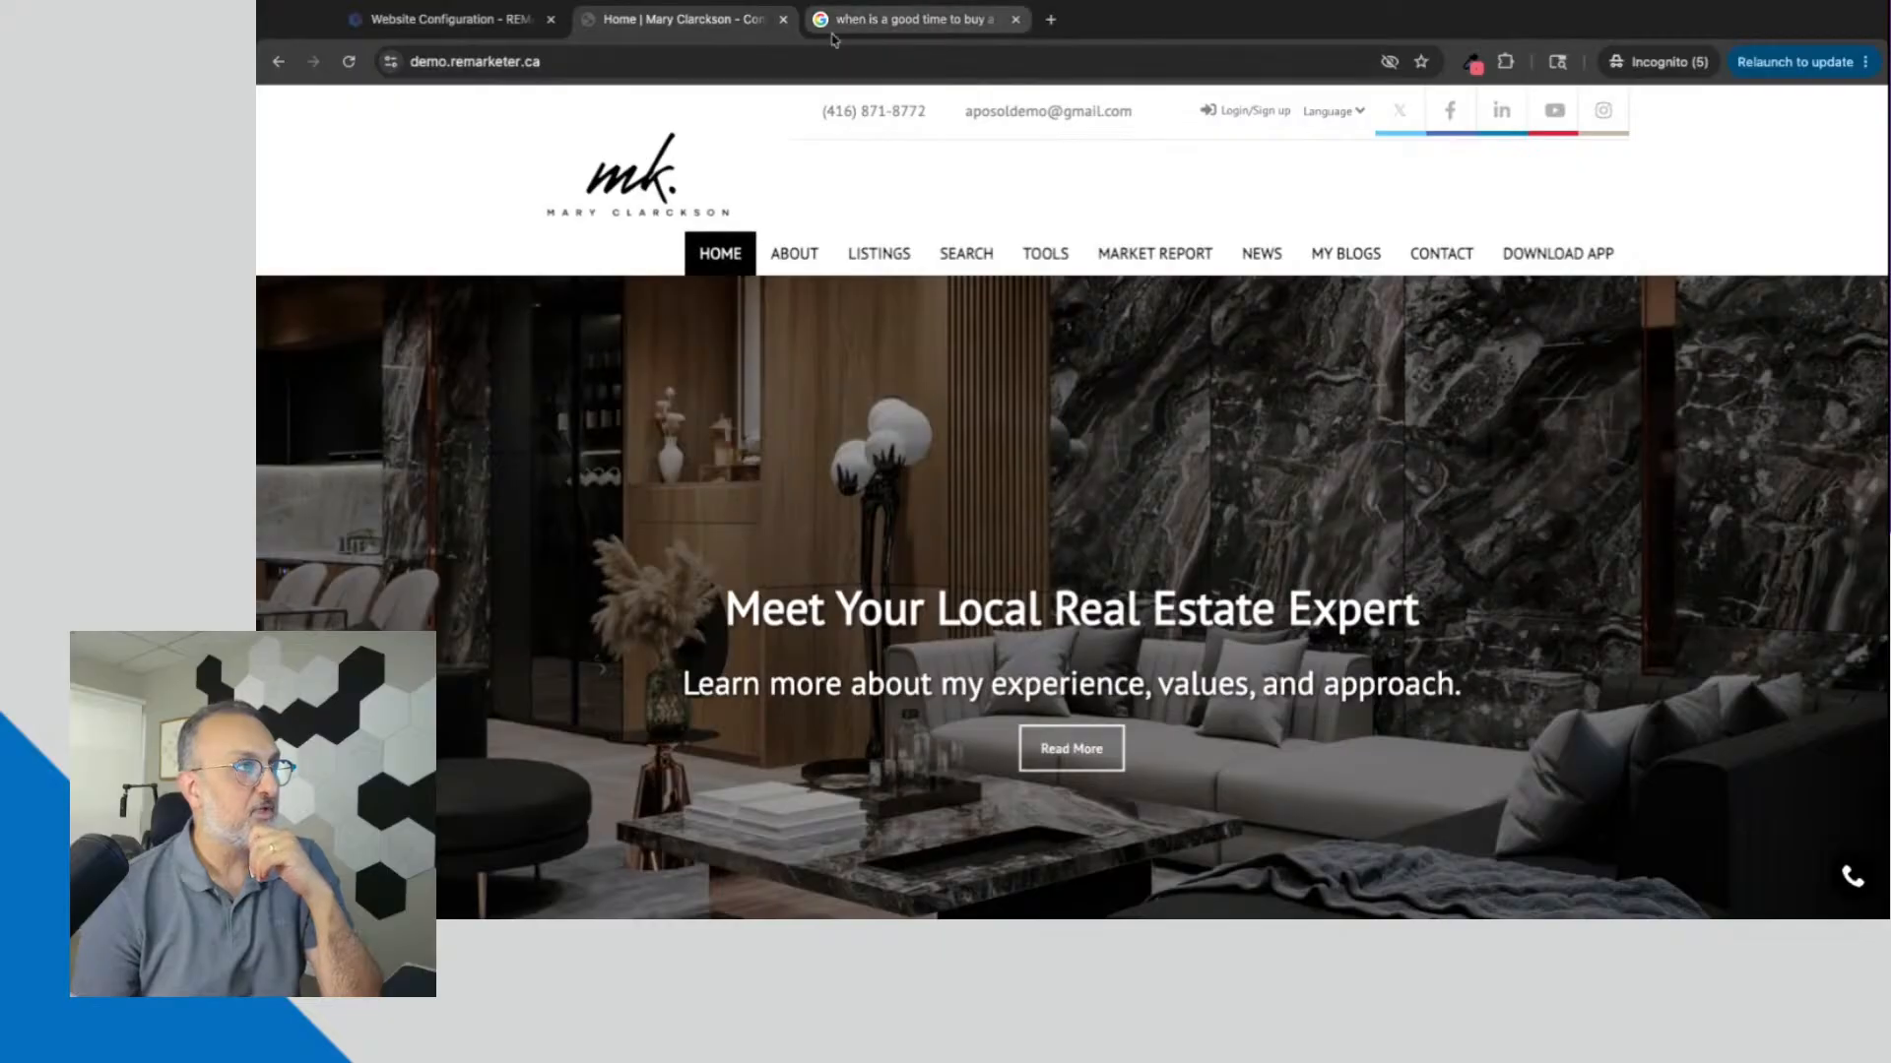
{"action": "left_click", "coordinate": [454, 22]}
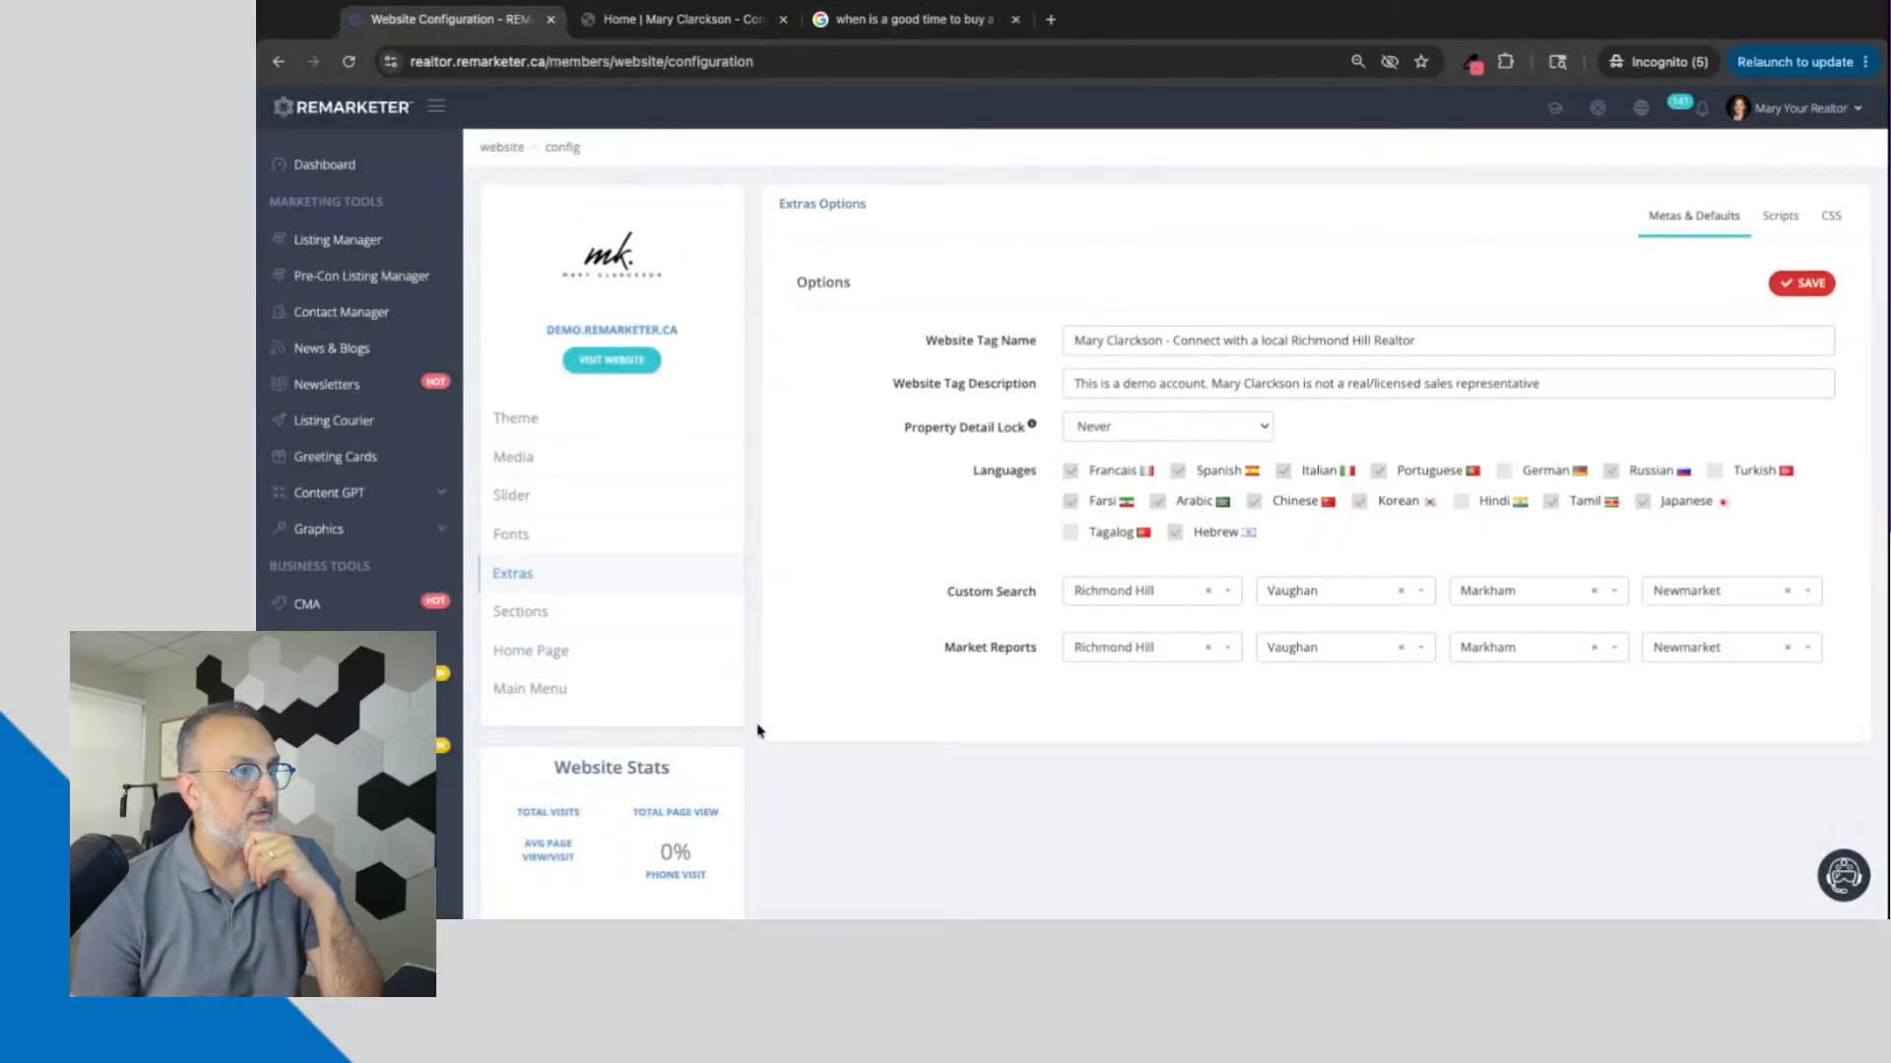
{"action": "scroll", "coordinate": [758, 730], "scroll_direction": "down", "scroll_amount": 2}
{"action": "scroll", "coordinate": [758, 731], "scroll_direction": "up", "scroll_amount": 2}
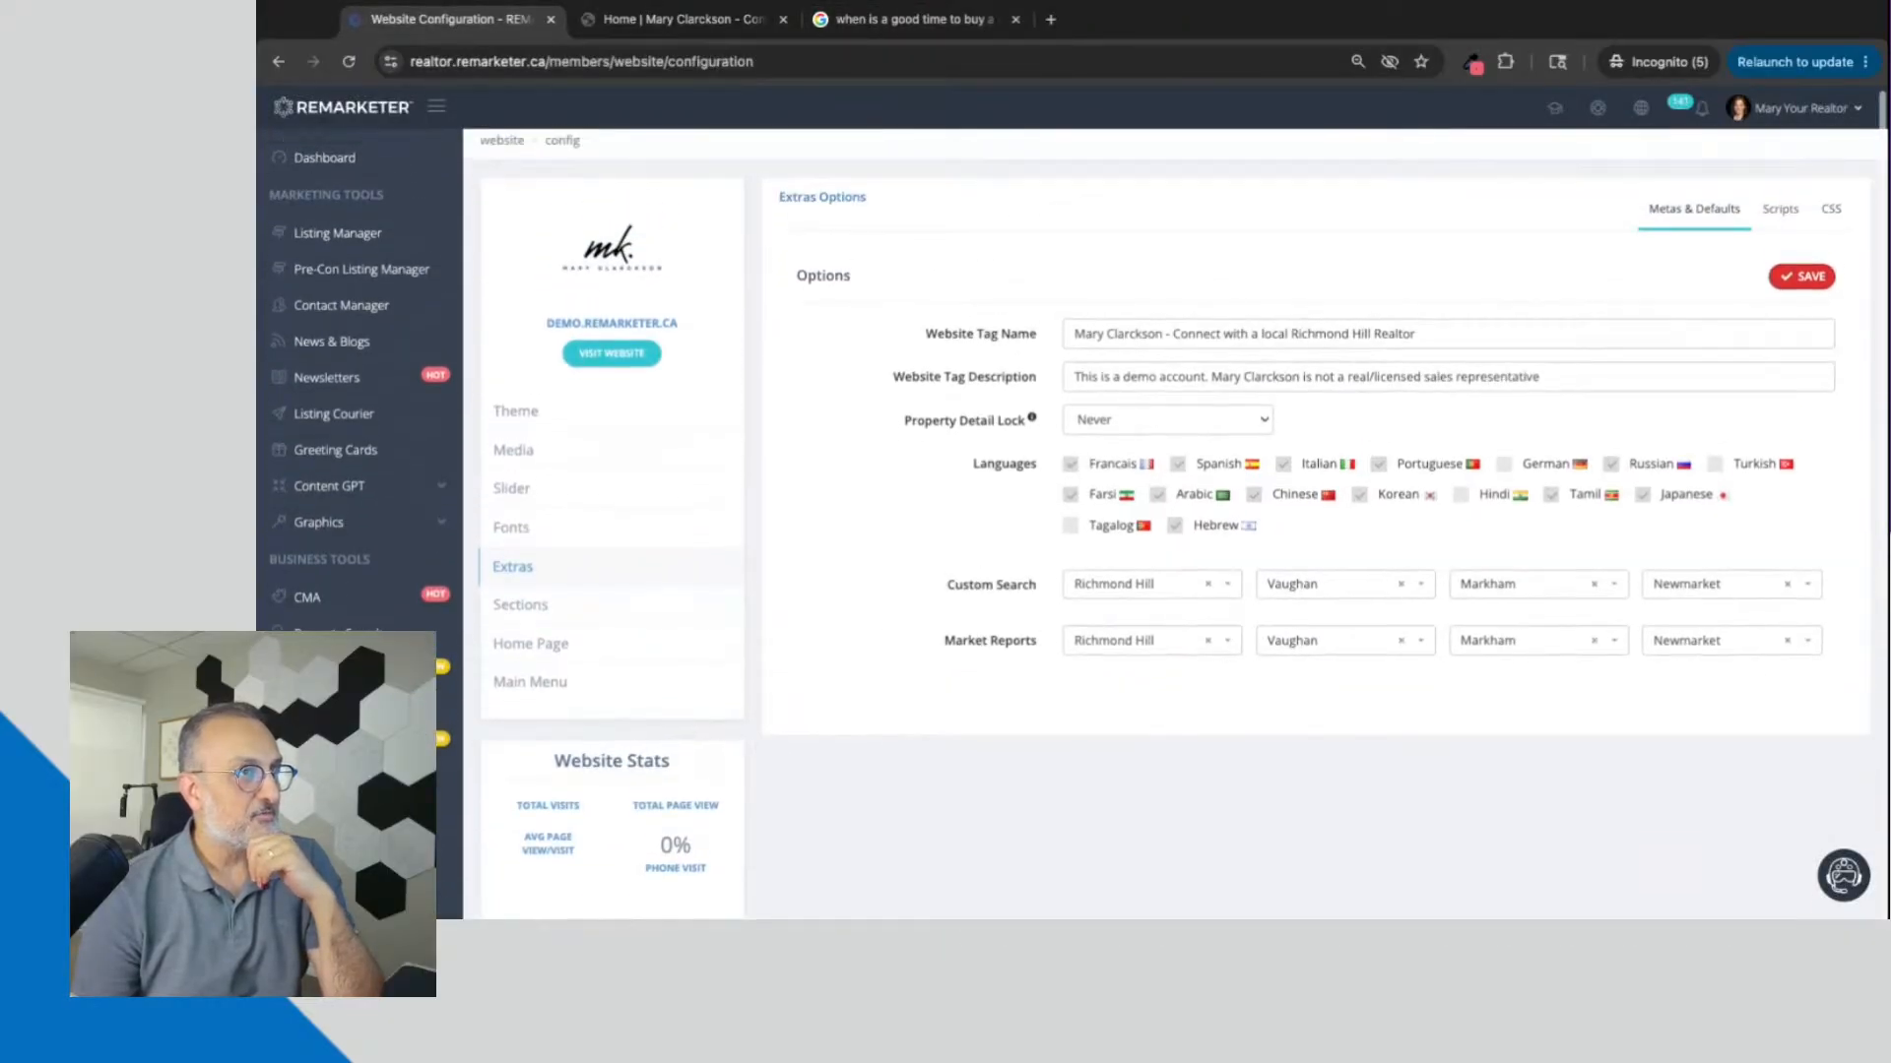
{"action": "scroll", "coordinate": [446, 648], "scroll_direction": "down", "scroll_amount": 6}
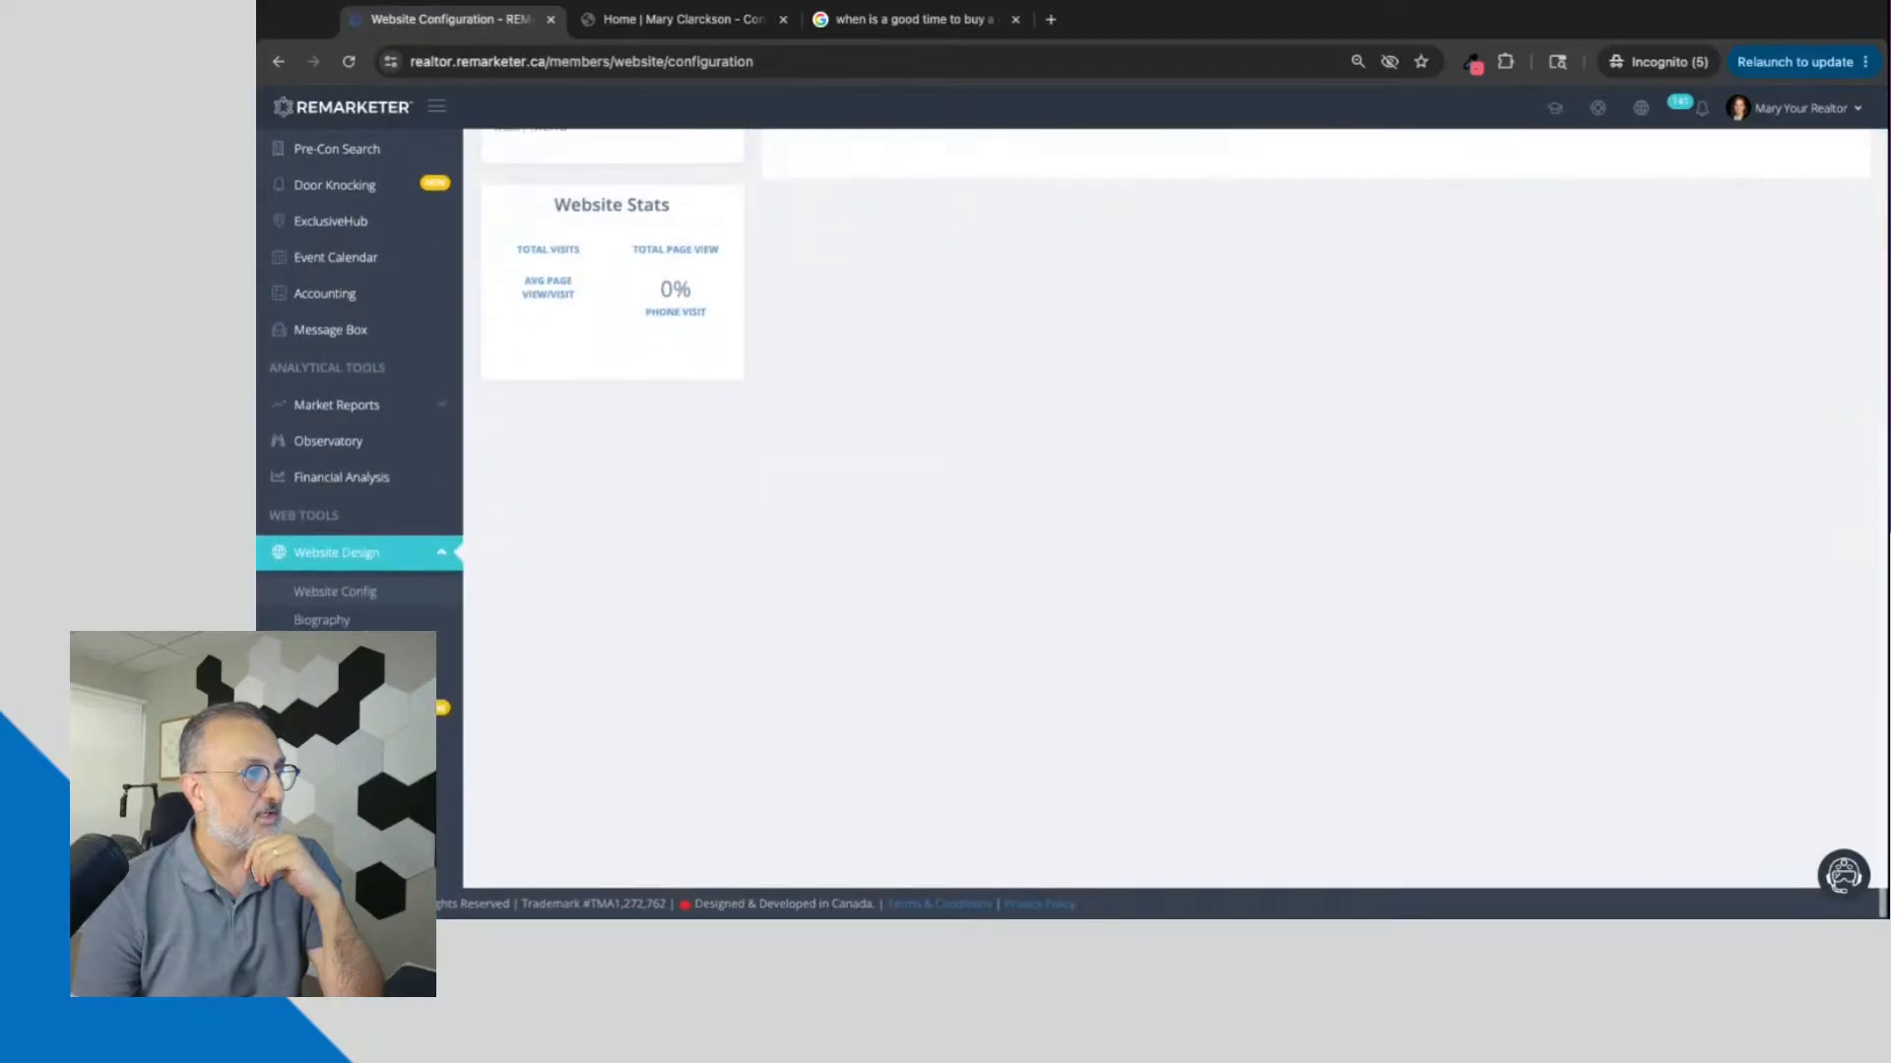
{"action": "left_click", "coordinate": [317, 602]}
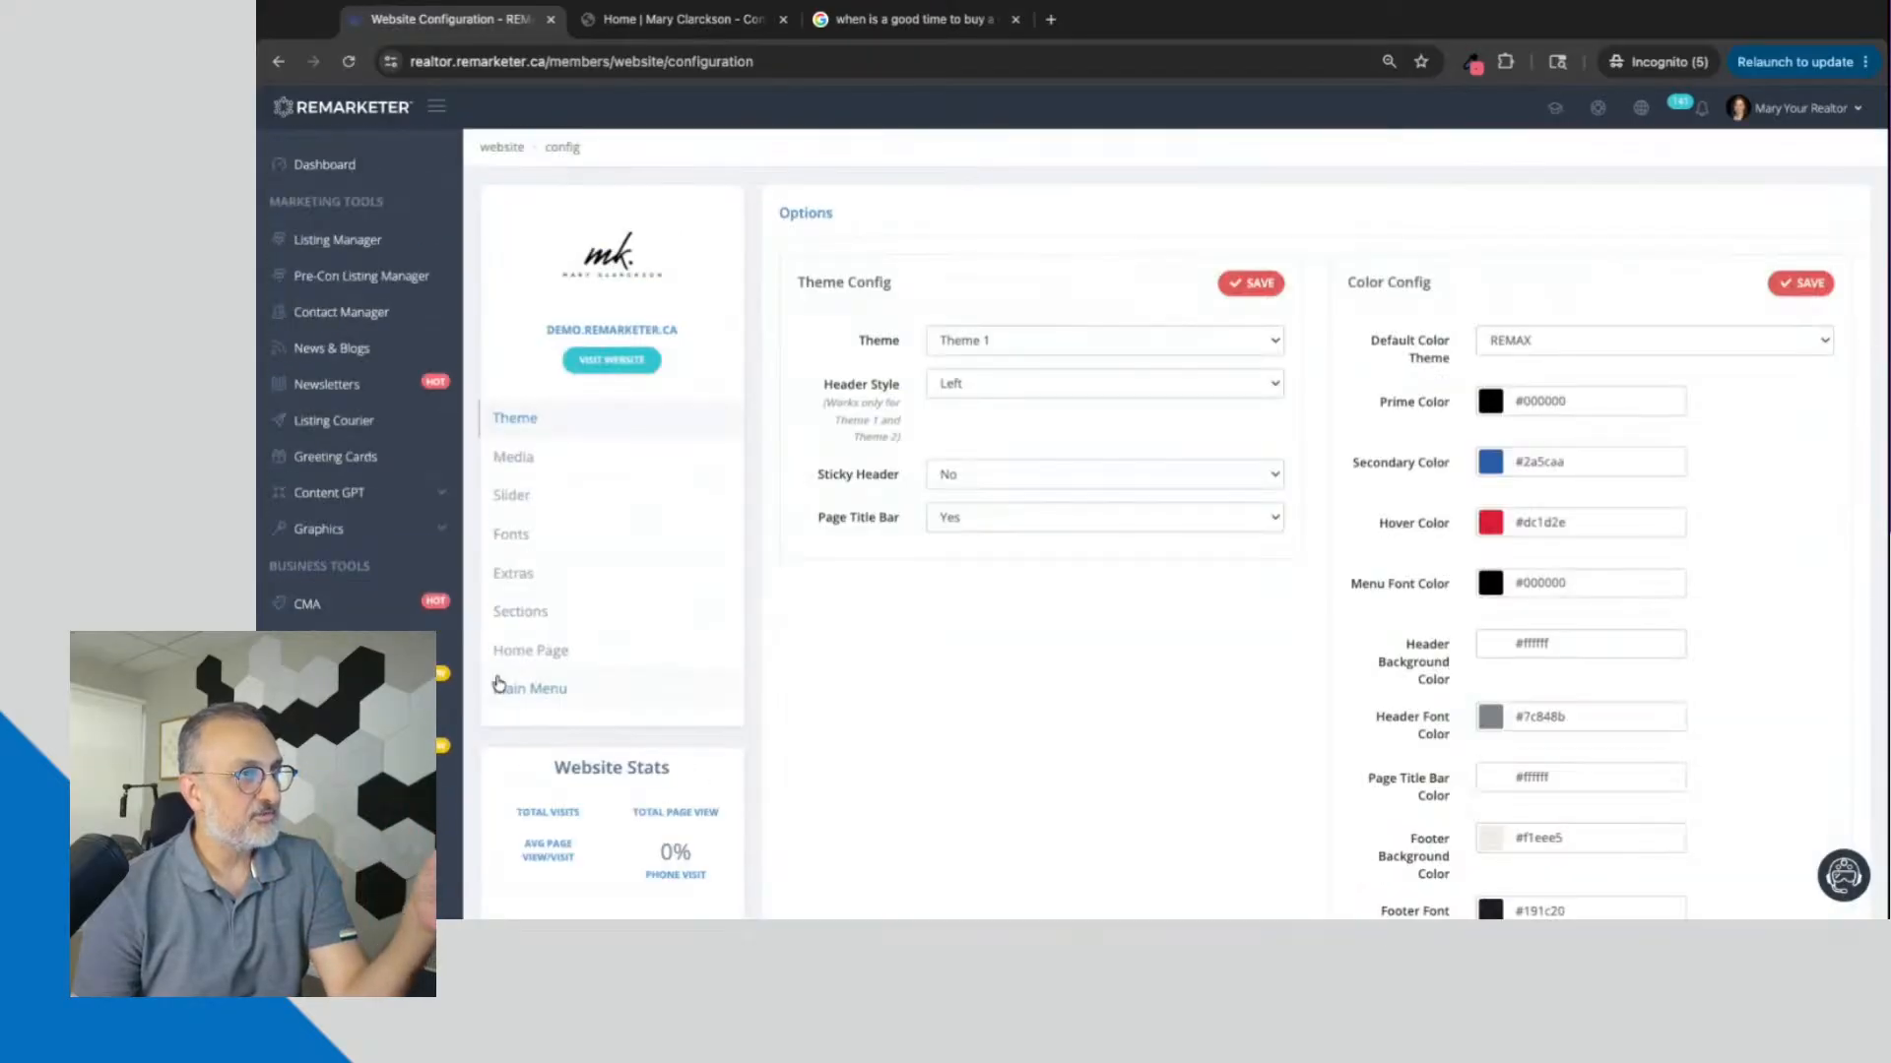
{"action": "left_click", "coordinate": [518, 579]}
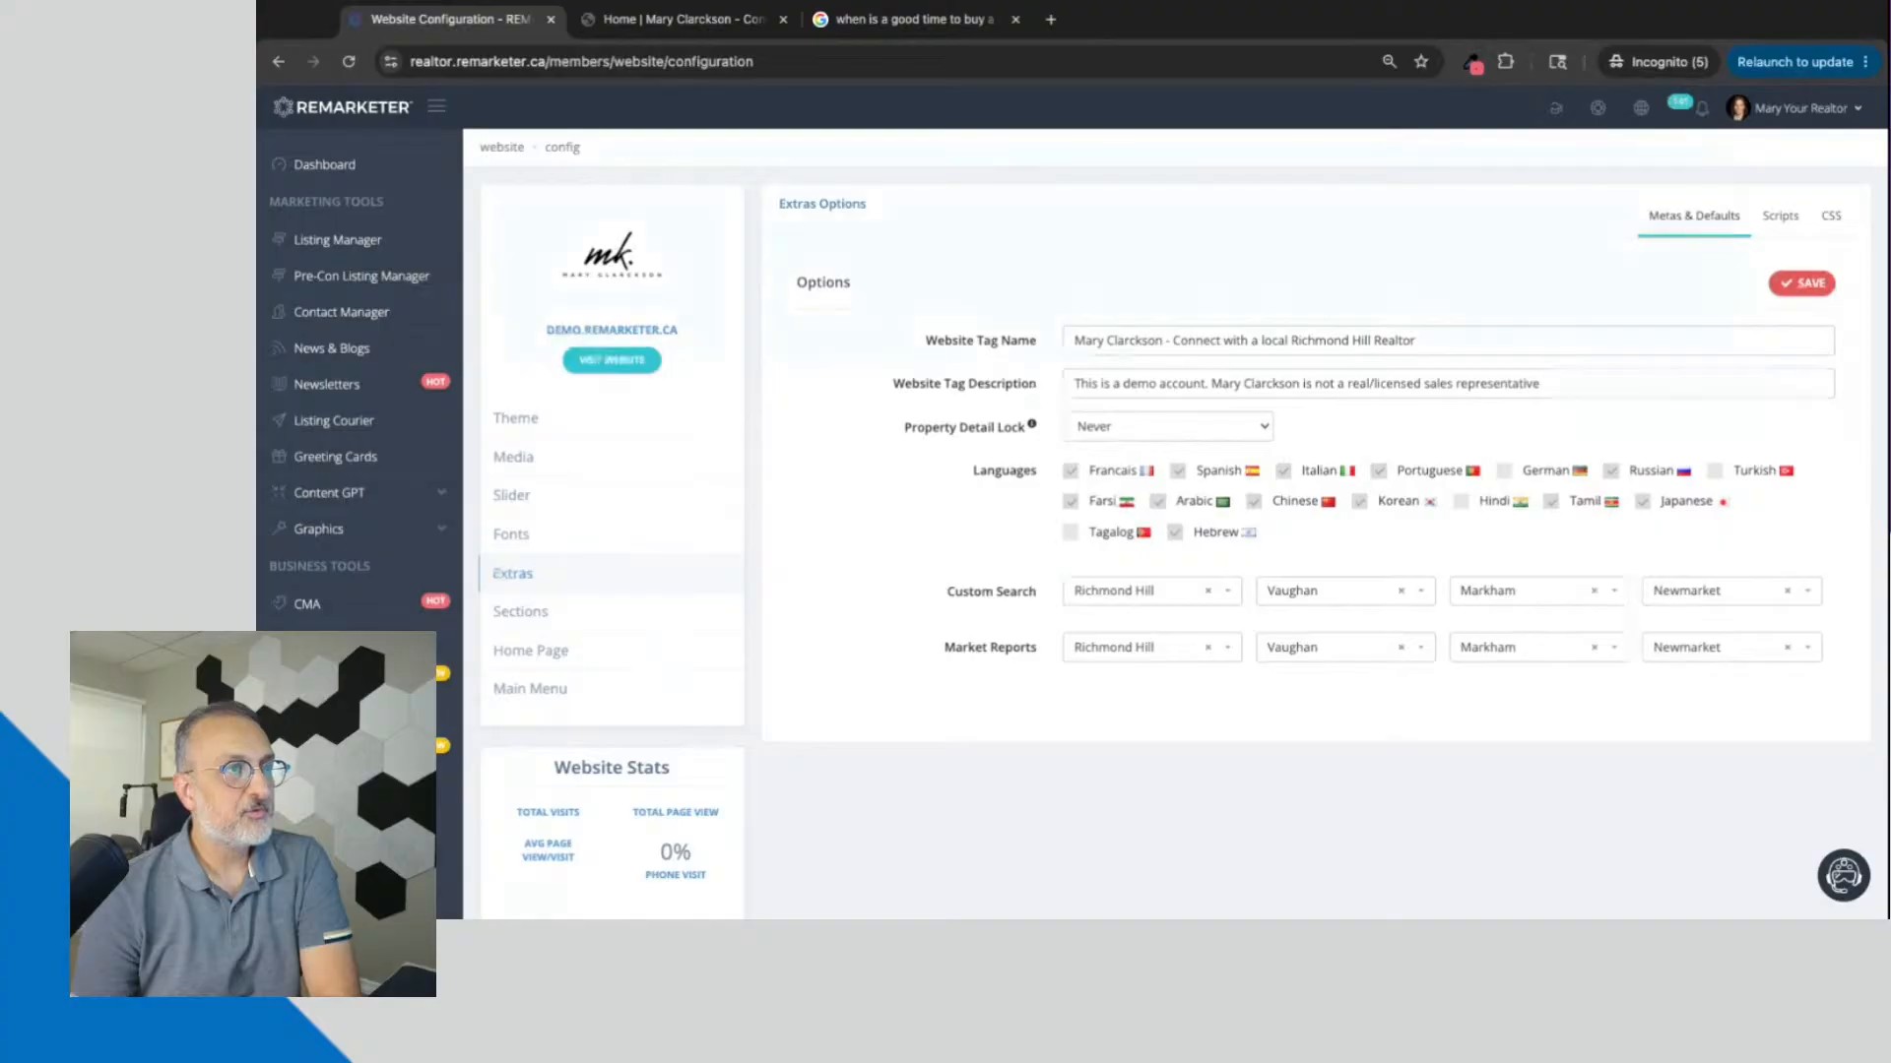
Step: Compare the site's tag fields with the Google results, highlighting the CP24, Mortgage Sandbox and CIBC descriptions, and return to the Extras options
{"action": "left_click", "coordinate": [908, 20]}
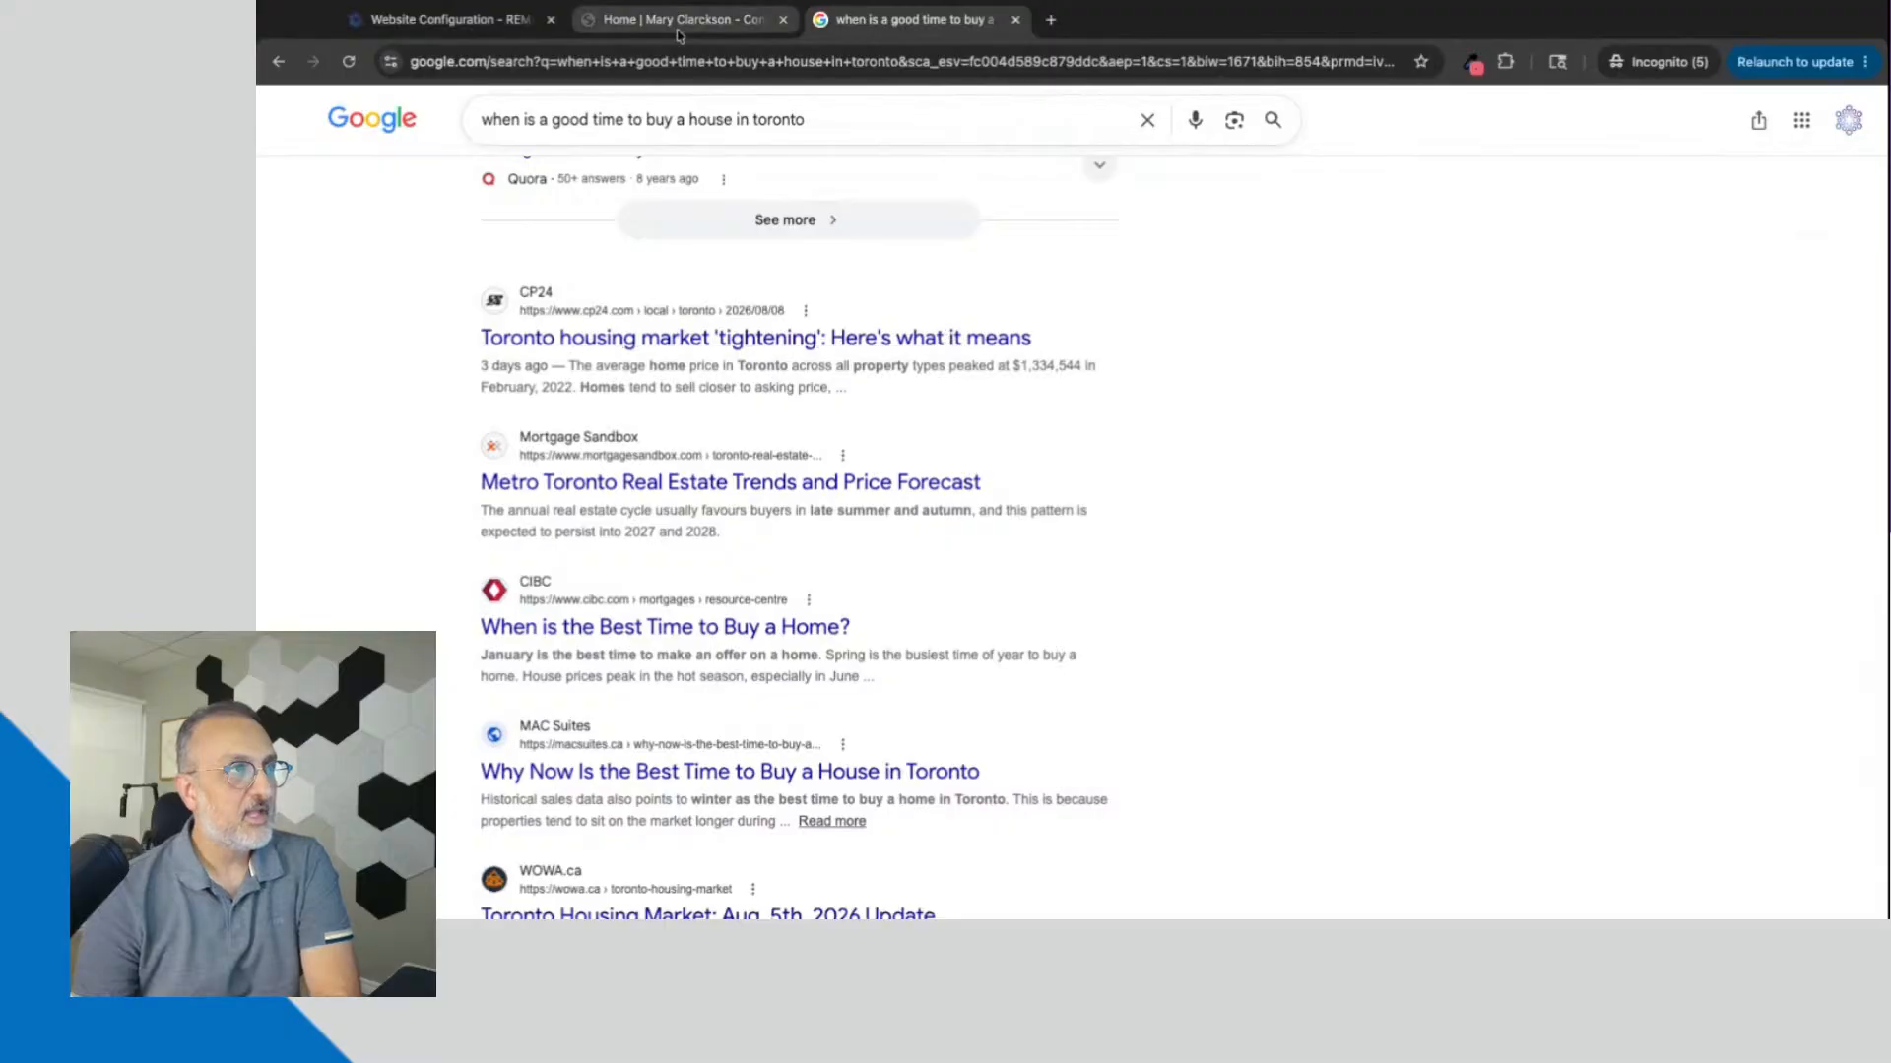
{"action": "left_click", "coordinate": [442, 24]}
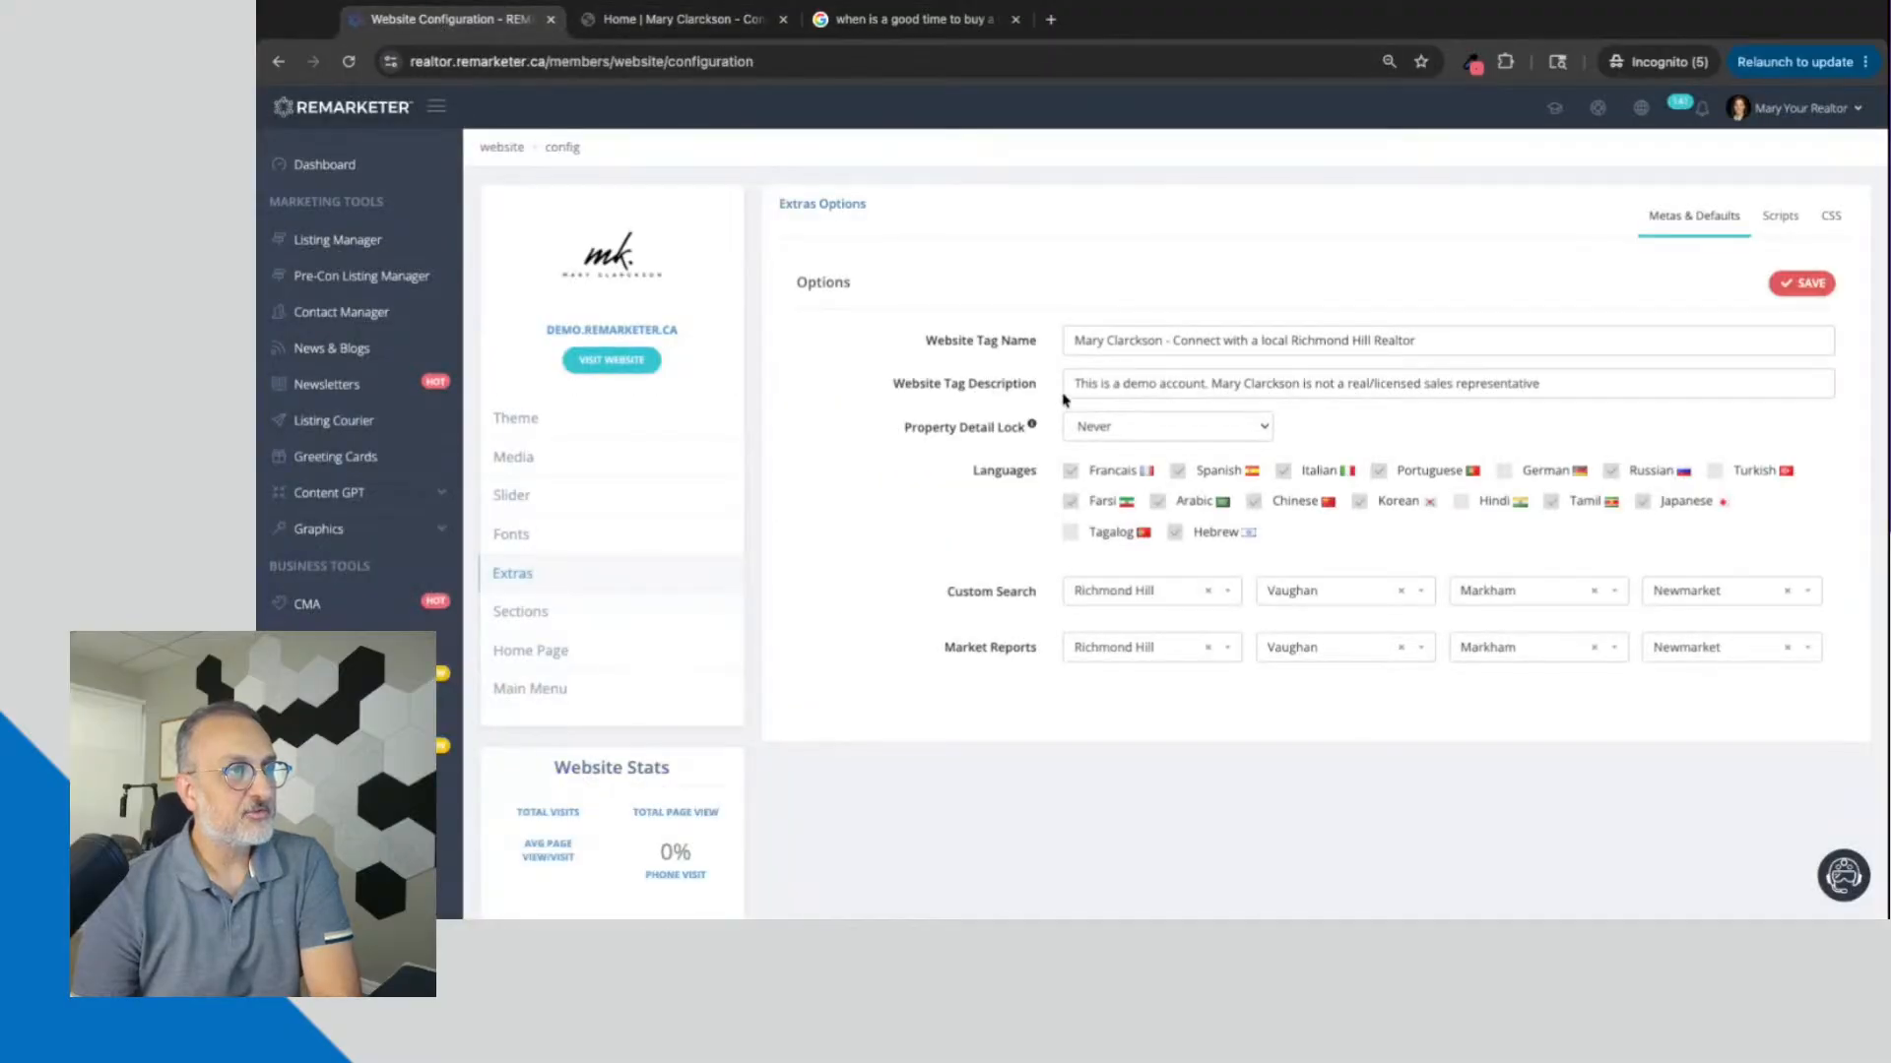
{"action": "left_click", "coordinate": [845, 24]}
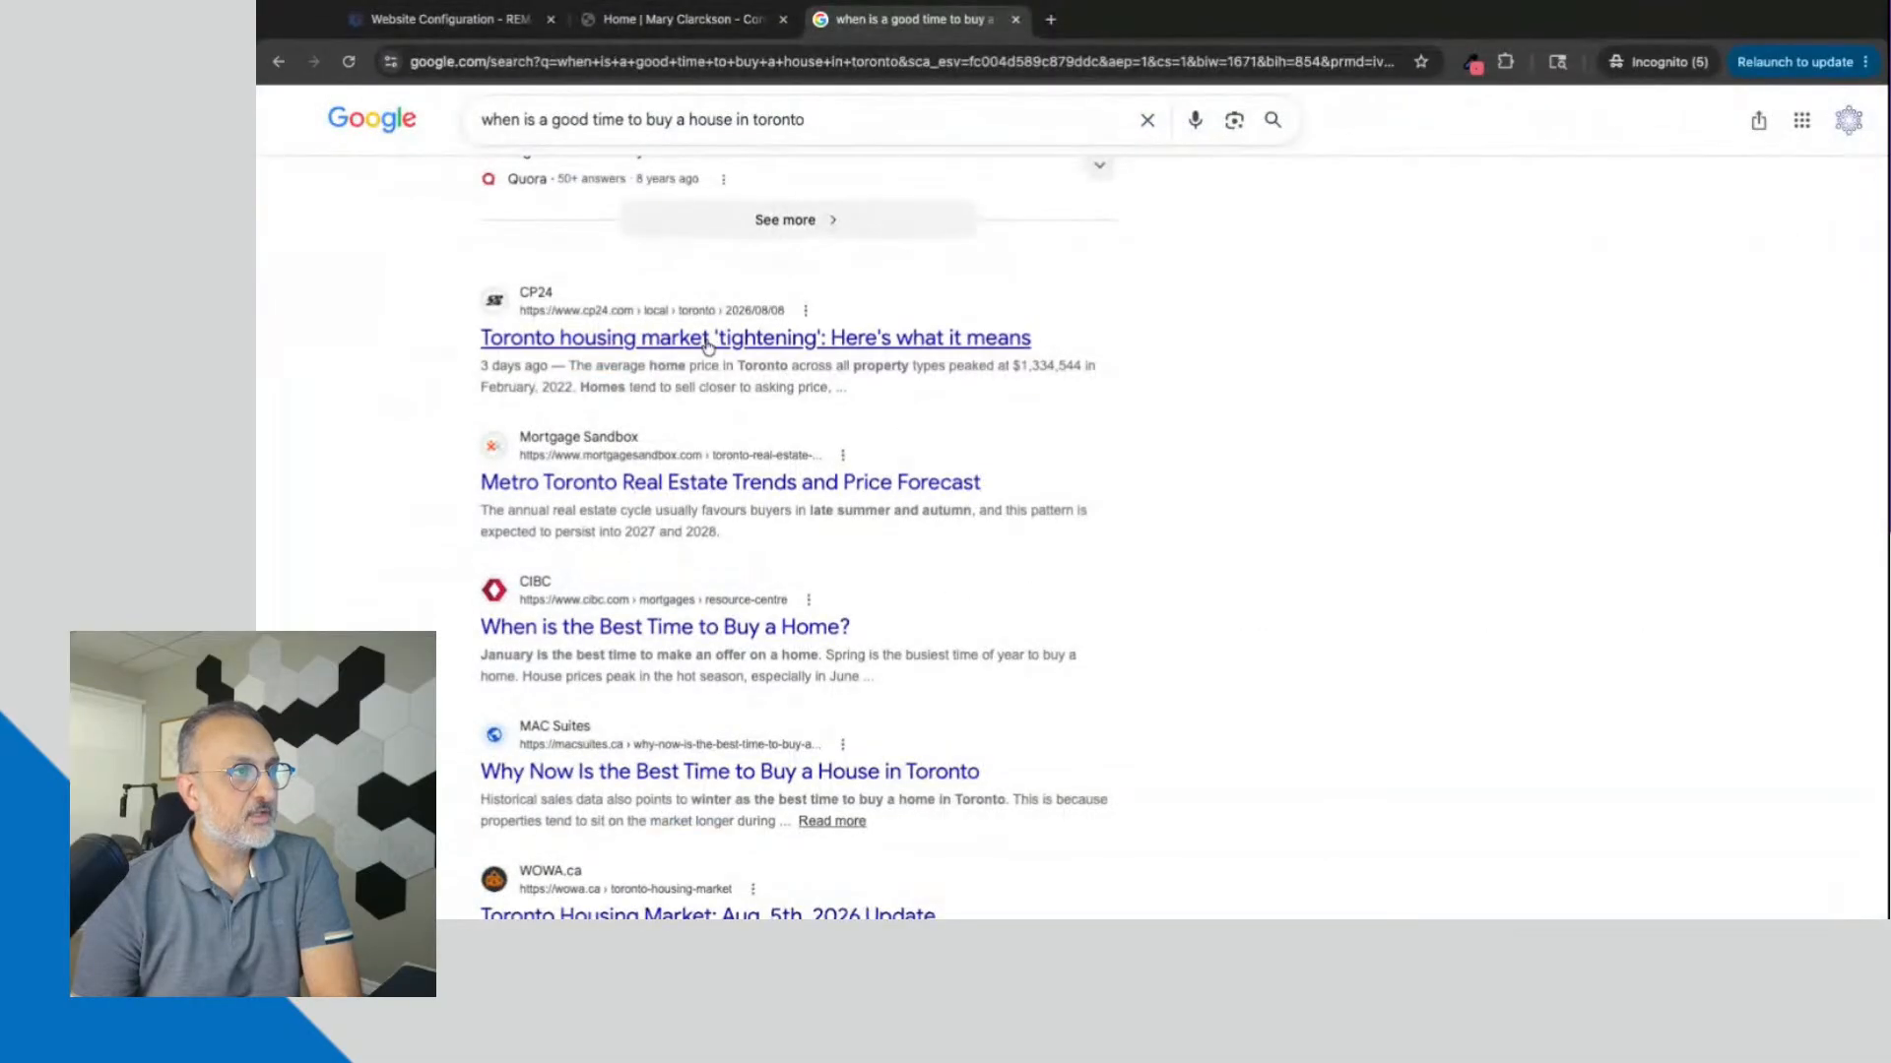
{"action": "left_click_drag", "start_coordinate": [479, 365], "coordinate": [848, 389]}
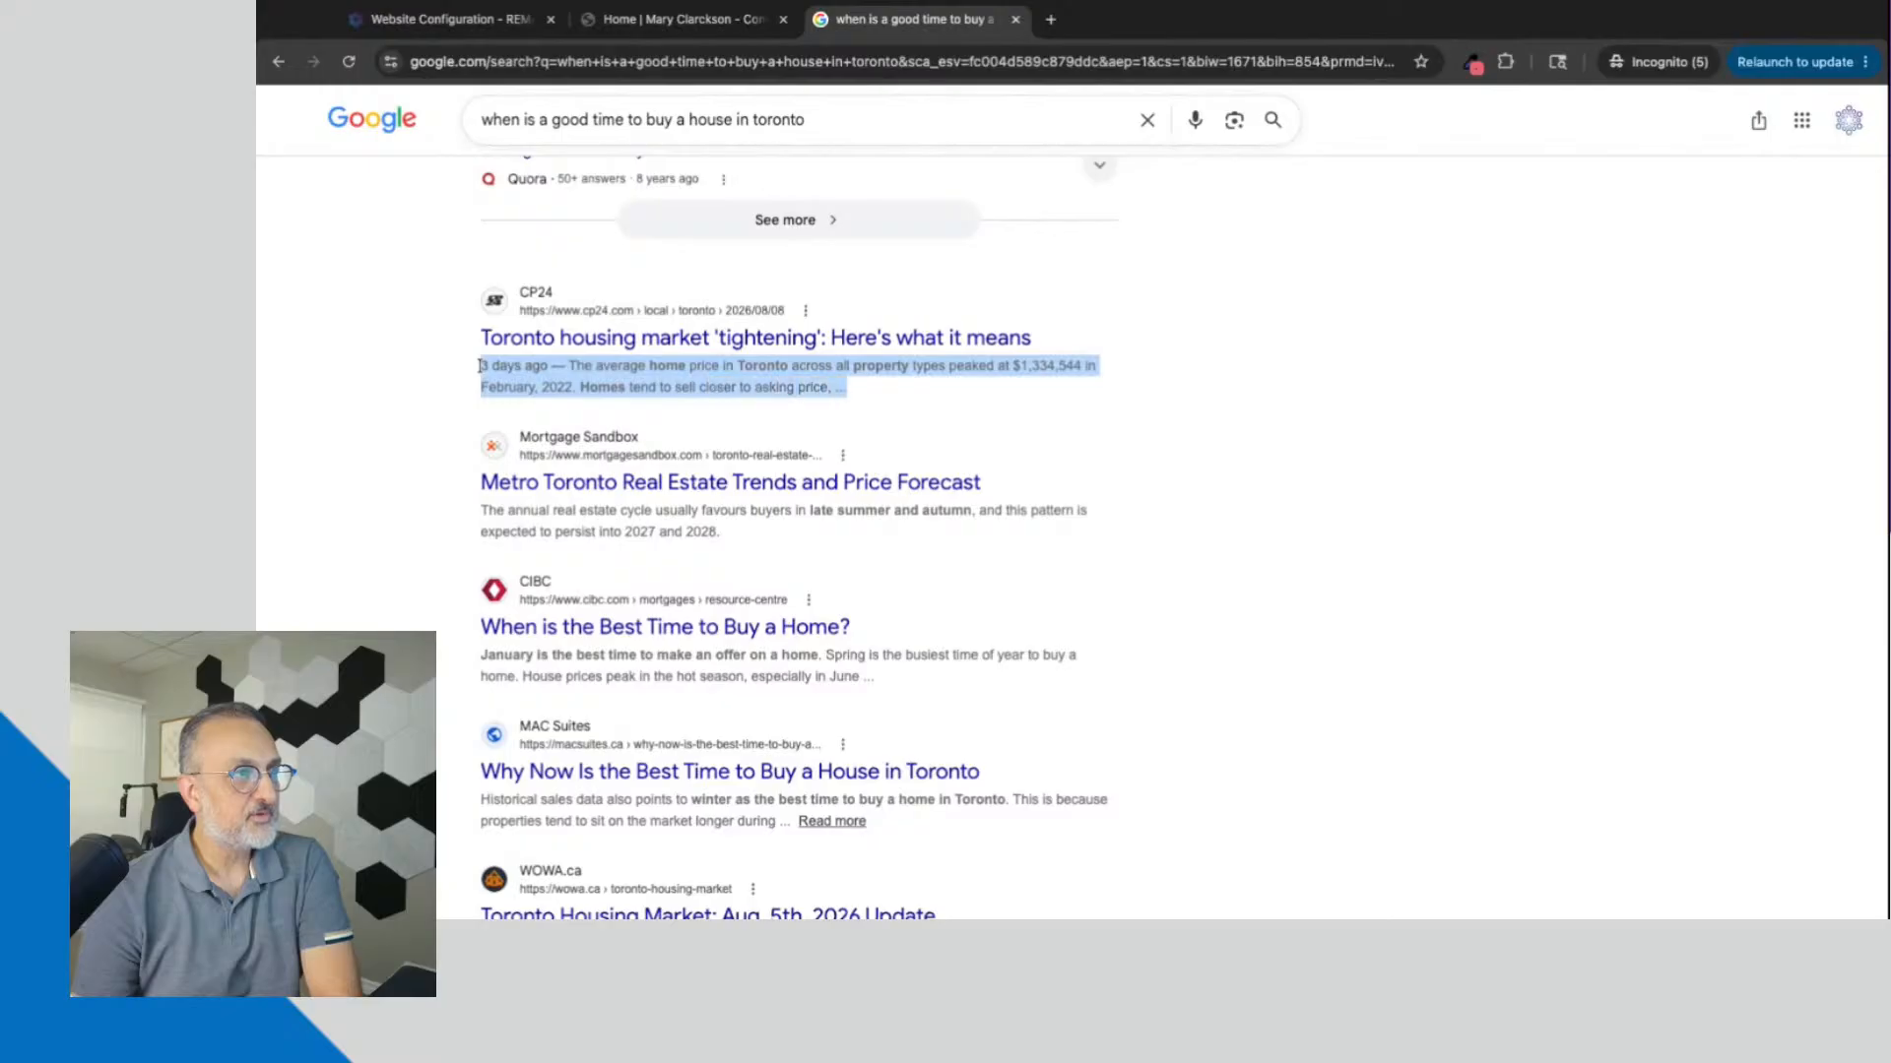
{"action": "left_click_drag", "start_coordinate": [490, 511], "coordinate": [722, 533]}
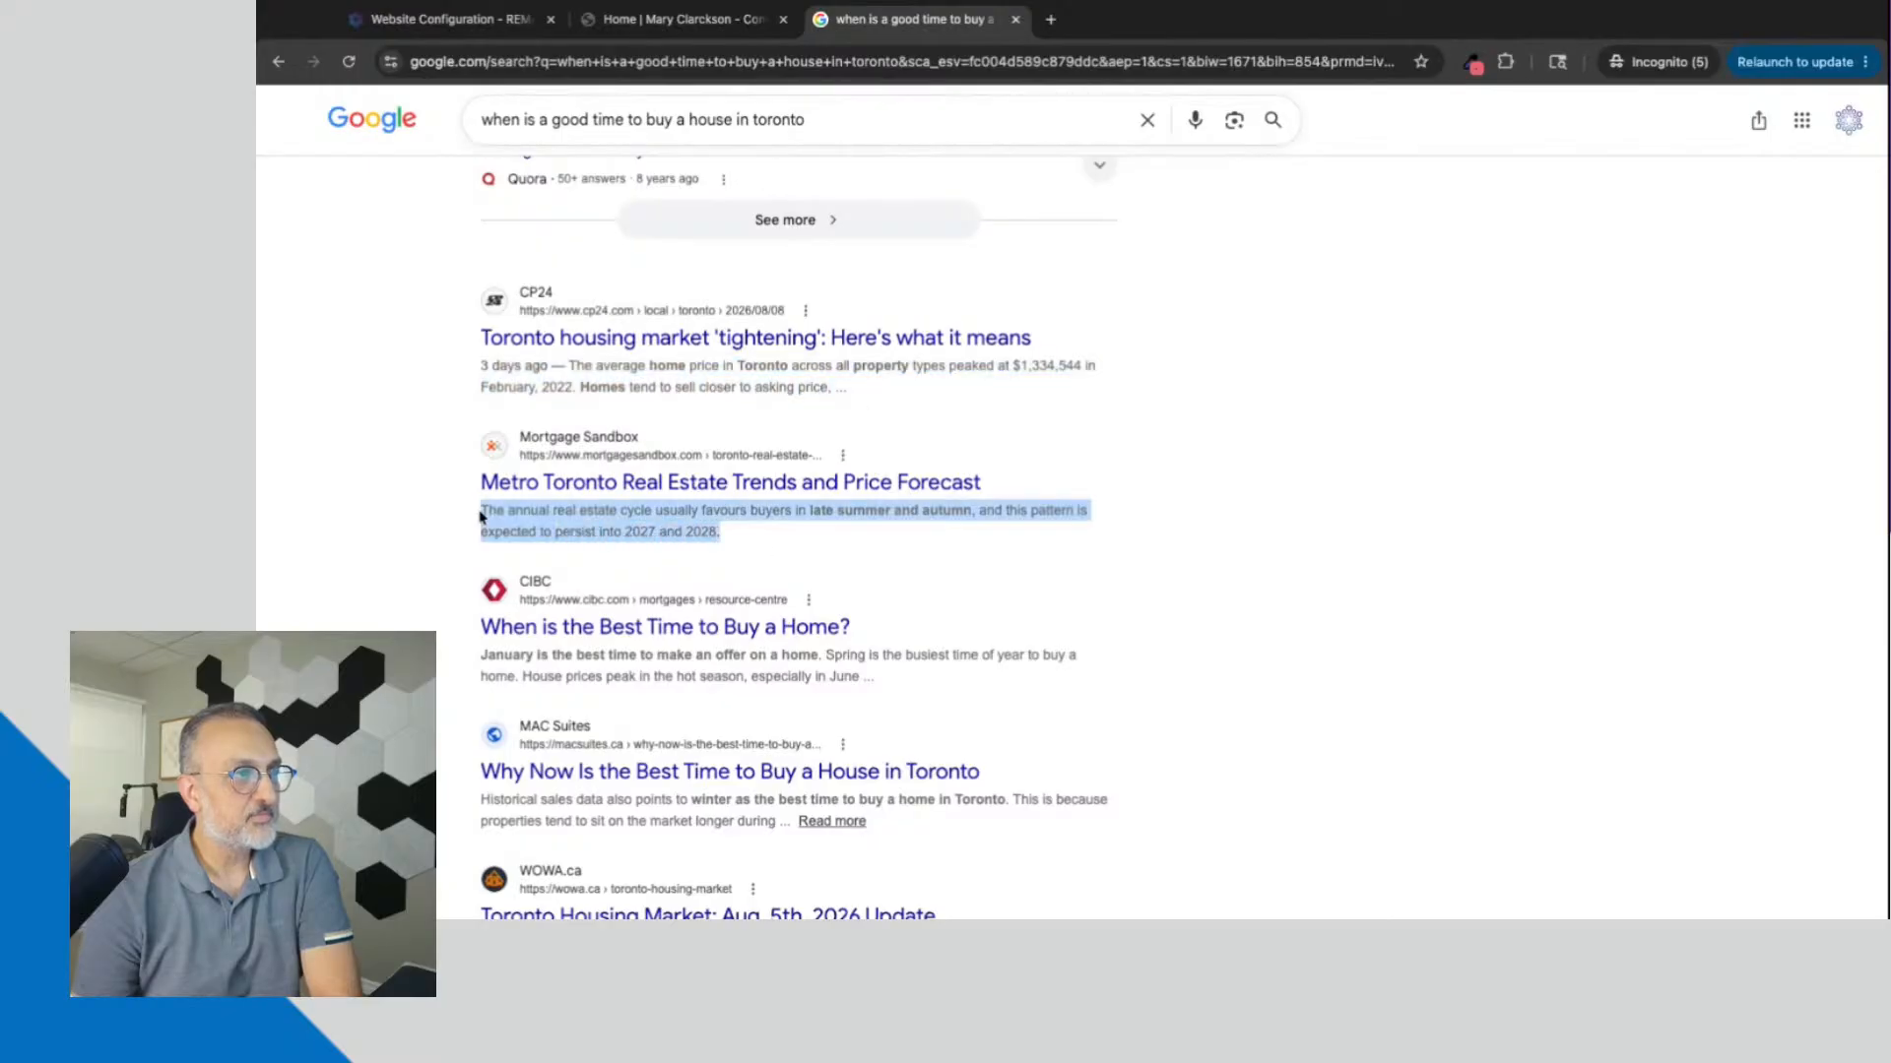
{"action": "triple_click", "coordinate": [481, 655]}
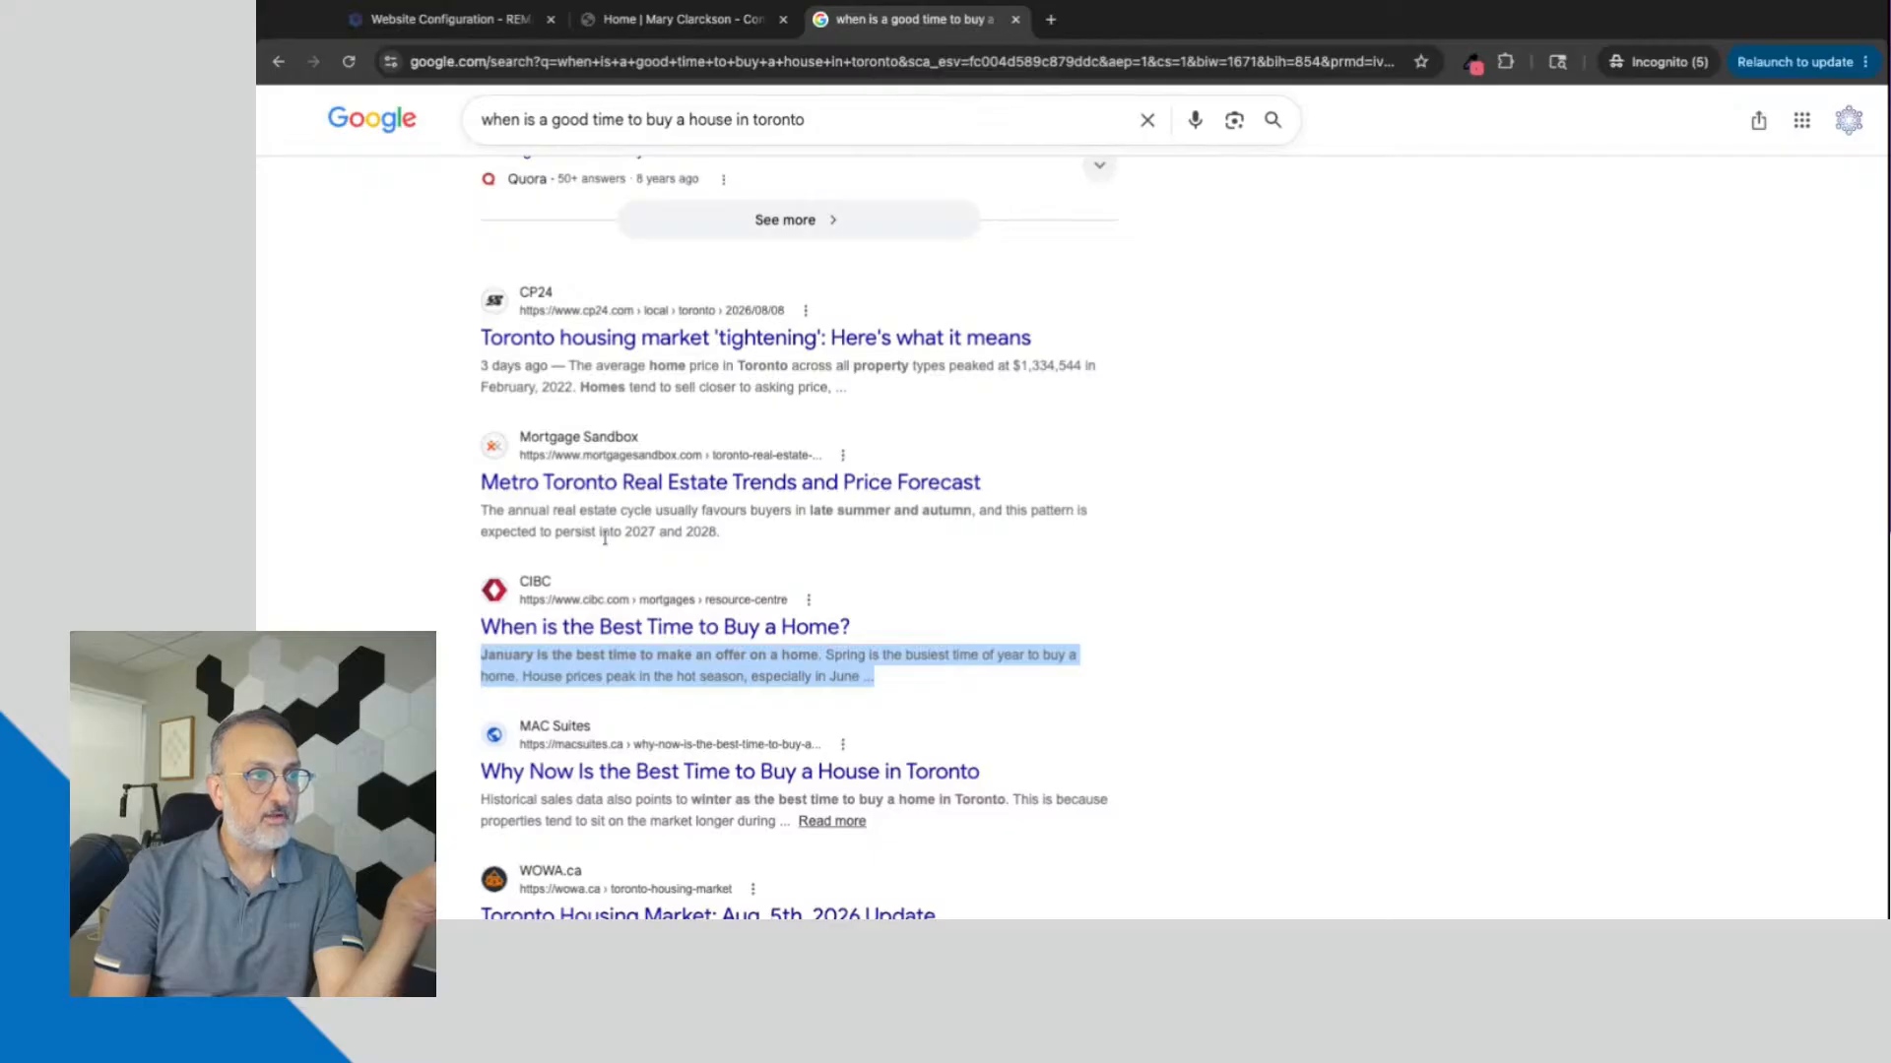
{"action": "left_click", "coordinate": [453, 19]}
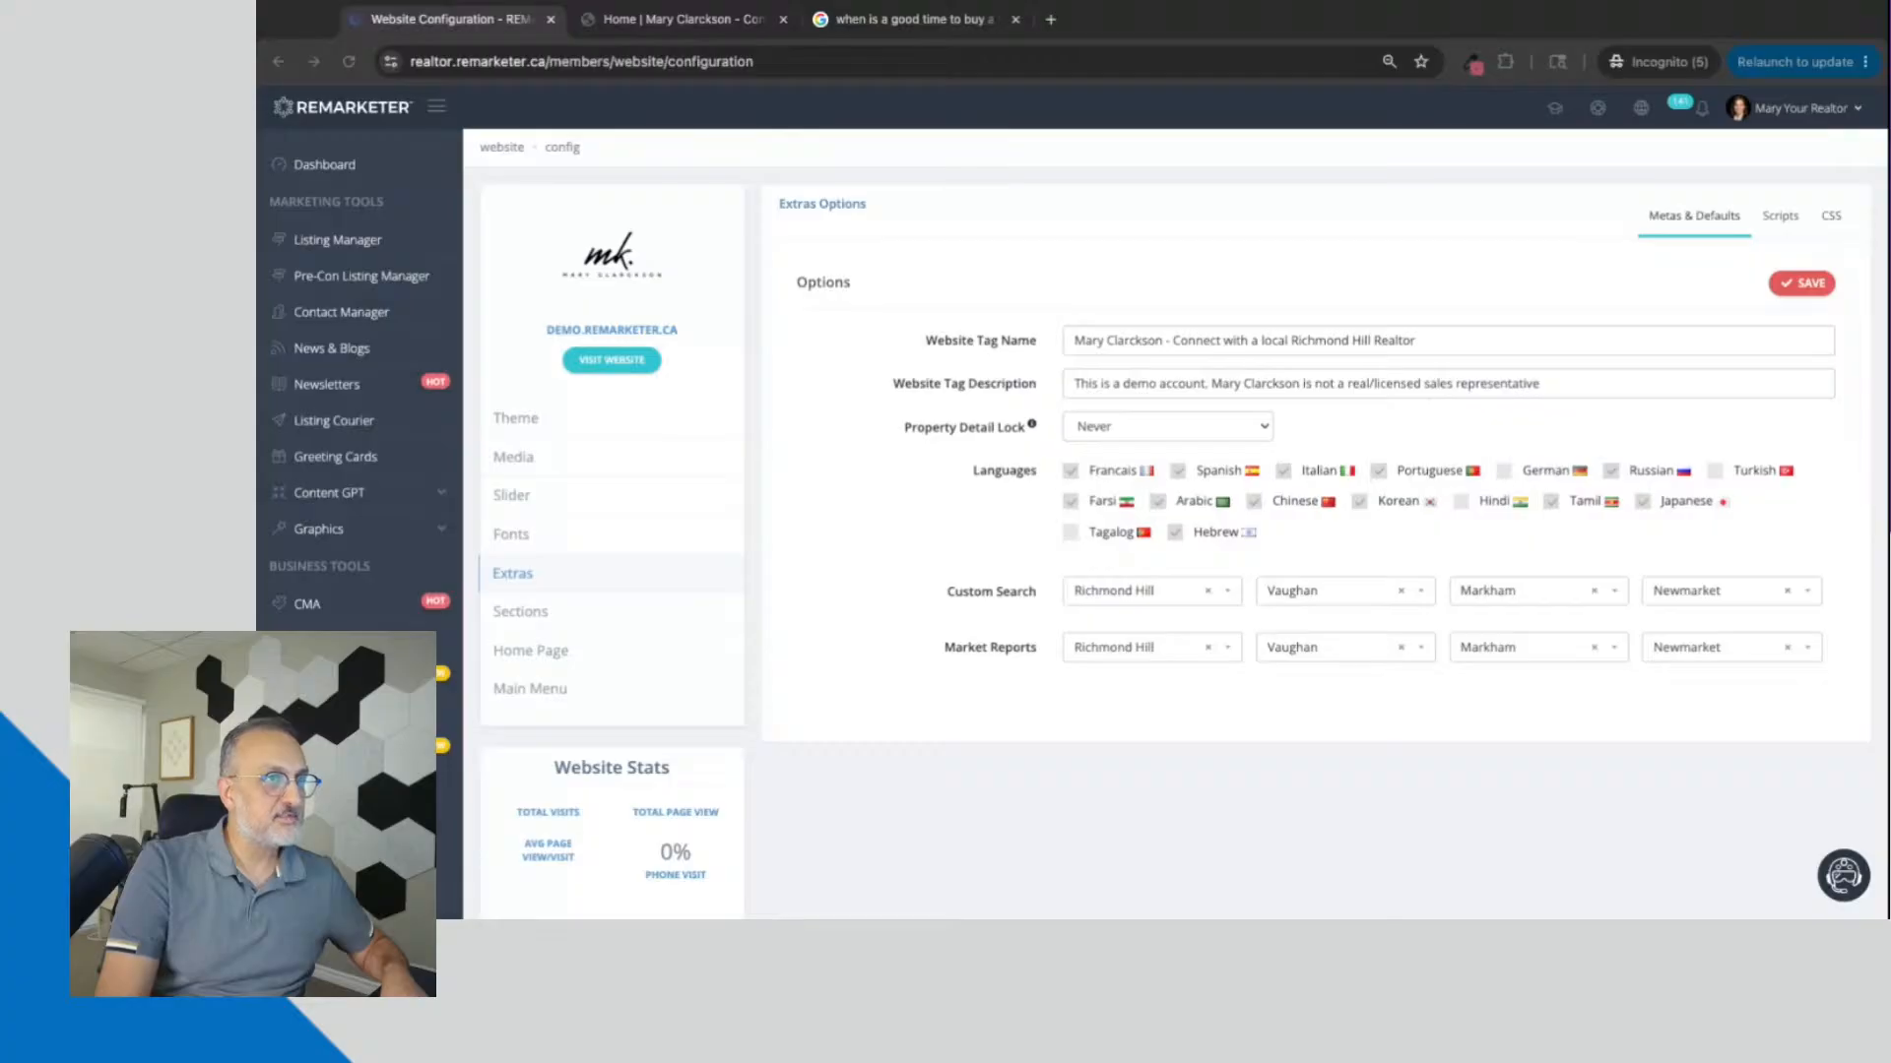
{"action": "left_click", "coordinate": [1244, 341]}
{"action": "triple_click", "coordinate": [1245, 341]}
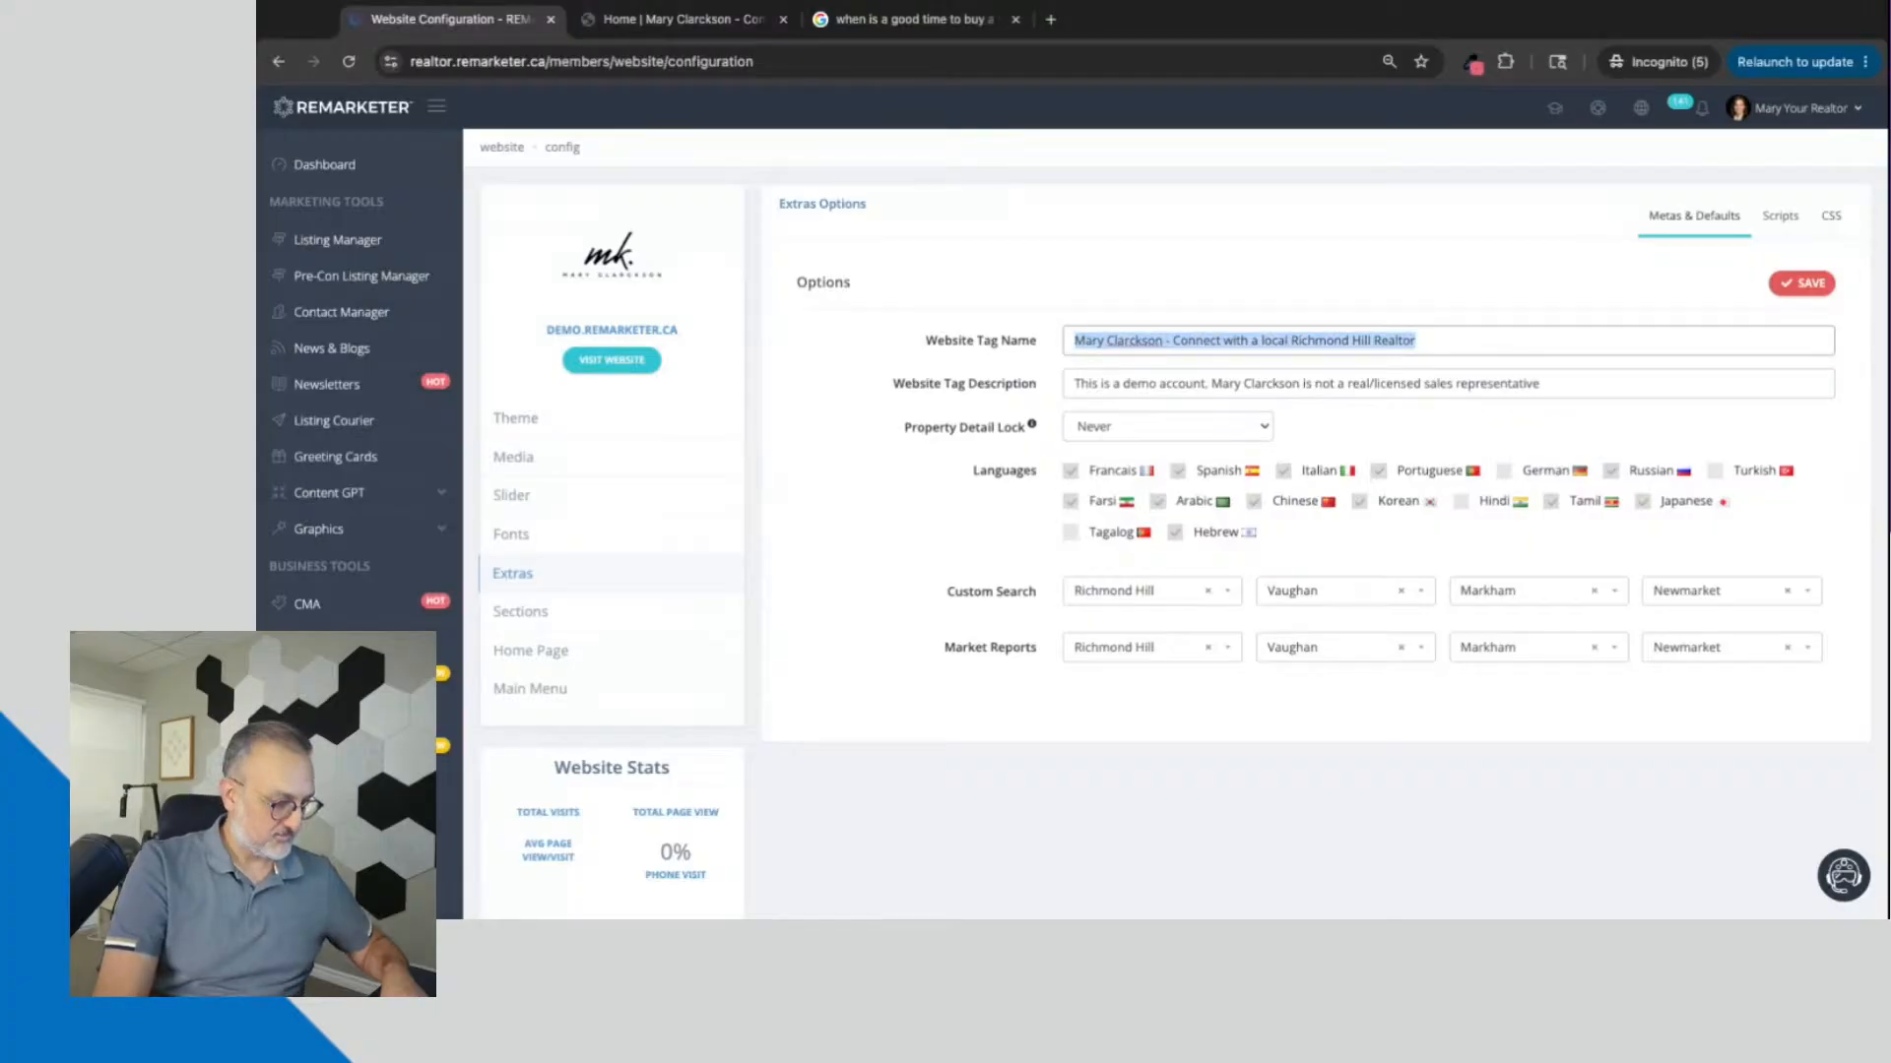
{"action": "type", "text": "Home | Jane Smith"}
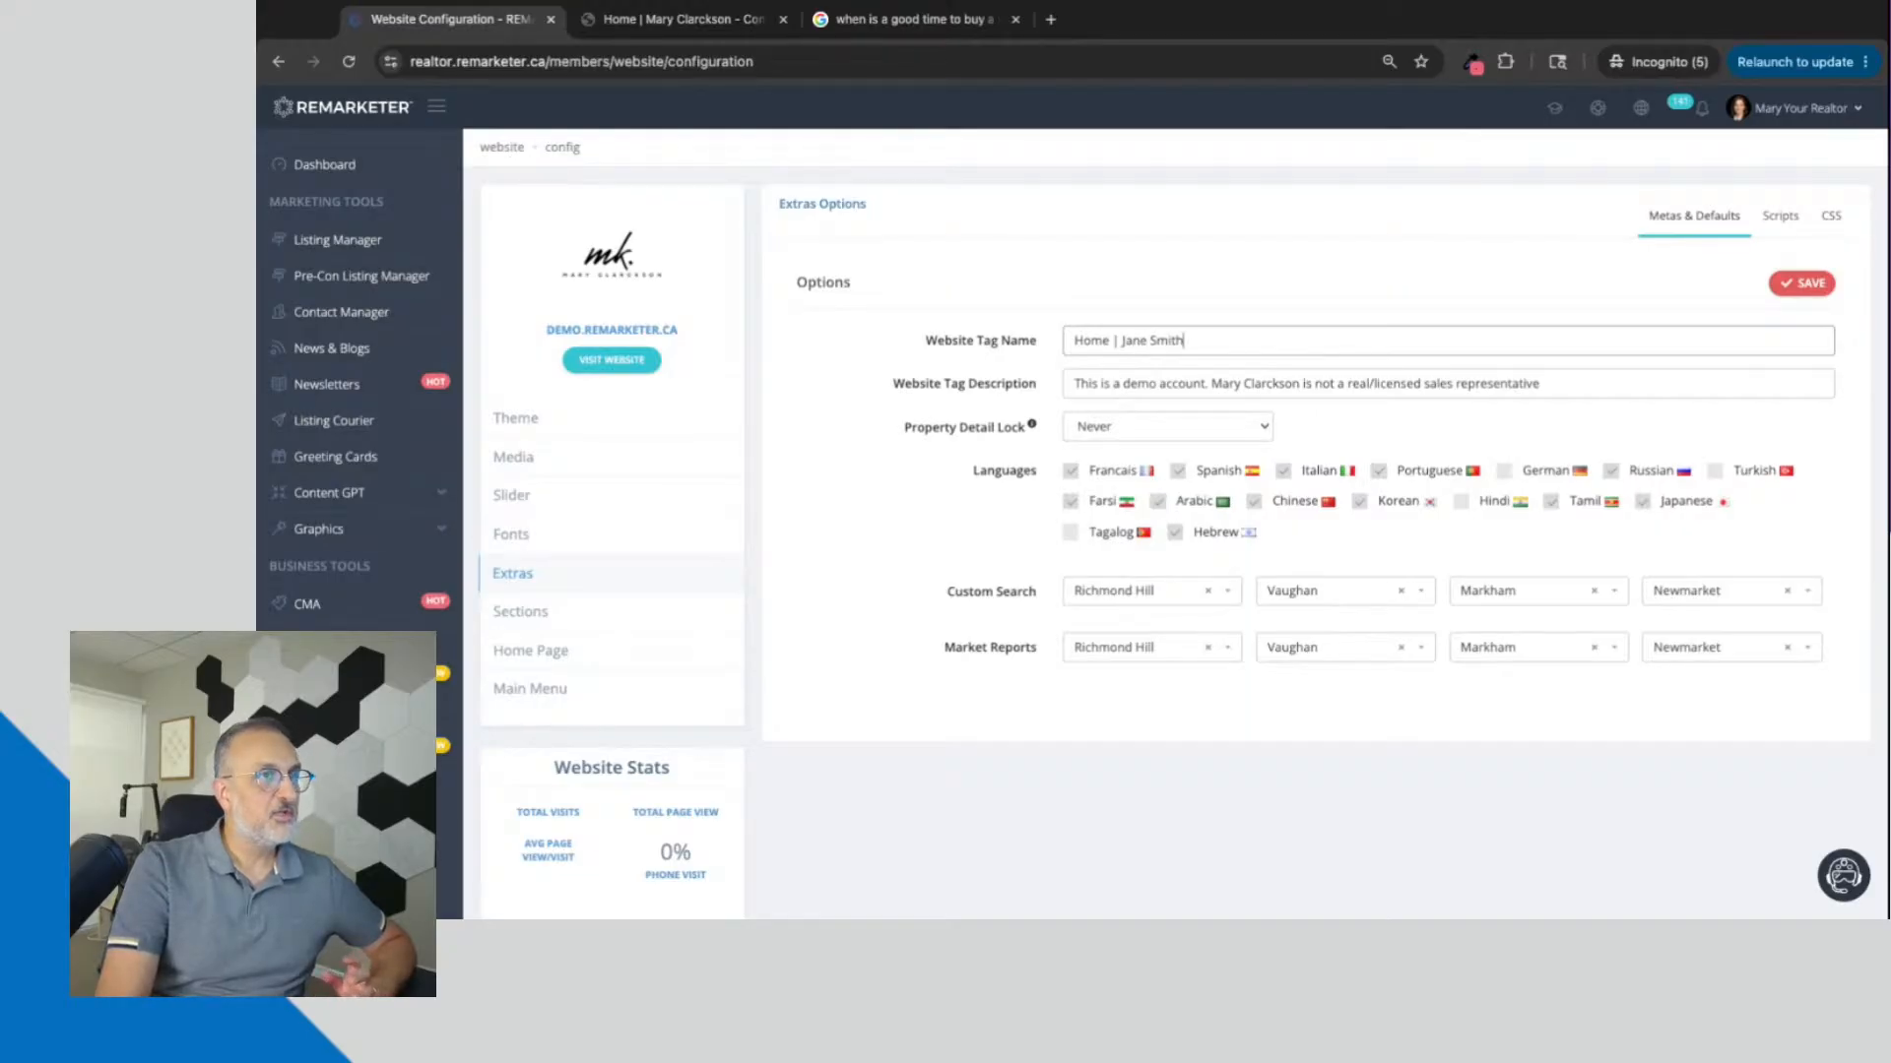
{"action": "left_click", "coordinate": [351, 63]}
{"action": "left_click", "coordinate": [529, 591]}
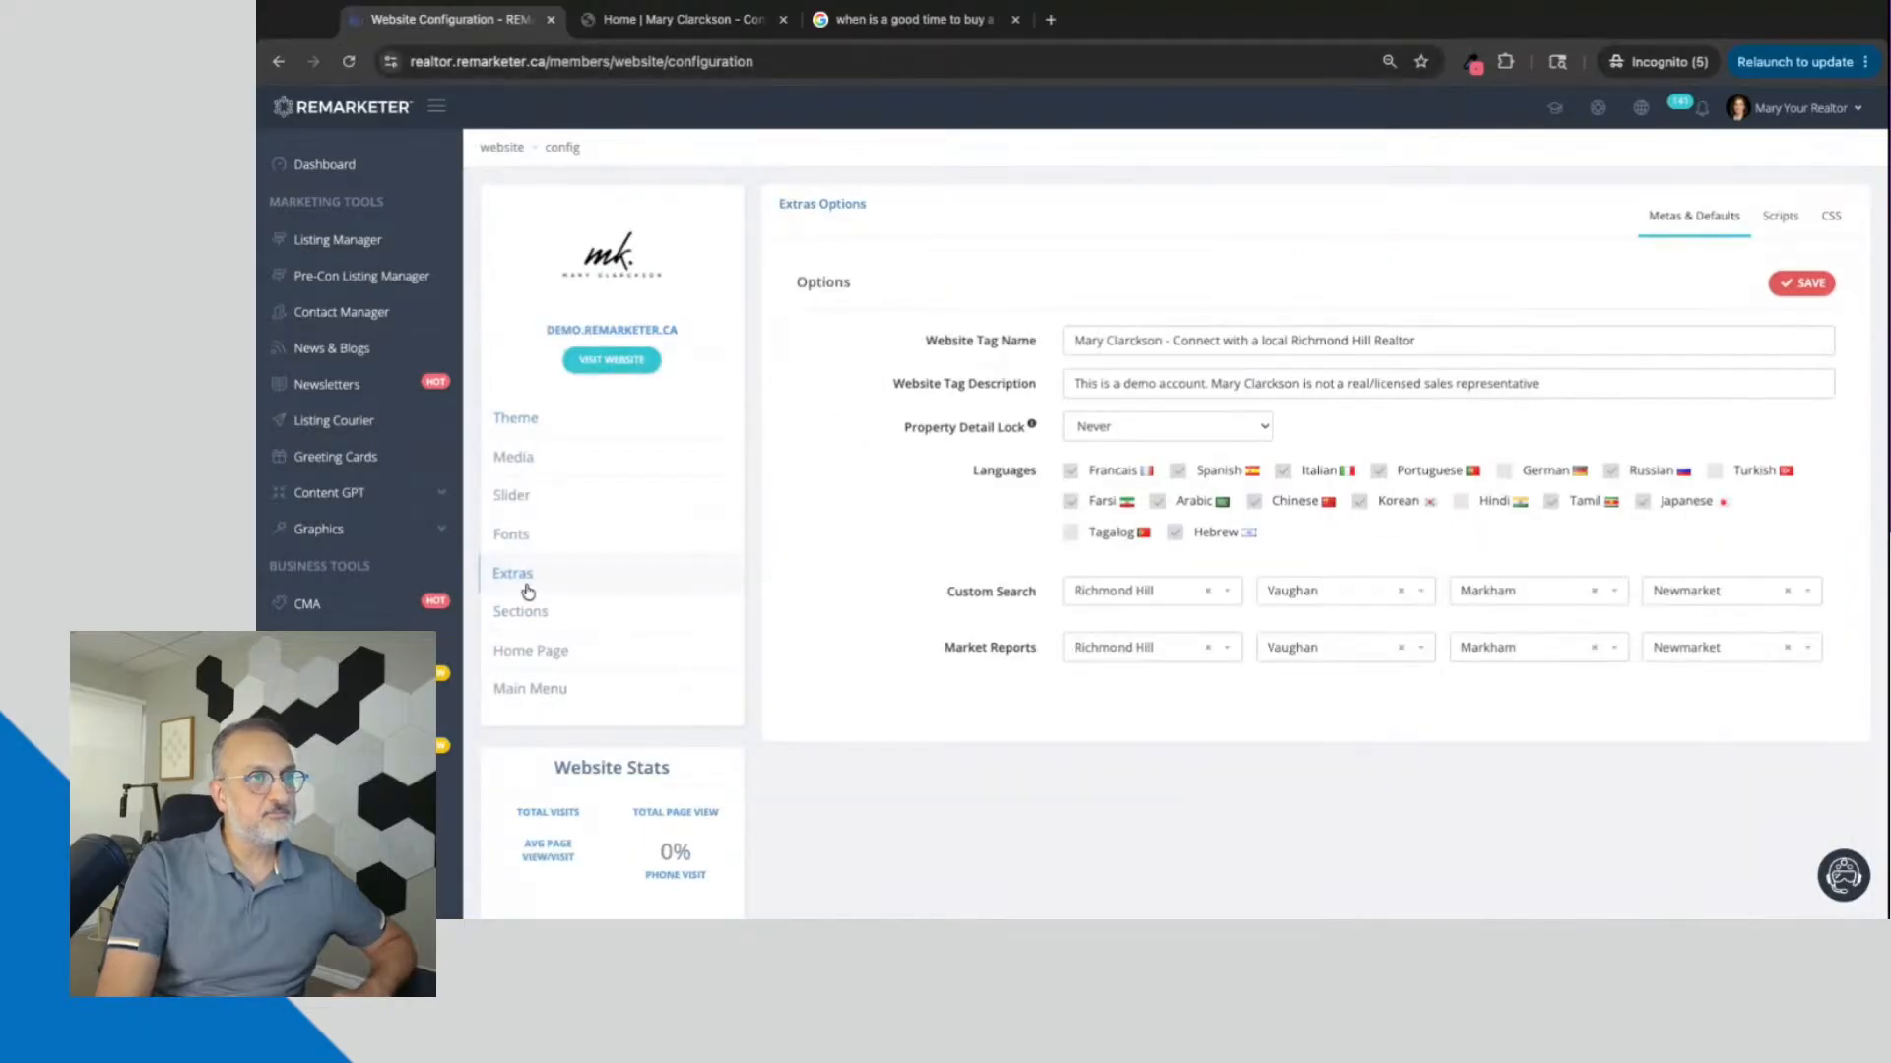
Step: Highlight the realtor's name in the Website Tag Name, followed by the phrase "Connect with a local Richmond Hill Realtor"
{"action": "left_click_drag", "start_coordinate": [1074, 339], "coordinate": [1155, 340]}
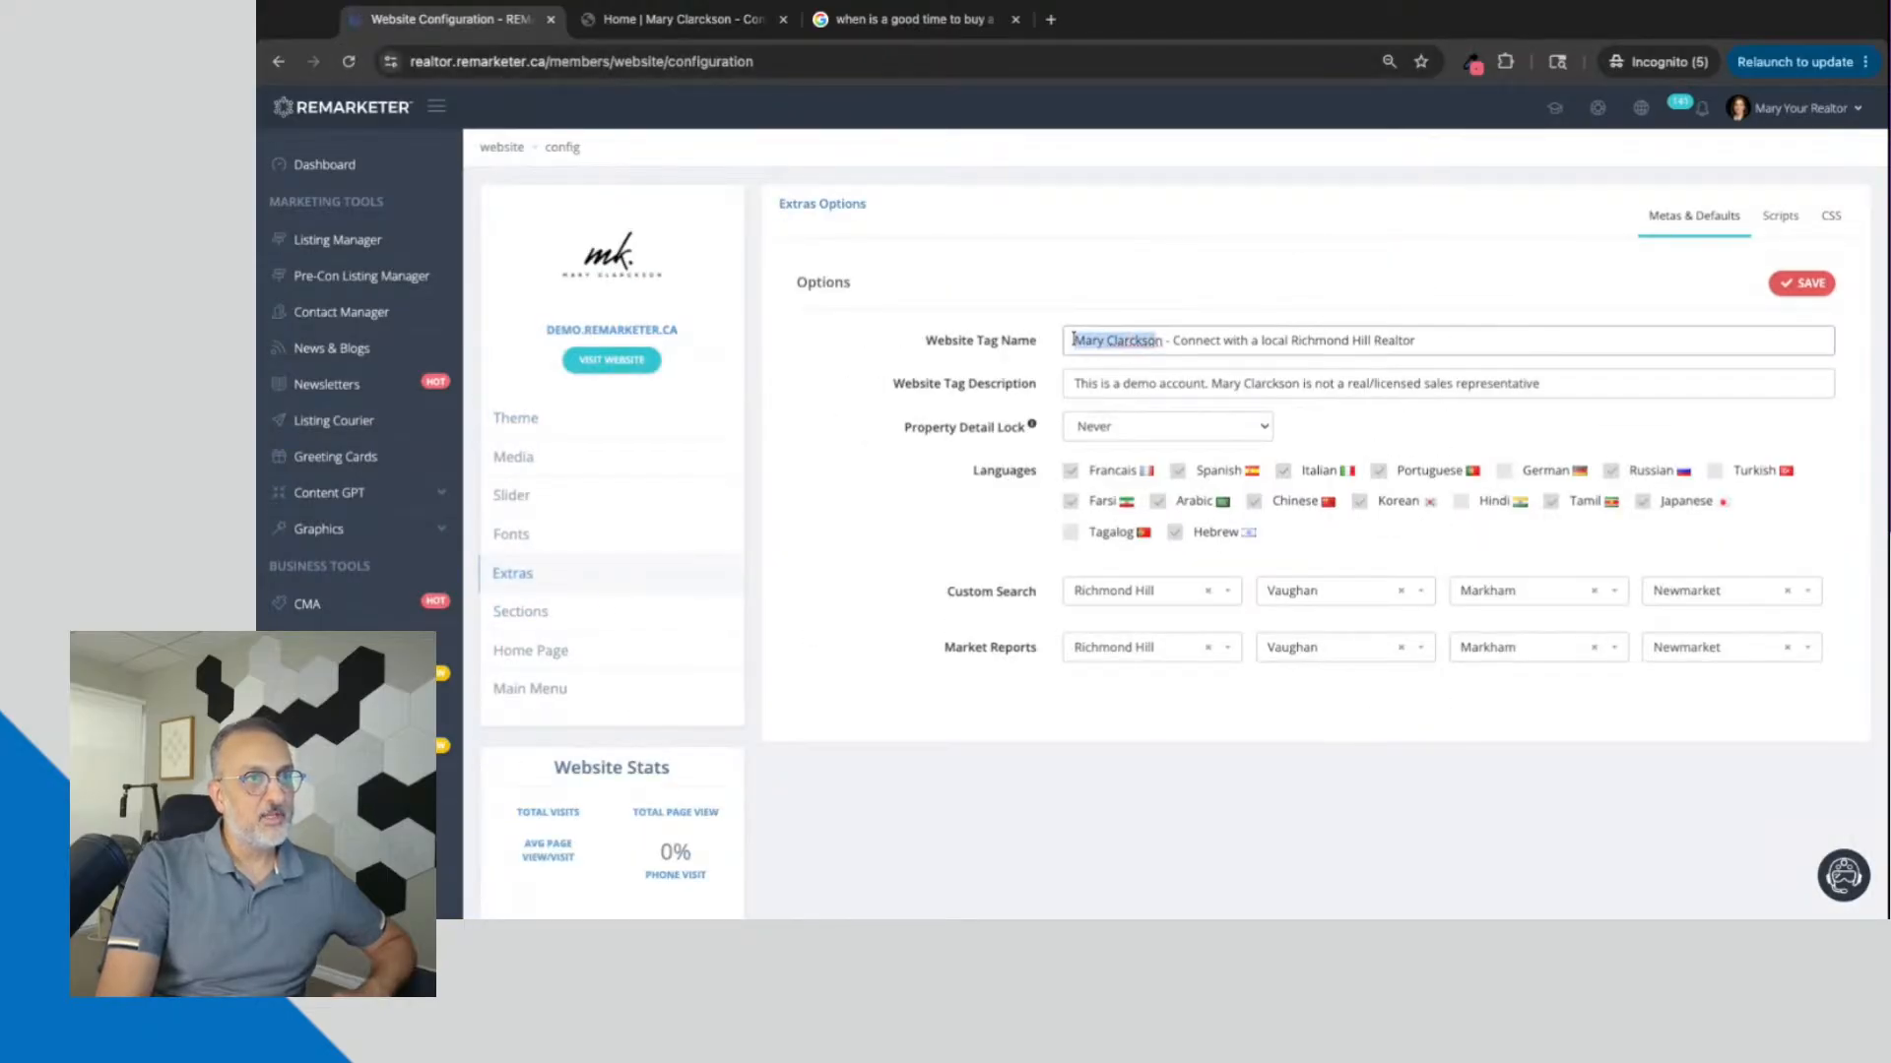
{"action": "left_click", "coordinate": [1204, 340]}
{"action": "left_click", "coordinate": [1172, 340]}
{"action": "key", "text": "shift+Right"}
{"action": "key", "text": "shift+Right"}
{"action": "key", "text": "shift+Right"}
{"action": "key", "text": "shift+Right"}
{"action": "key", "text": "shift+Right"}
{"action": "key", "text": "shift+Right"}
{"action": "key", "text": "shift+Right"}
{"action": "key", "text": "shift+Right"}
{"action": "key", "text": "shift+Right"}
{"action": "key", "text": "shift+Right"}
{"action": "key", "text": "shift+Right"}
{"action": "key", "text": "shift+Right"}
{"action": "key", "text": "shift+Right"}
{"action": "key", "text": "shift+Right"}
{"action": "key", "text": "shift+Right"}
{"action": "key", "text": "shift+Right"}
{"action": "key", "text": "shift+Right"}
{"action": "key", "text": "shift+Right"}
{"action": "key", "text": "shift+Right"}
{"action": "key", "text": "shift+Right"}
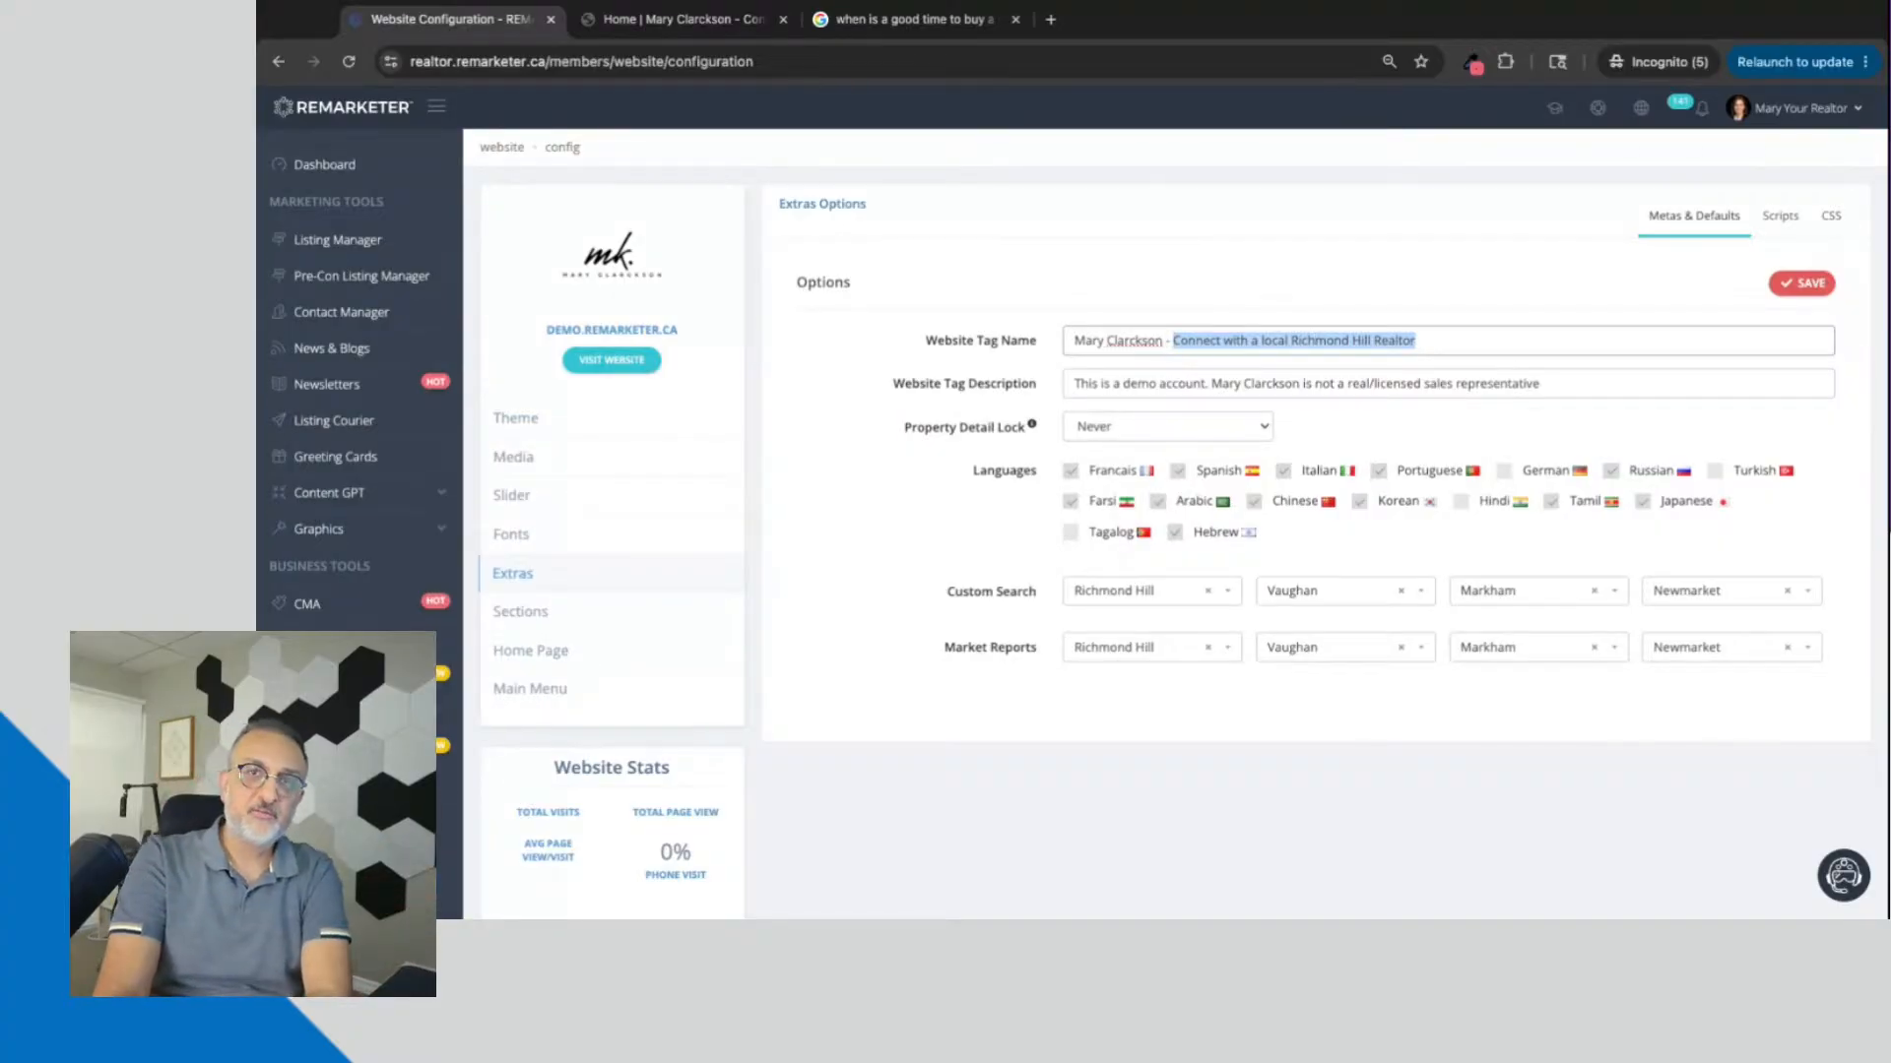
Step: Highlight "Richmond Hill Realtor" in the Website Tag Name, followed by the realtor's name at its beginning
{"action": "left_click", "coordinate": [1295, 342]}
{"action": "key", "text": "shift+Right"}
{"action": "key", "text": "shift+Right"}
{"action": "key", "text": "shift+Right"}
{"action": "key", "text": "shift+Right"}
{"action": "key", "text": "shift+Right"}
{"action": "key", "text": "shift+Right"}
{"action": "key", "text": "shift+Right"}
{"action": "key", "text": "shift+Right"}
{"action": "key", "text": "shift+Right"}
{"action": "key", "text": "shift+Right"}
{"action": "key", "text": "shift+Right"}
{"action": "key", "text": "shift+Right"}
{"action": "key", "text": "shift+Right"}
{"action": "key", "text": "shift+Right"}
{"action": "key", "text": "shift+Right"}
{"action": "key", "text": "shift+Right"}
{"action": "key", "text": "shift+Right"}
{"action": "key", "text": "shift+Right"}
{"action": "key", "text": "shift+Right"}
{"action": "key", "text": "shift+Right"}
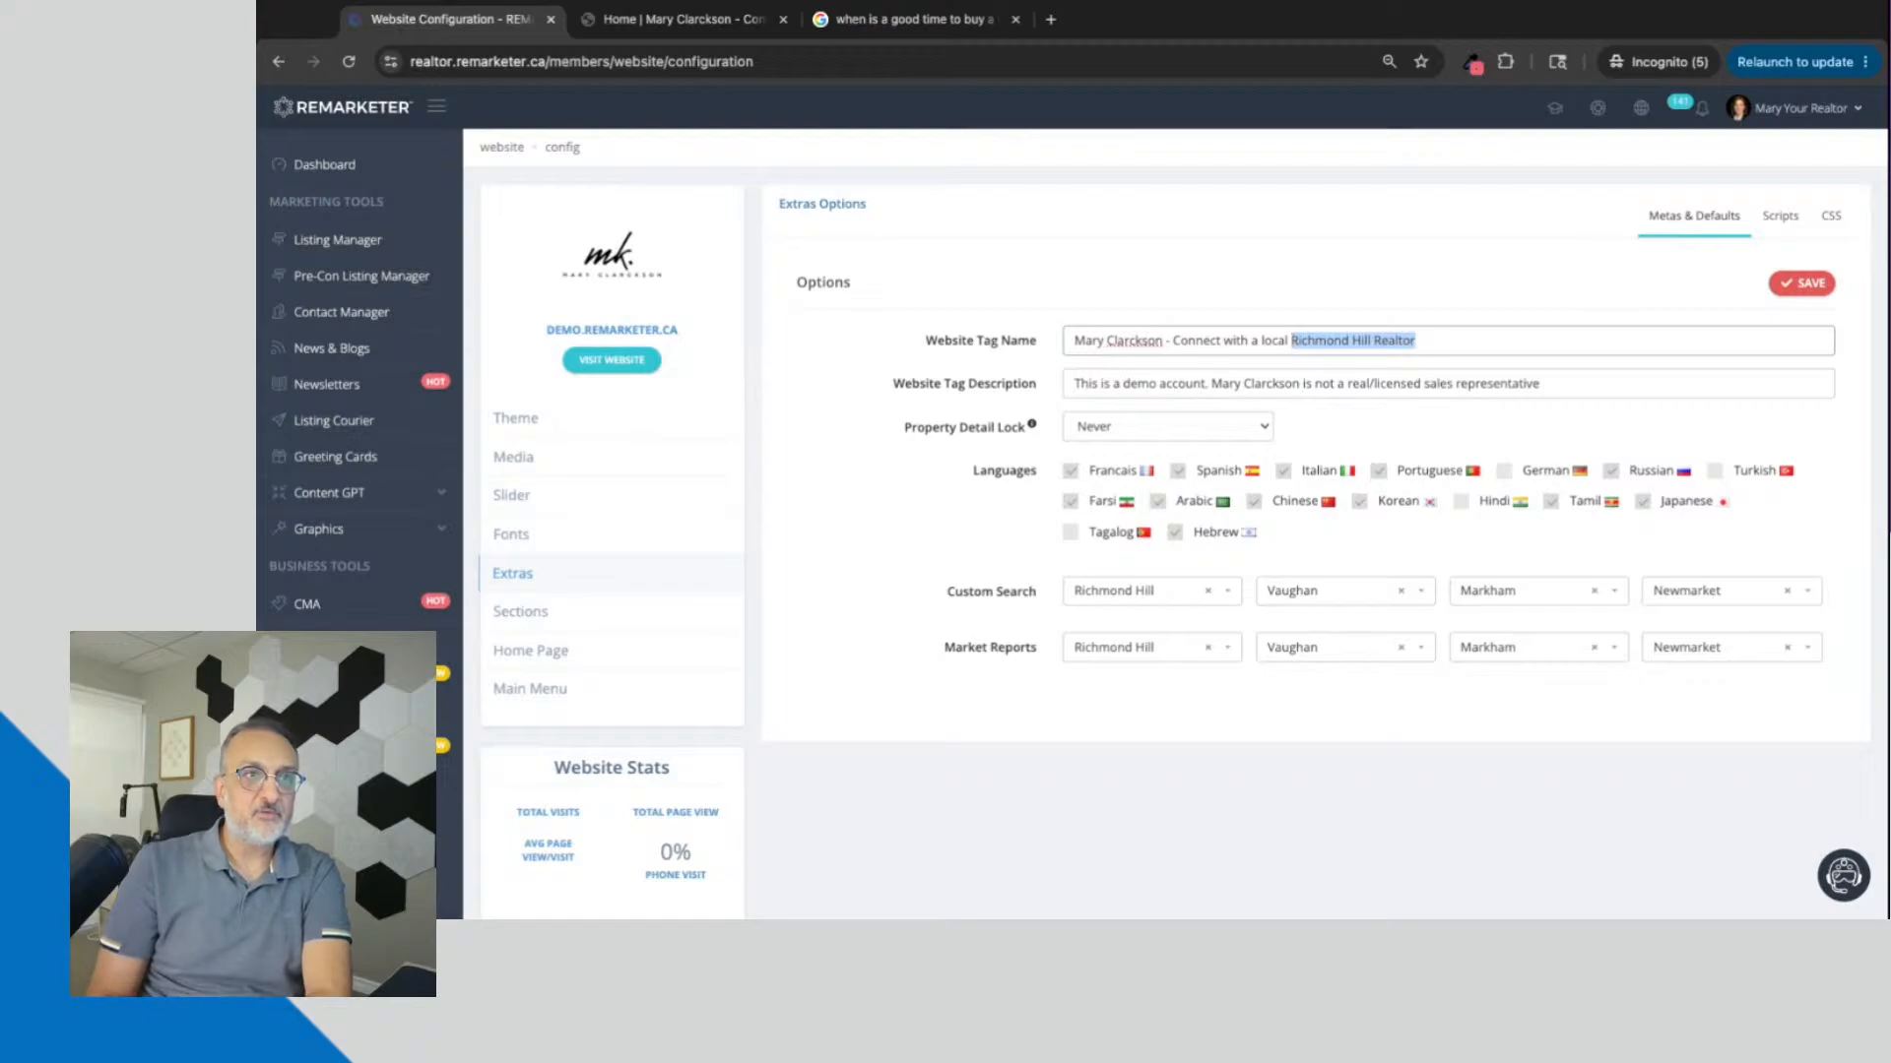
{"action": "left_click", "coordinate": [1076, 340]}
{"action": "key", "text": "shift+Right"}
{"action": "key", "text": "shift+Right"}
{"action": "key", "text": "shift+Right"}
{"action": "key", "text": "shift+Right"}
{"action": "key", "text": "shift+Right"}
{"action": "key", "text": "shift+Right"}
{"action": "key", "text": "shift+Right"}
{"action": "key", "text": "shift+Right"}
{"action": "key", "text": "shift+Right"}
{"action": "key", "text": "shift+Right"}
{"action": "key", "text": "shift+Right"}
{"action": "key", "text": "shift+Right"}
{"action": "key", "text": "shift+Right"}
{"action": "key", "text": "shift+Right"}
{"action": "key", "text": "shift+Right"}
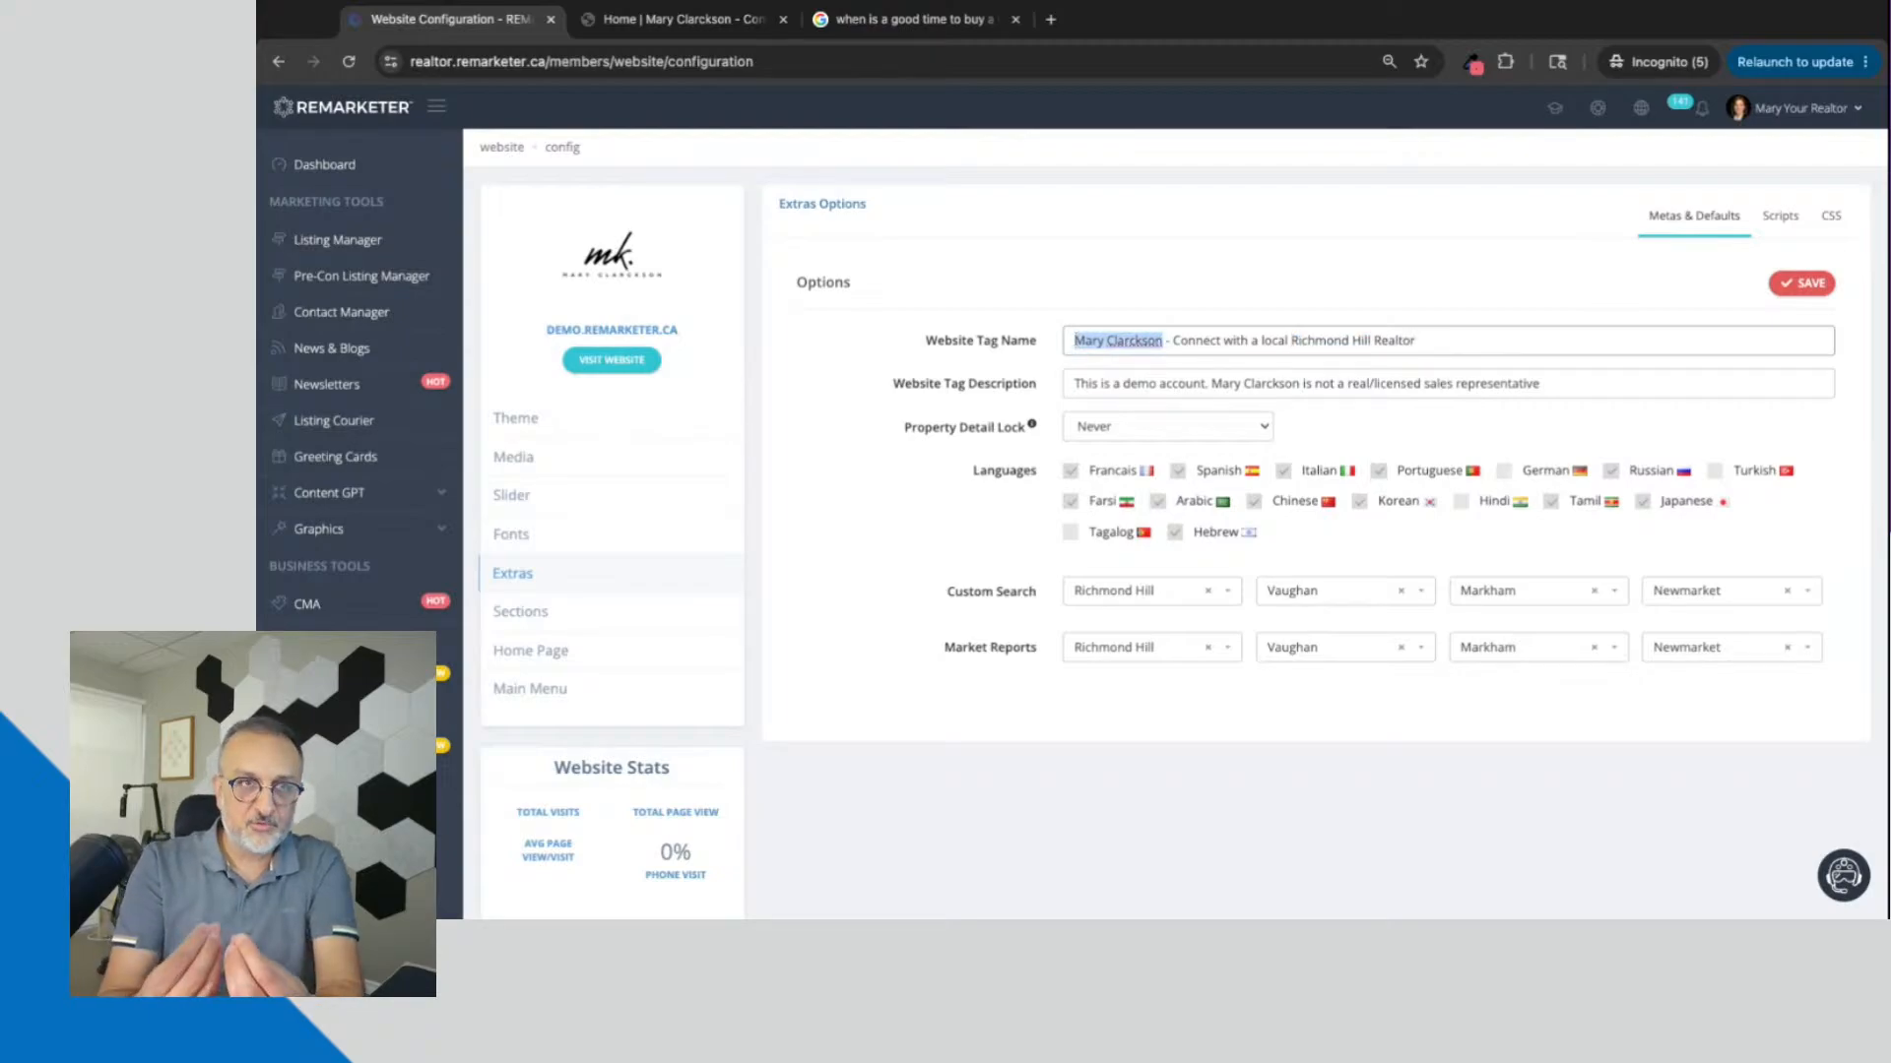
Step: Switch back to the Google results and review how titles and descriptions appear for the listed websites
{"action": "left_click", "coordinate": [911, 19]}
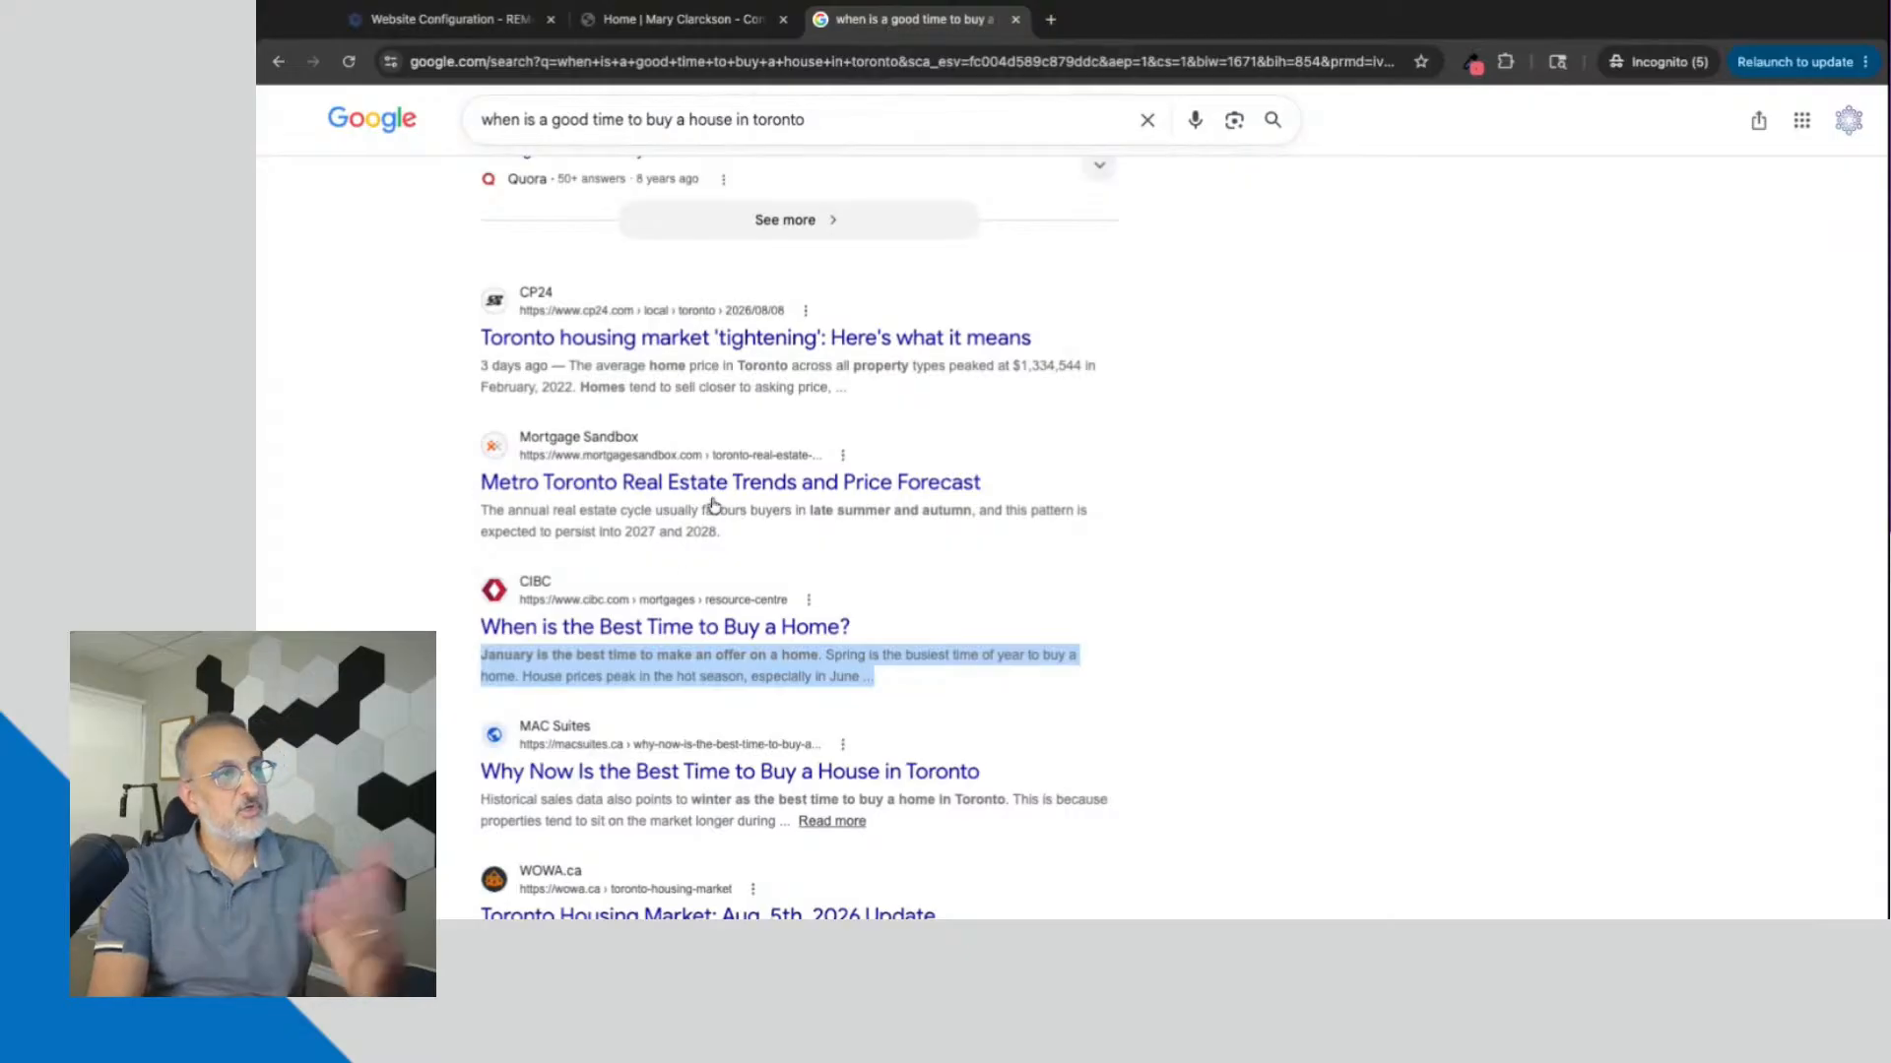
{"action": "scroll", "coordinate": [683, 581], "scroll_direction": "down", "scroll_amount": 4}
{"action": "scroll", "coordinate": [682, 581], "scroll_direction": "up", "scroll_amount": 5}
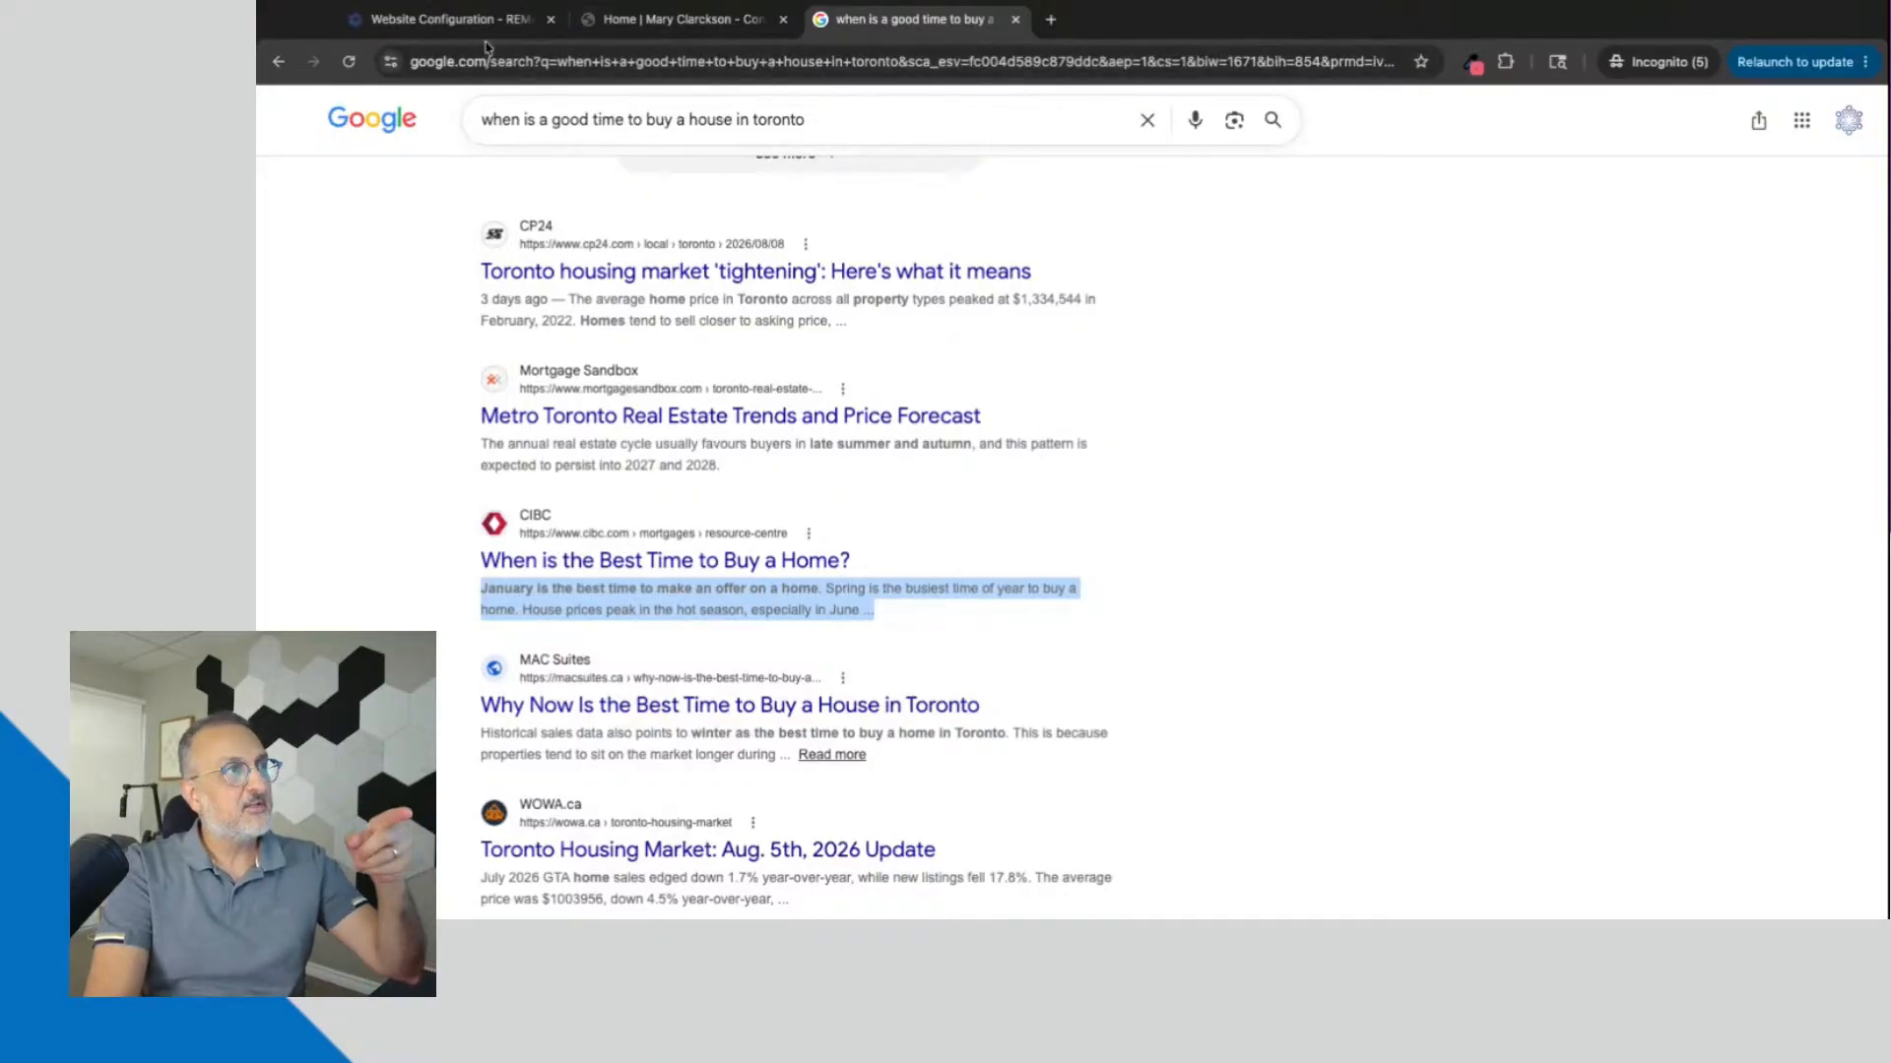
Step: Return to the Extras options and highlight the whole Website Tag Name, followed by "Richmond Hill Realtor" at its end
{"action": "left_click", "coordinate": [452, 19]}
{"action": "left_click", "coordinate": [1134, 350]}
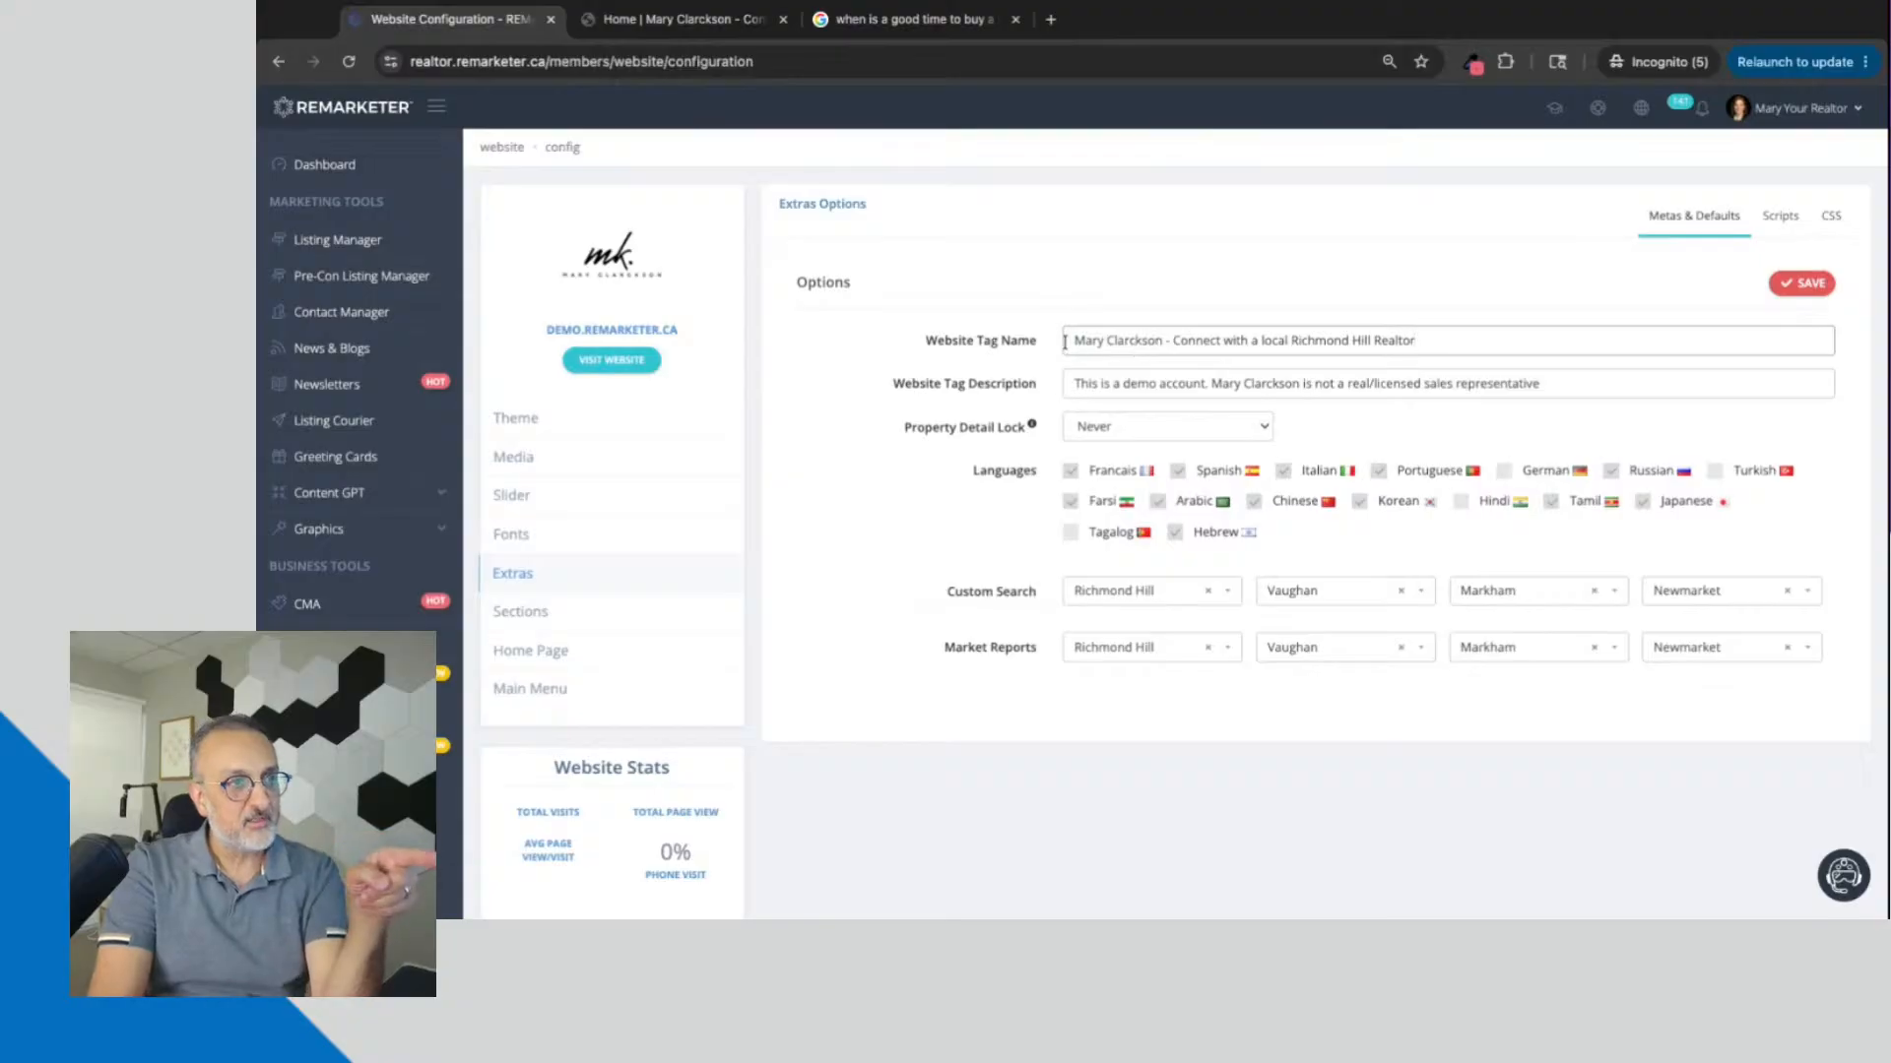
{"action": "left_click_drag", "start_coordinate": [1069, 343], "coordinate": [1417, 343]}
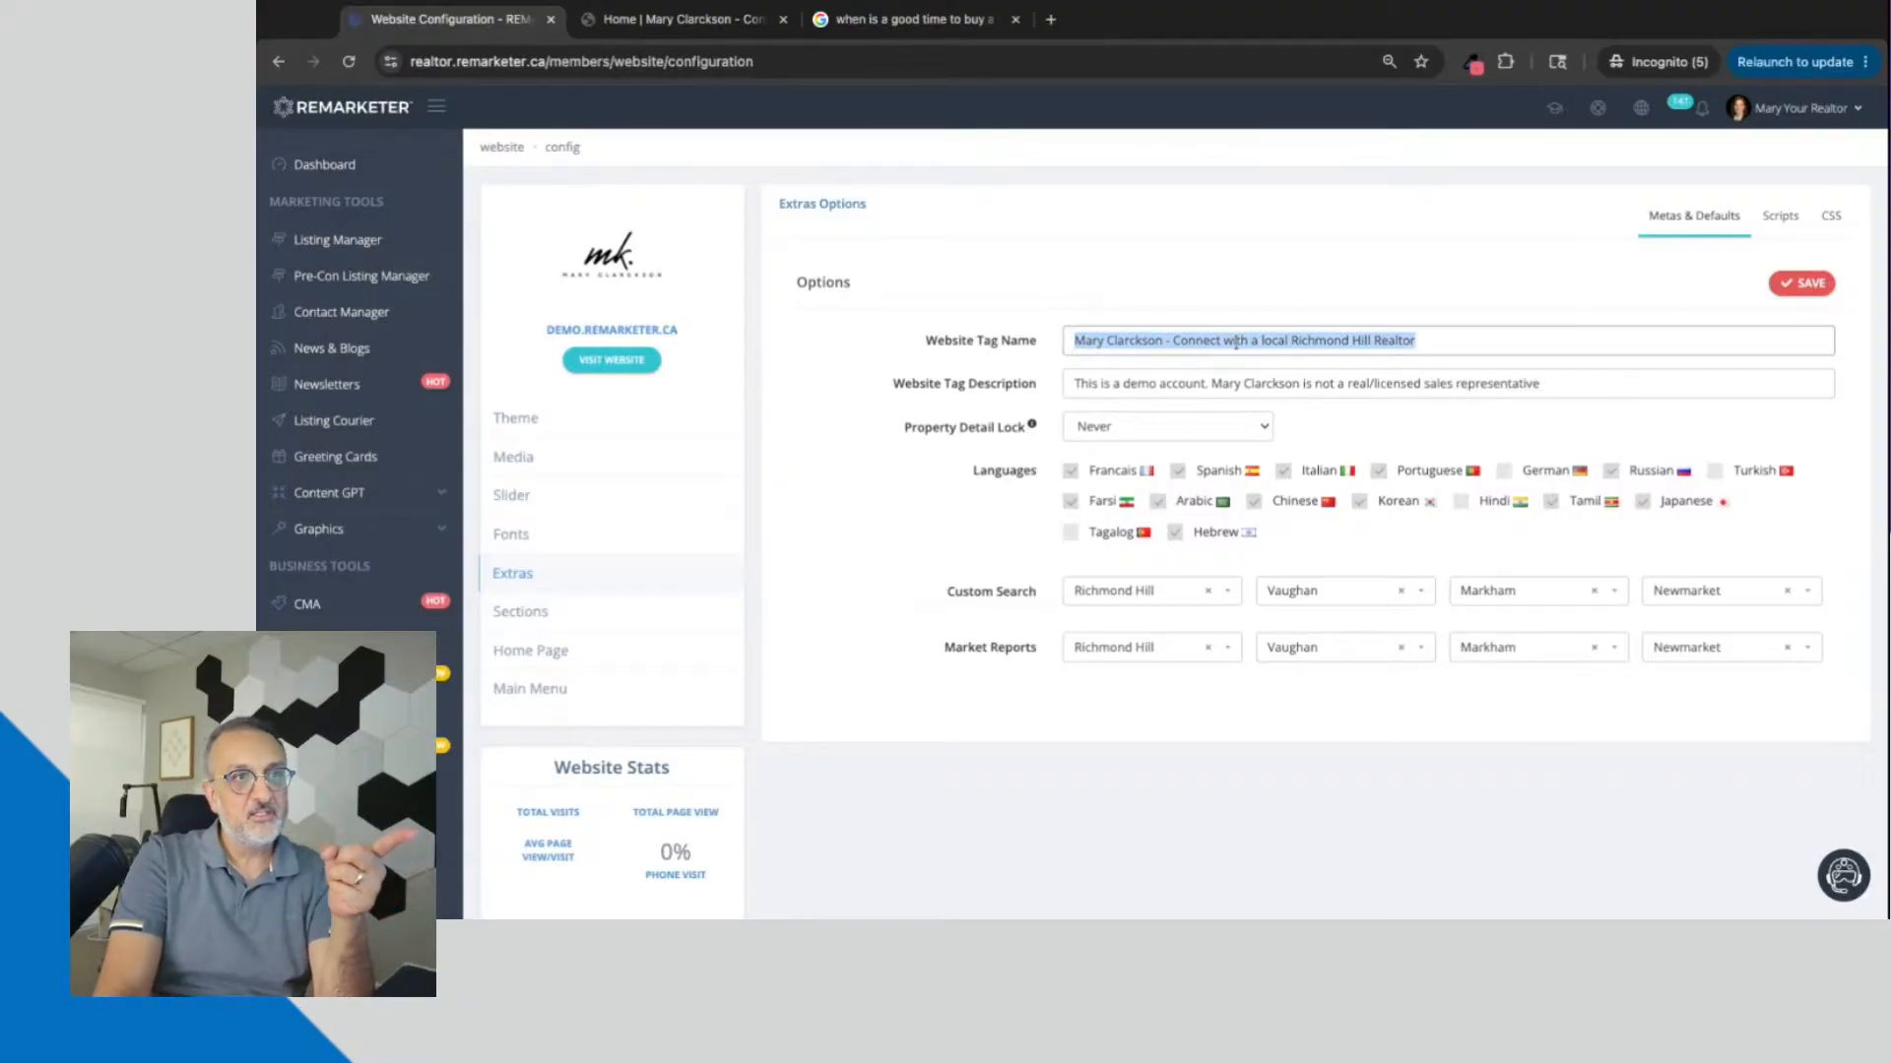
{"action": "left_click", "coordinate": [1446, 340]}
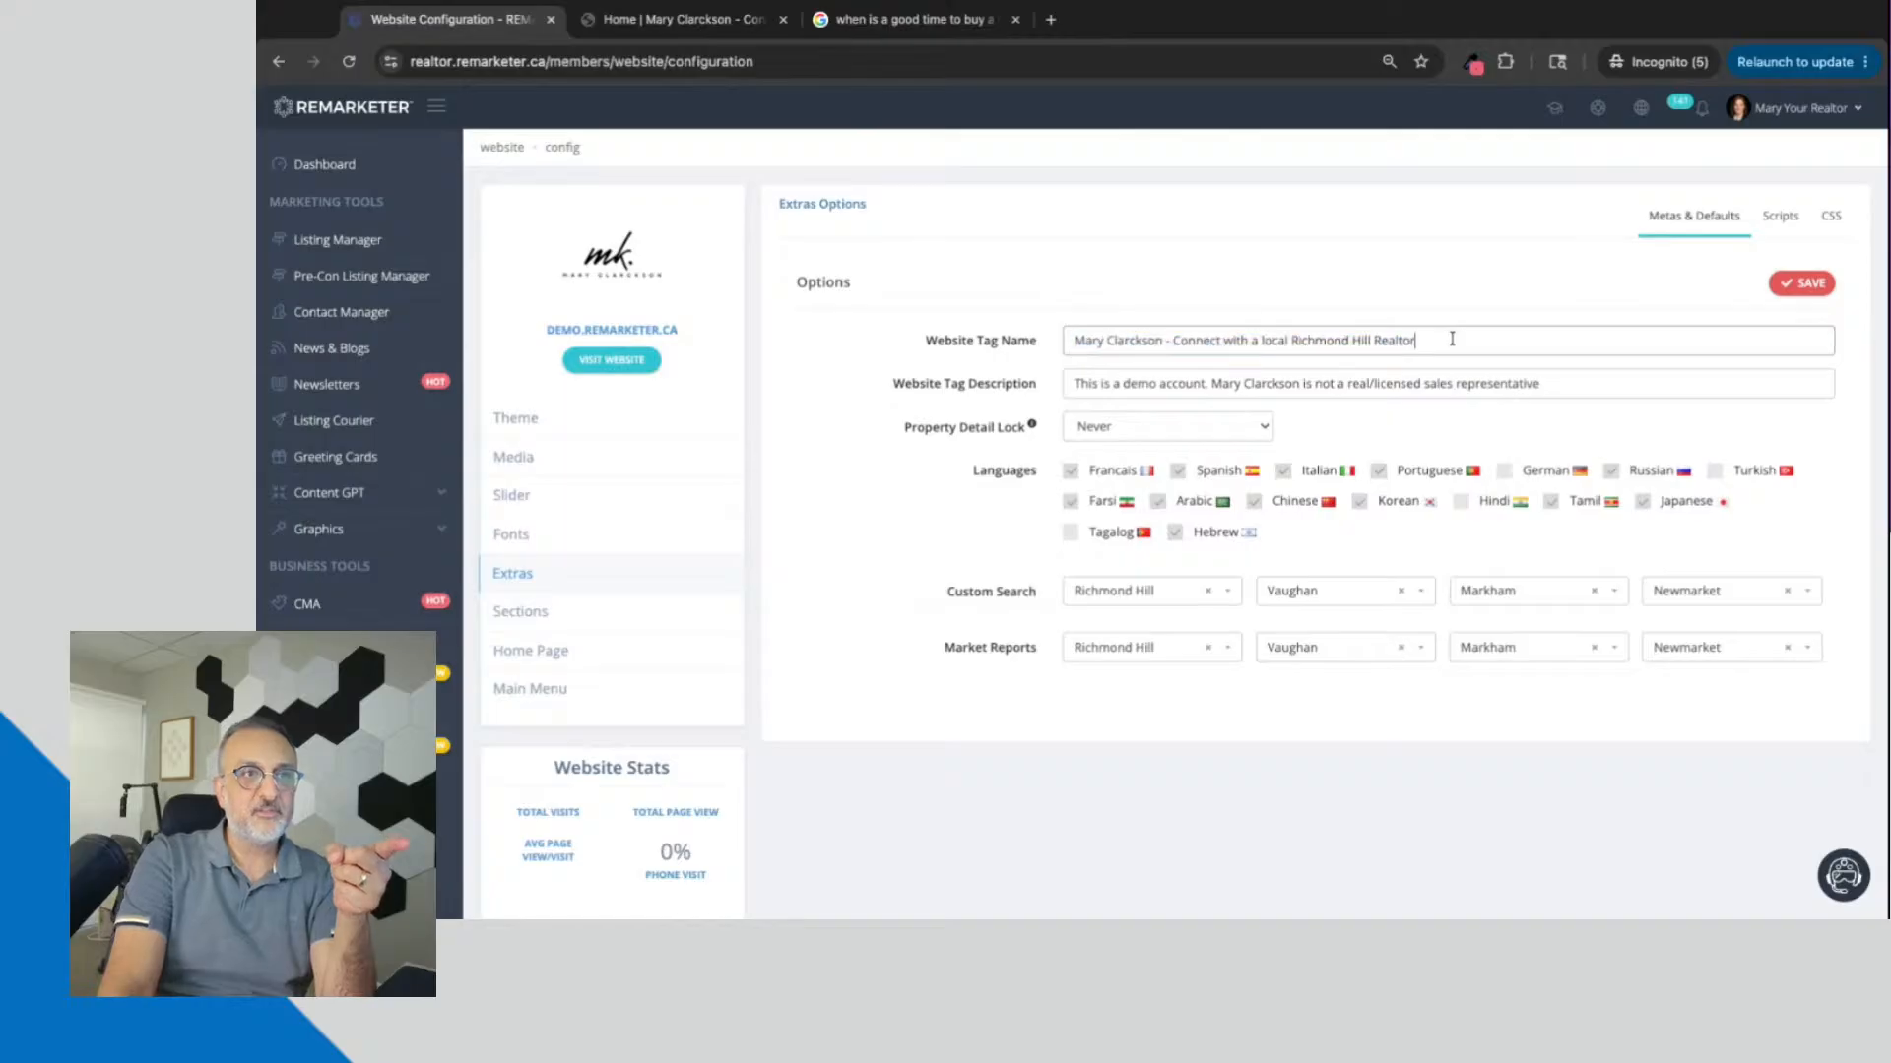
{"action": "left_click", "coordinate": [1291, 340], "text": "shift"}
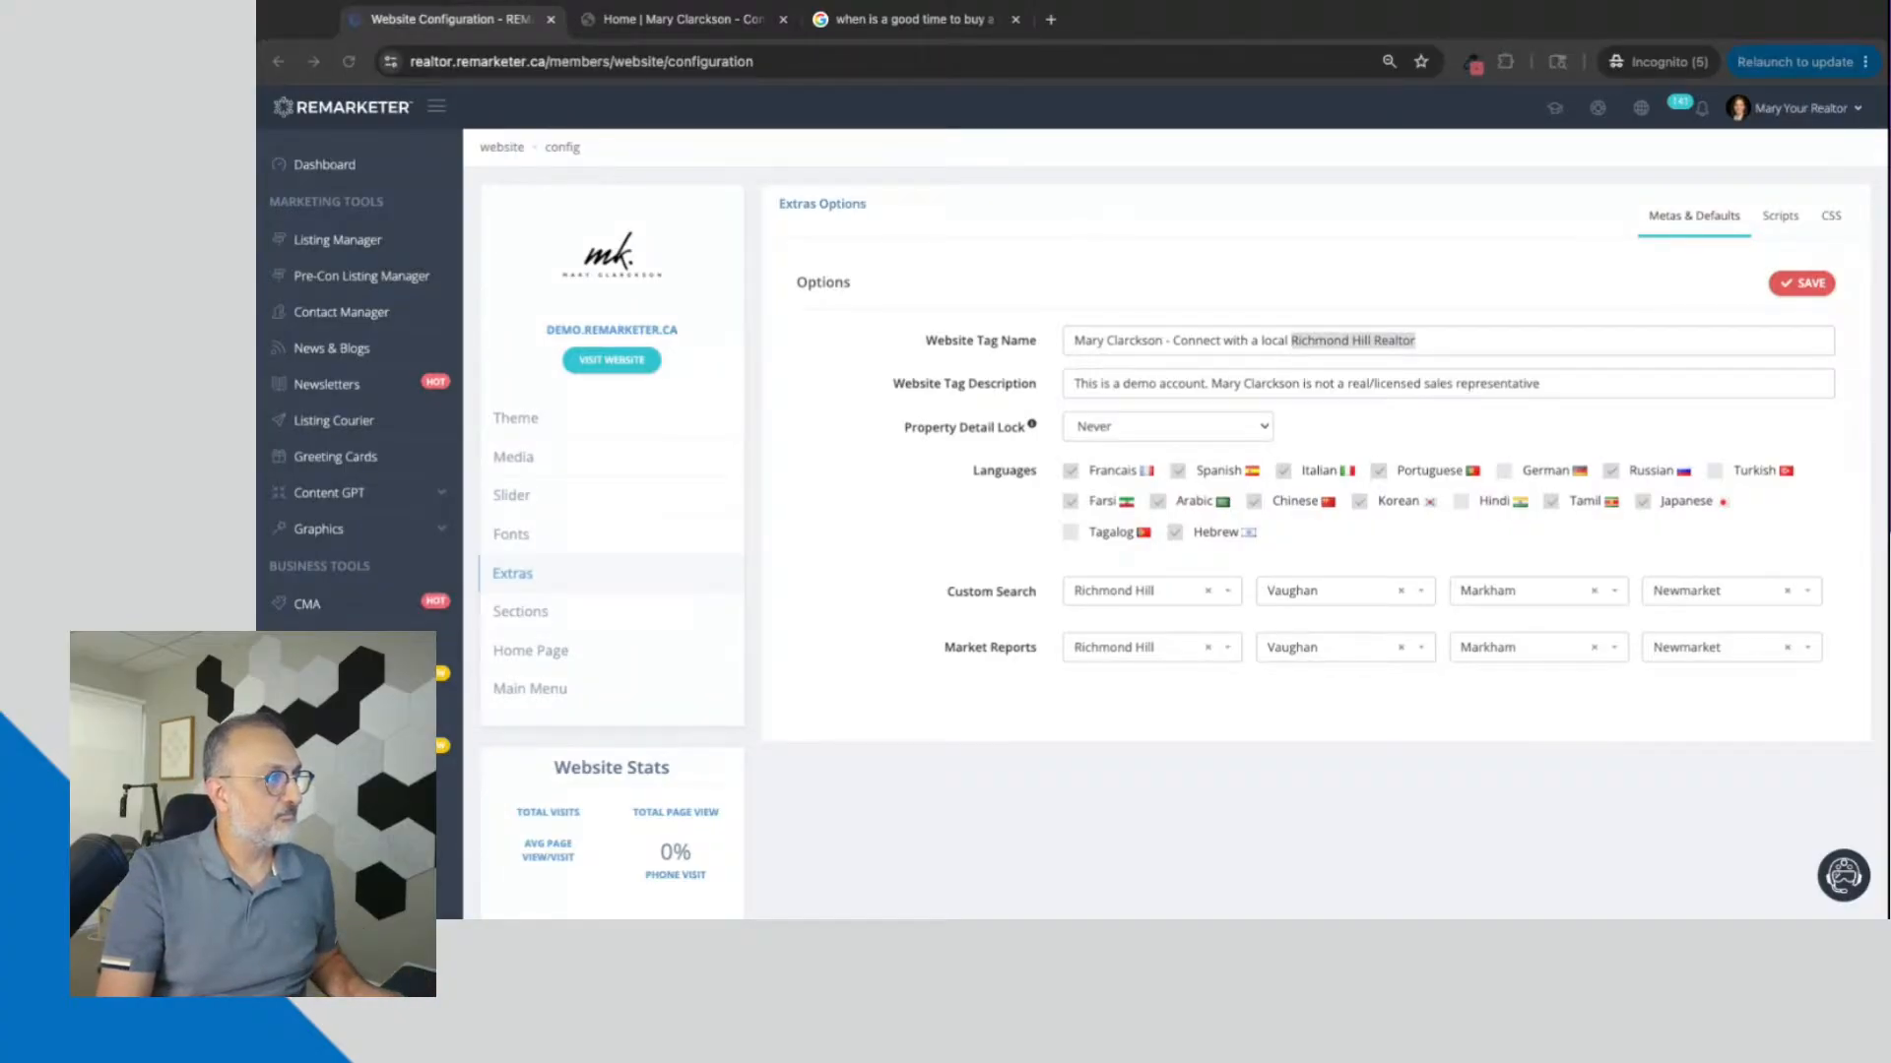
Step: Try the Website Tag Name "Richmond Hill Realtor | Best Richmond Hill Realtor | Top Richmond Hill Realtor | Richmond Hill Real Estate Agent..." and discard it unsaved
{"action": "triple_click", "coordinate": [1162, 340]}
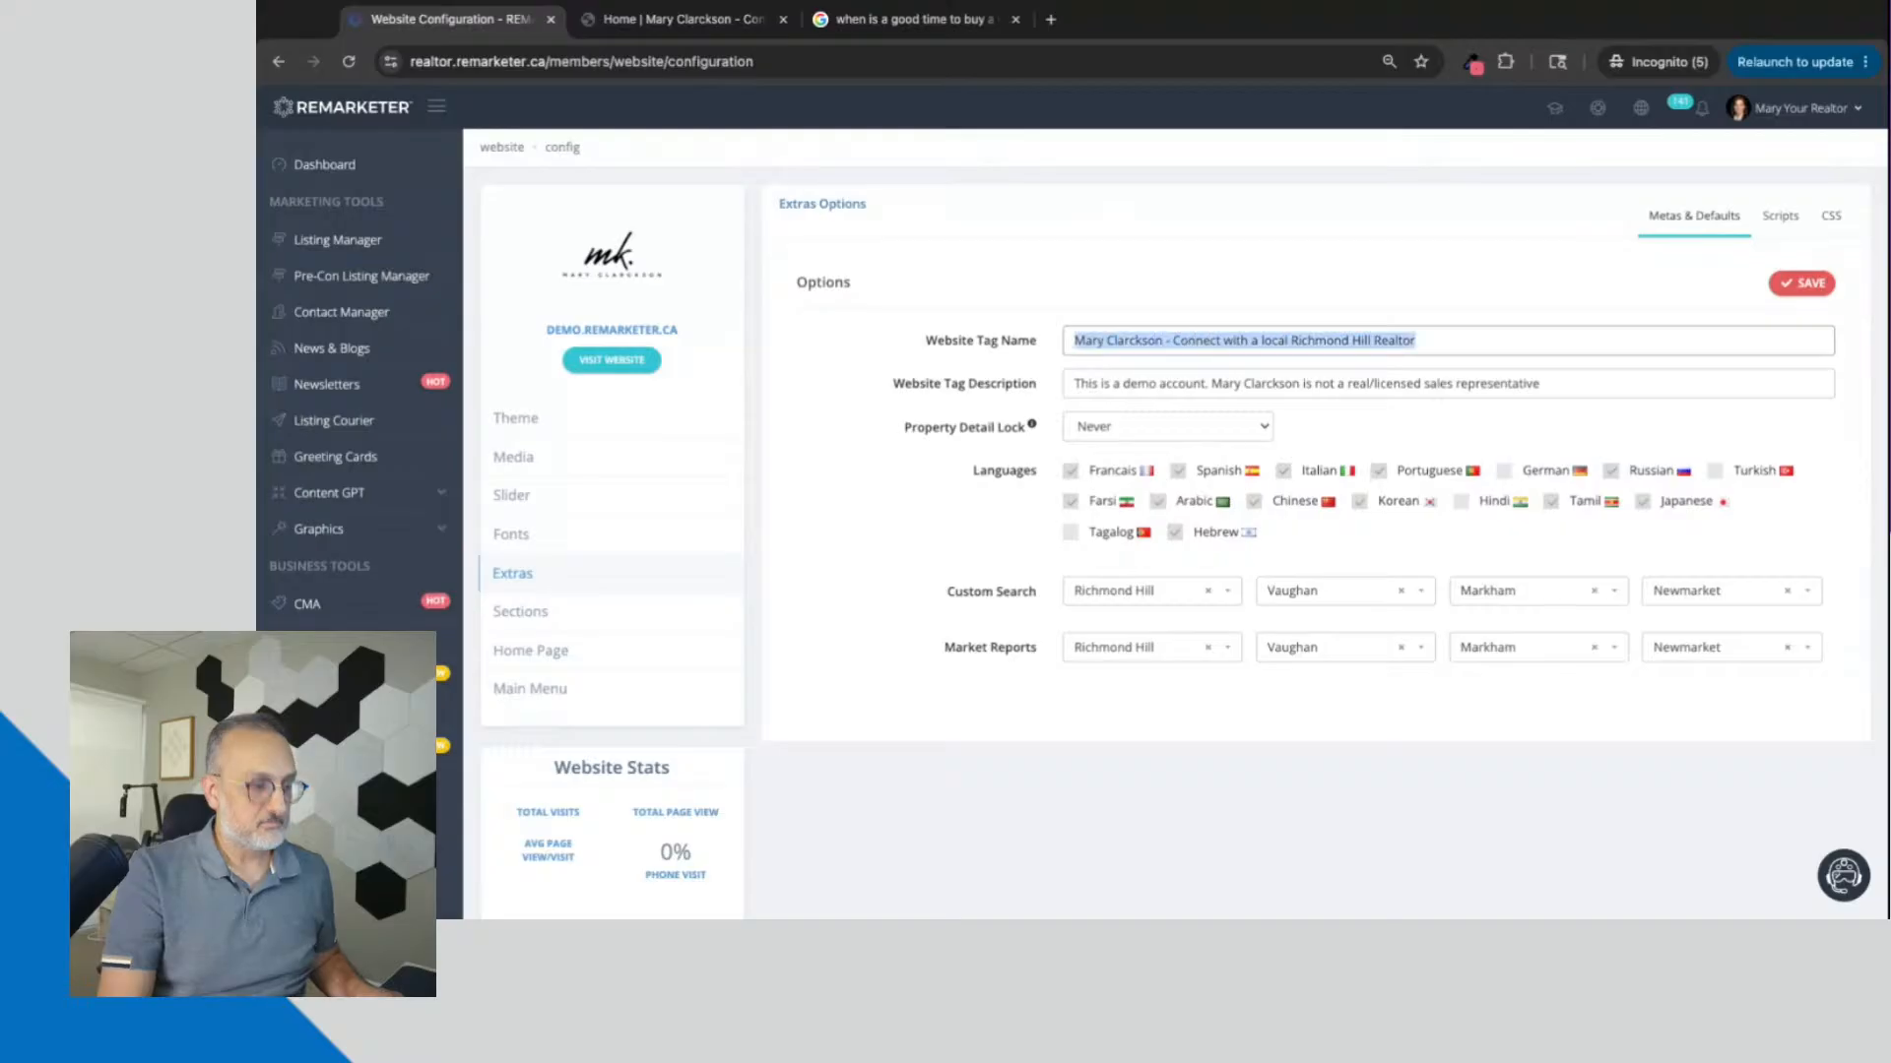
{"action": "type", "text": "Richmond Hill Realtor | Best Richmond Hill Realtor | Top Richmond Hill Realtor | Richmond Hill Real Estate Agent..."}
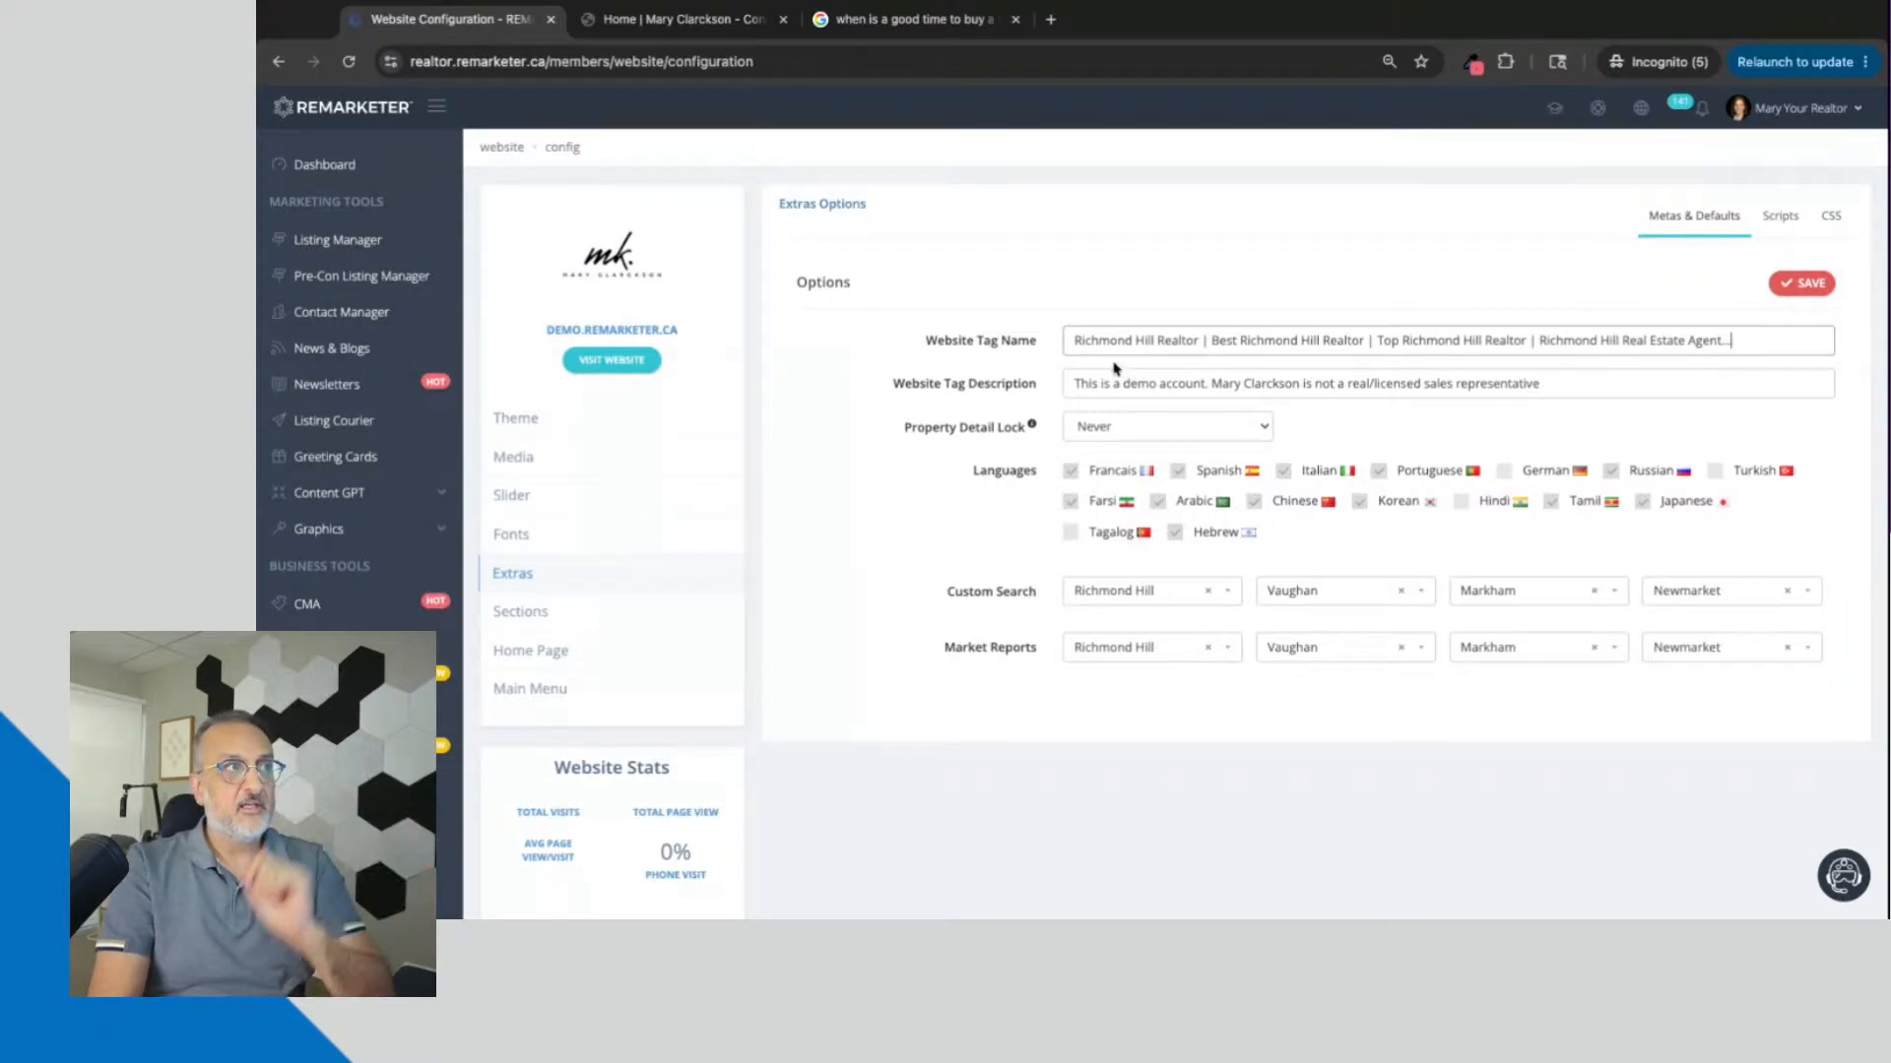
{"action": "left_click", "coordinate": [349, 62]}
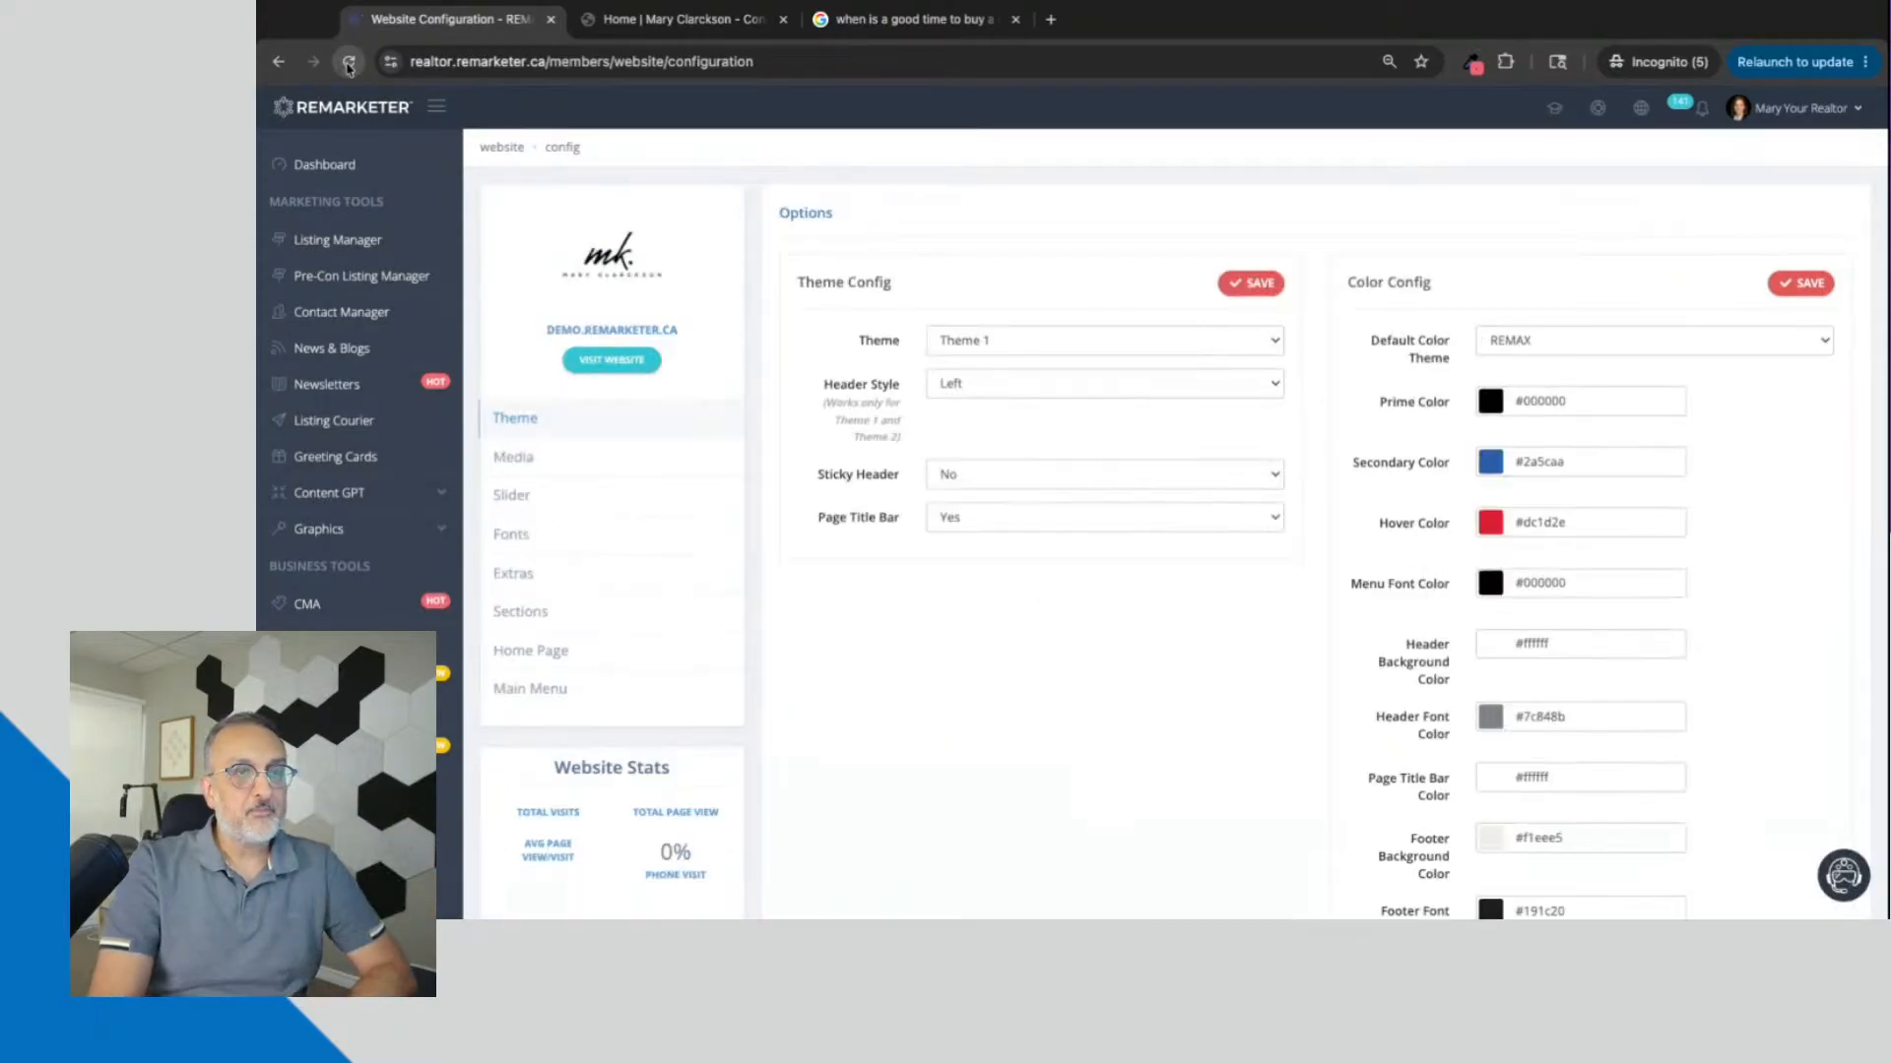
{"action": "left_click", "coordinate": [541, 581]}
Step: Highlight the entire Website Tag Name, followed by the entire Website Tag Description
{"action": "left_click_drag", "start_coordinate": [1072, 342], "coordinate": [1420, 343]}
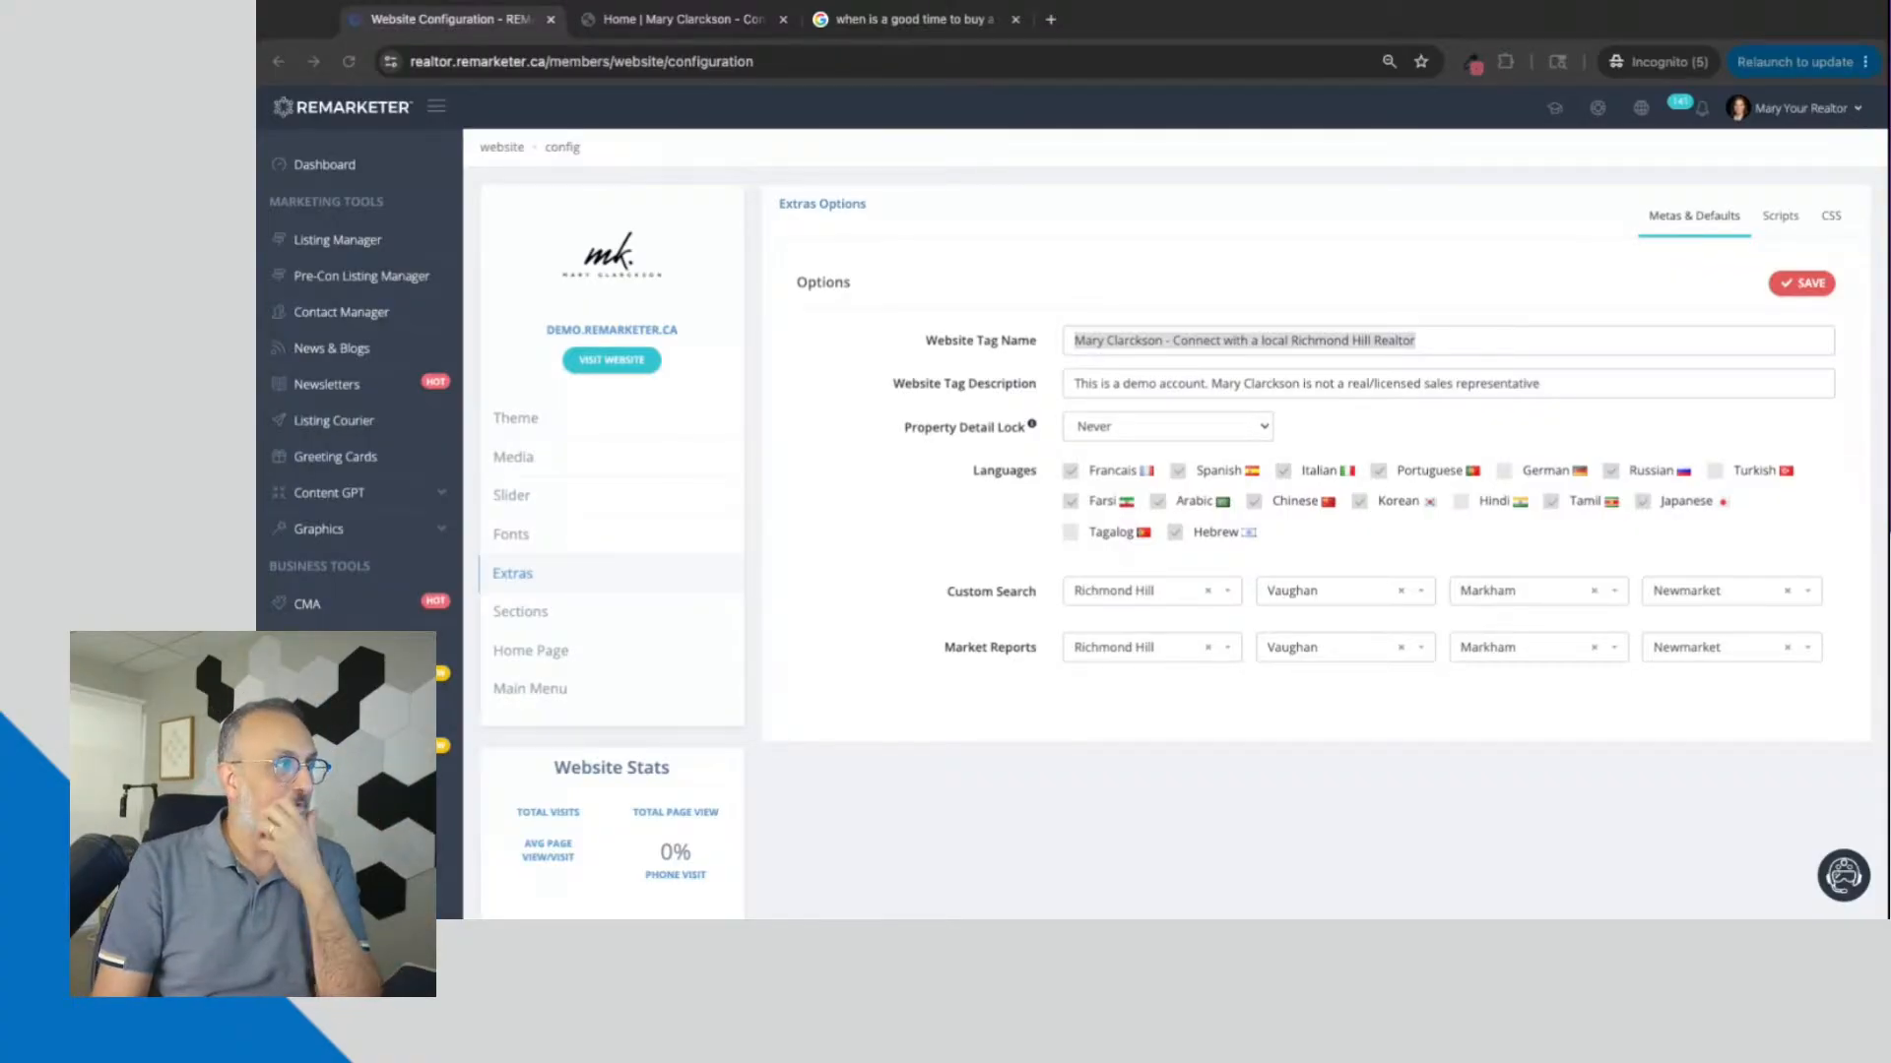
{"action": "key", "text": "super+Tab"}
{"action": "key", "text": "Tab"}
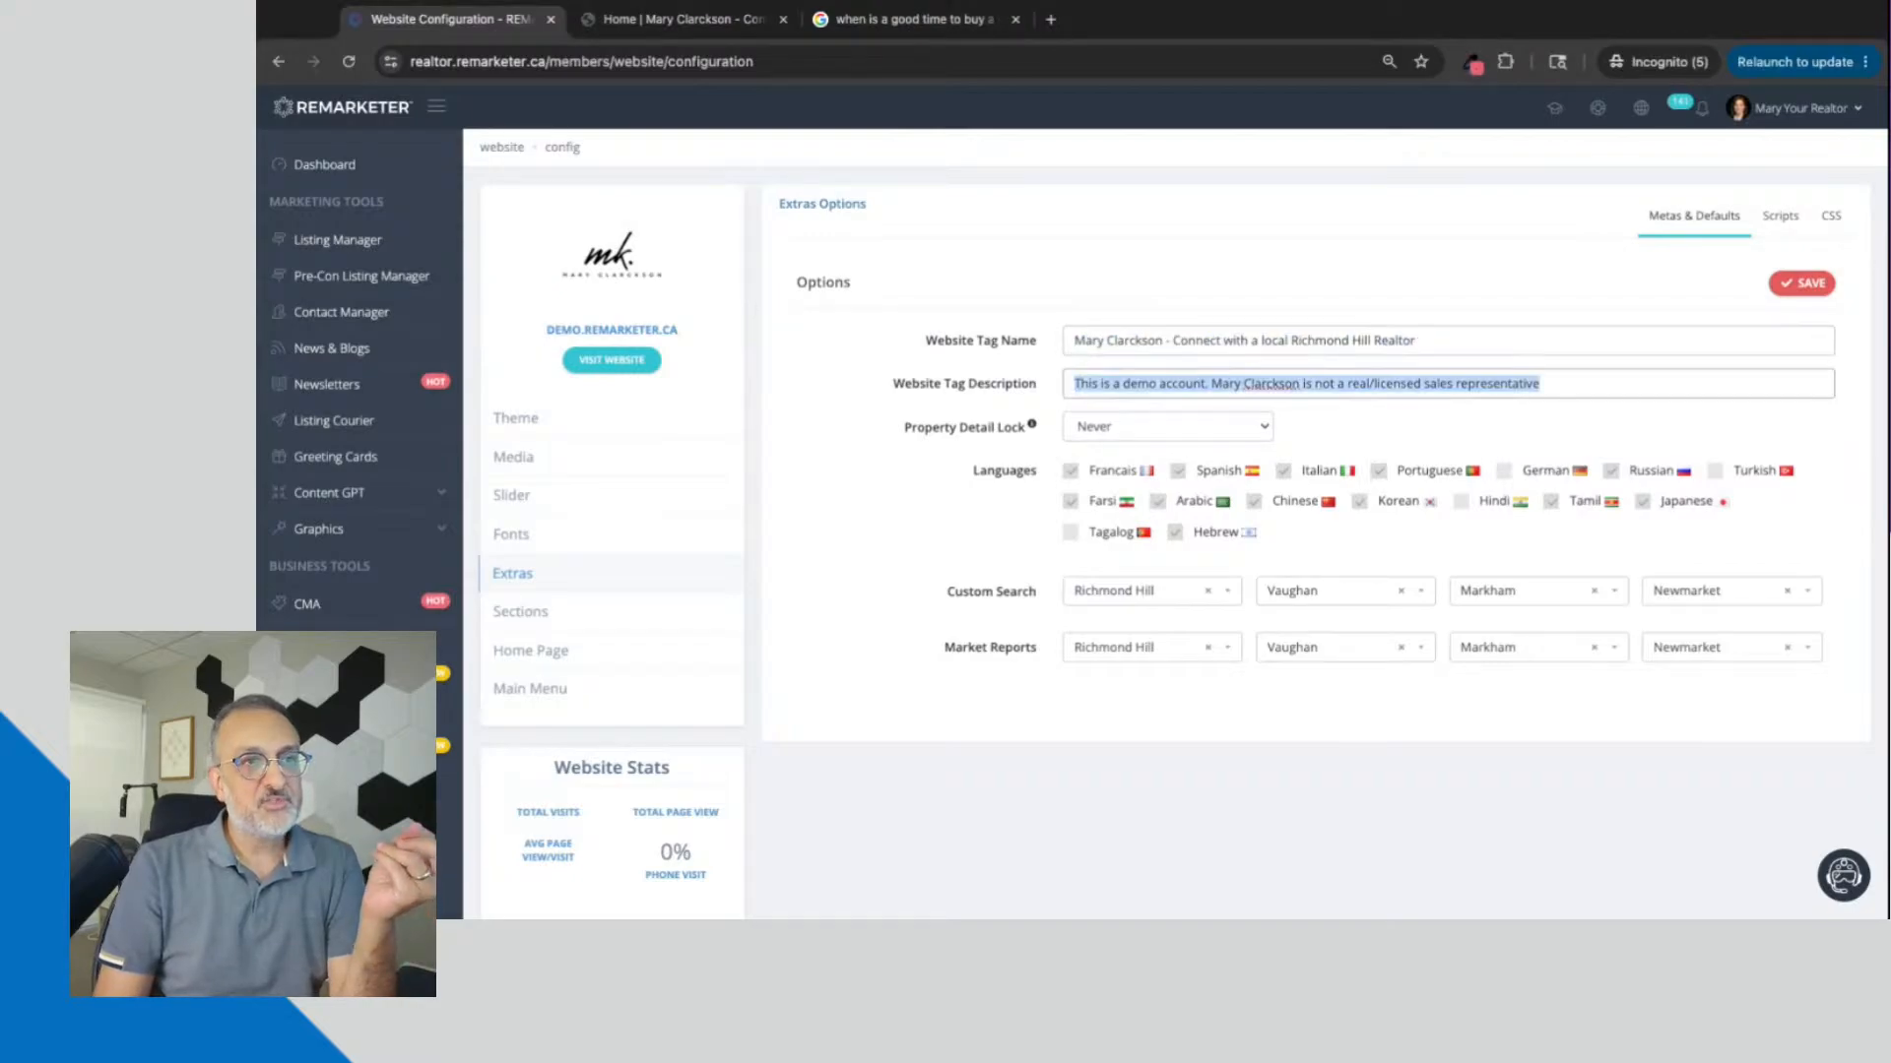
Step: In the Google results, briefly open the MAC Suites article, return to the results and highlight that listing's description
{"action": "left_click", "coordinate": [849, 36]}
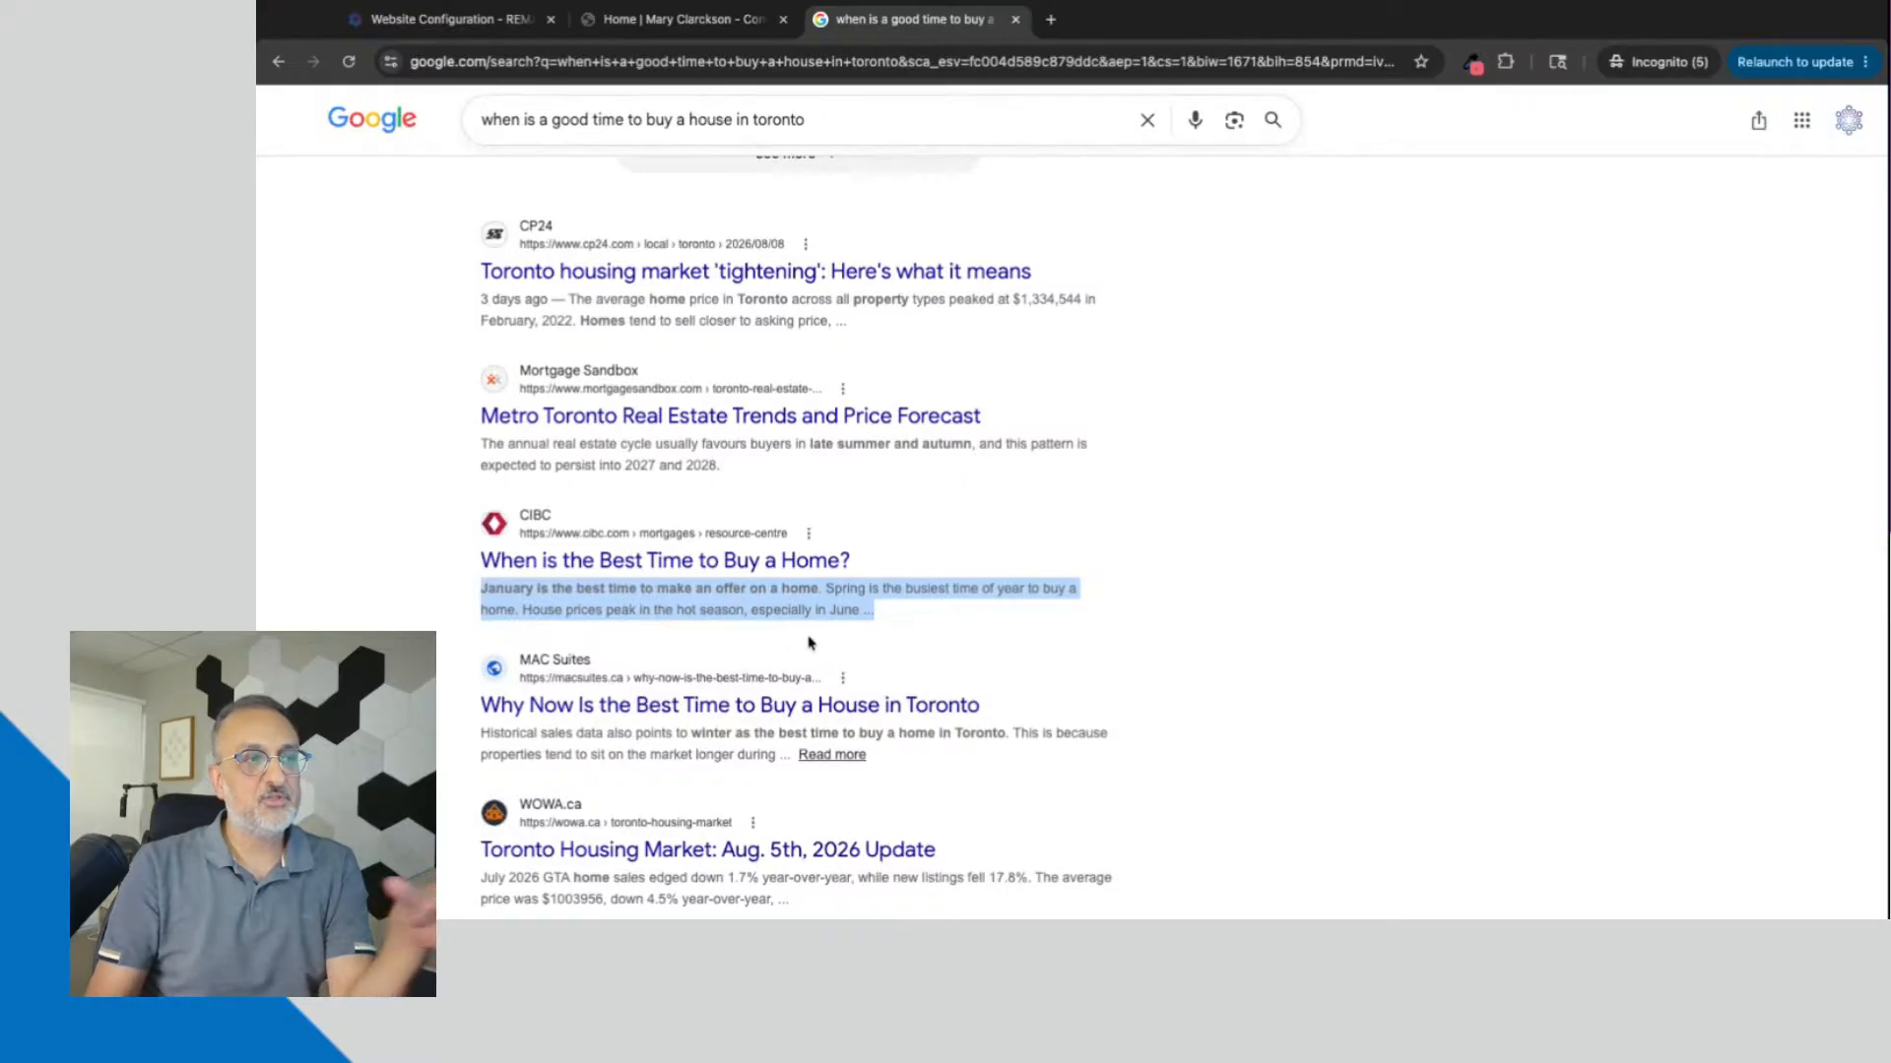
{"action": "left_click", "coordinate": [833, 758]}
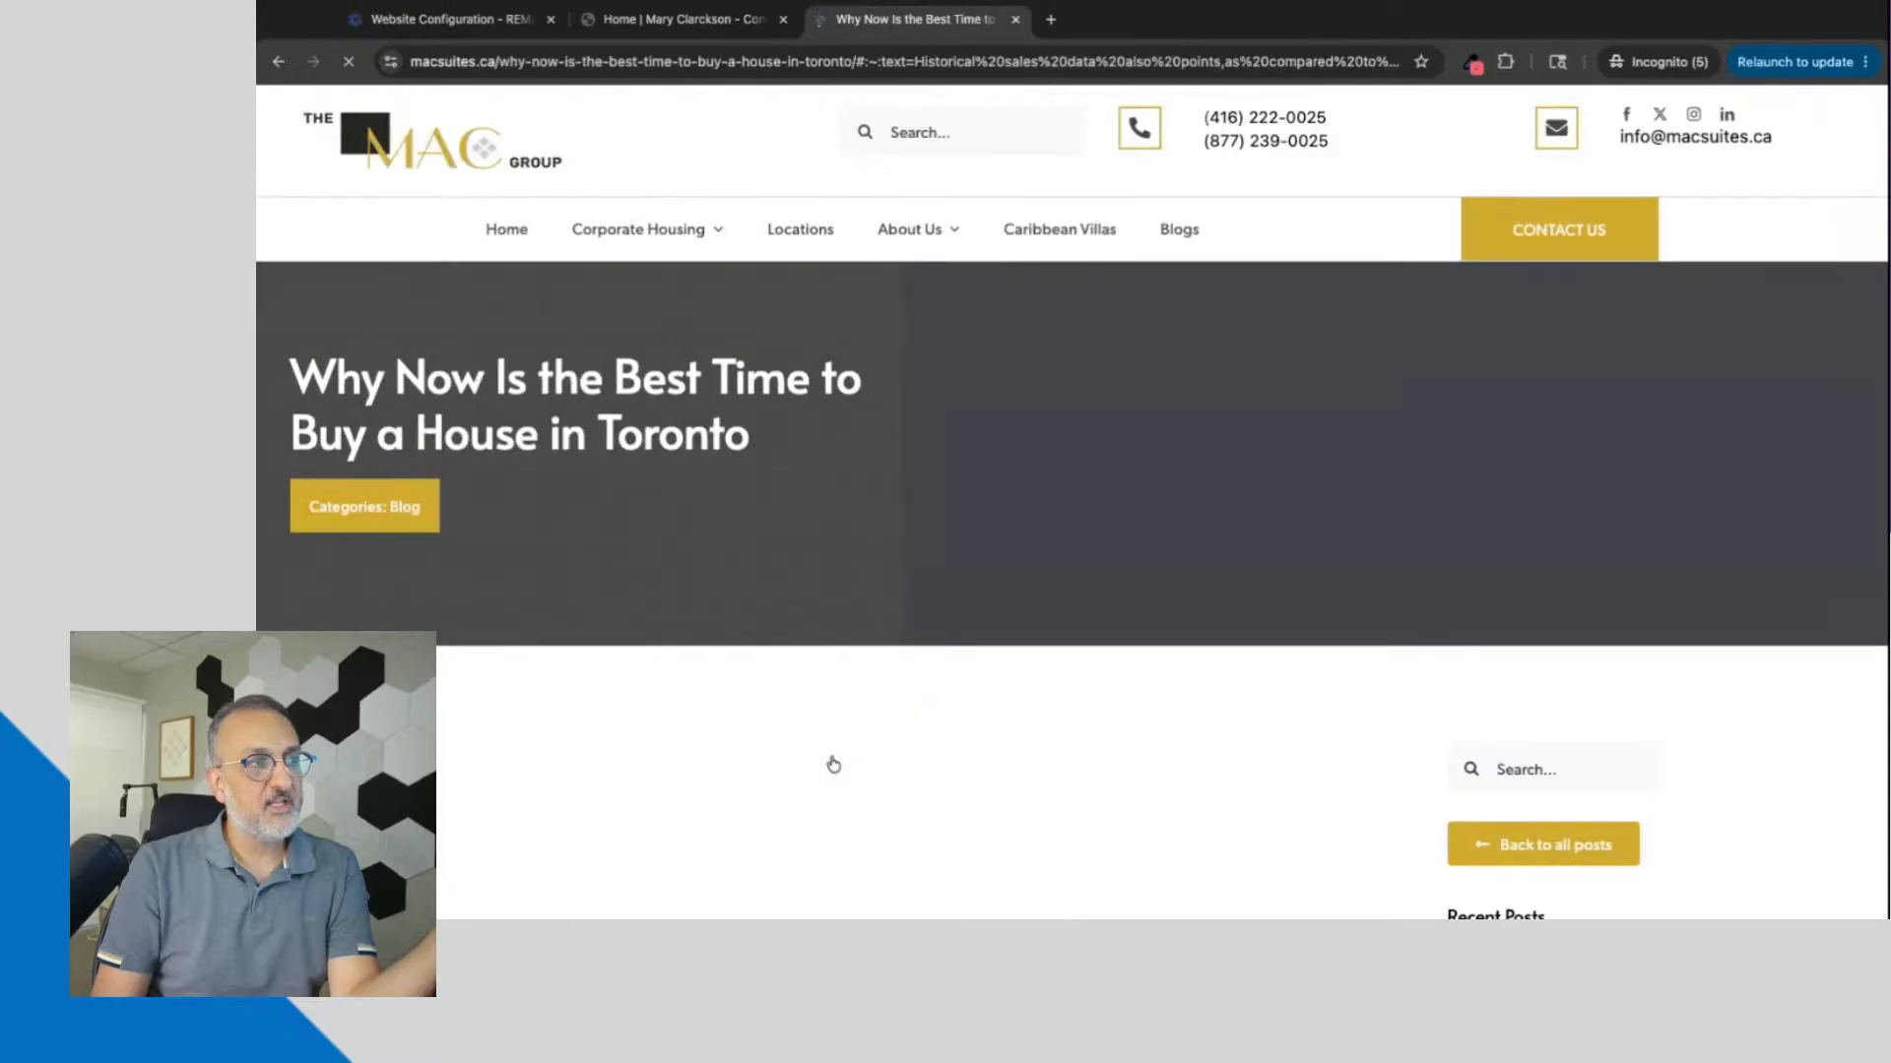
{"action": "left_click", "coordinate": [279, 62]}
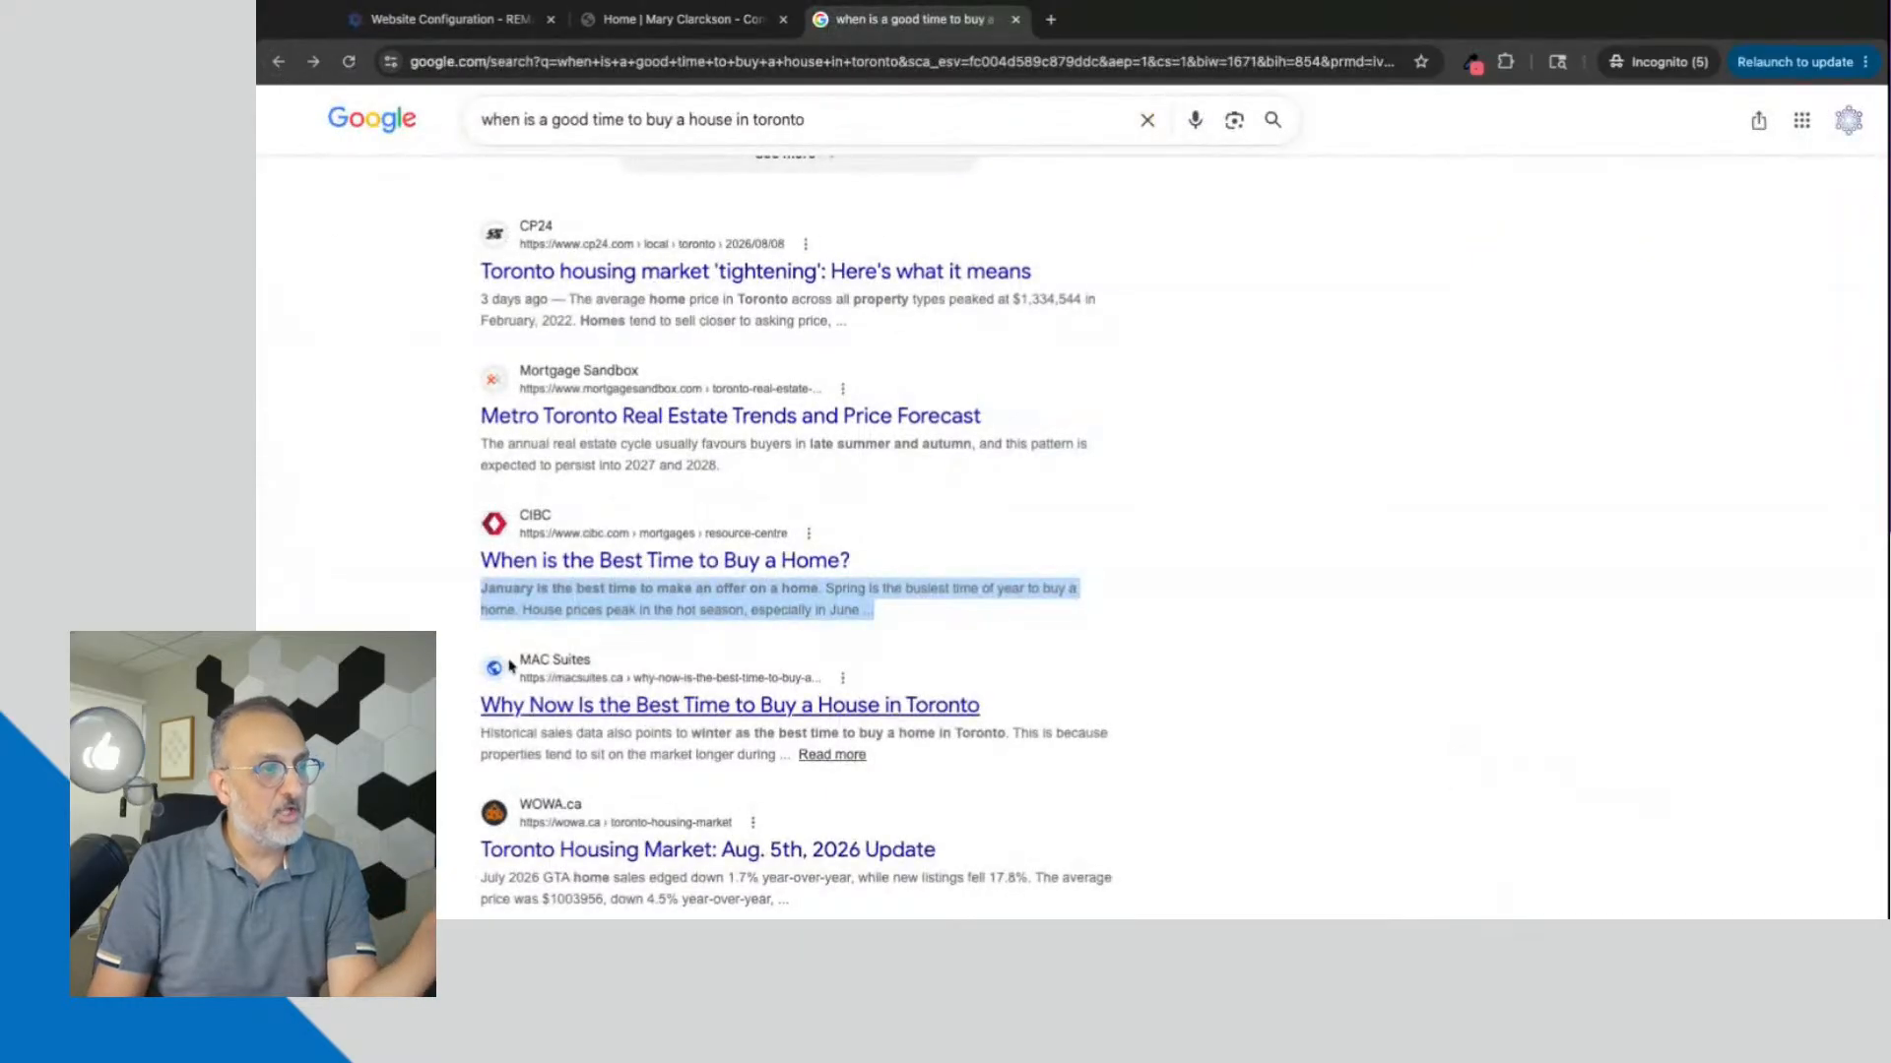
{"action": "left_click_drag", "start_coordinate": [480, 736], "coordinate": [768, 755]}
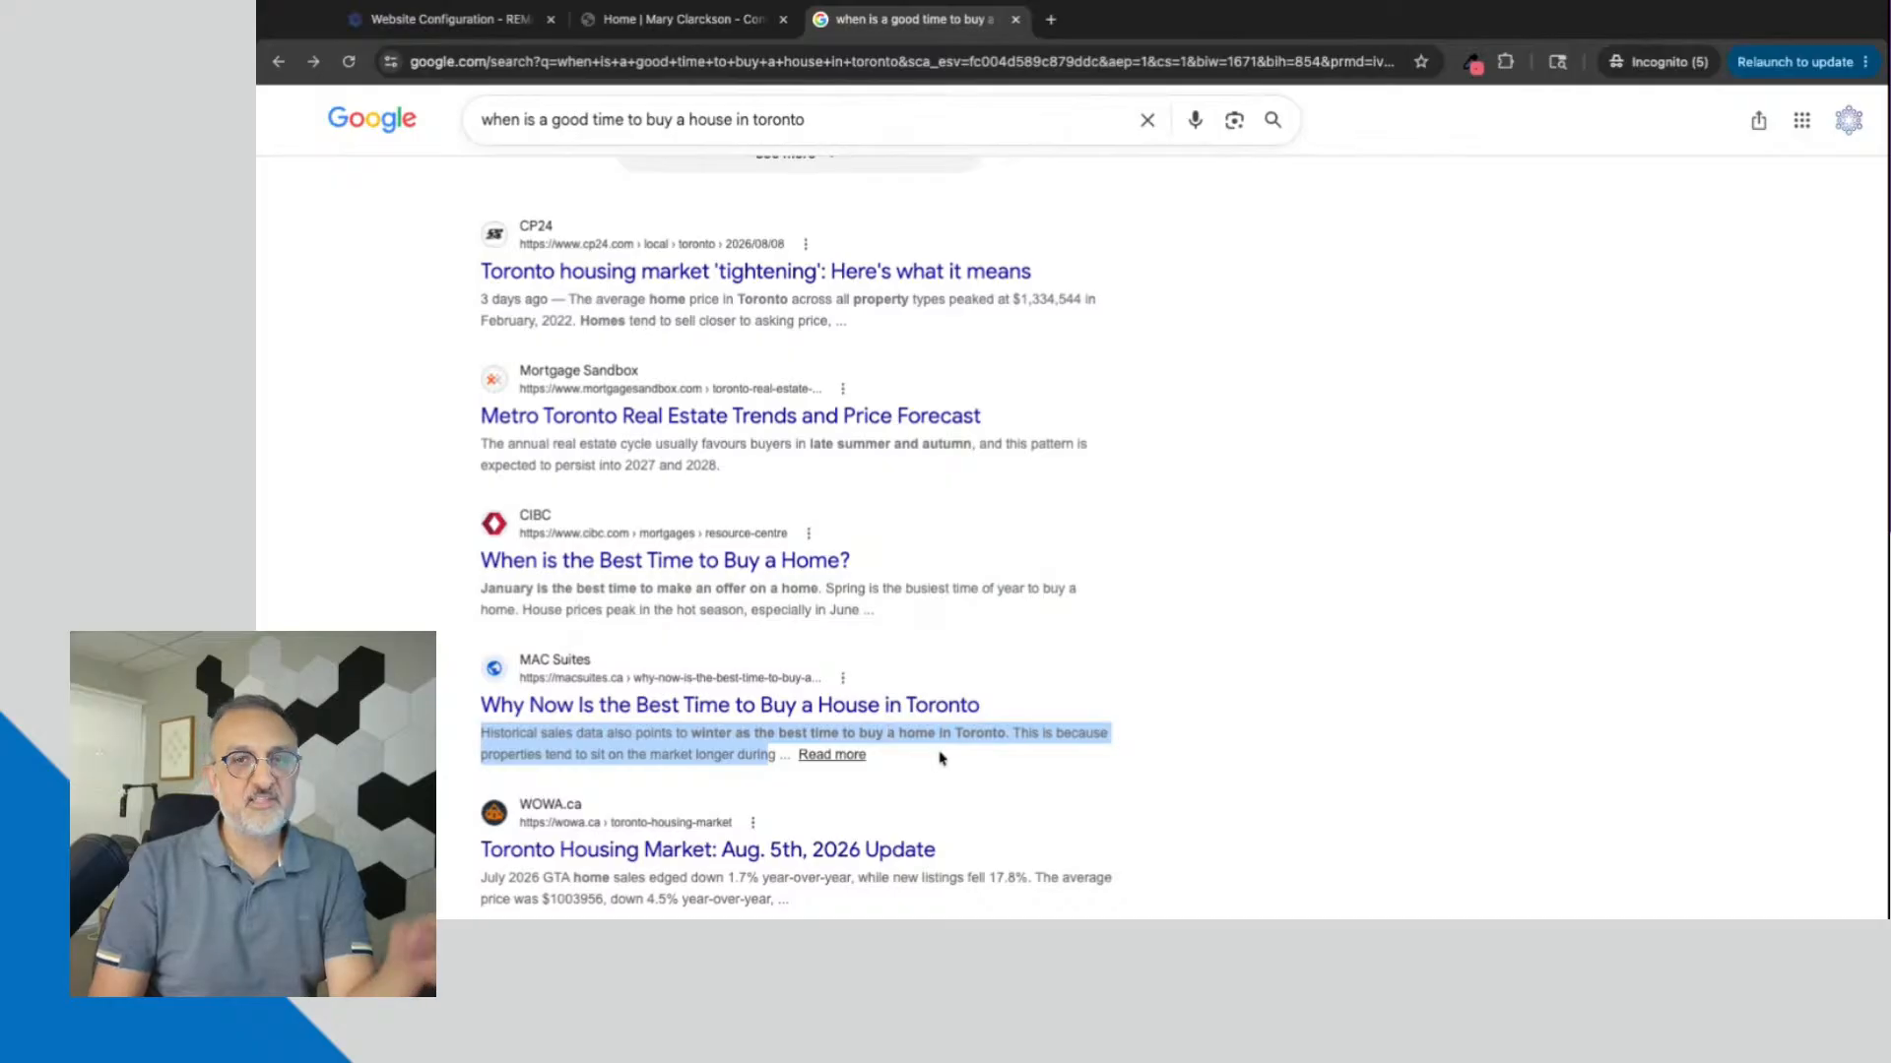
Step: Return to the Extras options by way of the demo website and highlight the full Website Tag Description
{"action": "left_click", "coordinate": [637, 25]}
{"action": "left_click", "coordinate": [497, 24]}
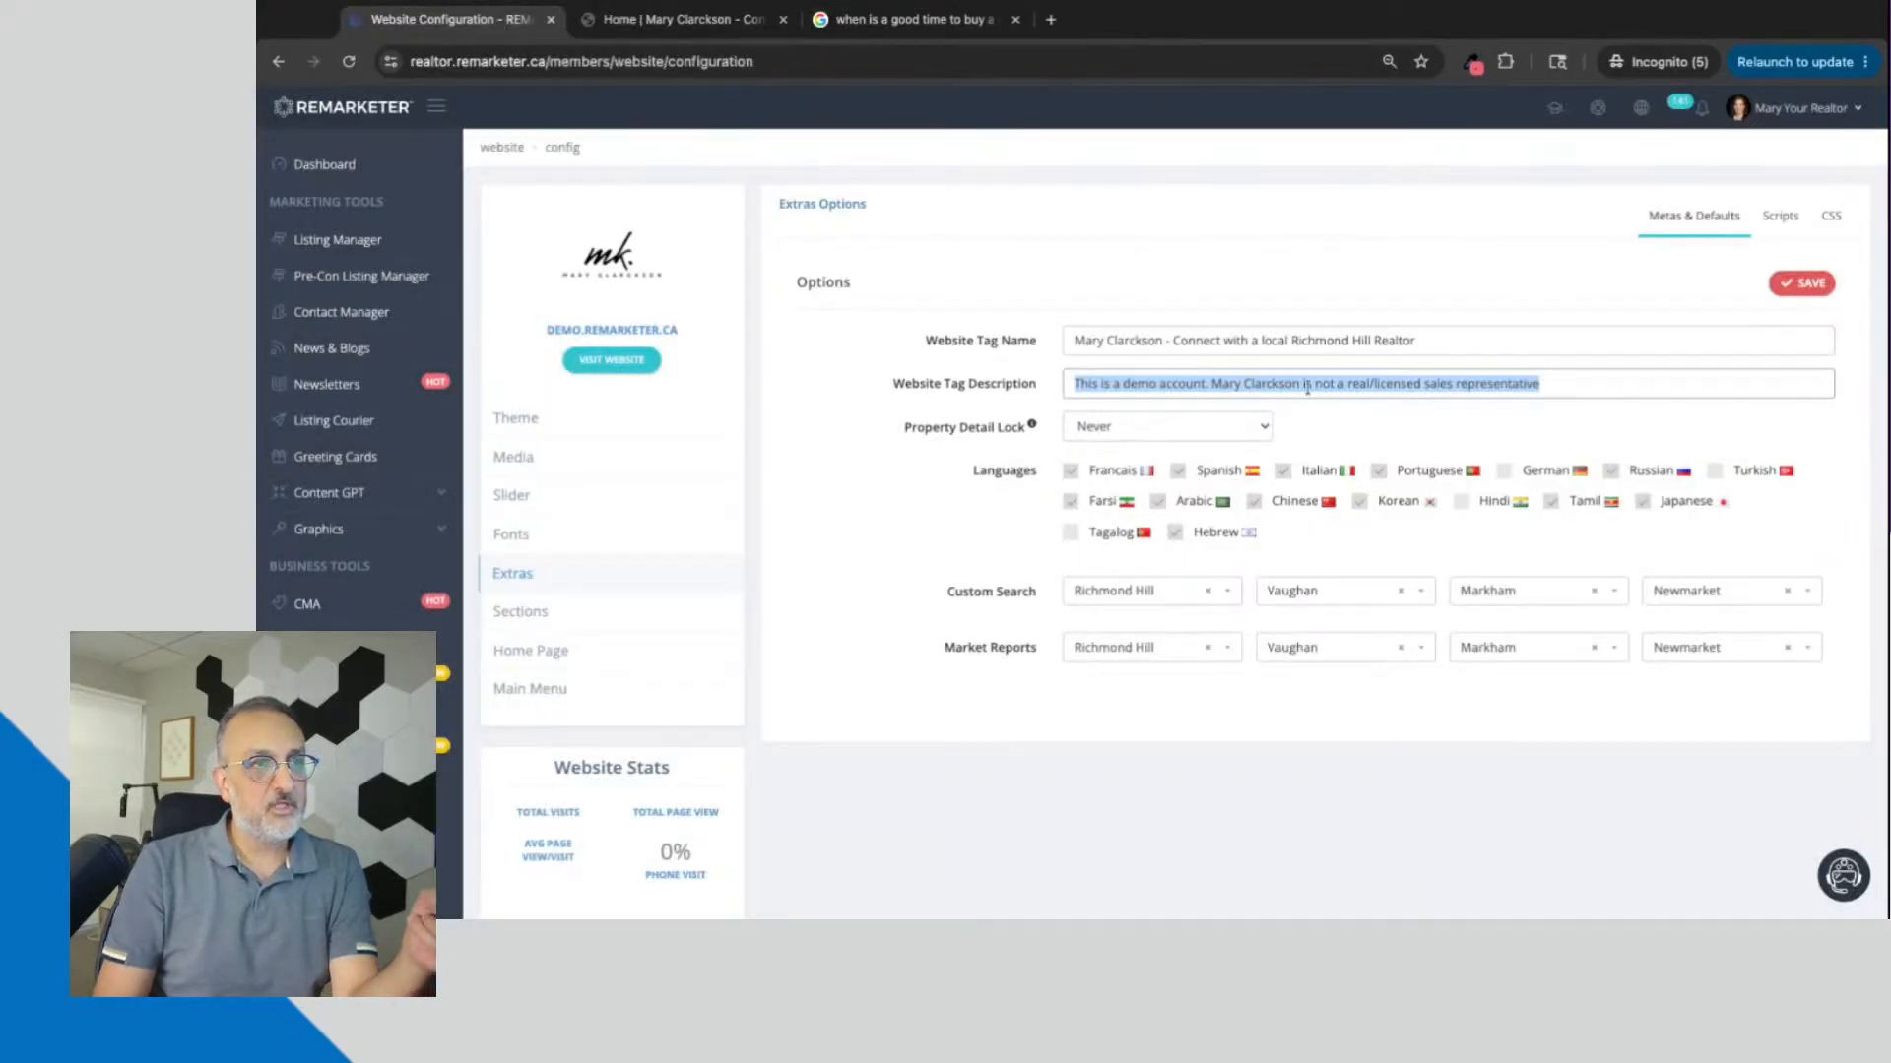
{"action": "left_click", "coordinate": [1307, 390]}
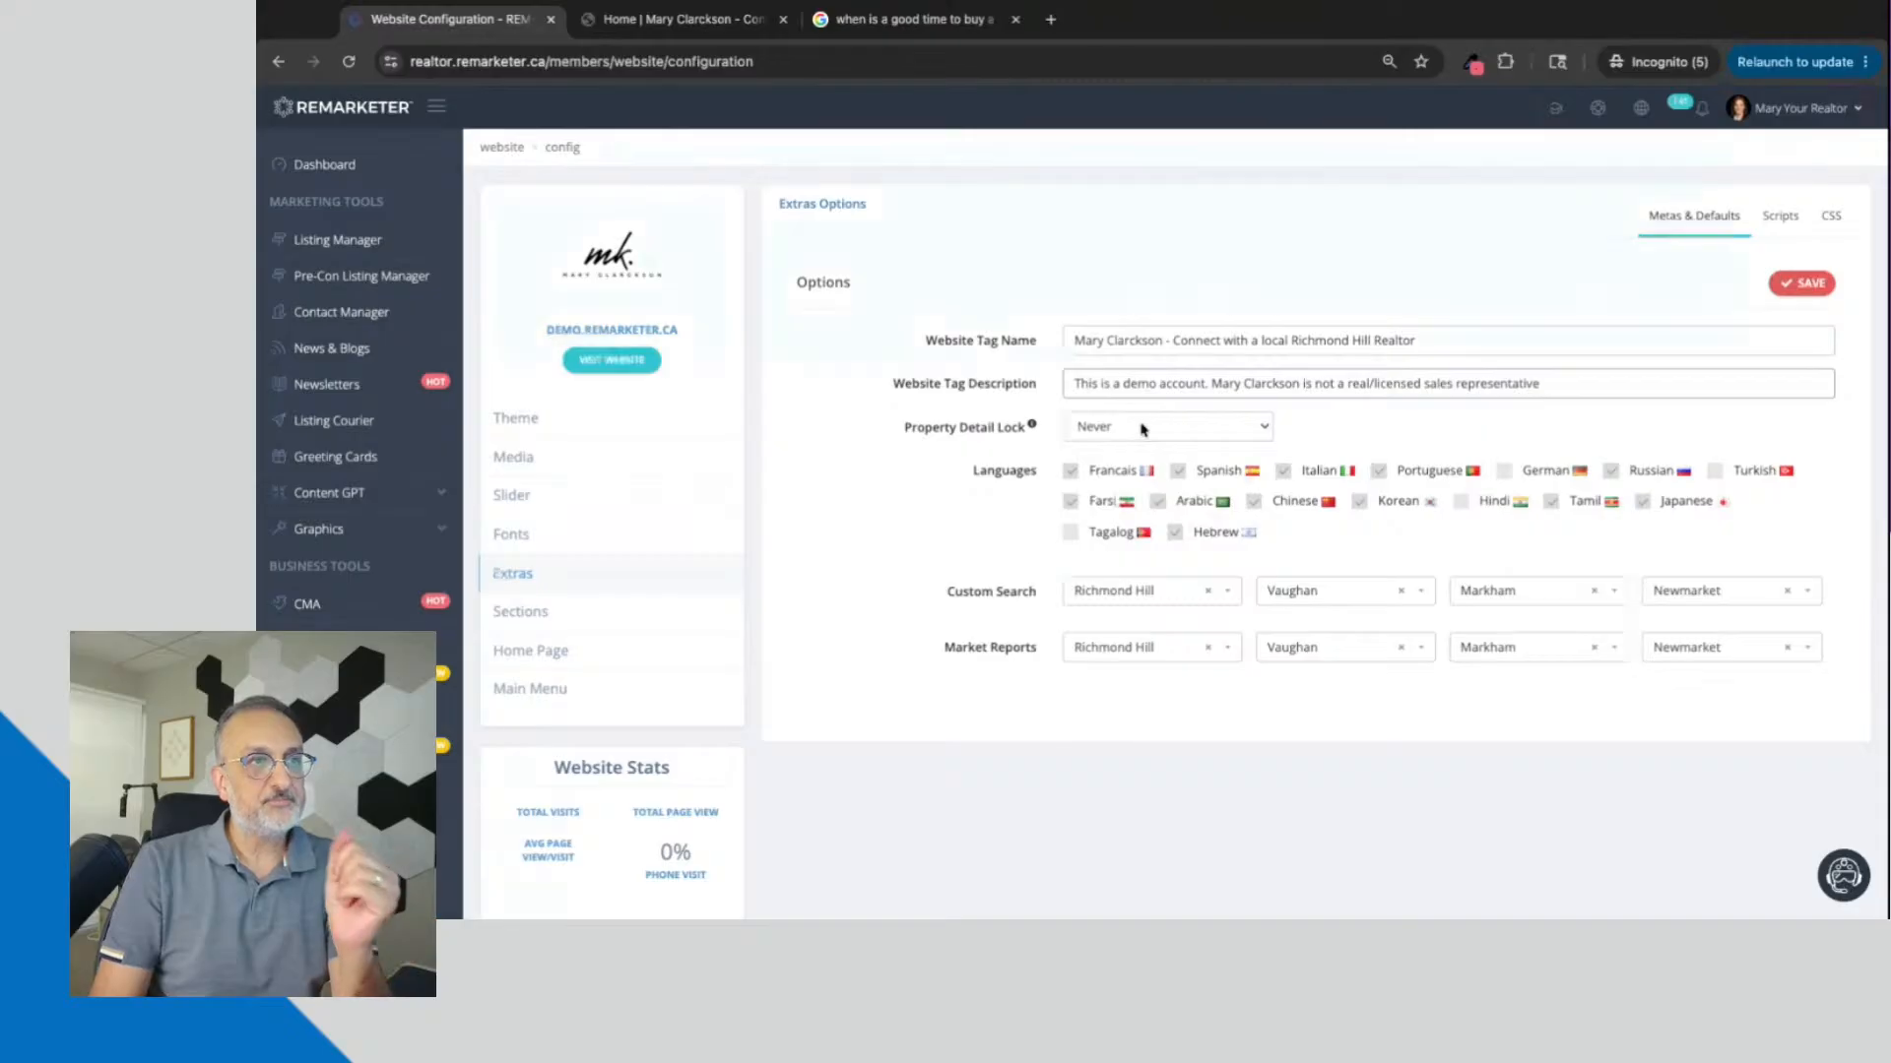
{"action": "triple_click", "coordinate": [1072, 385]}
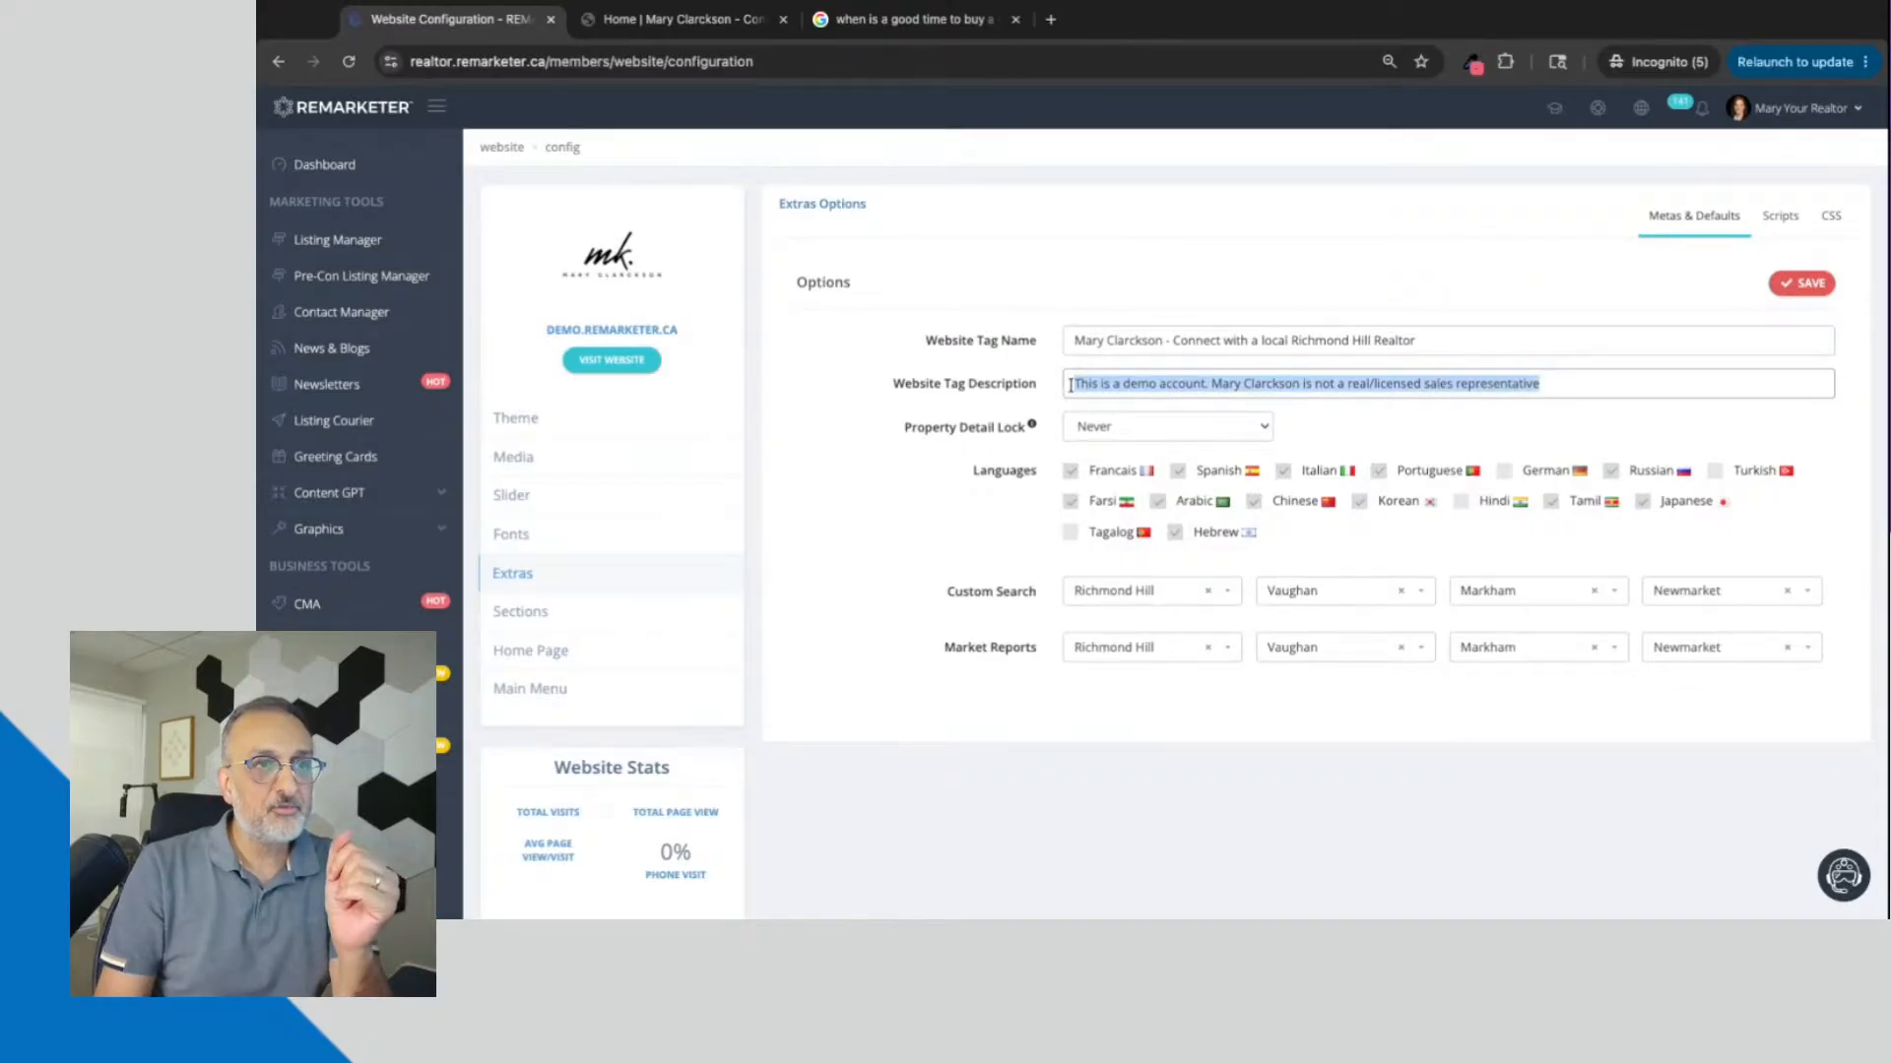
{"action": "left_click", "coordinate": [1541, 387]}
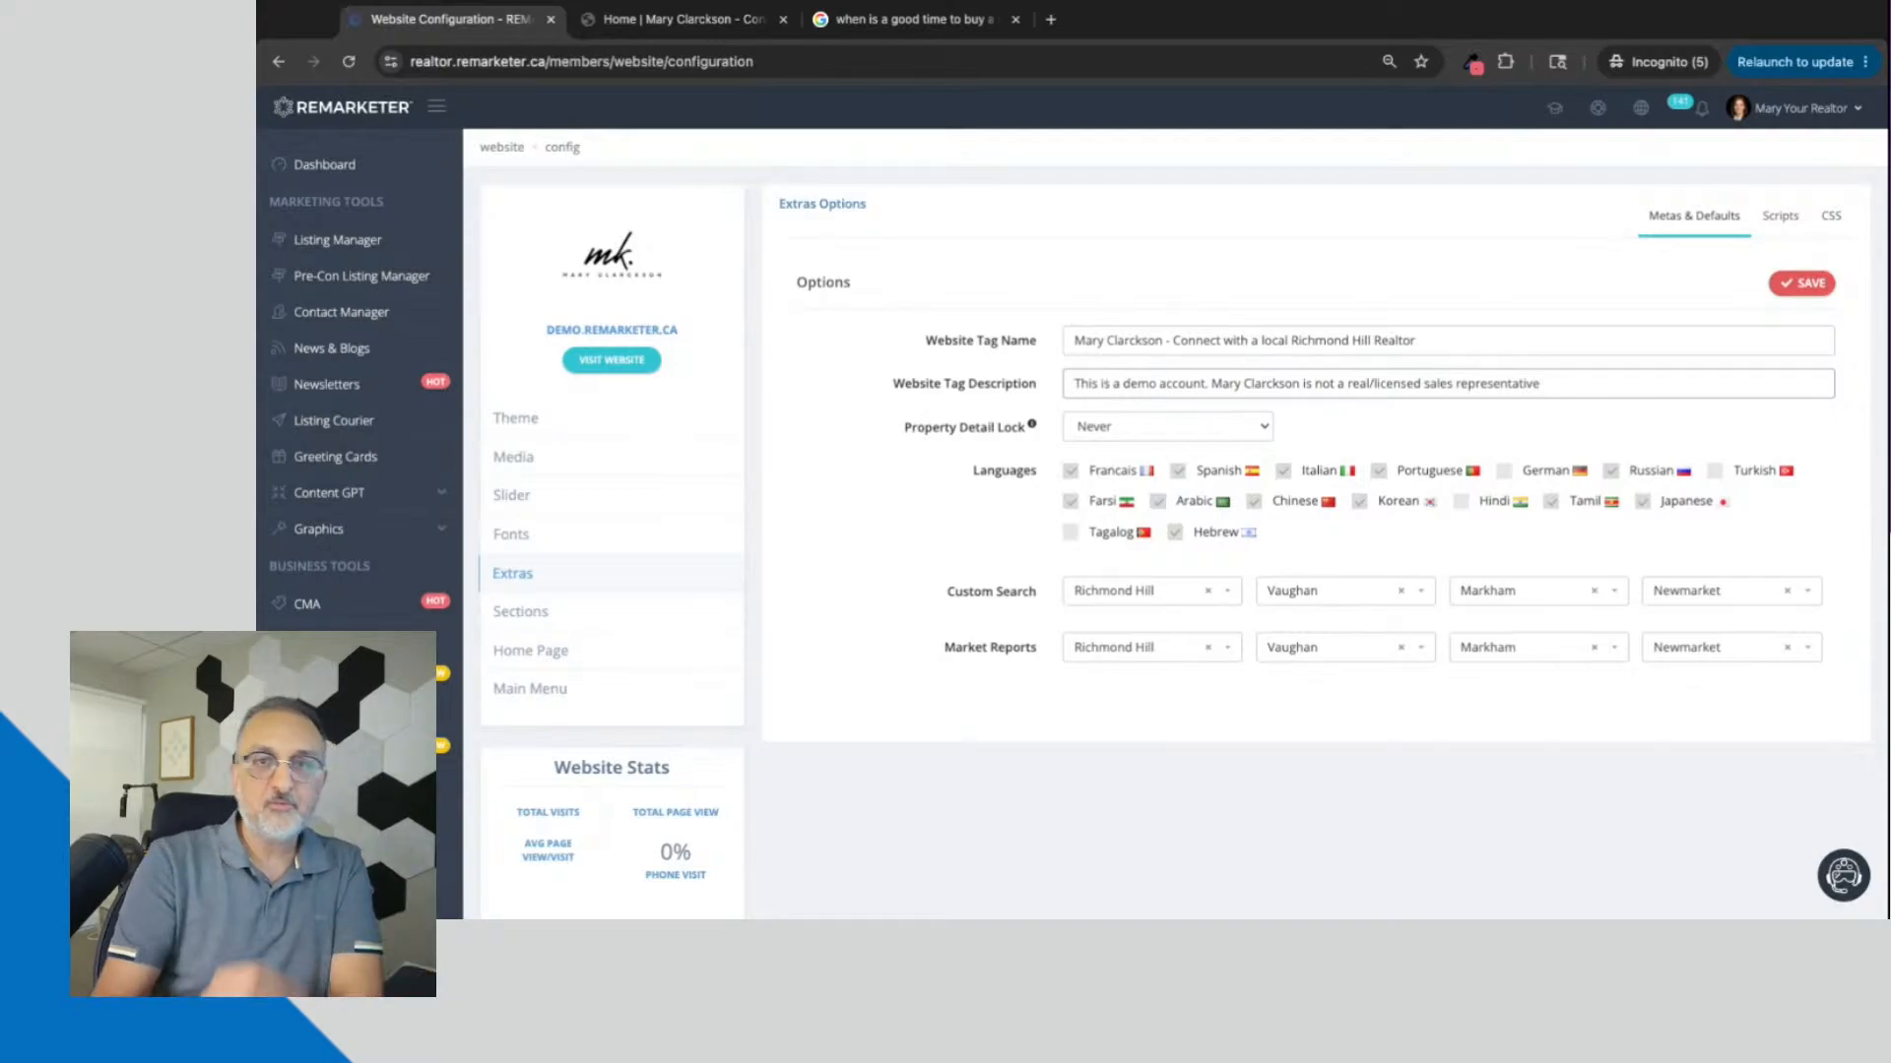
Step: Highlight "This is a demo account." in the Website Tag Description, followed by the sentence after it and the complete text
{"action": "left_click_drag", "start_coordinate": [1073, 383], "coordinate": [1210, 383]}
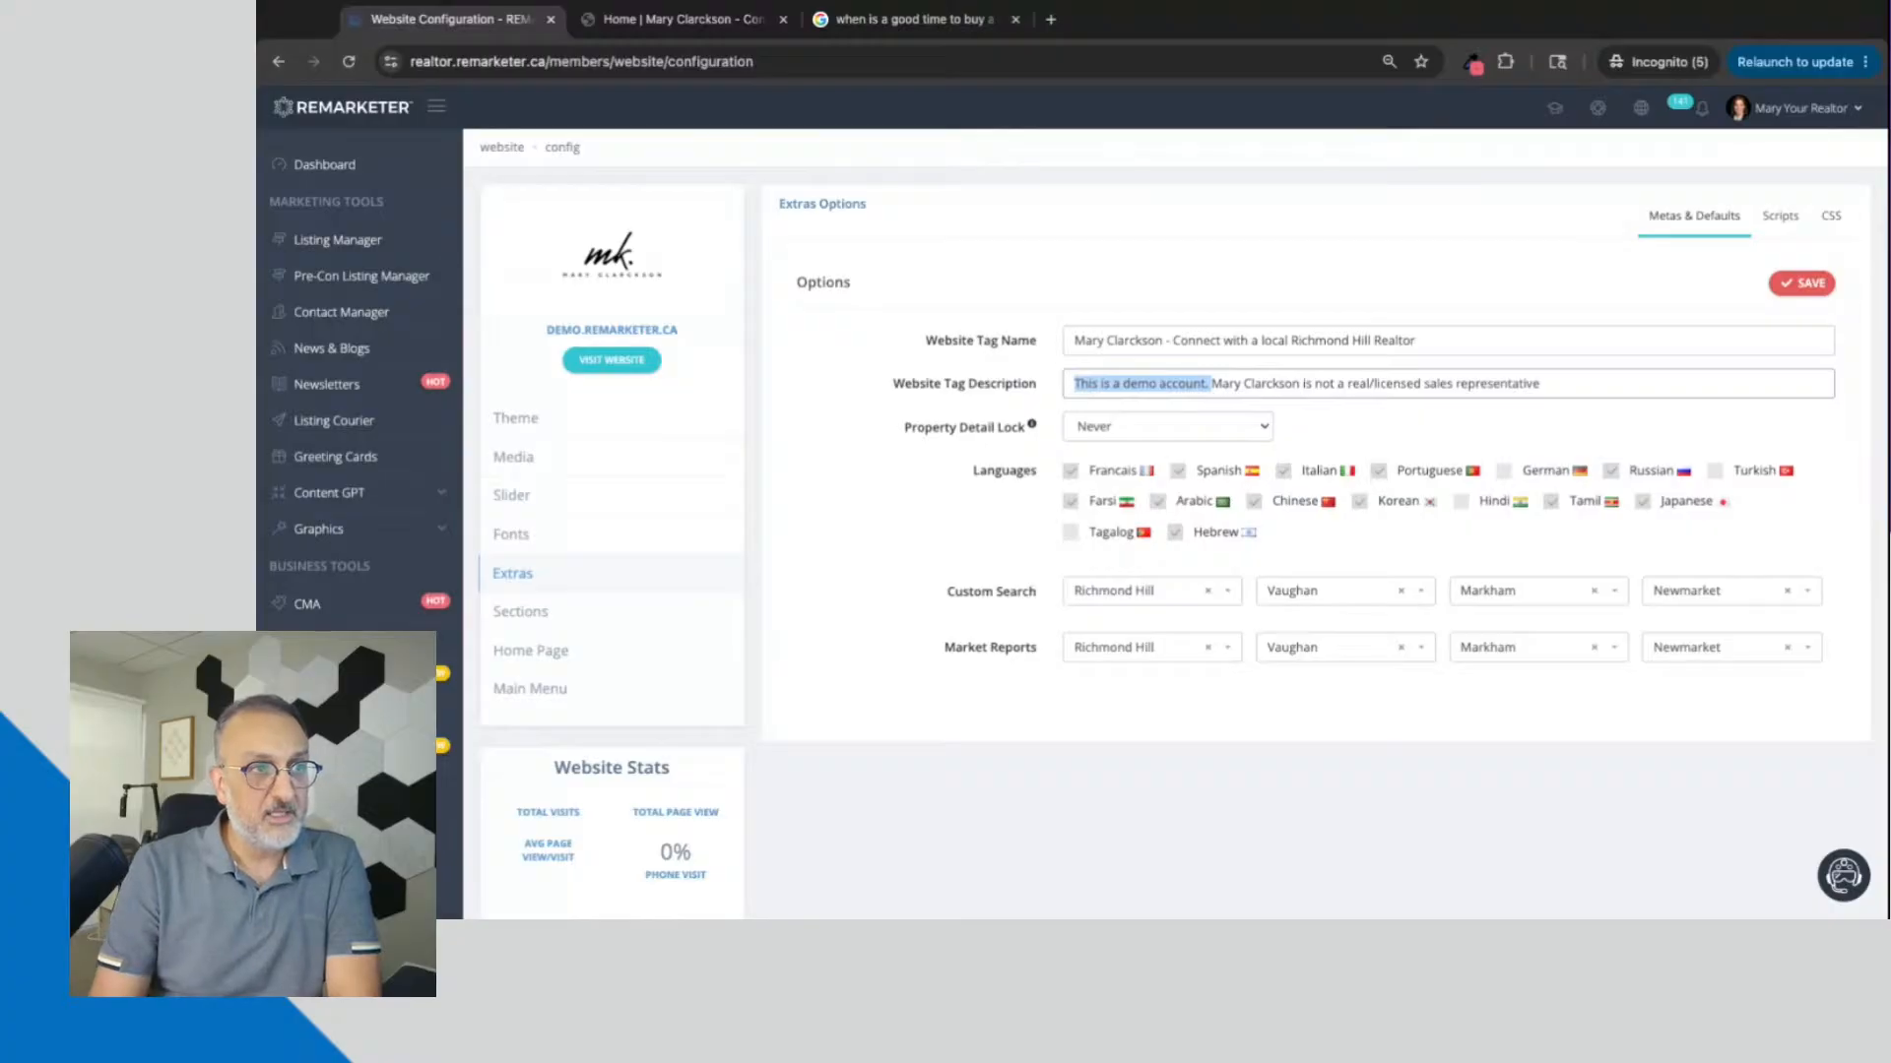
{"action": "left_click", "coordinate": [1184, 384]}
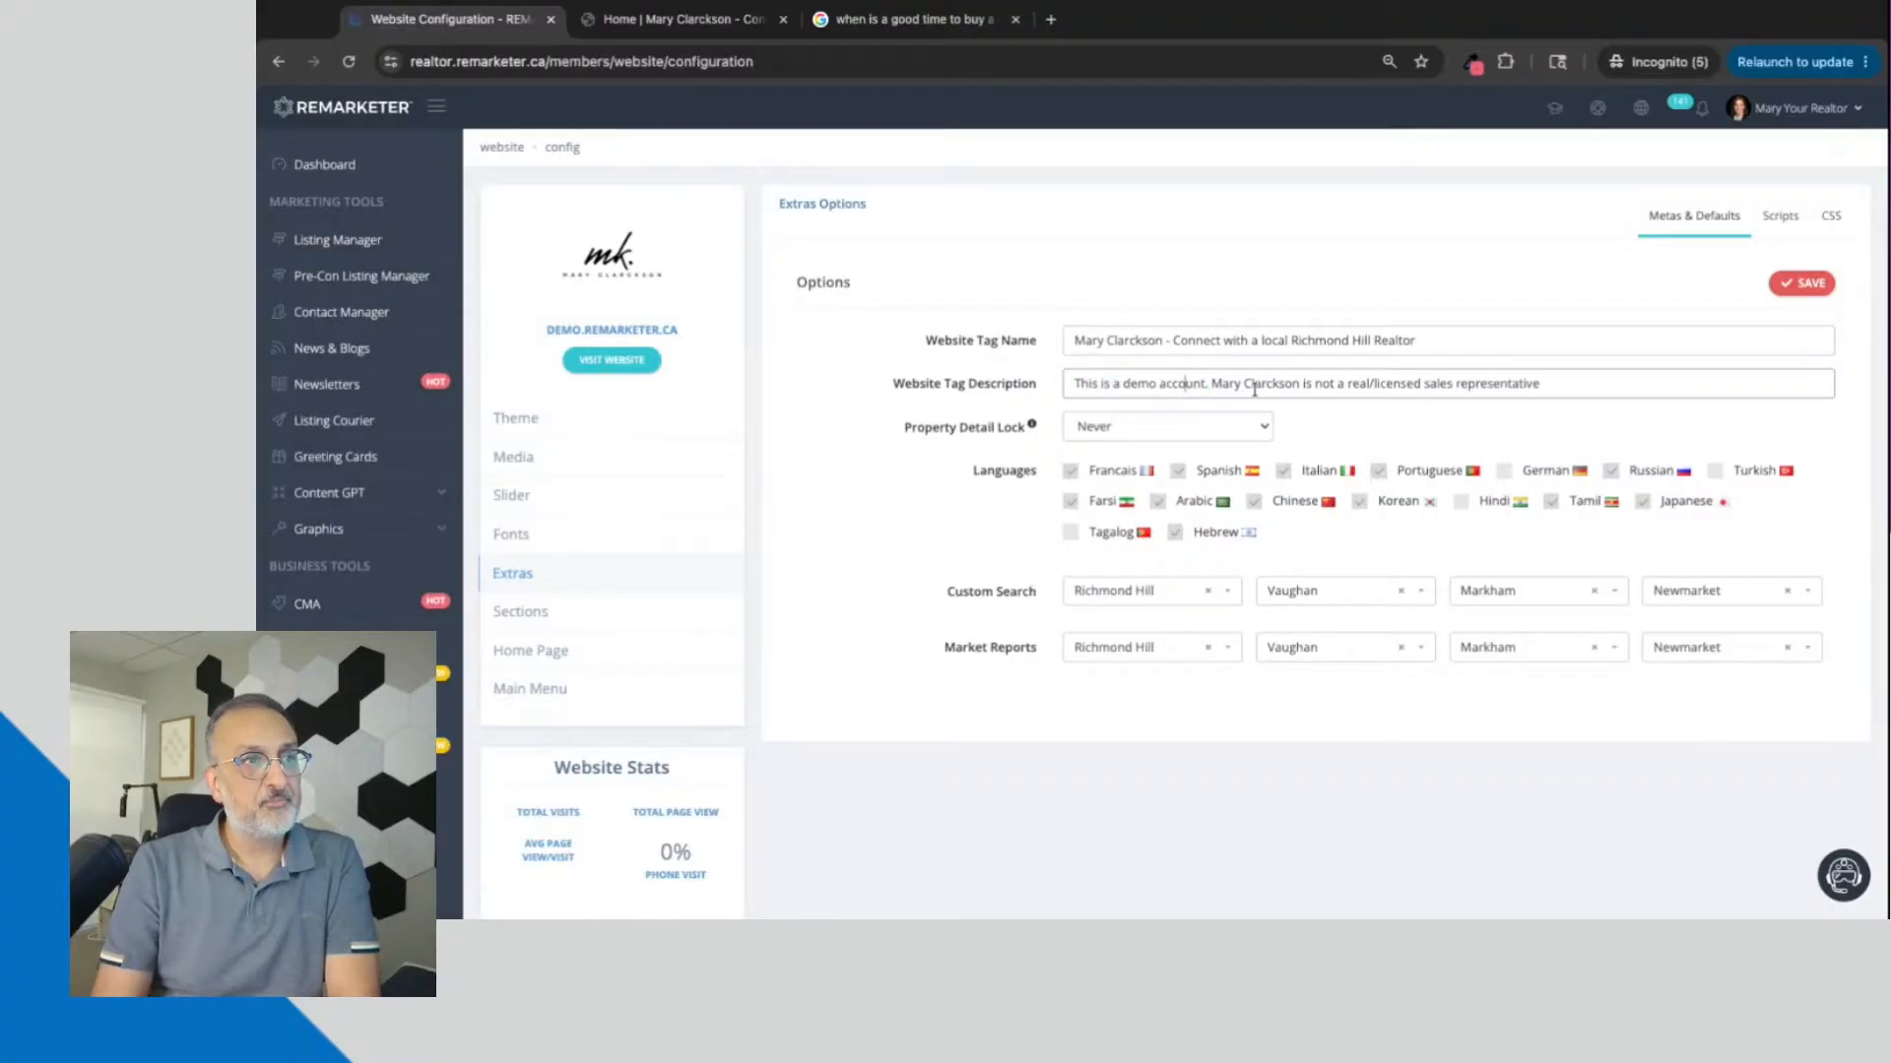
{"action": "left_click_drag", "start_coordinate": [1220, 386], "coordinate": [1541, 385]}
{"action": "left_click", "coordinate": [1220, 386]}
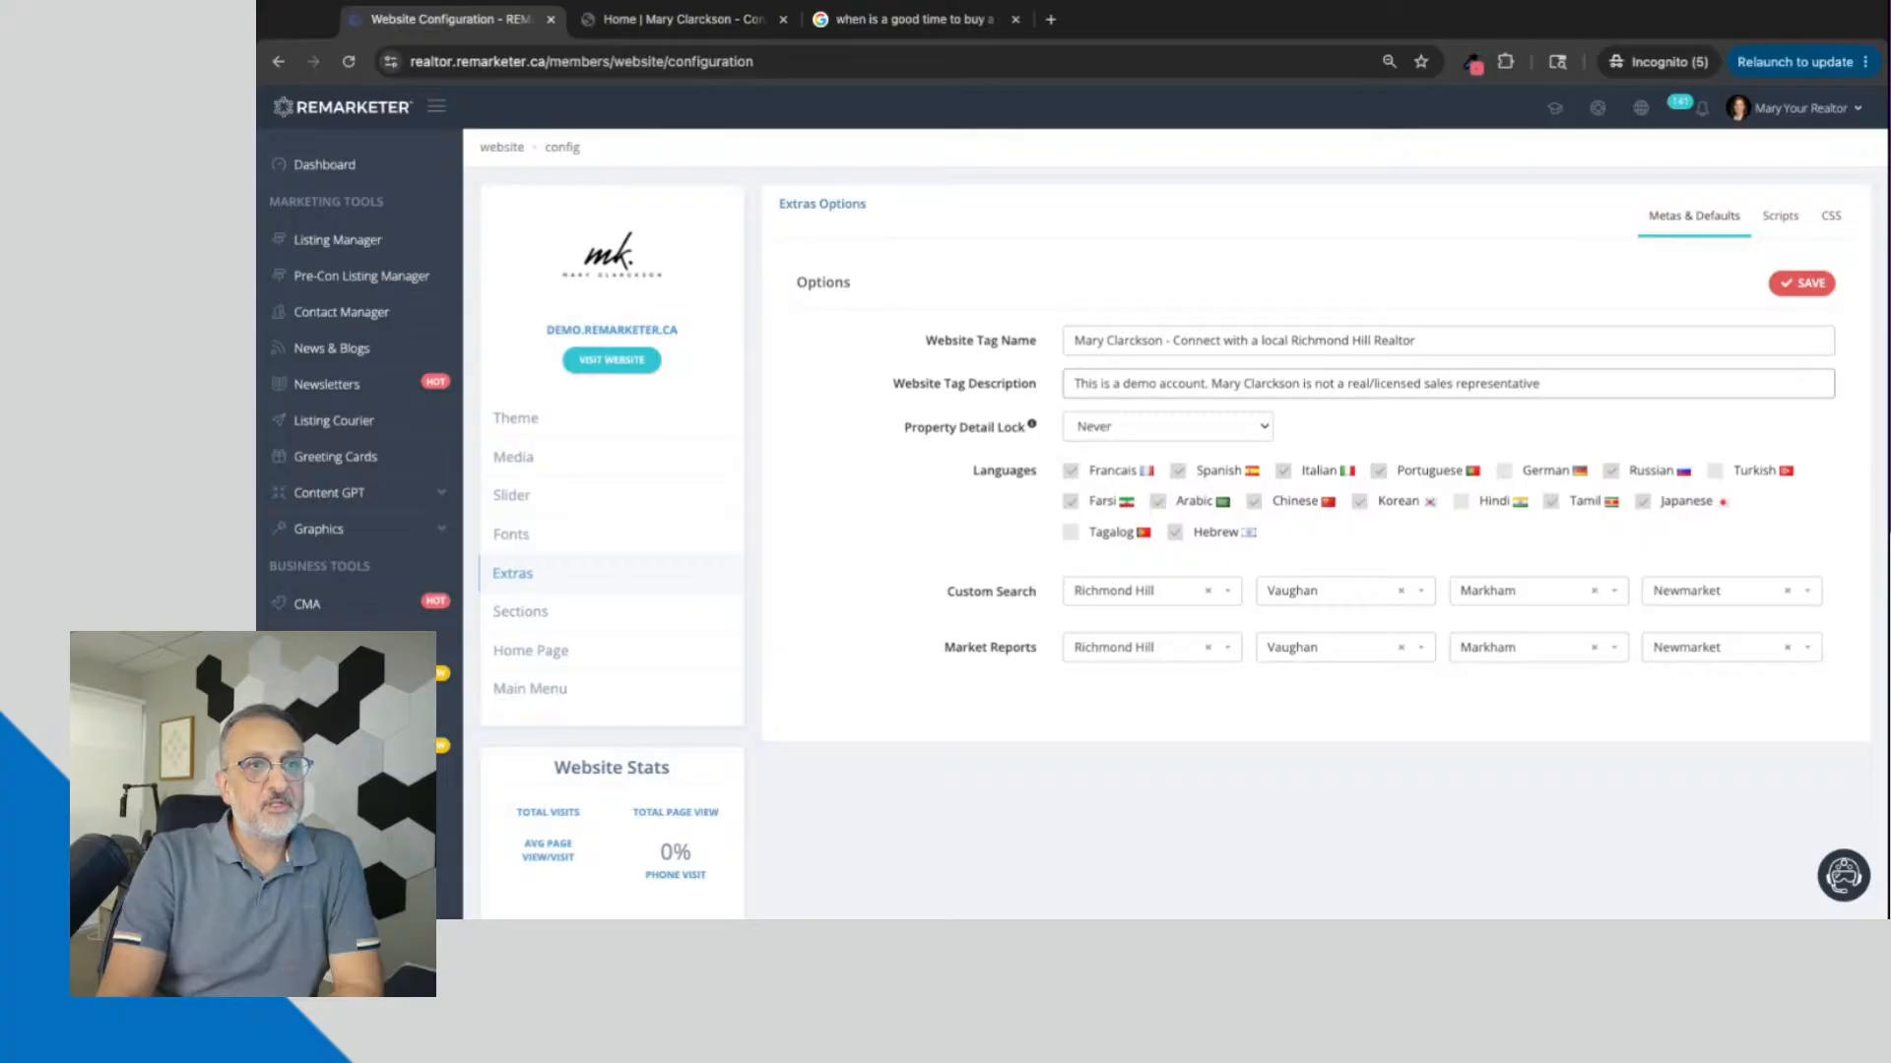
{"action": "left_click_drag", "start_coordinate": [1564, 384], "coordinate": [1066, 382]}
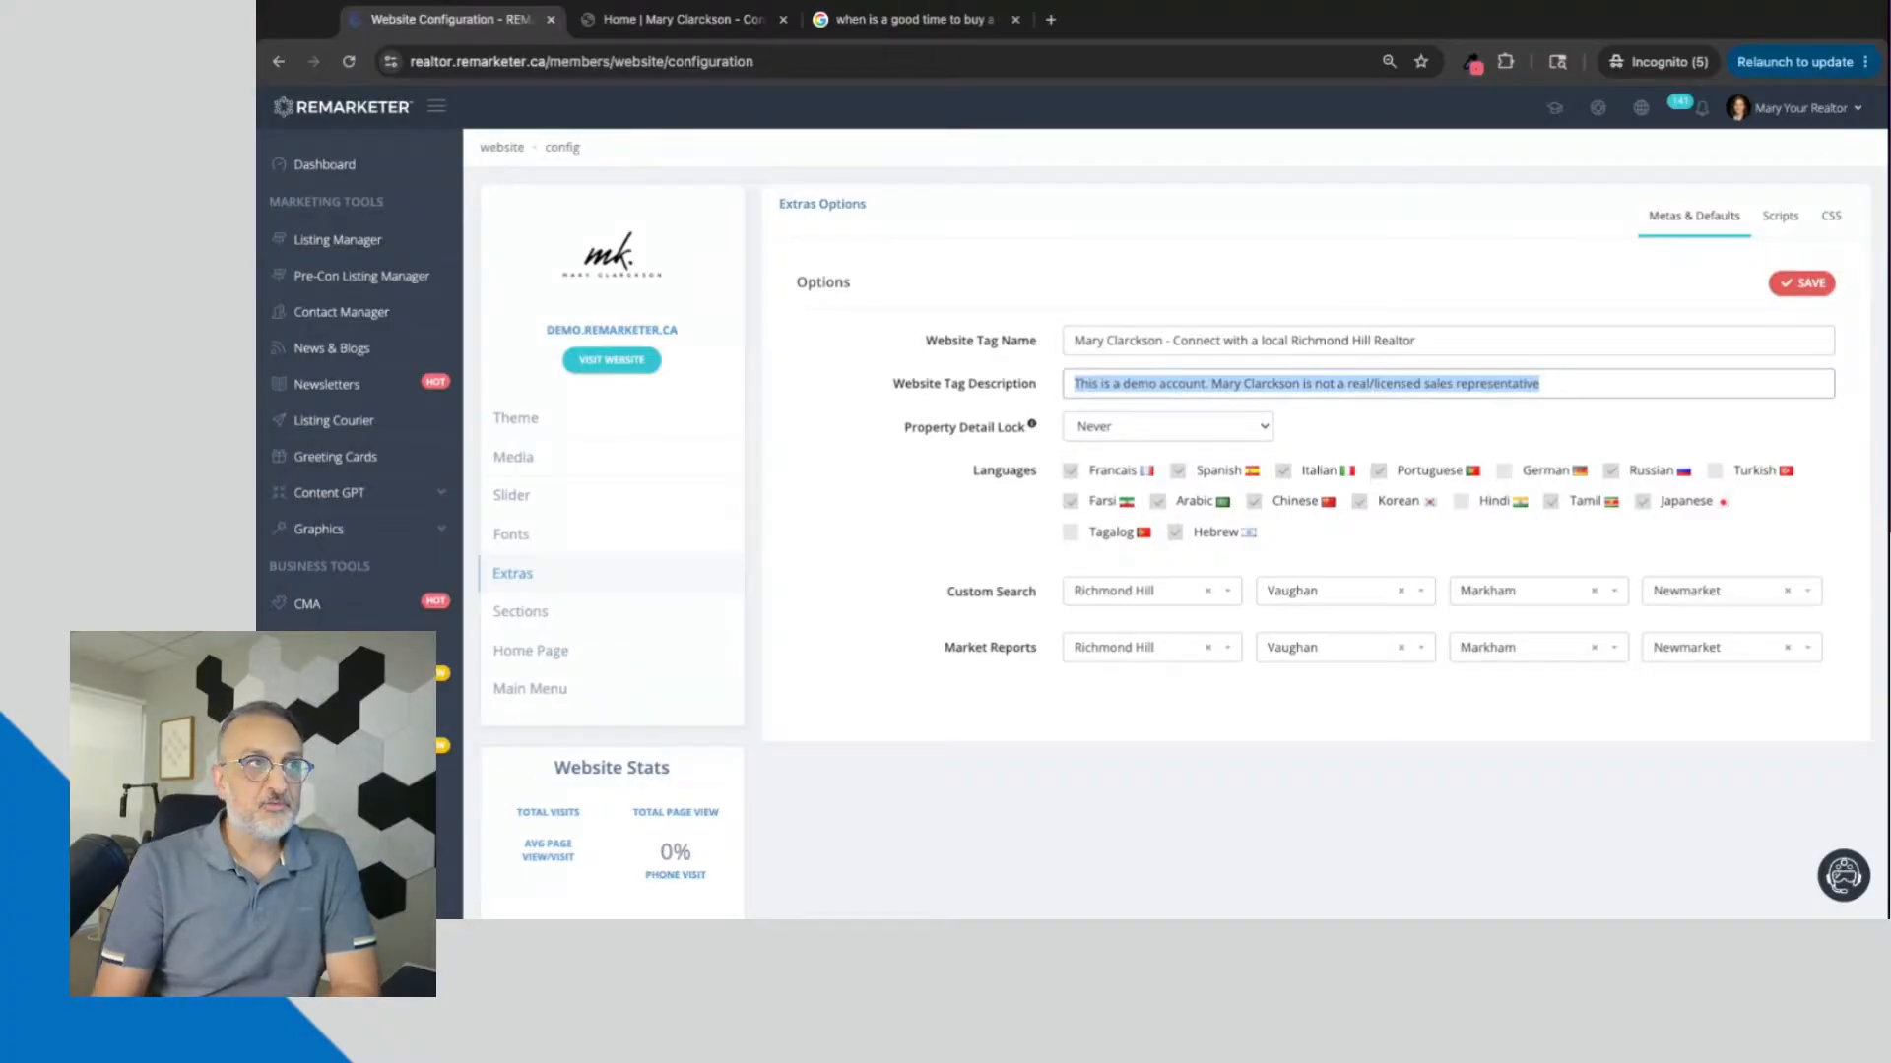
Step: Glance at the Google results and the demo website's home page, return to the Extras options and clear the description's highlight
{"action": "left_click", "coordinate": [905, 18]}
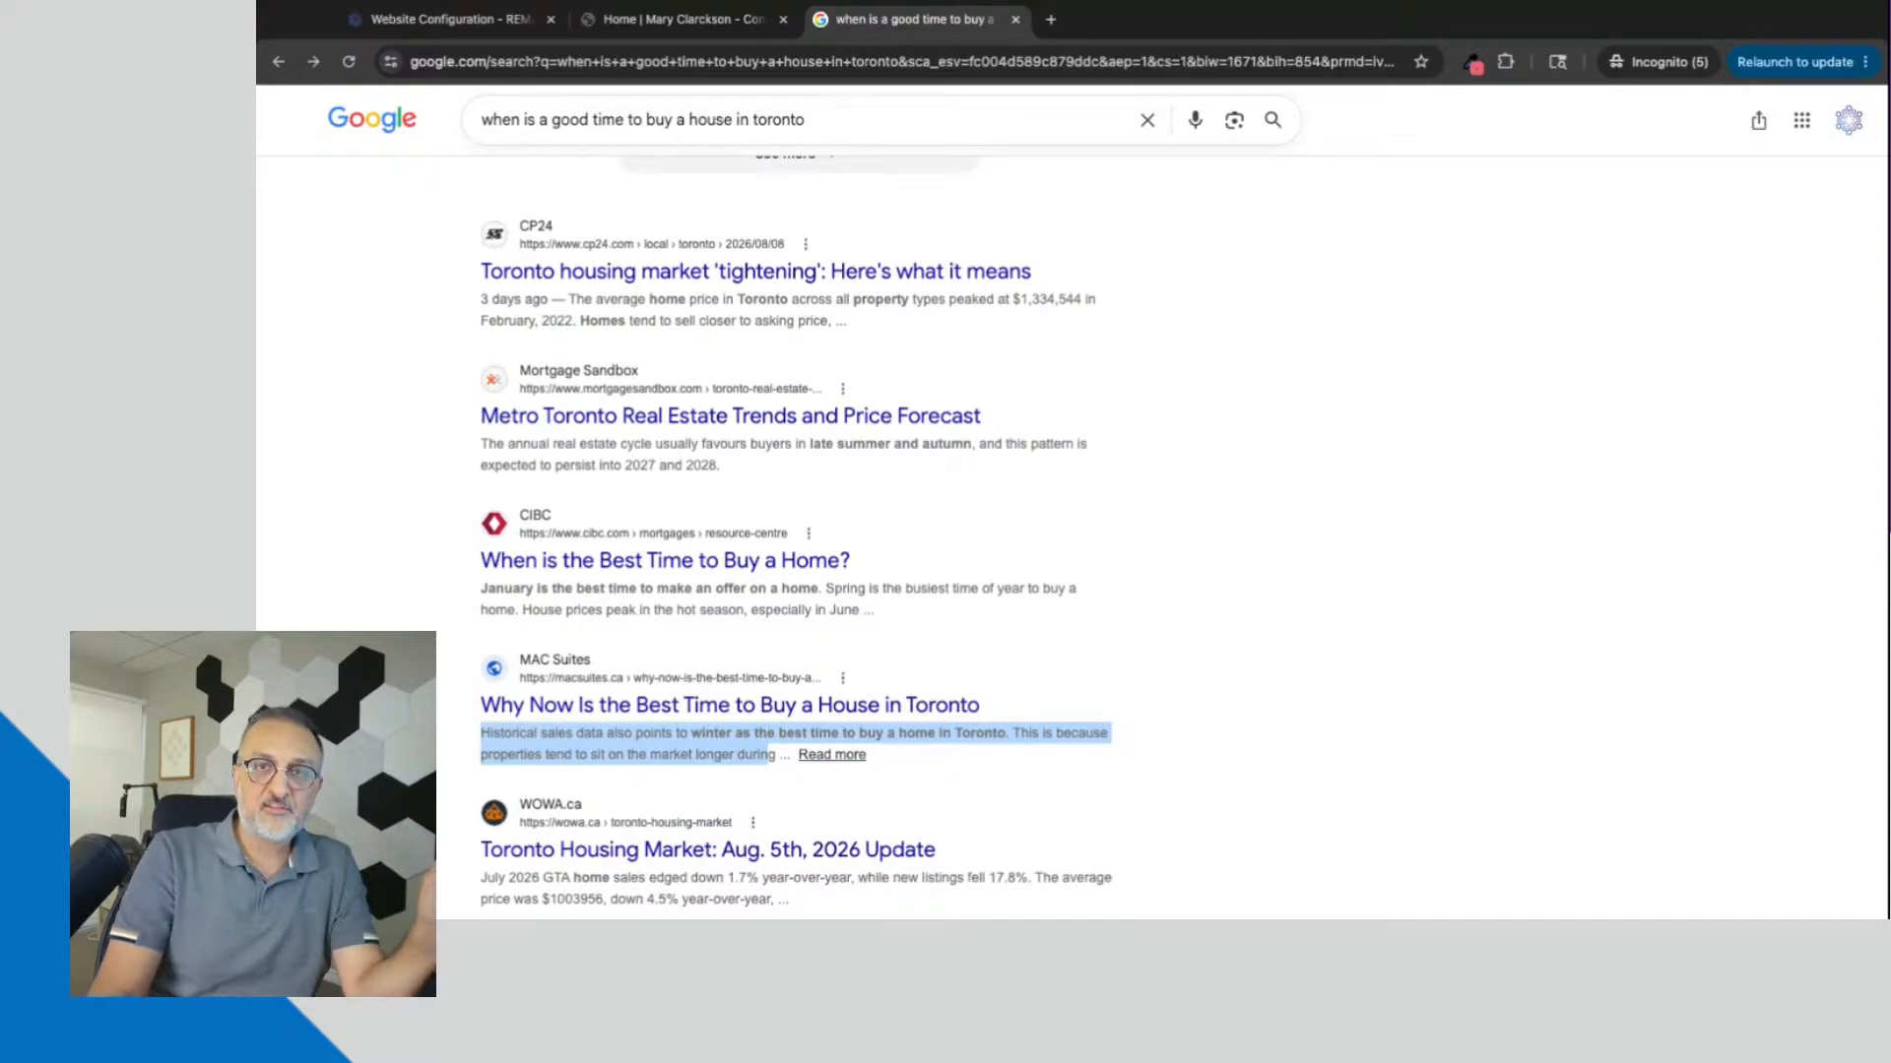
{"action": "left_click", "coordinate": [654, 30]}
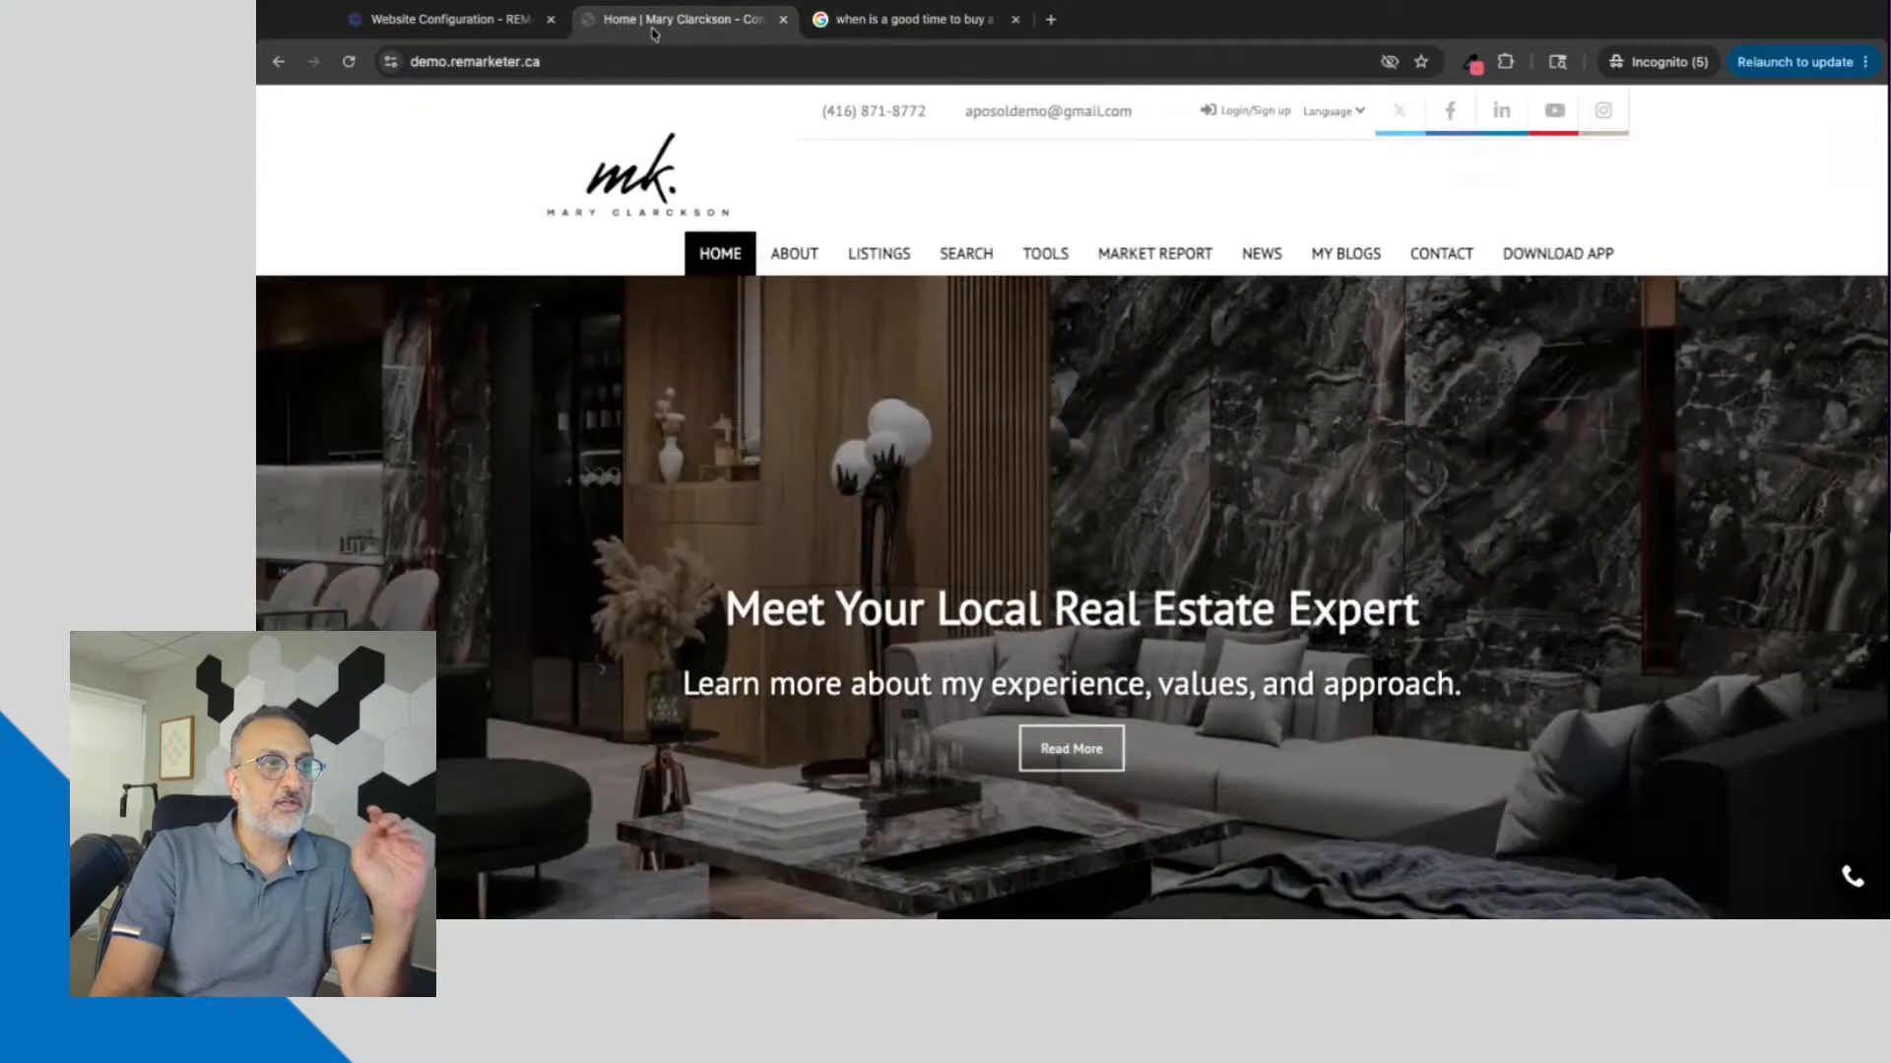
{"action": "left_click", "coordinate": [449, 24]}
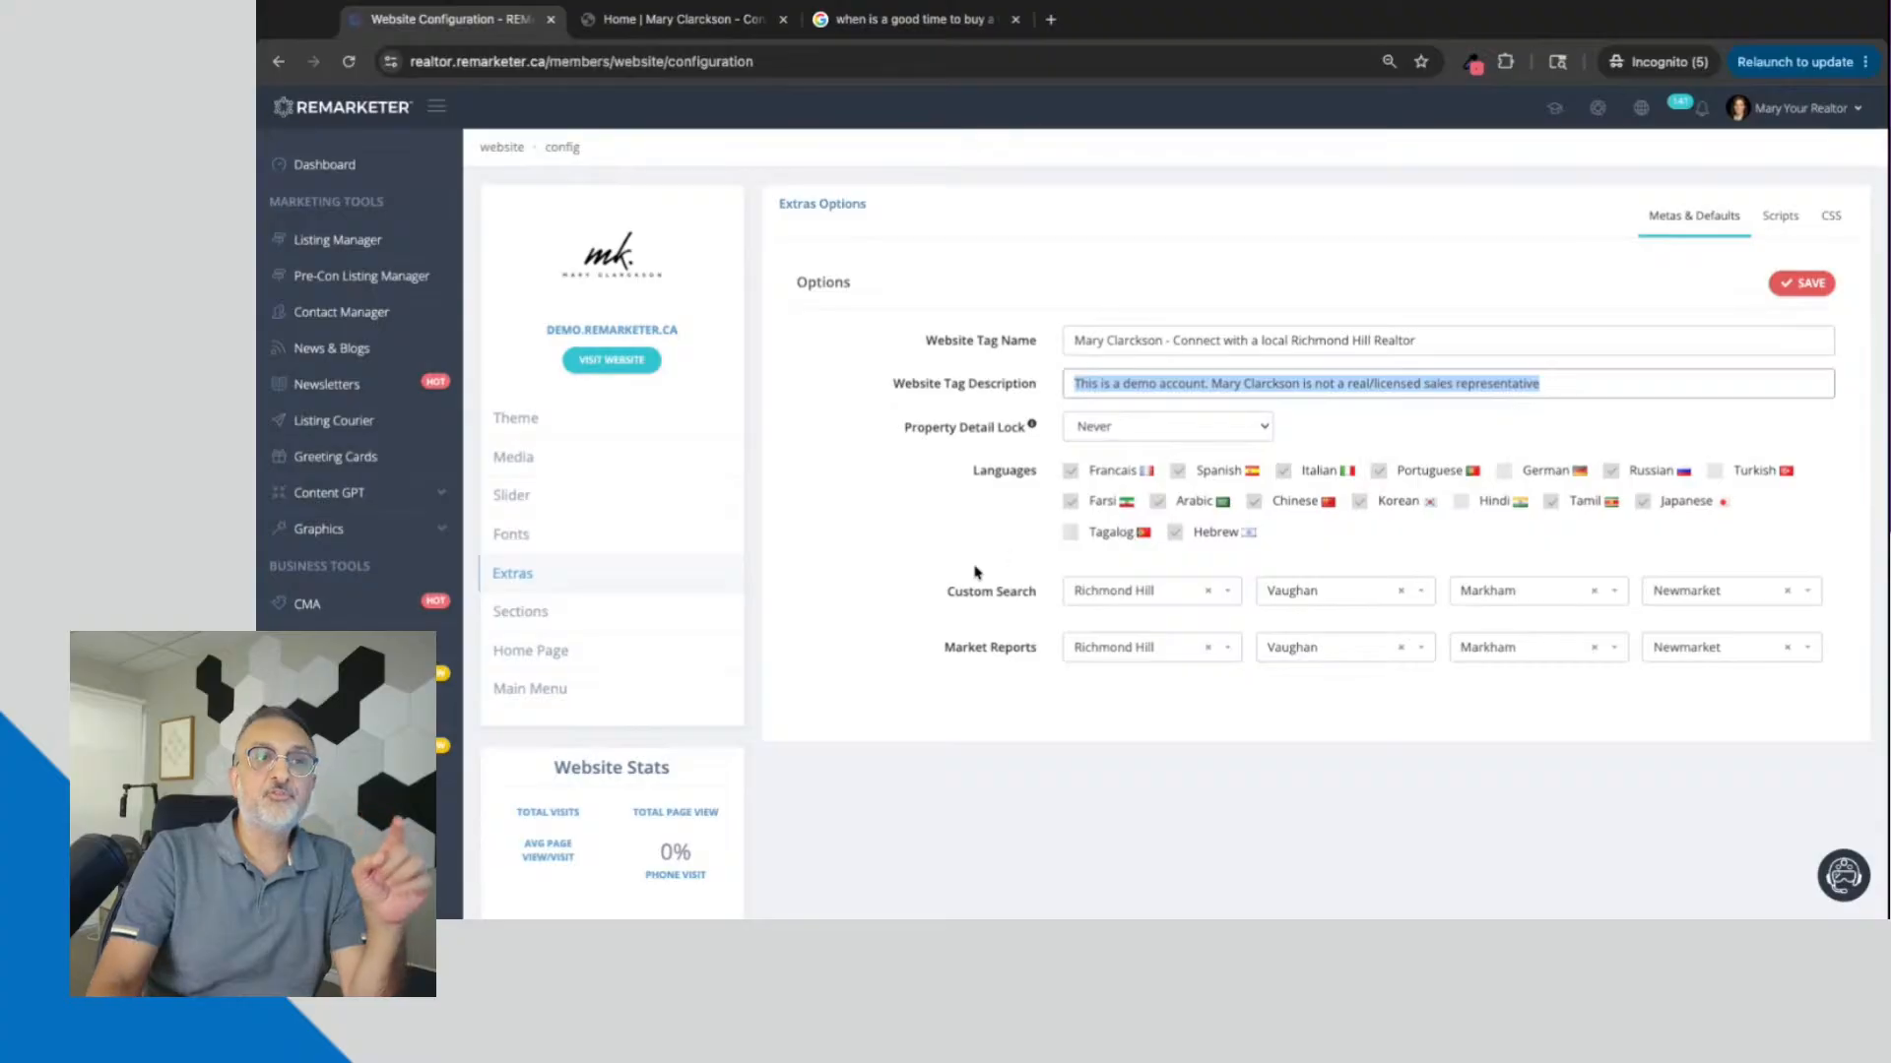
{"action": "left_click", "coordinate": [1355, 383]}
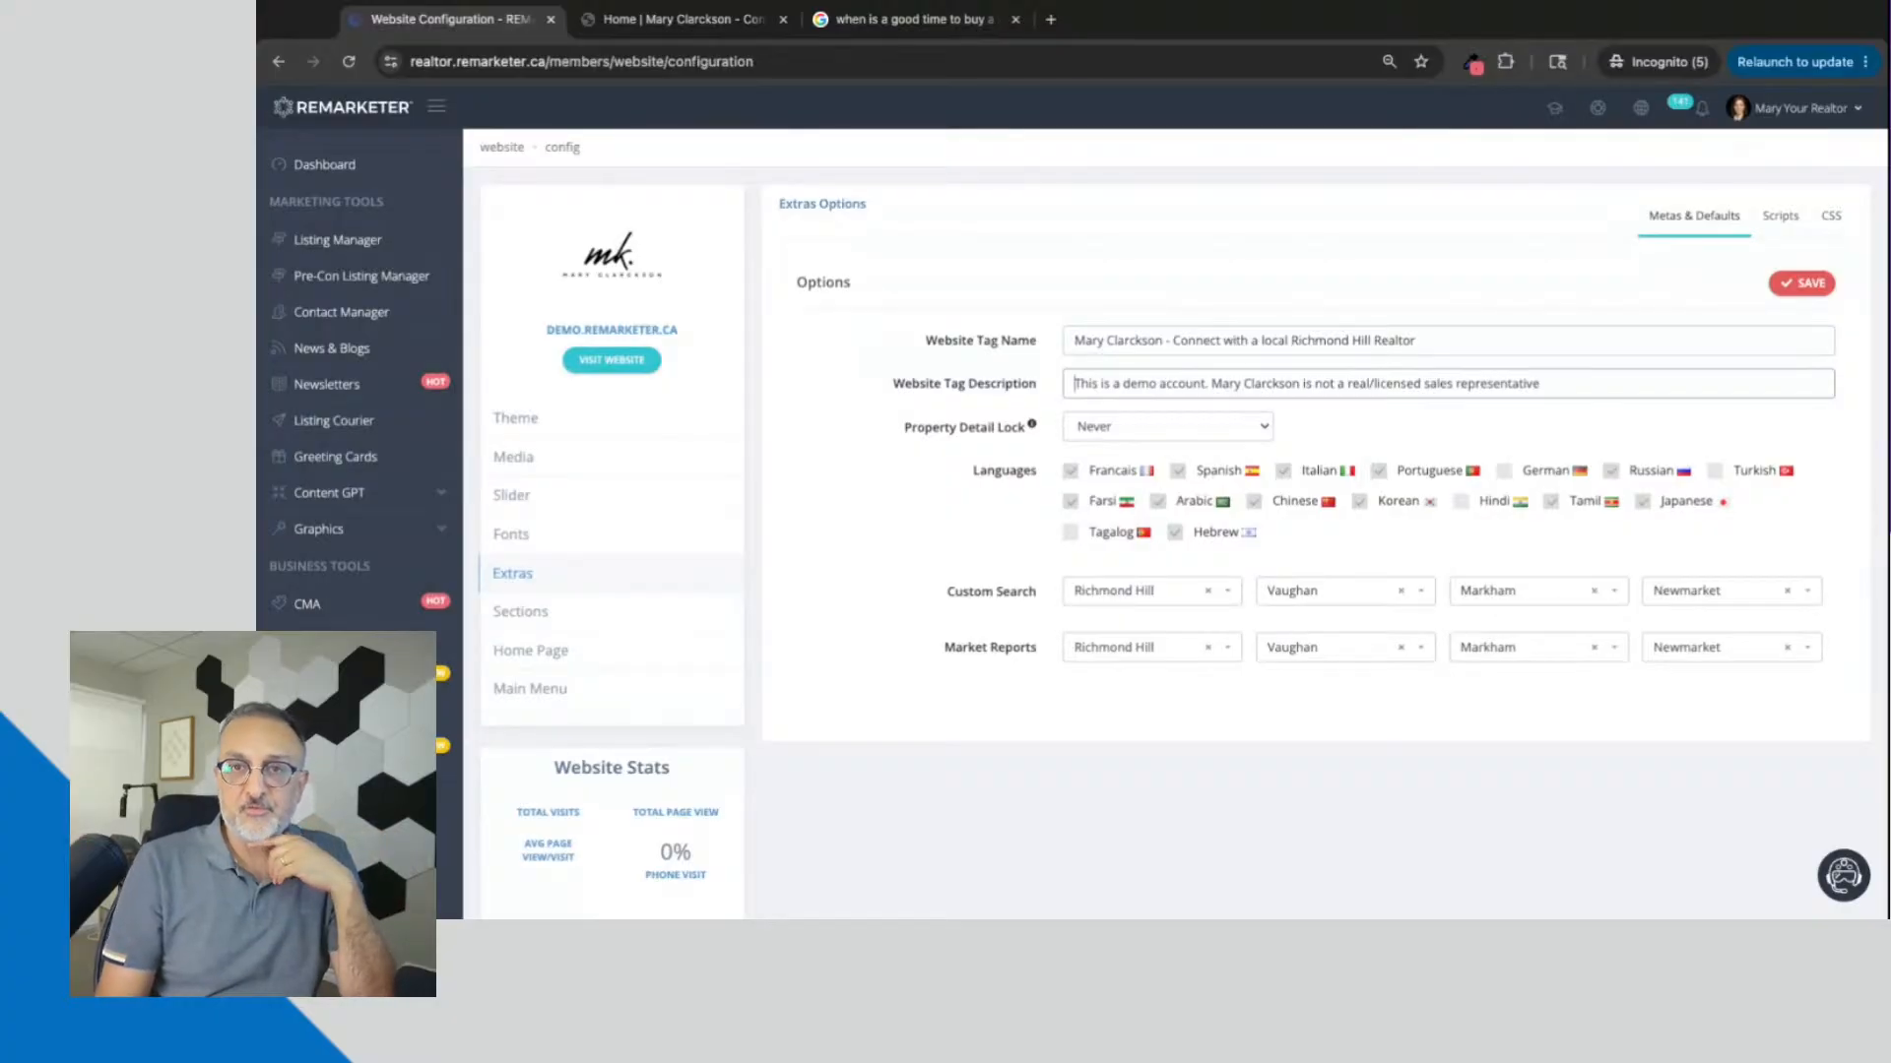
{"action": "left_click", "coordinate": [256, 599]}
{"action": "left_click", "coordinate": [876, 488]}
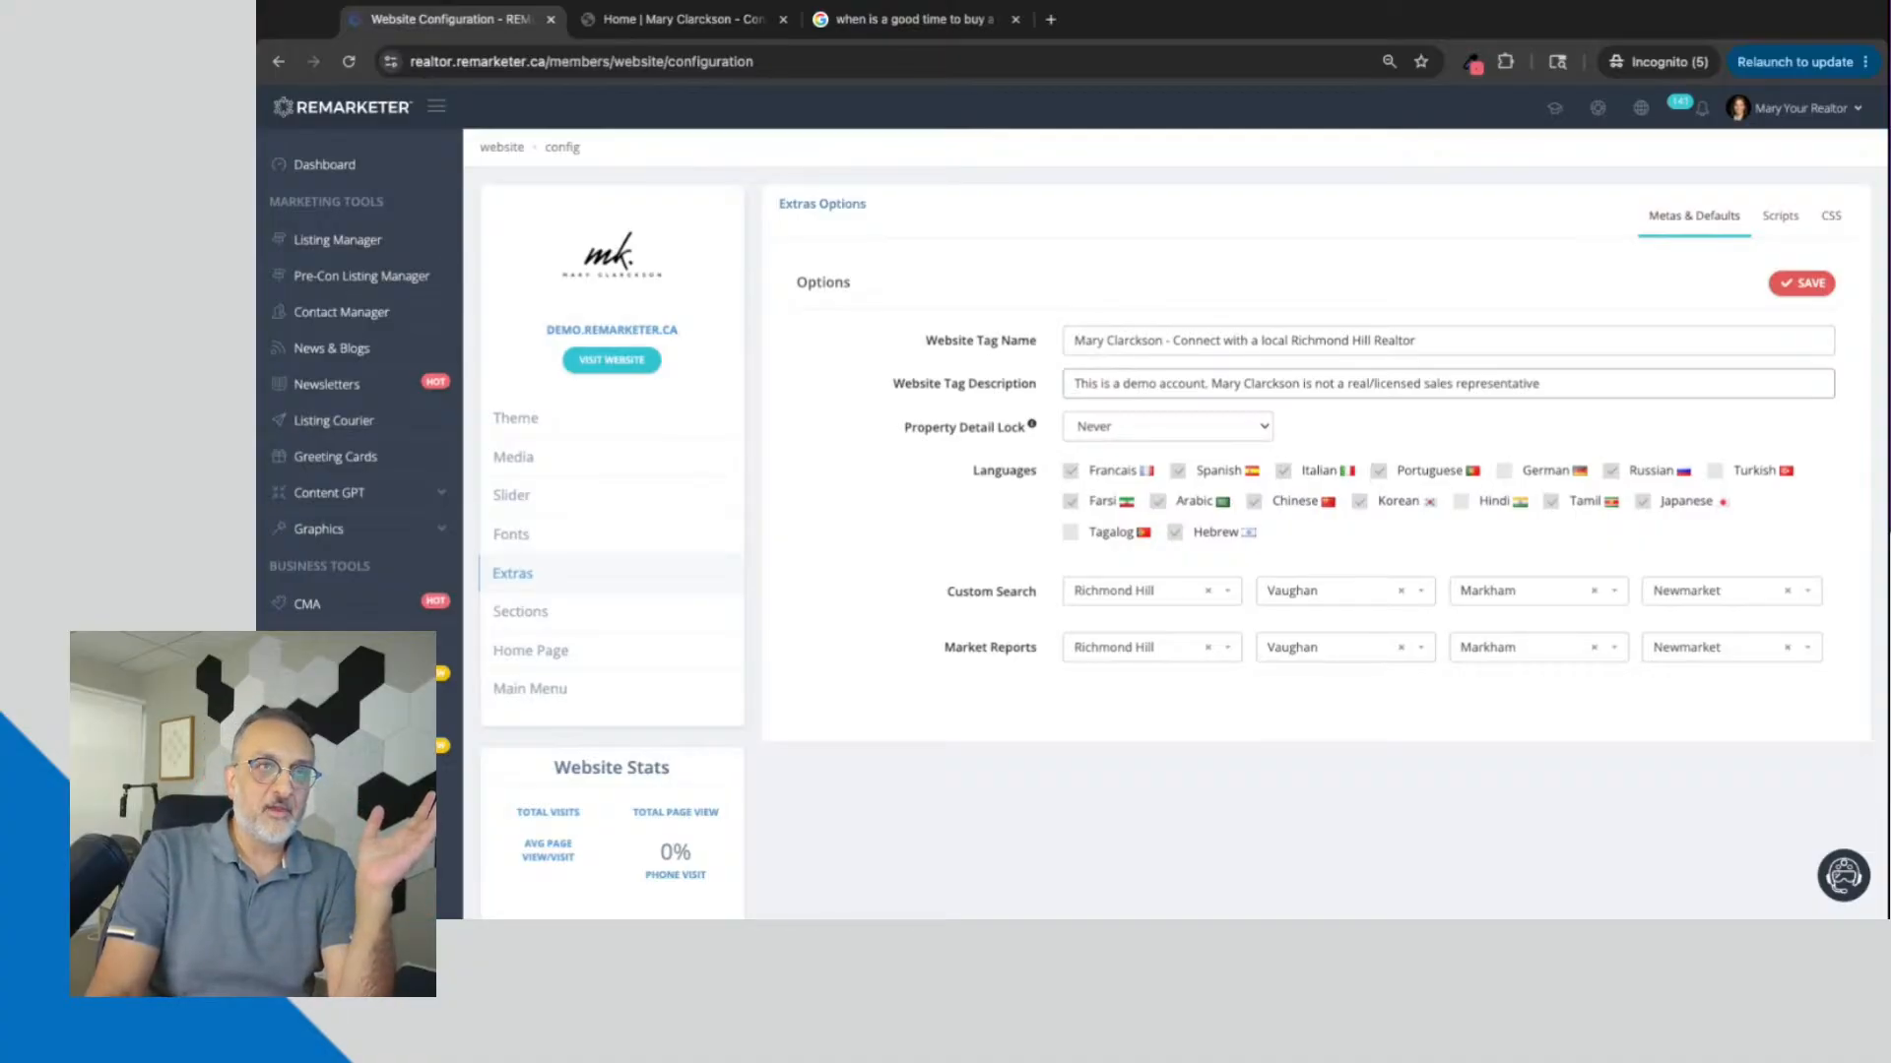
Step: Review the Google results, and open the demo website's Contact and Download App pages to compare their browser titles
{"action": "left_click", "coordinate": [982, 20]}
{"action": "scroll", "coordinate": [886, 335], "scroll_direction": "up", "scroll_amount": 10}
{"action": "scroll", "coordinate": [886, 336], "scroll_direction": "up", "scroll_amount": 3}
{"action": "left_click", "coordinate": [684, 20]}
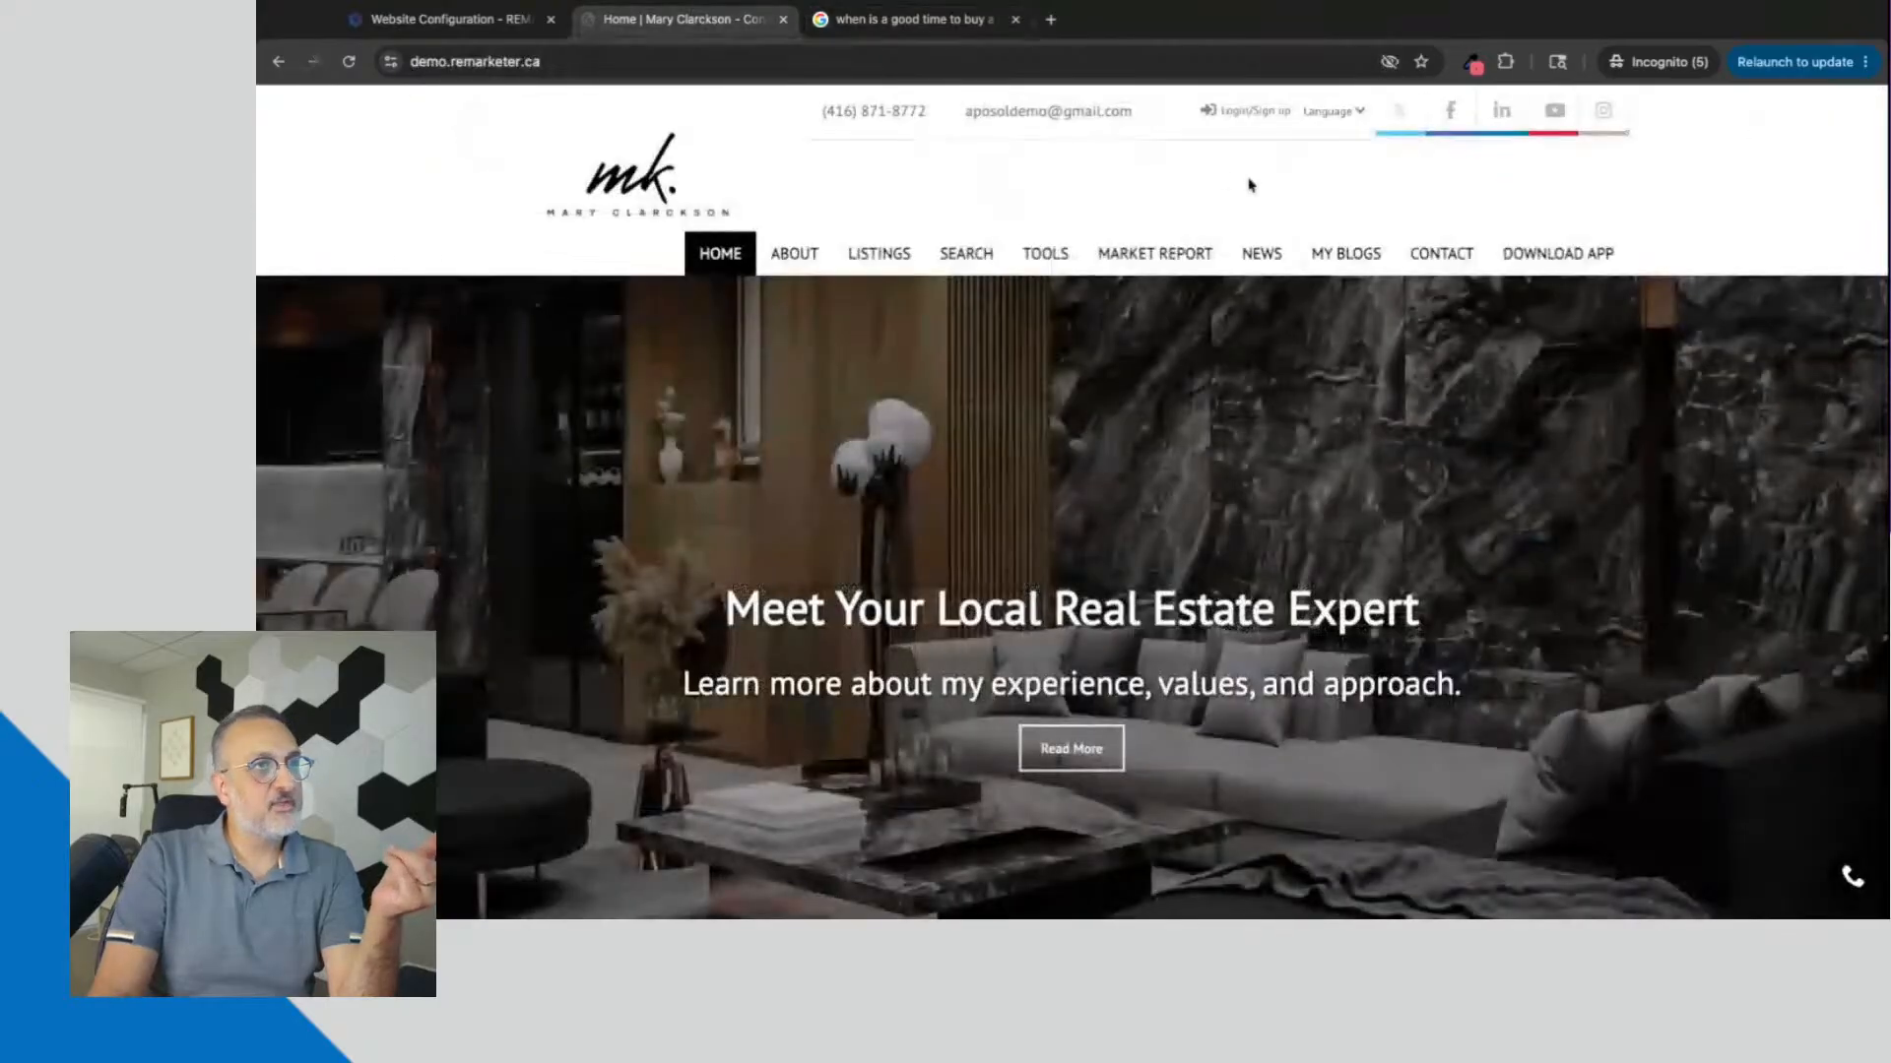
{"action": "left_click", "coordinate": [1440, 254]}
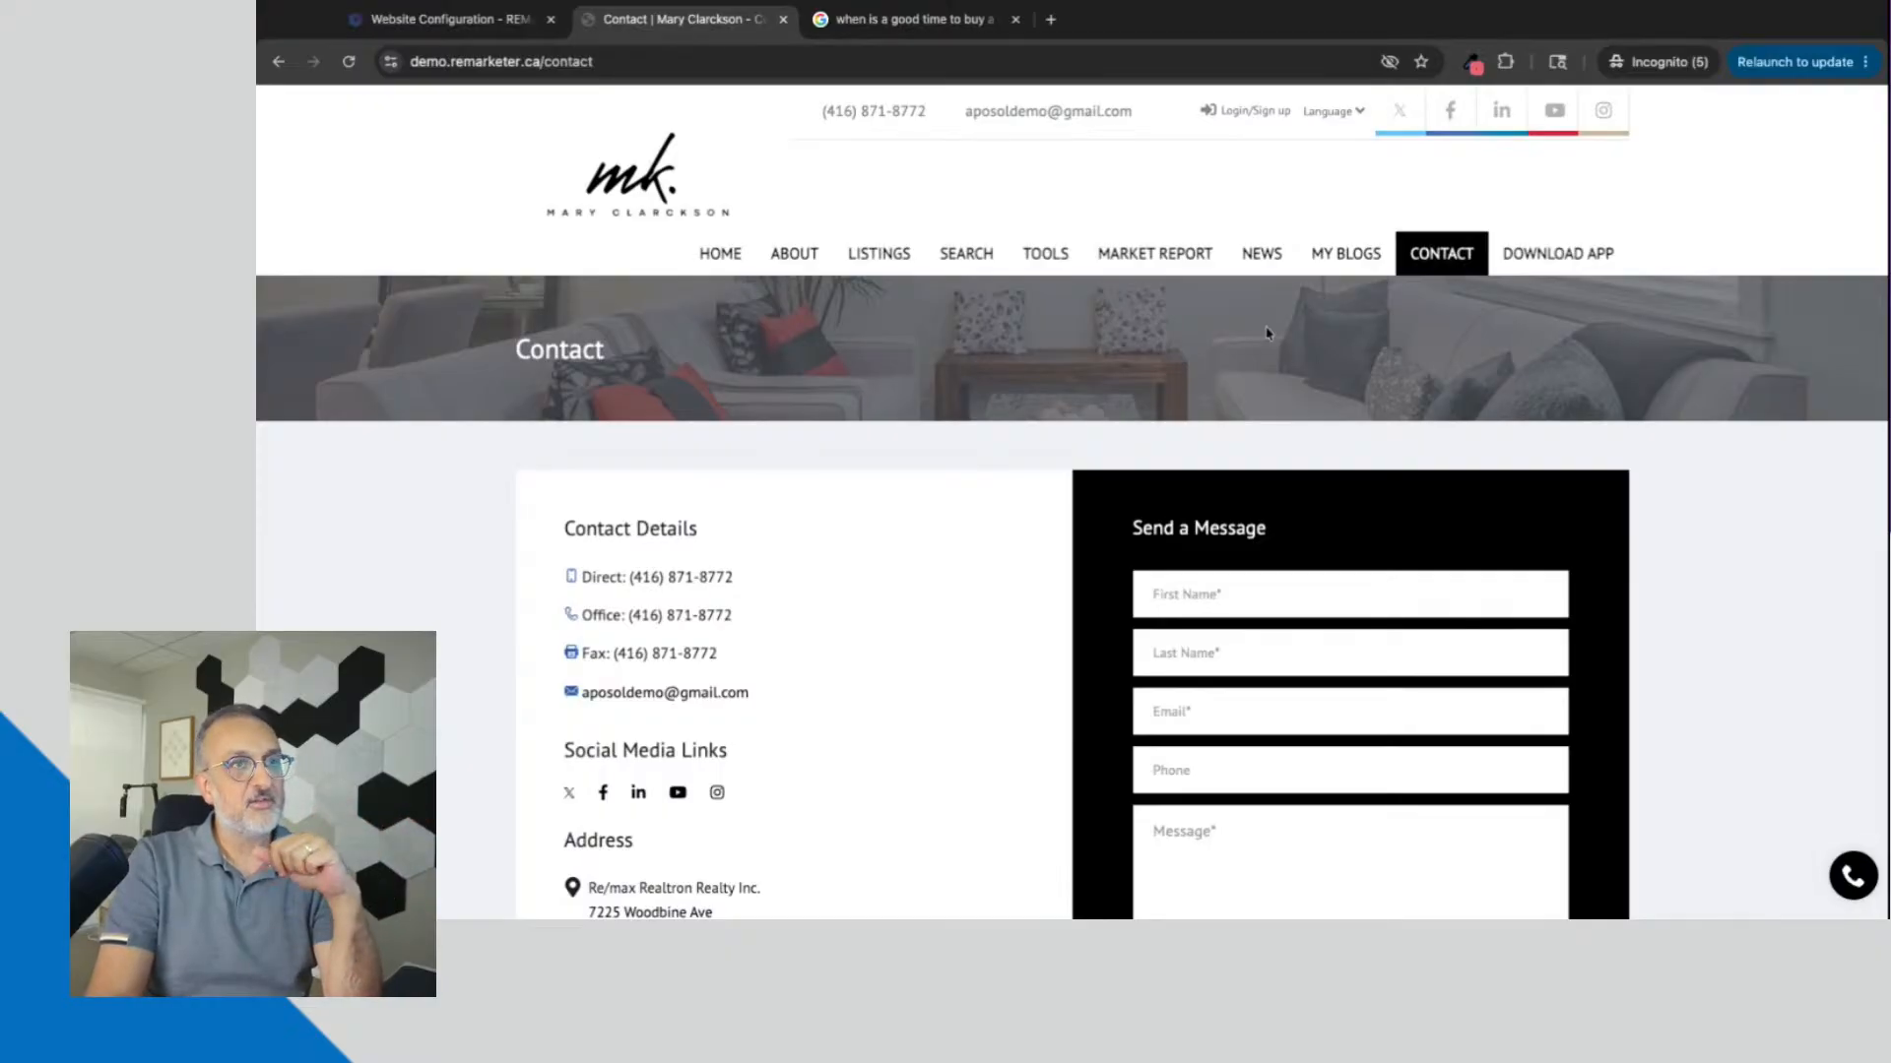
{"action": "left_click", "coordinate": [1565, 253]}
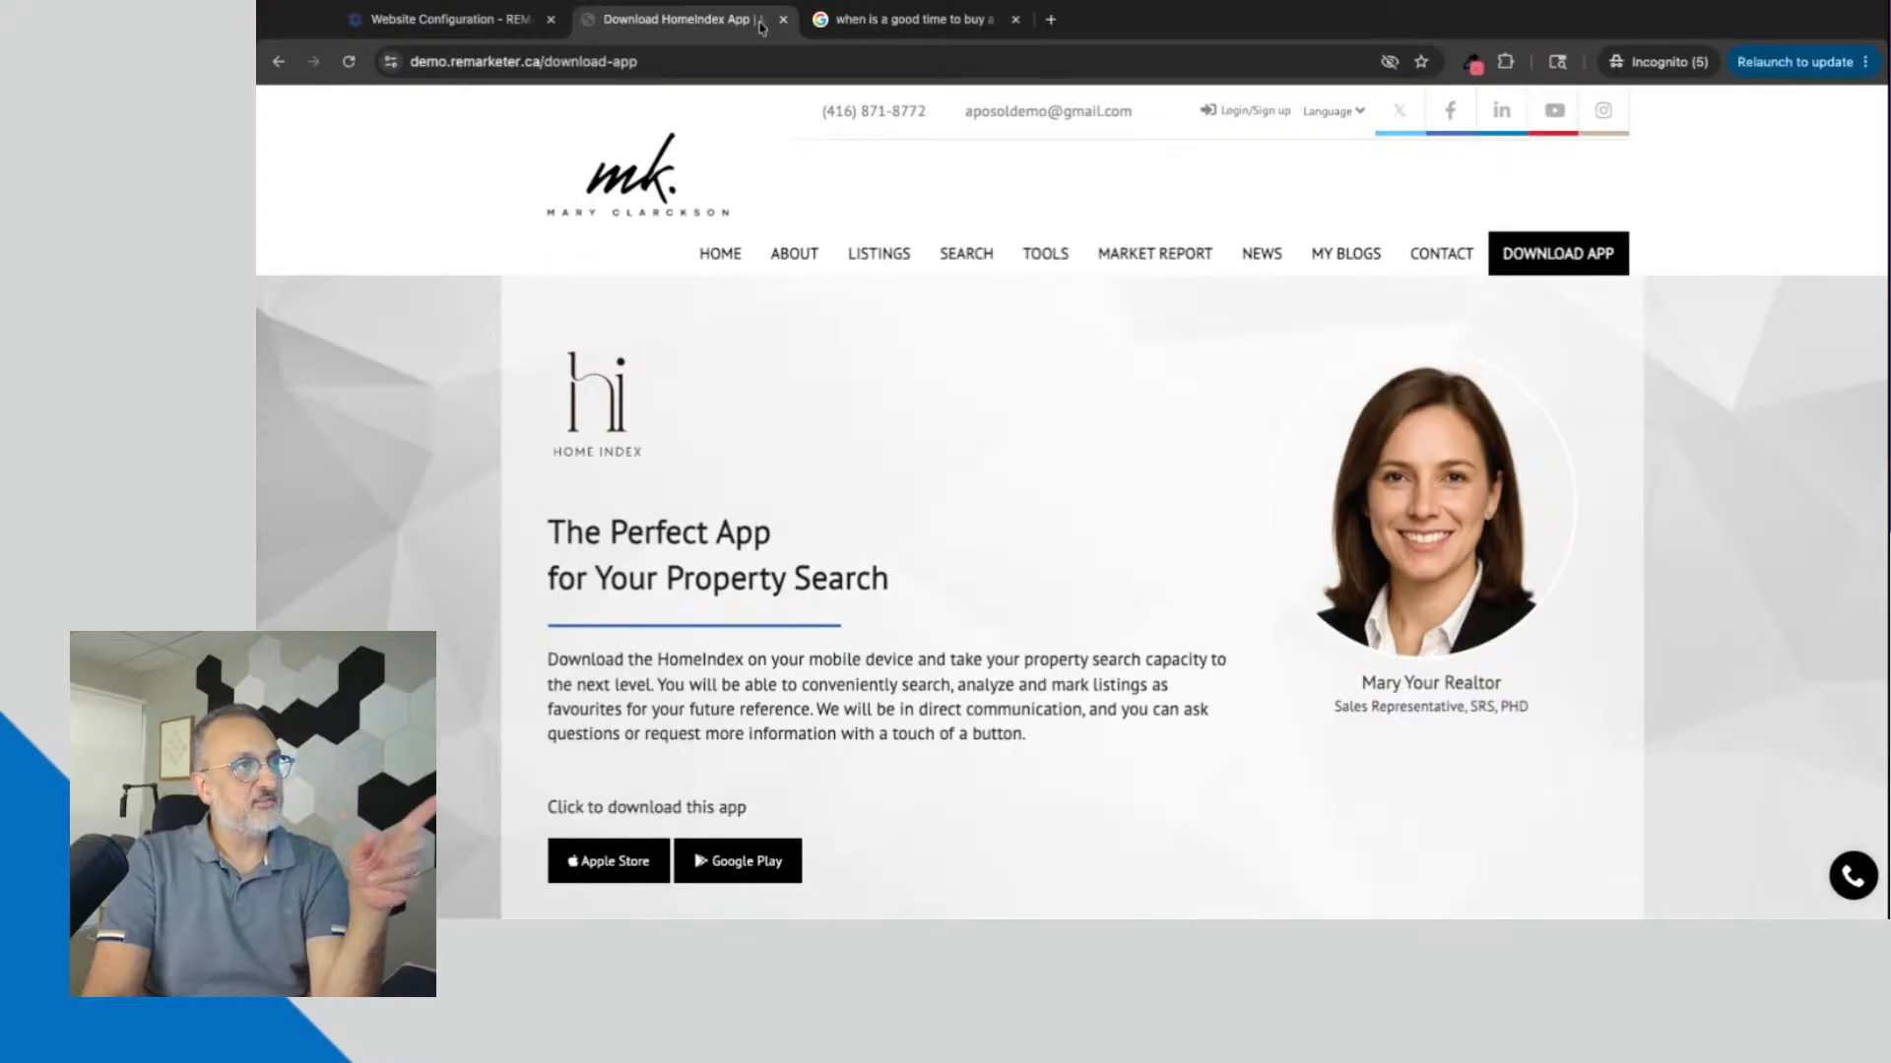
Step: Go back to the Extras options, highlight the full Website Tag Name and clear the highlight
{"action": "left_click", "coordinate": [443, 18]}
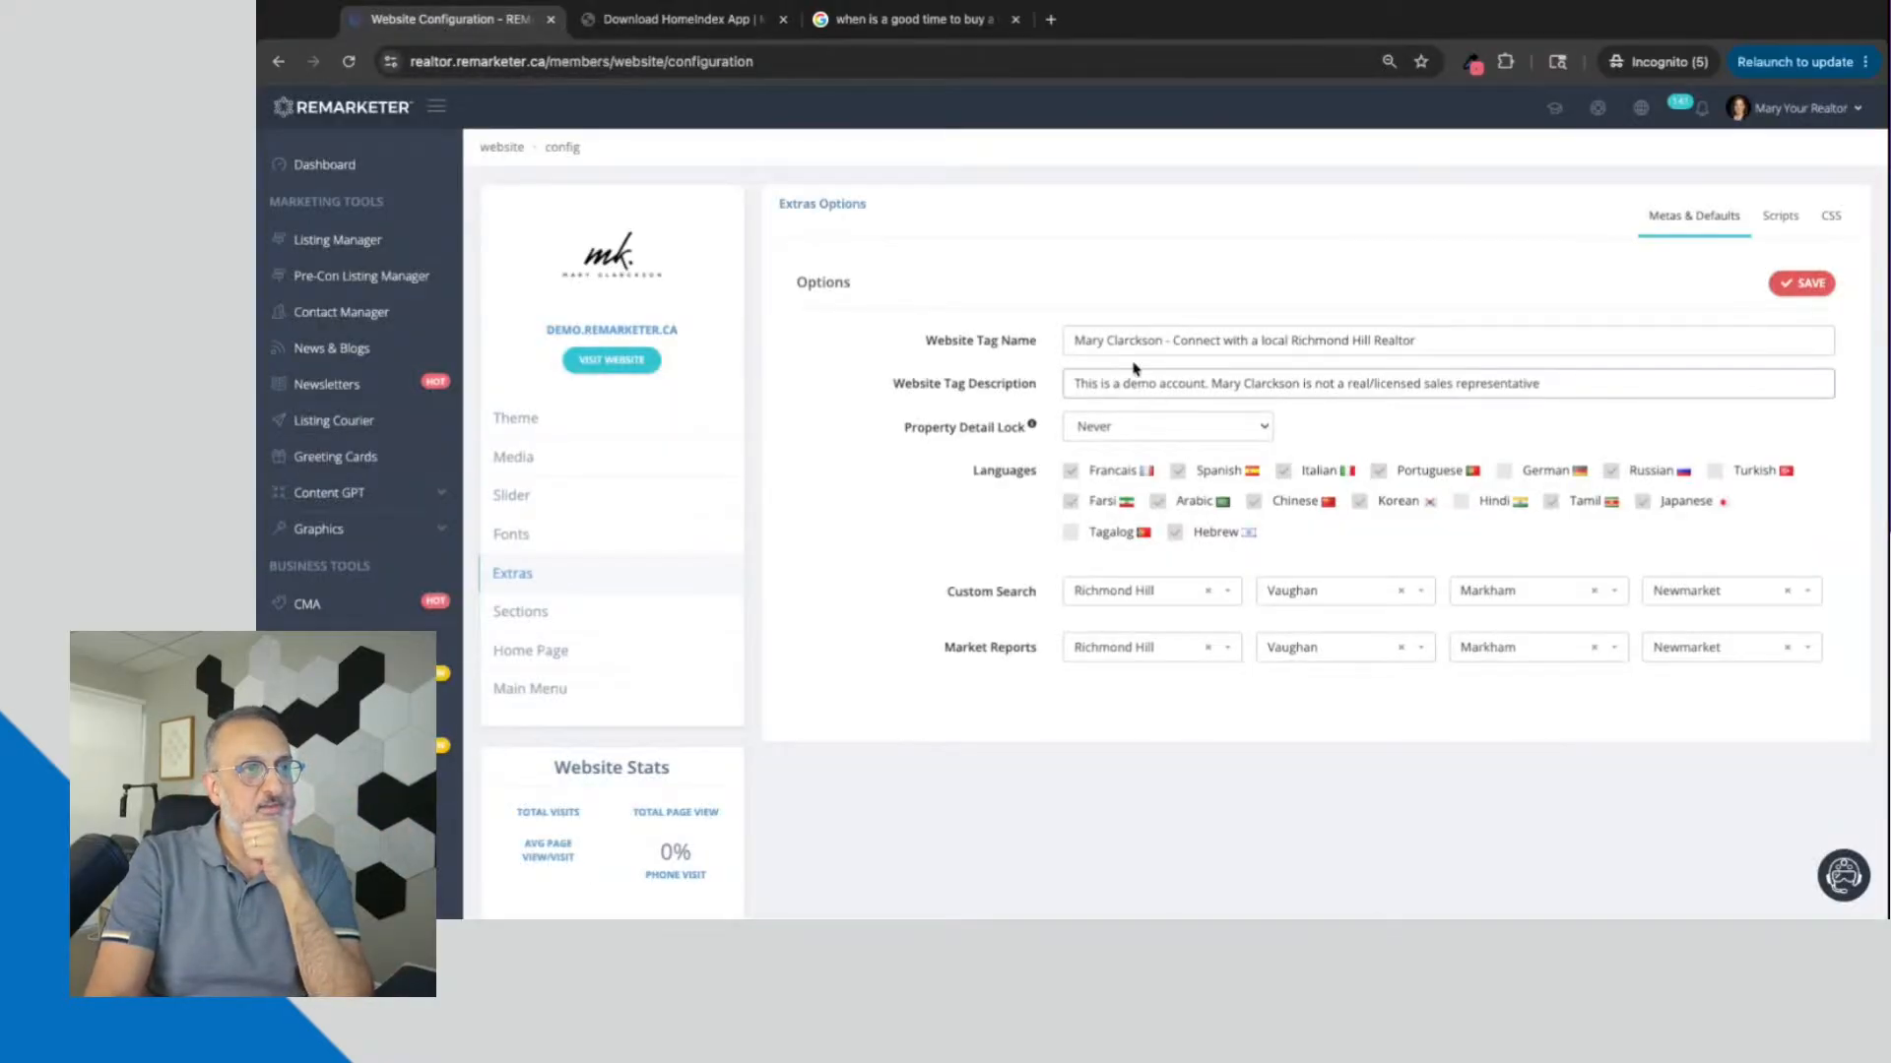
{"action": "triple_click", "coordinate": [1102, 342]}
{"action": "left_click", "coordinate": [1453, 333]}
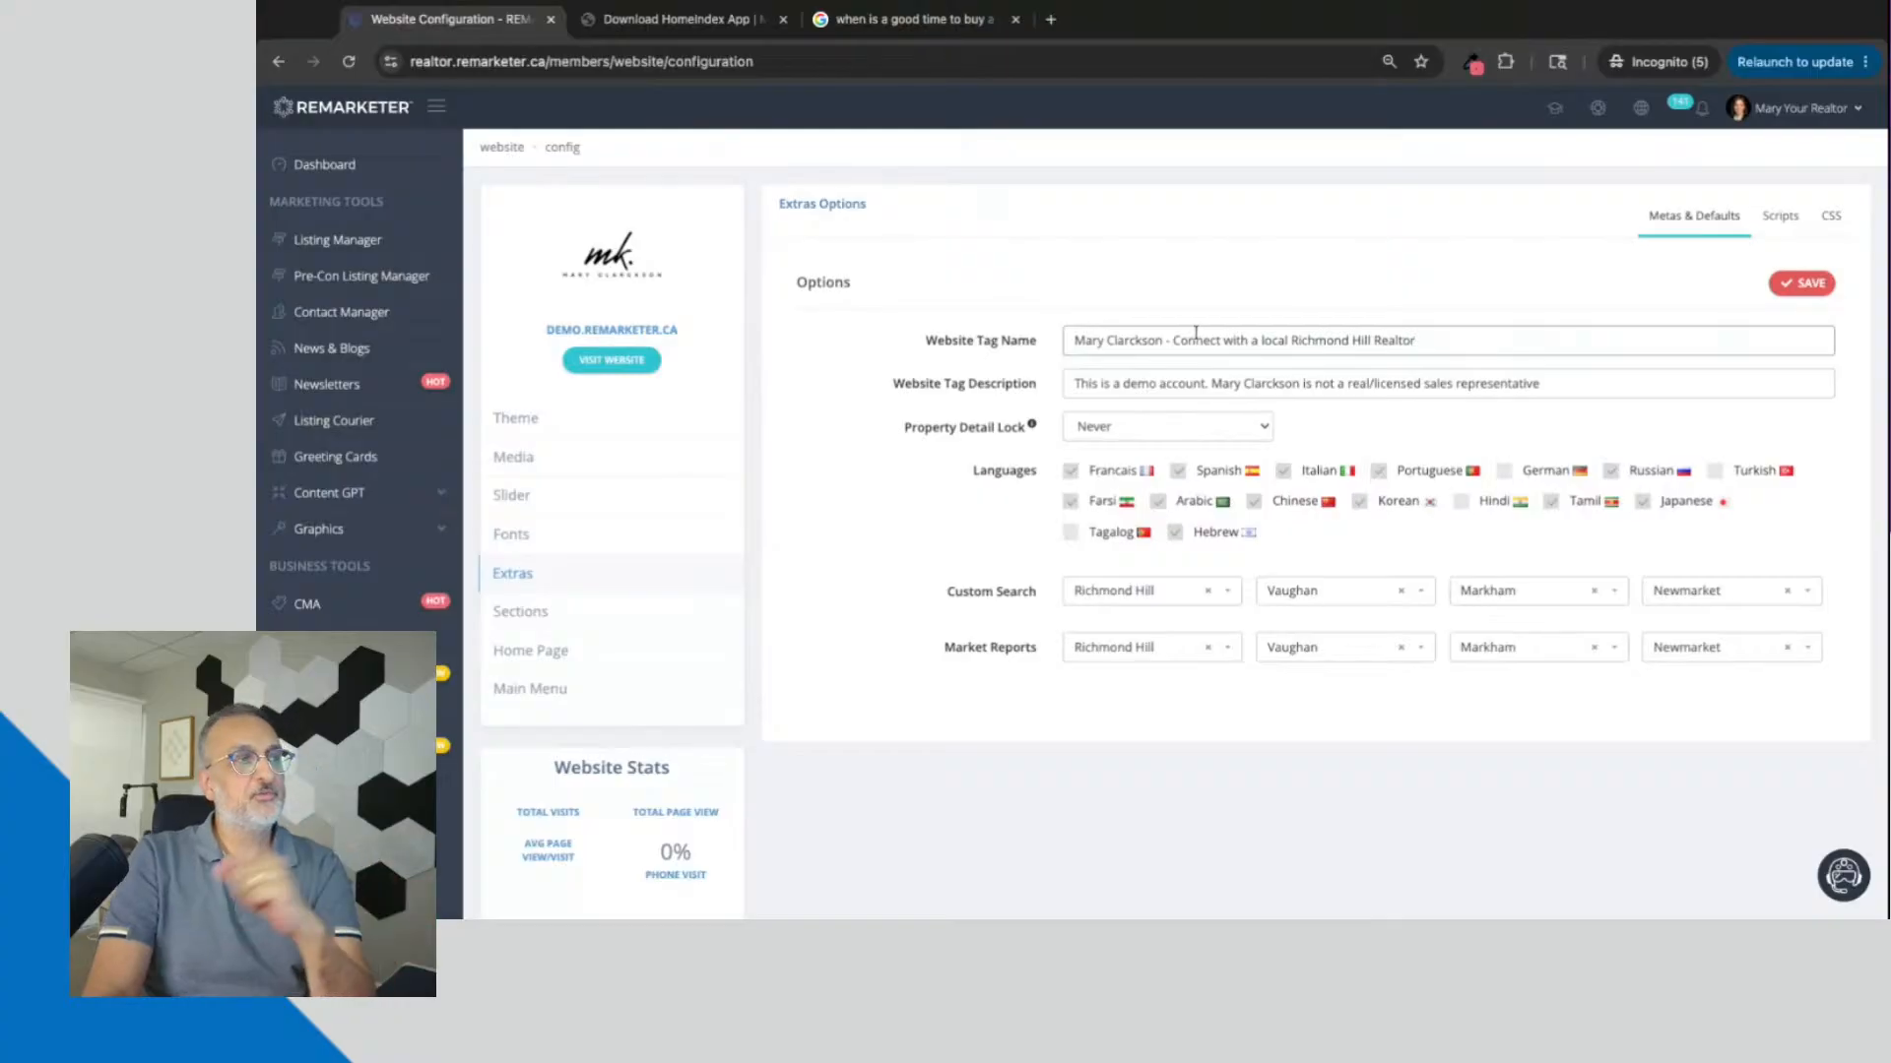
Step: Start a new page from the Website Custom Pages list and open its page settings
{"action": "scroll", "coordinate": [755, 828], "scroll_direction": "down", "scroll_amount": 1}
{"action": "scroll", "coordinate": [755, 827], "scroll_direction": "down", "scroll_amount": 5}
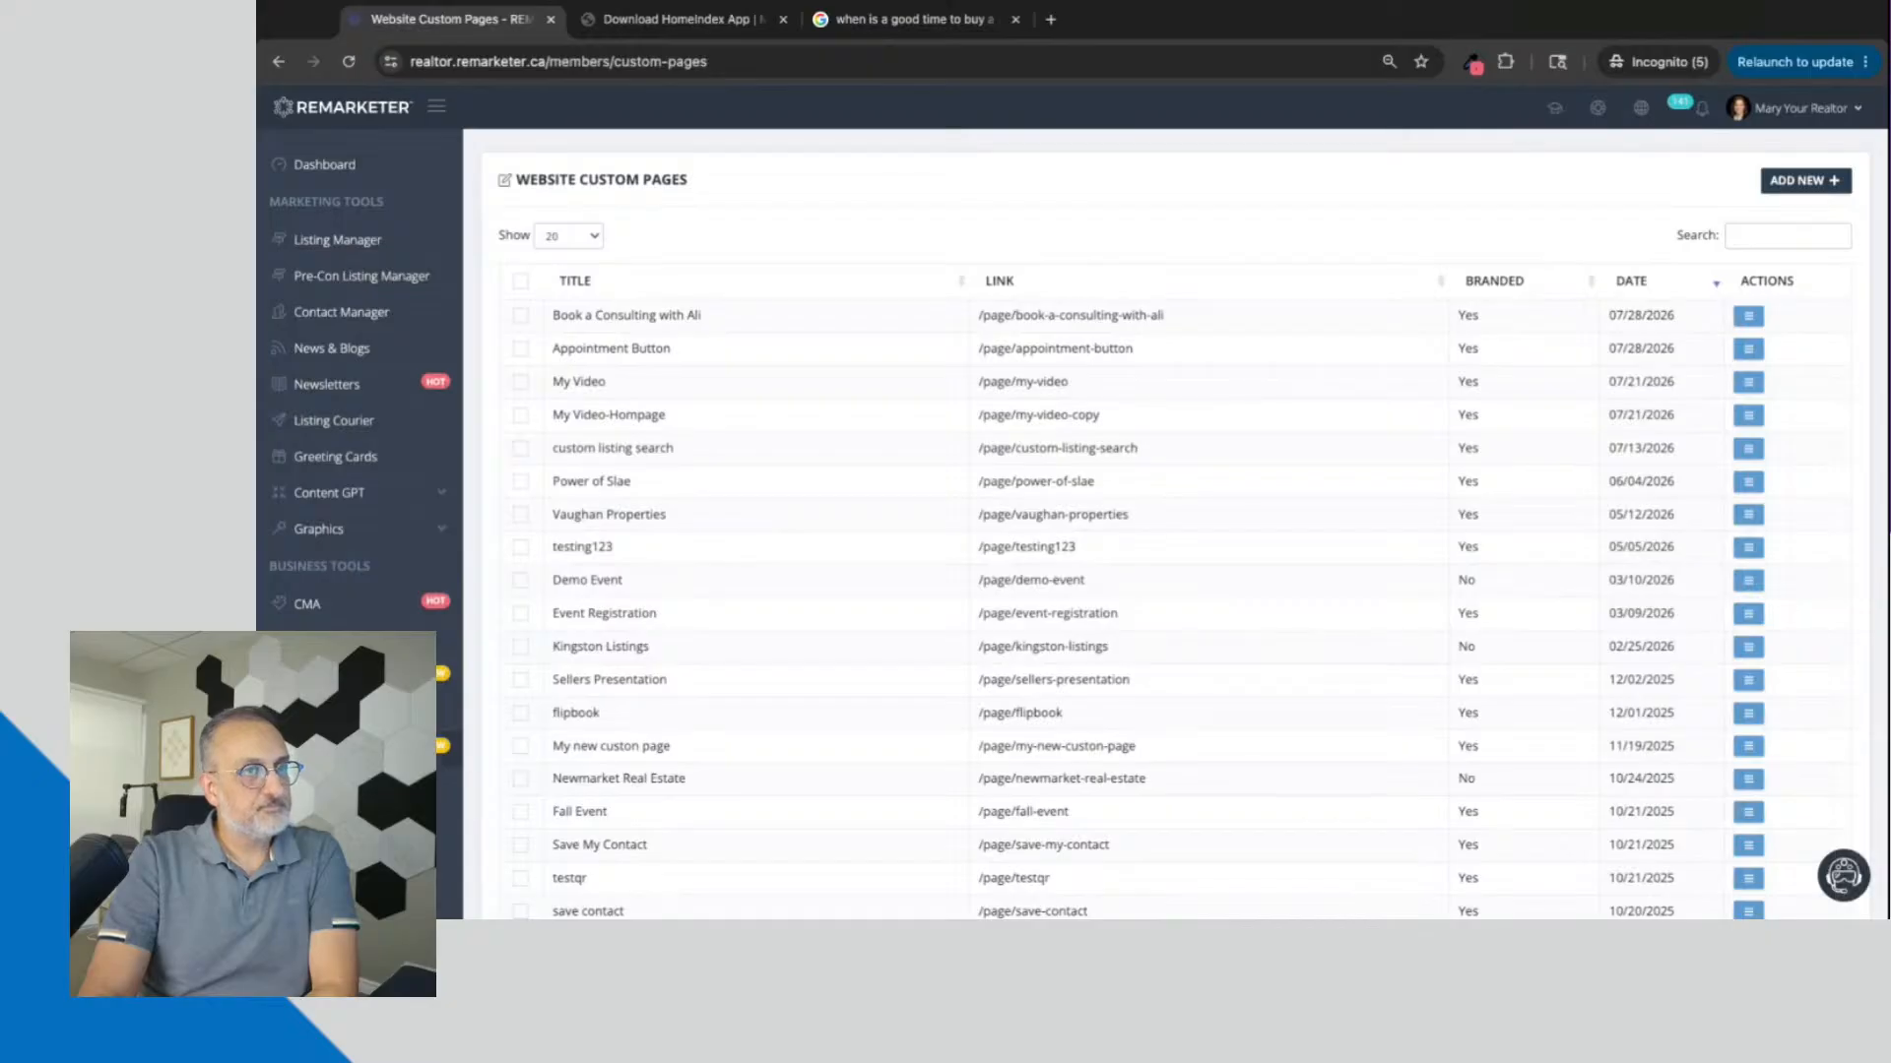
{"action": "left_click", "coordinate": [1793, 182]}
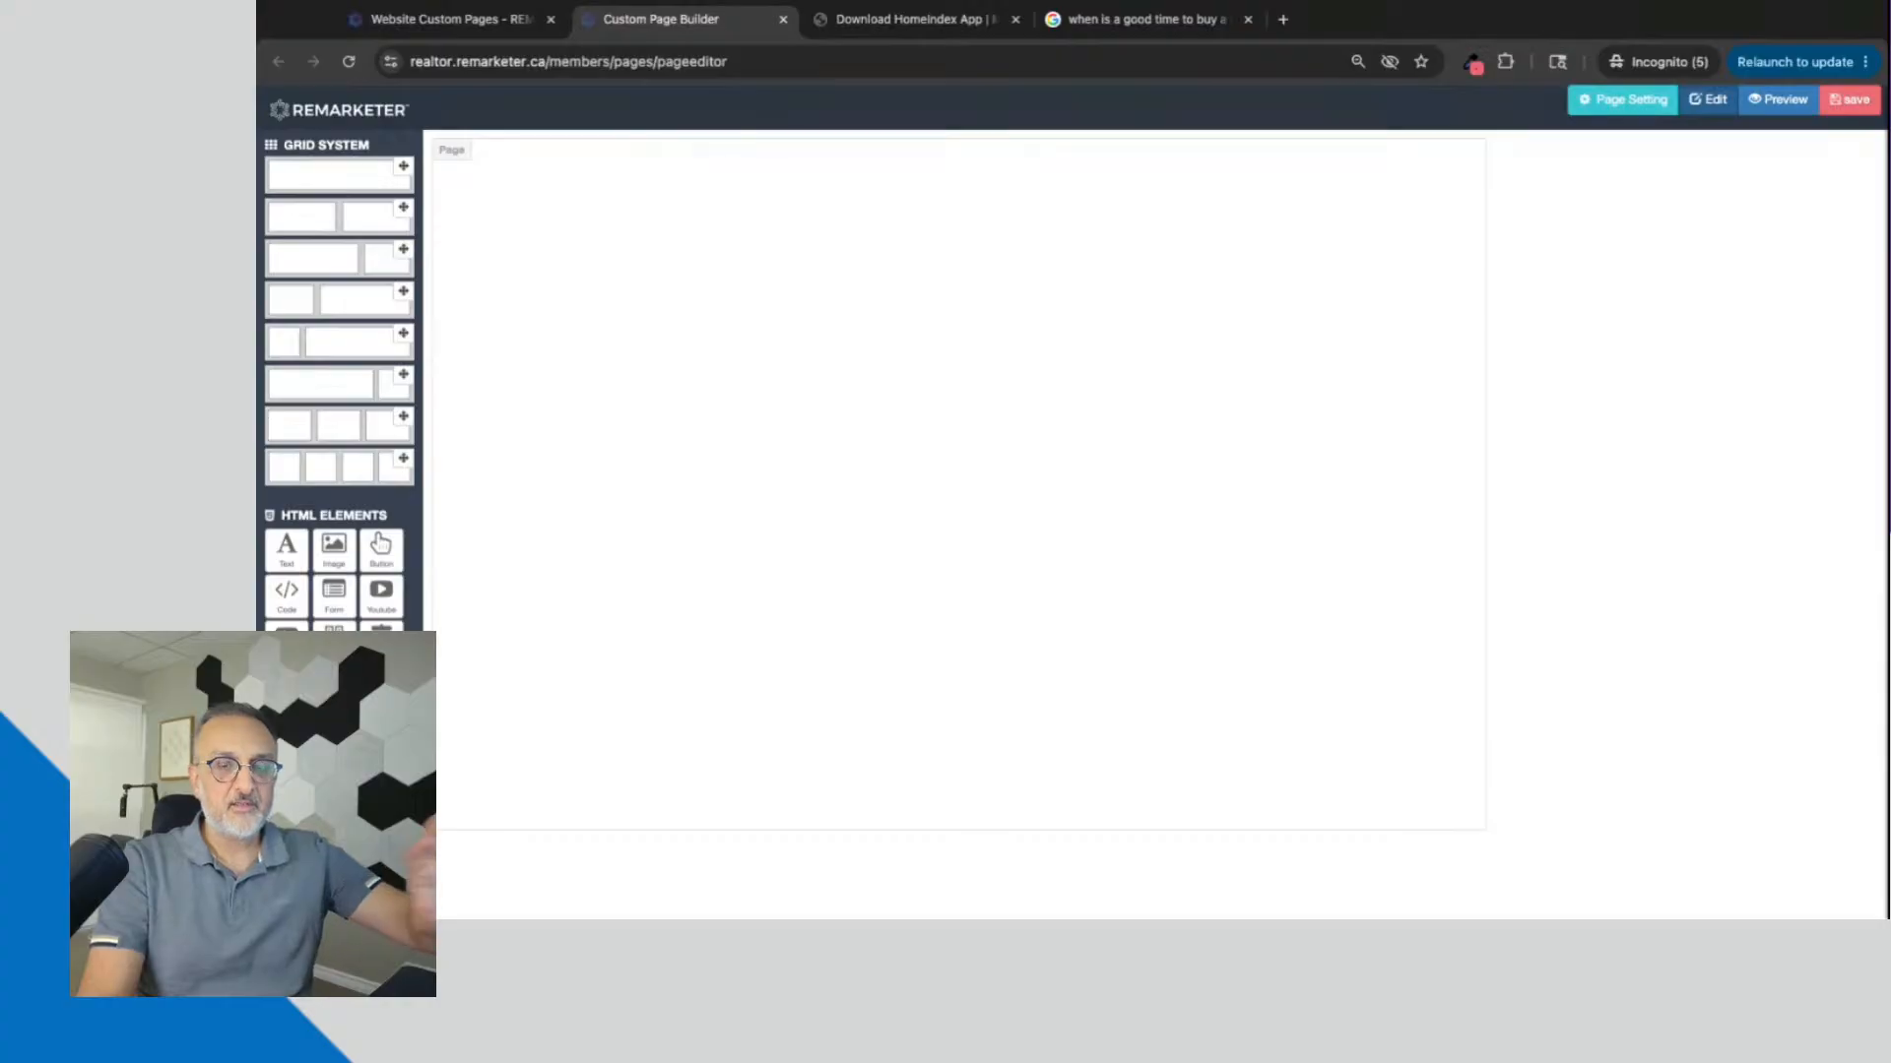
{"action": "left_click", "coordinate": [1630, 101]}
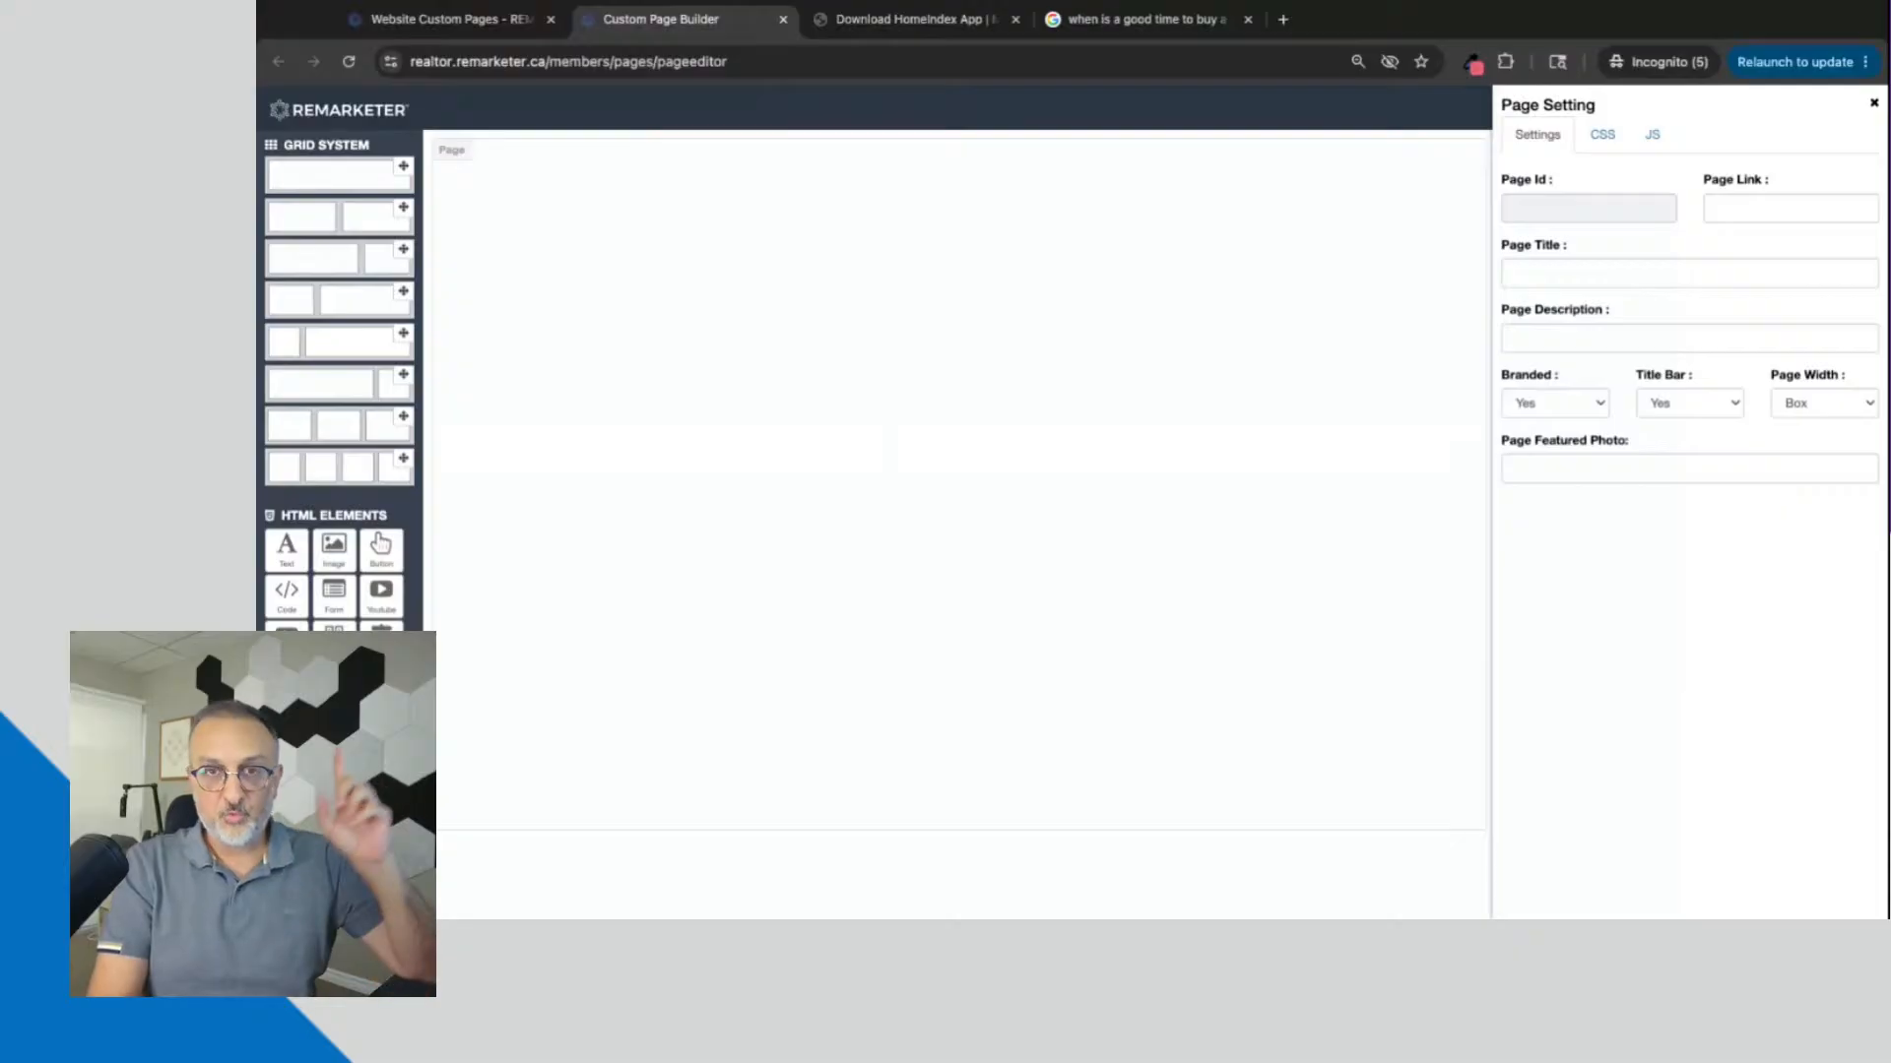
Step: Review the Download App page and the Google results, highlight the search query, and return to the Custom Page Builder
{"action": "left_click", "coordinate": [910, 21]}
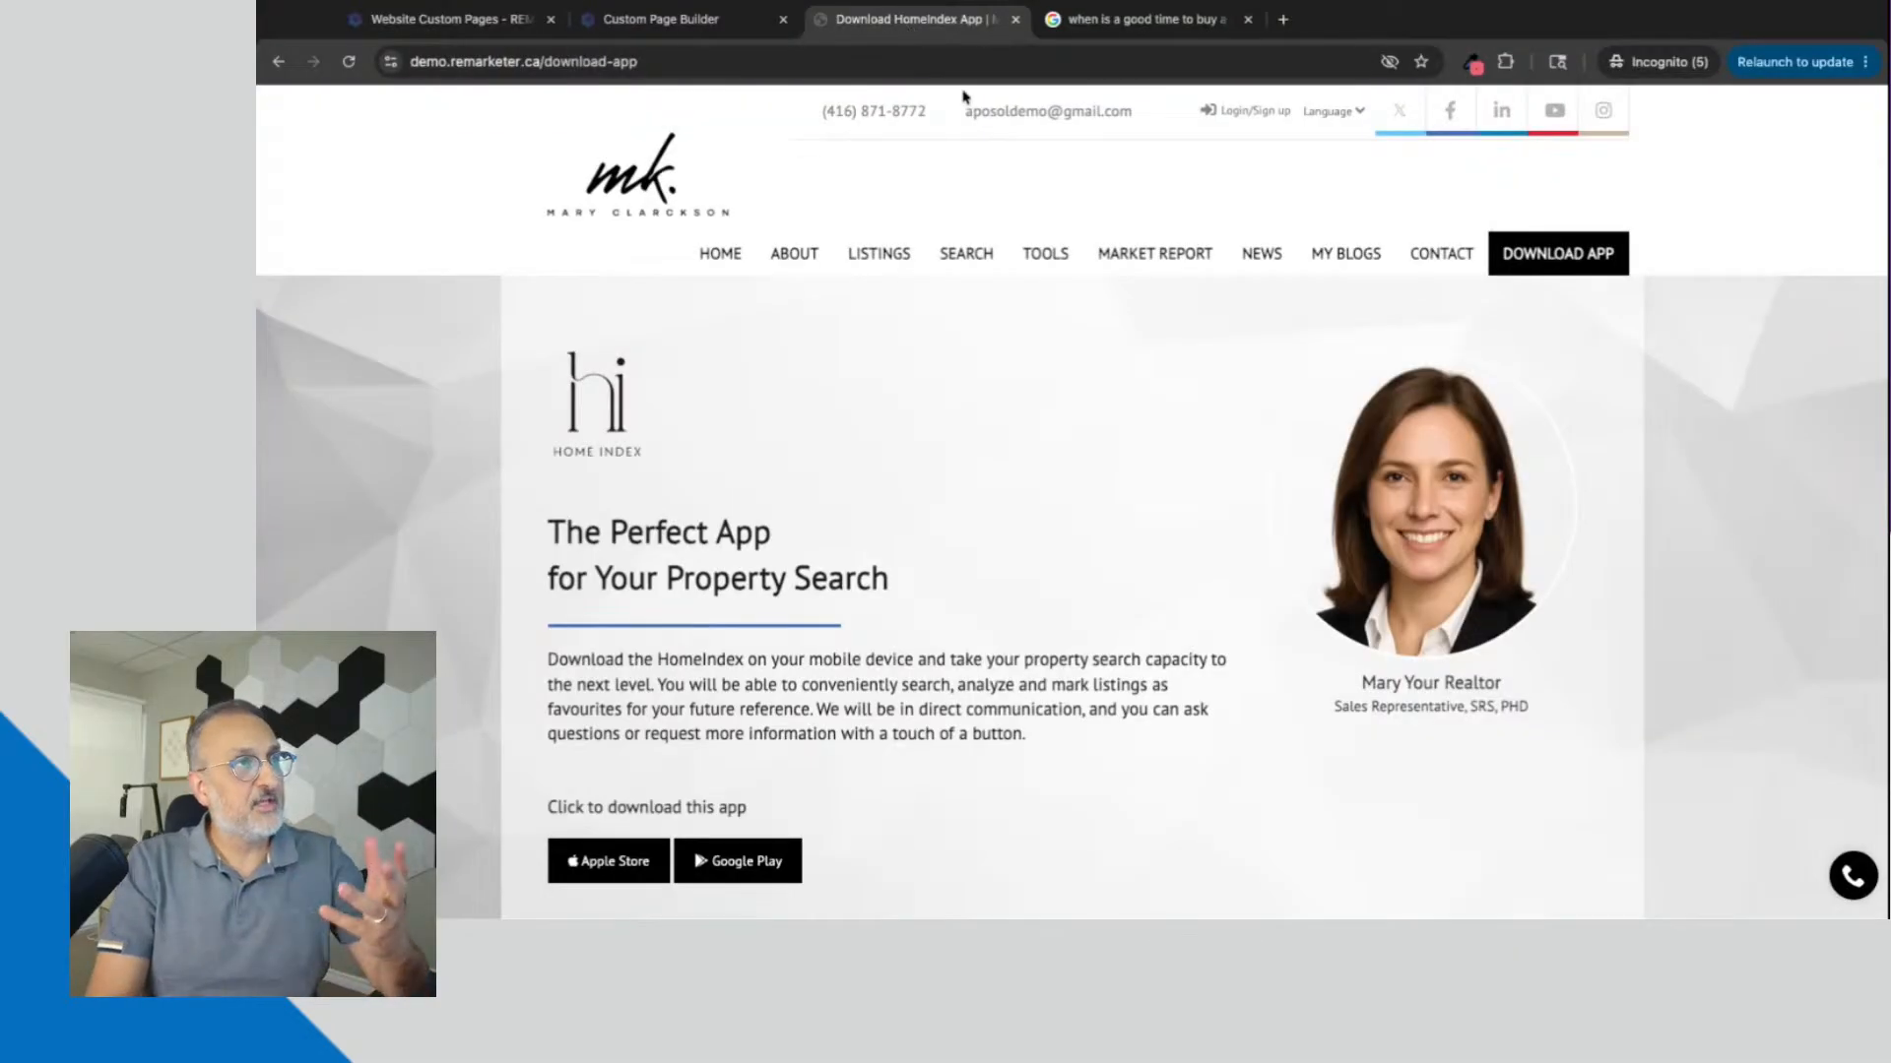
{"action": "left_click", "coordinate": [1143, 20]}
{"action": "triple_click", "coordinate": [483, 131]}
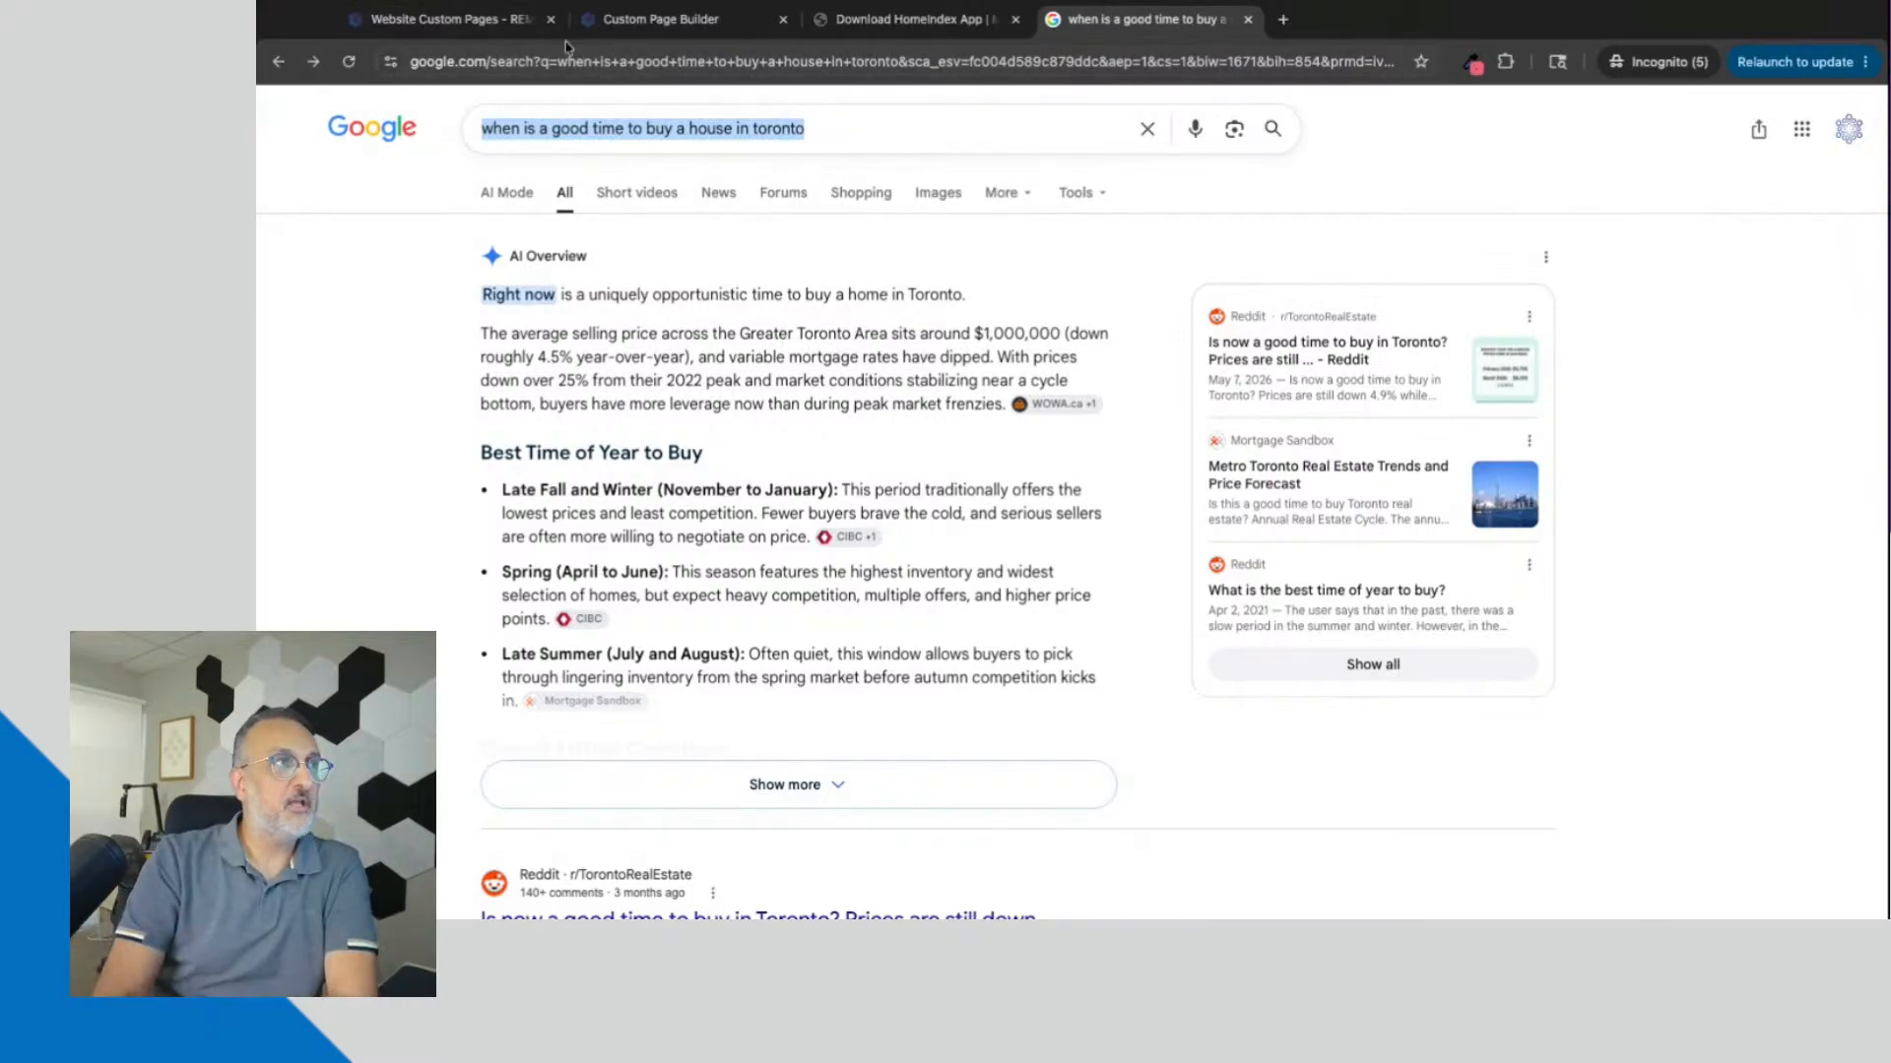
{"action": "left_click", "coordinate": [494, 27]}
{"action": "left_click", "coordinate": [627, 22]}
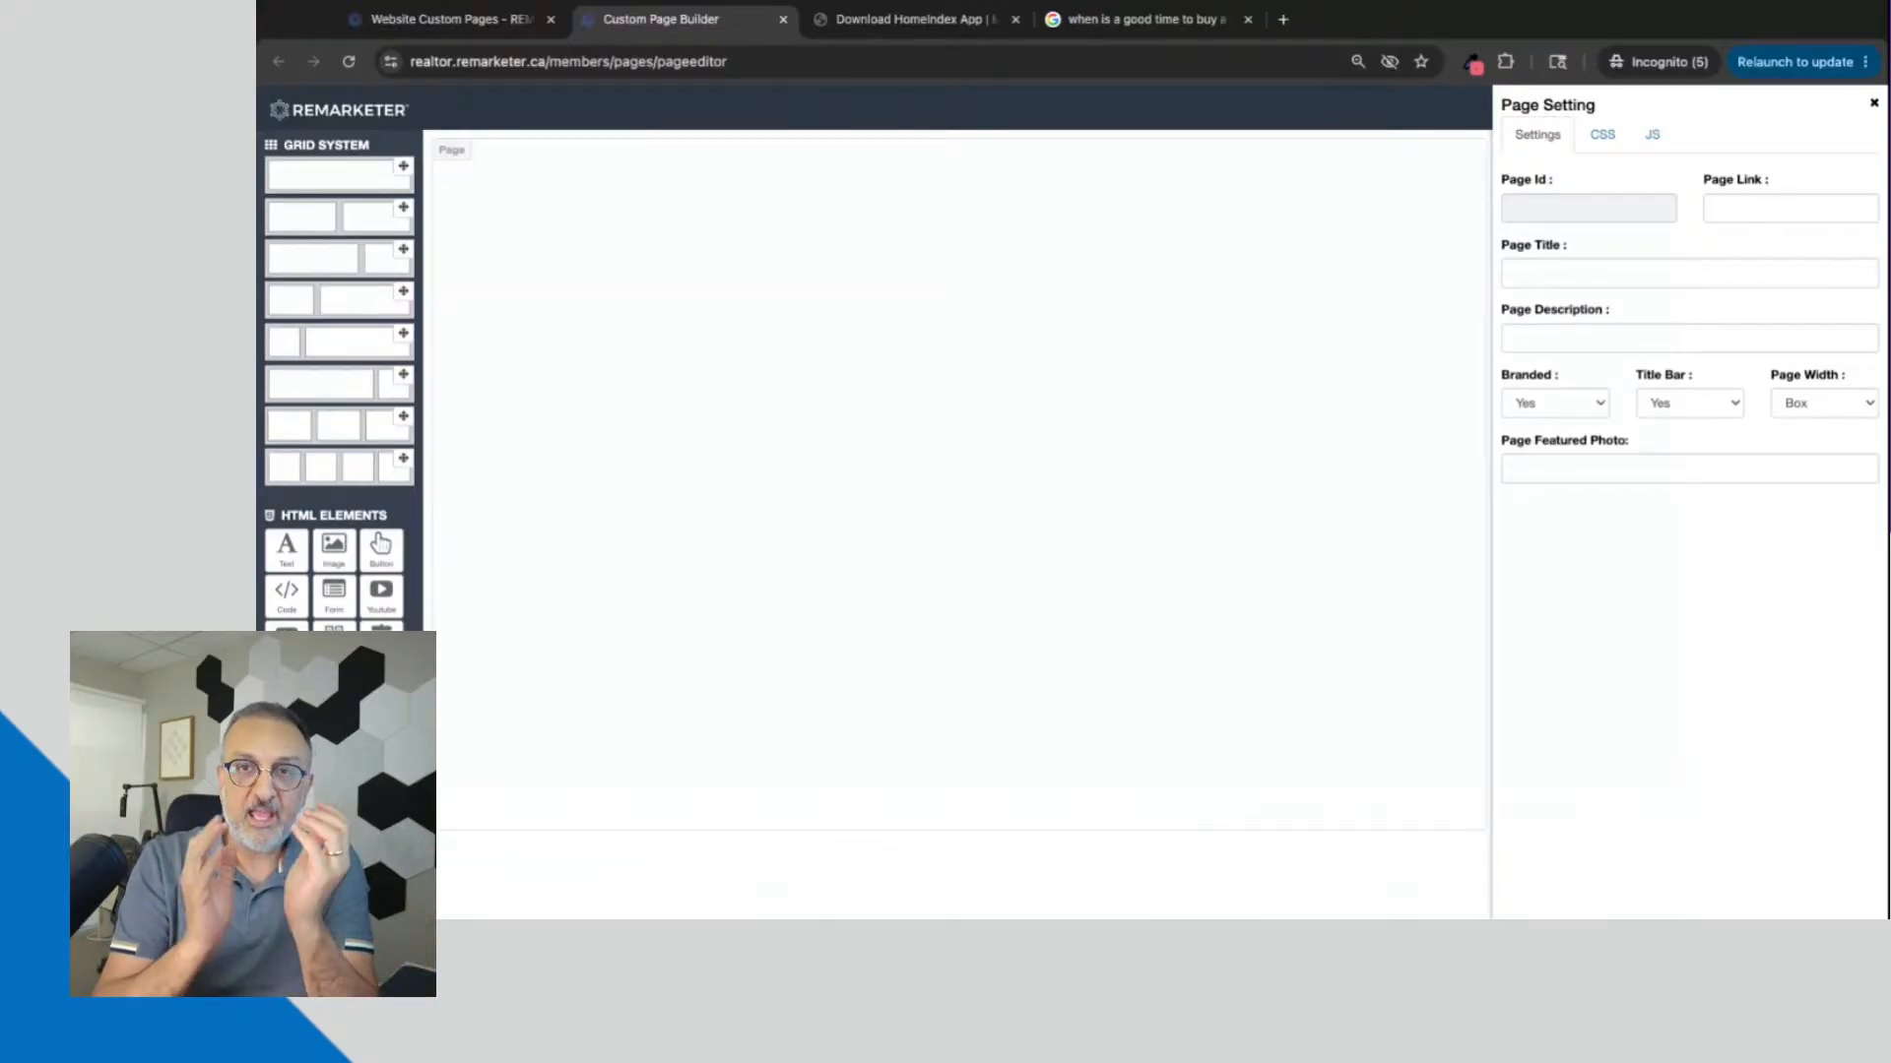
Step: Open the AI Mode answer to "when is a good time to buy a house in toronto" on Google and read through it
{"action": "left_click", "coordinate": [1142, 19]}
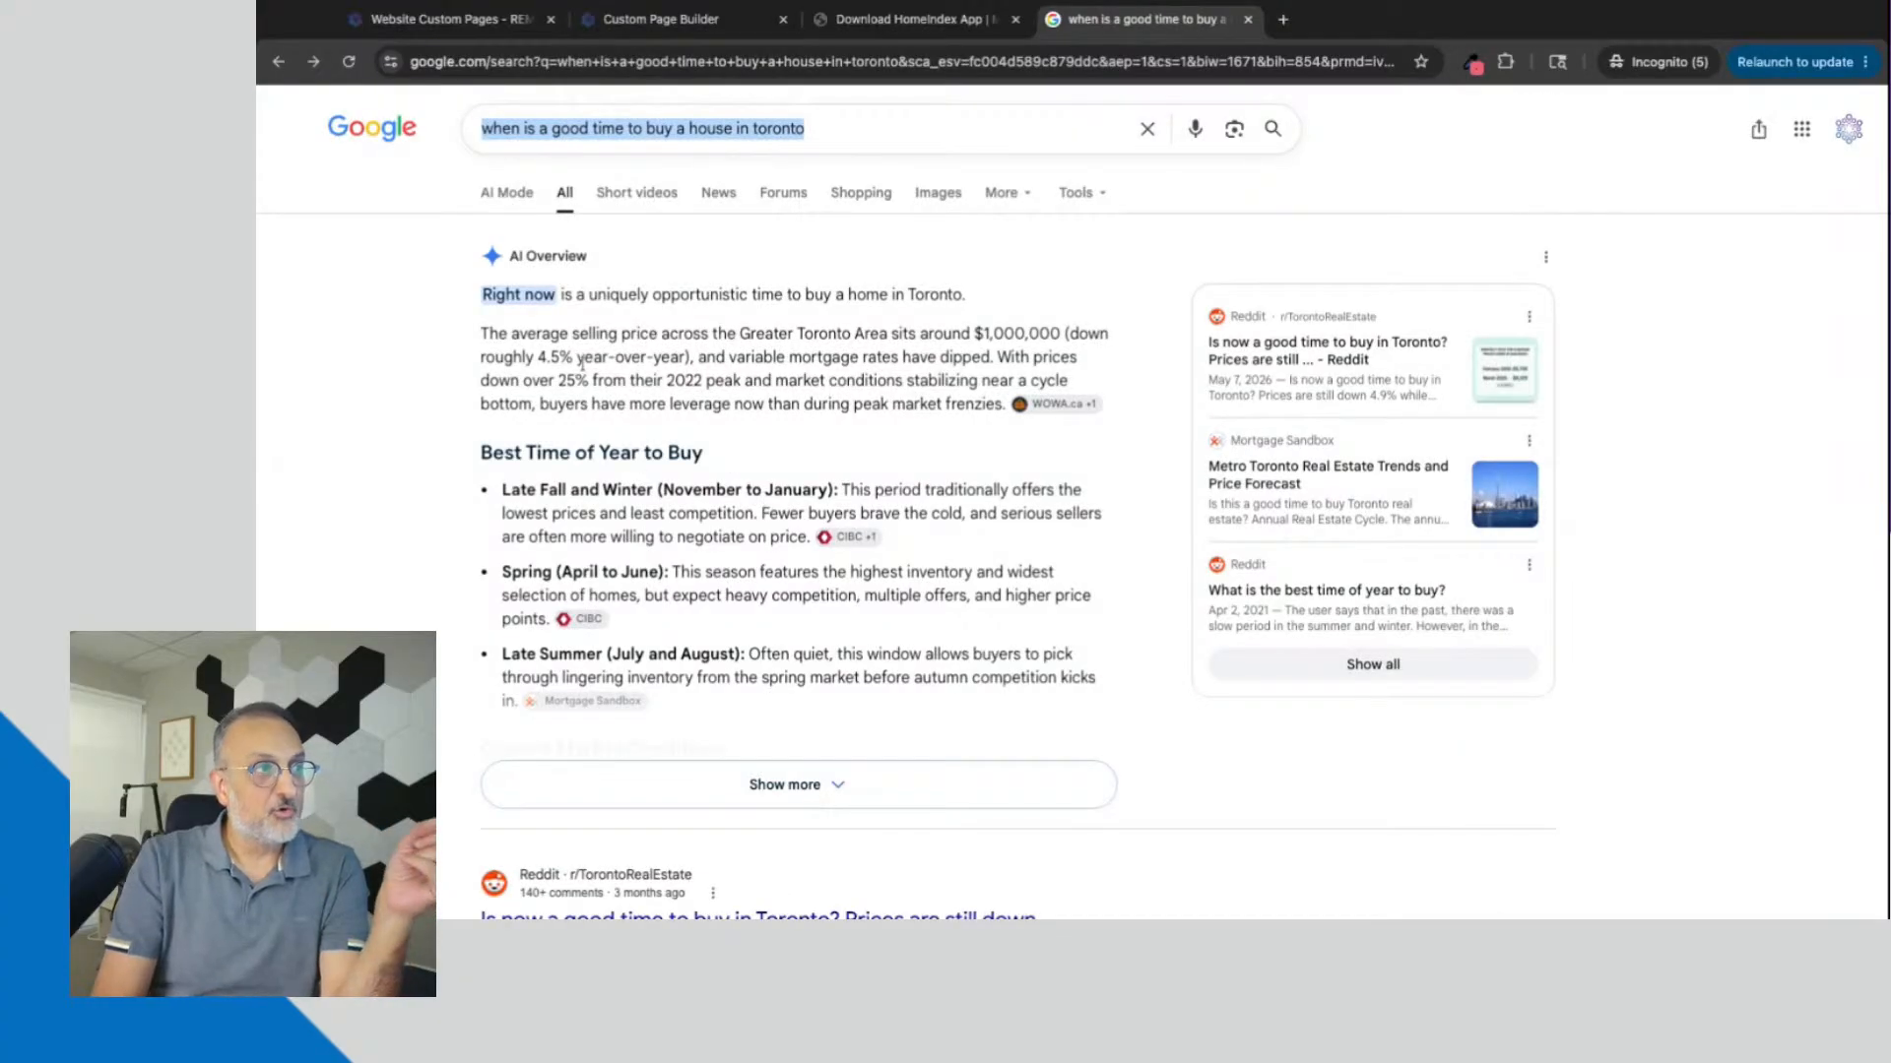
{"action": "left_click", "coordinate": [513, 195]}
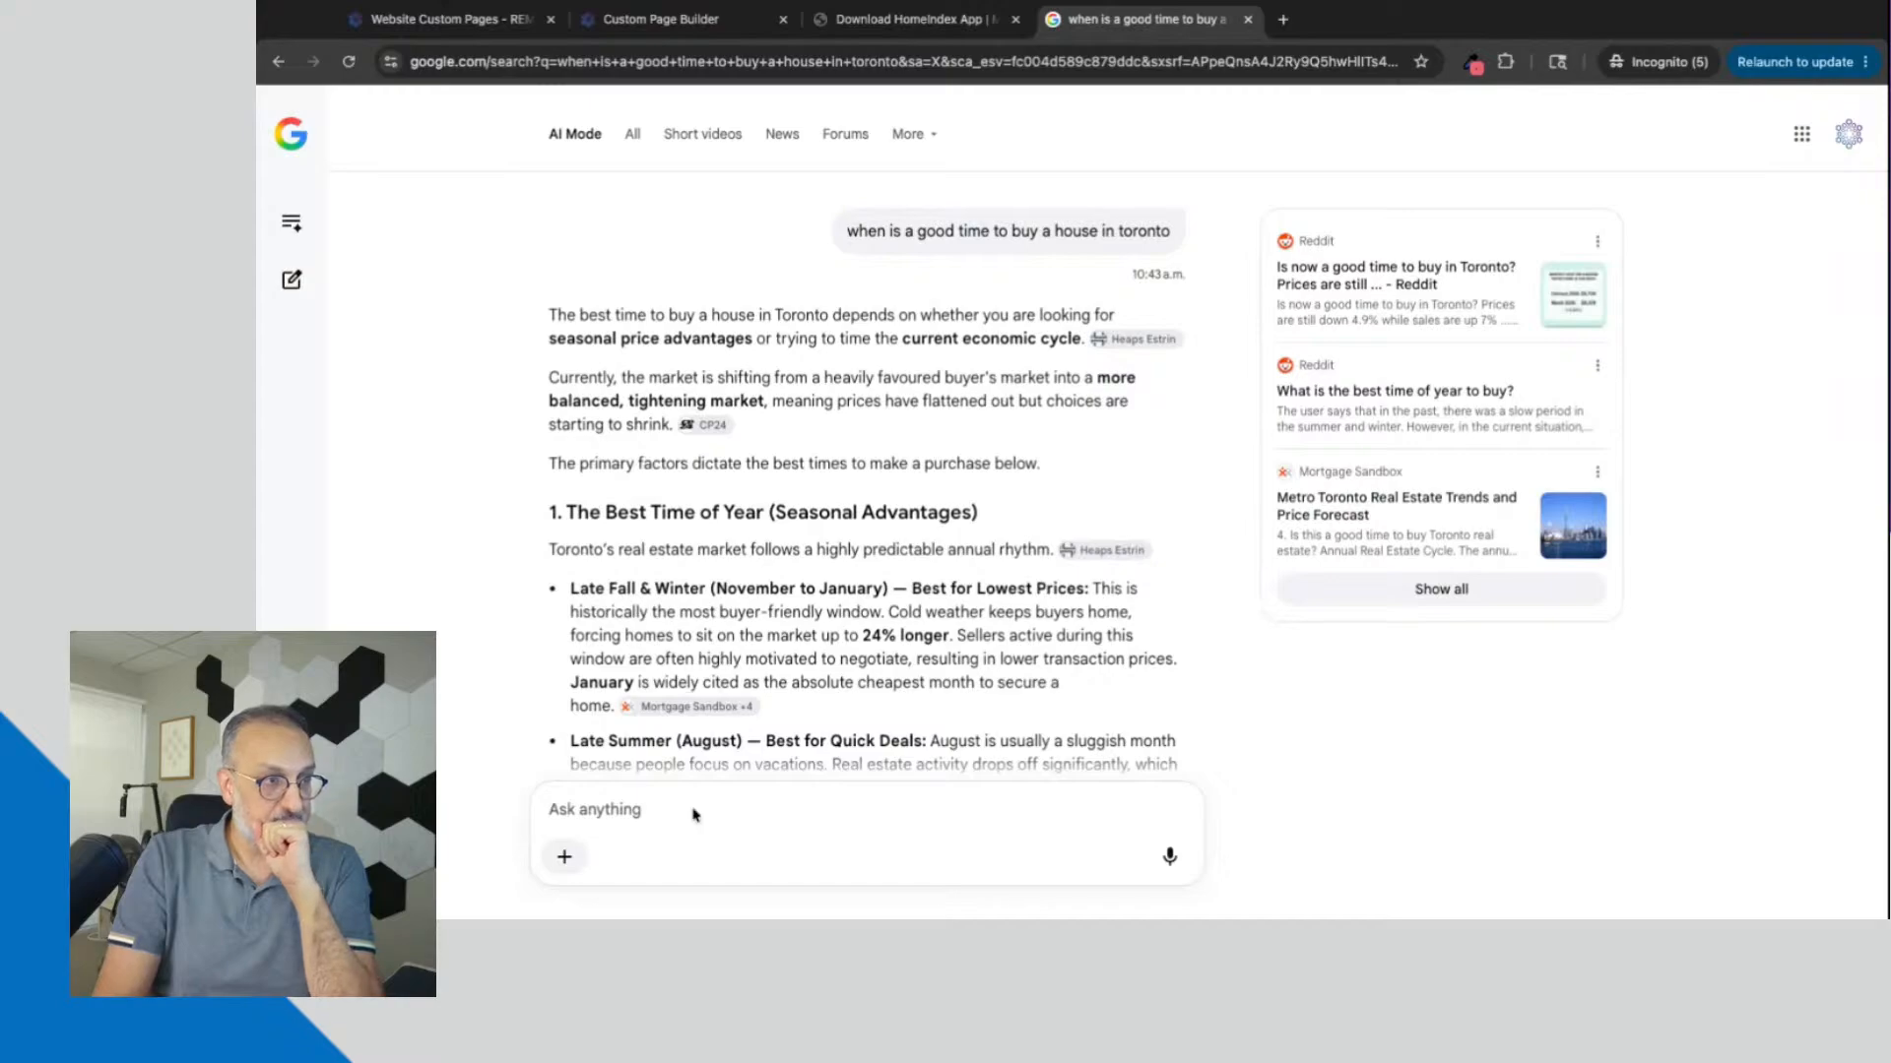
{"action": "left_click_drag", "start_coordinate": [999, 230], "coordinate": [1135, 231]}
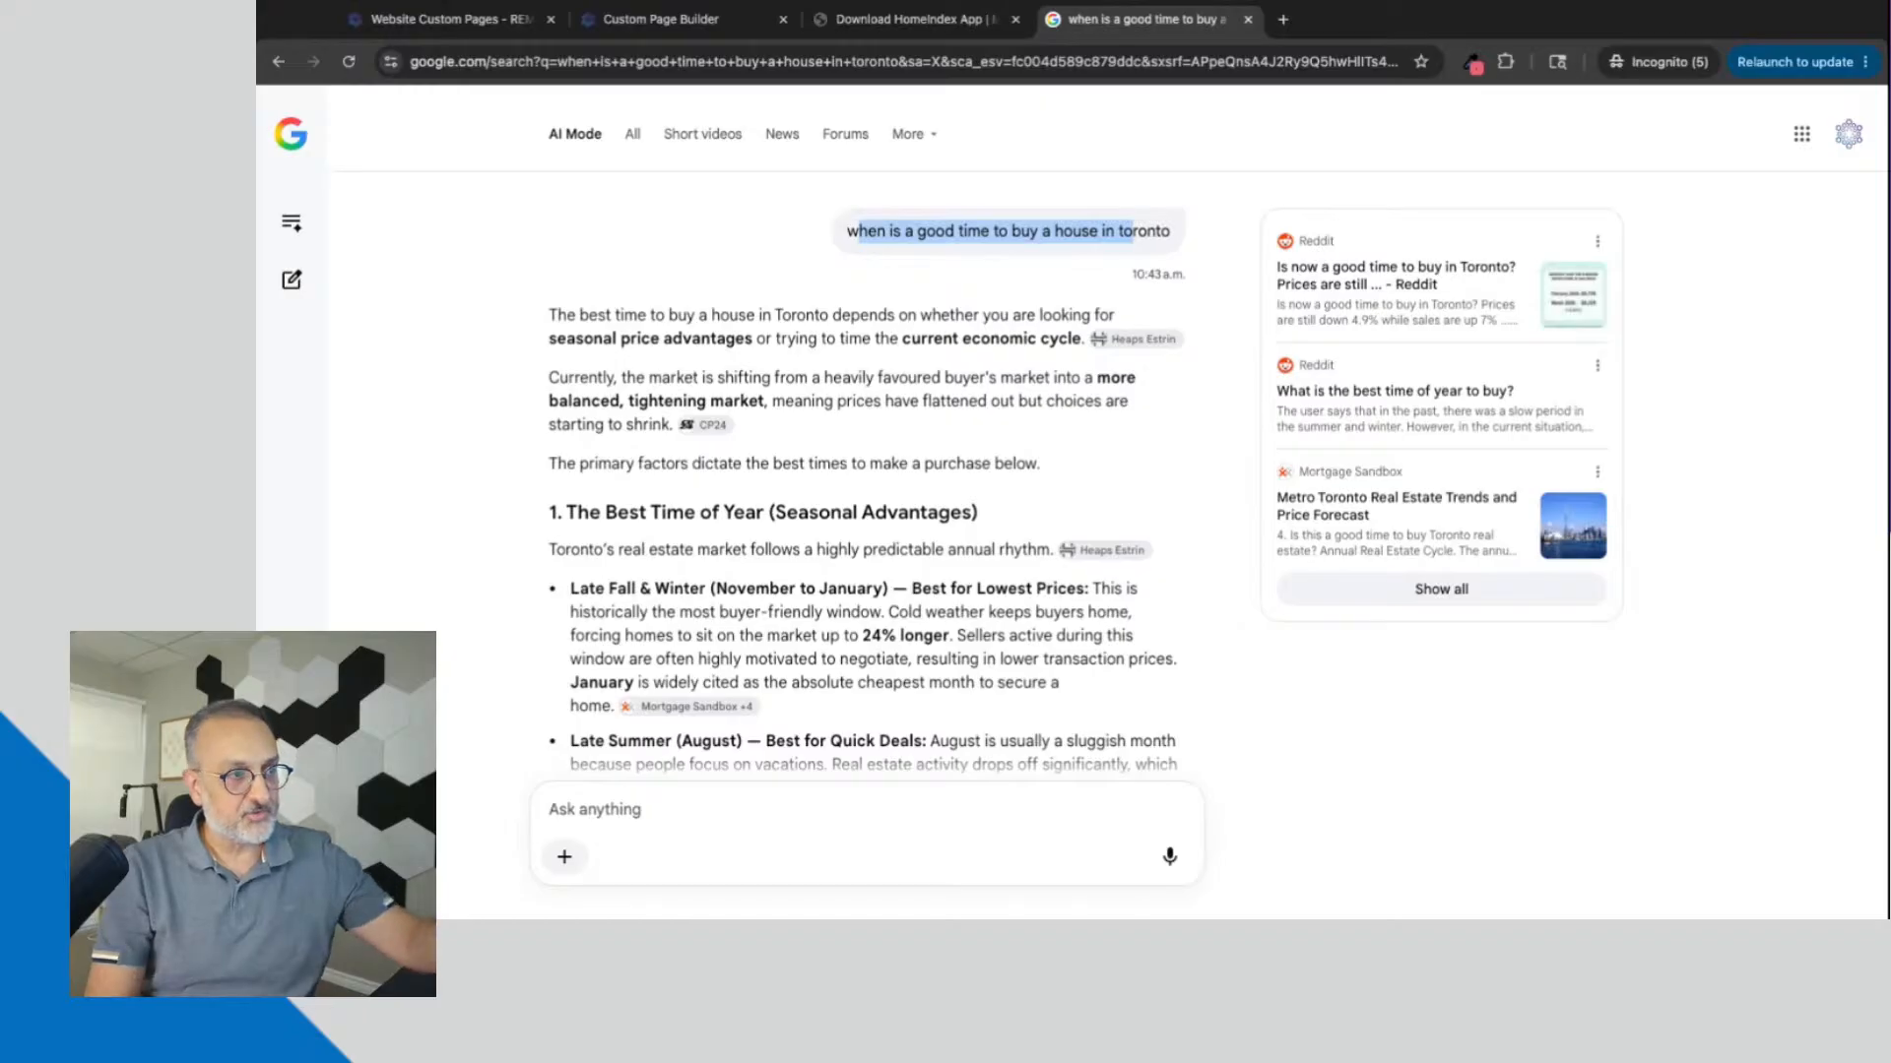
{"action": "scroll", "coordinate": [863, 478], "scroll_direction": "down", "scroll_amount": 2}
{"action": "scroll", "coordinate": [863, 478], "scroll_direction": "up", "scroll_amount": 2}
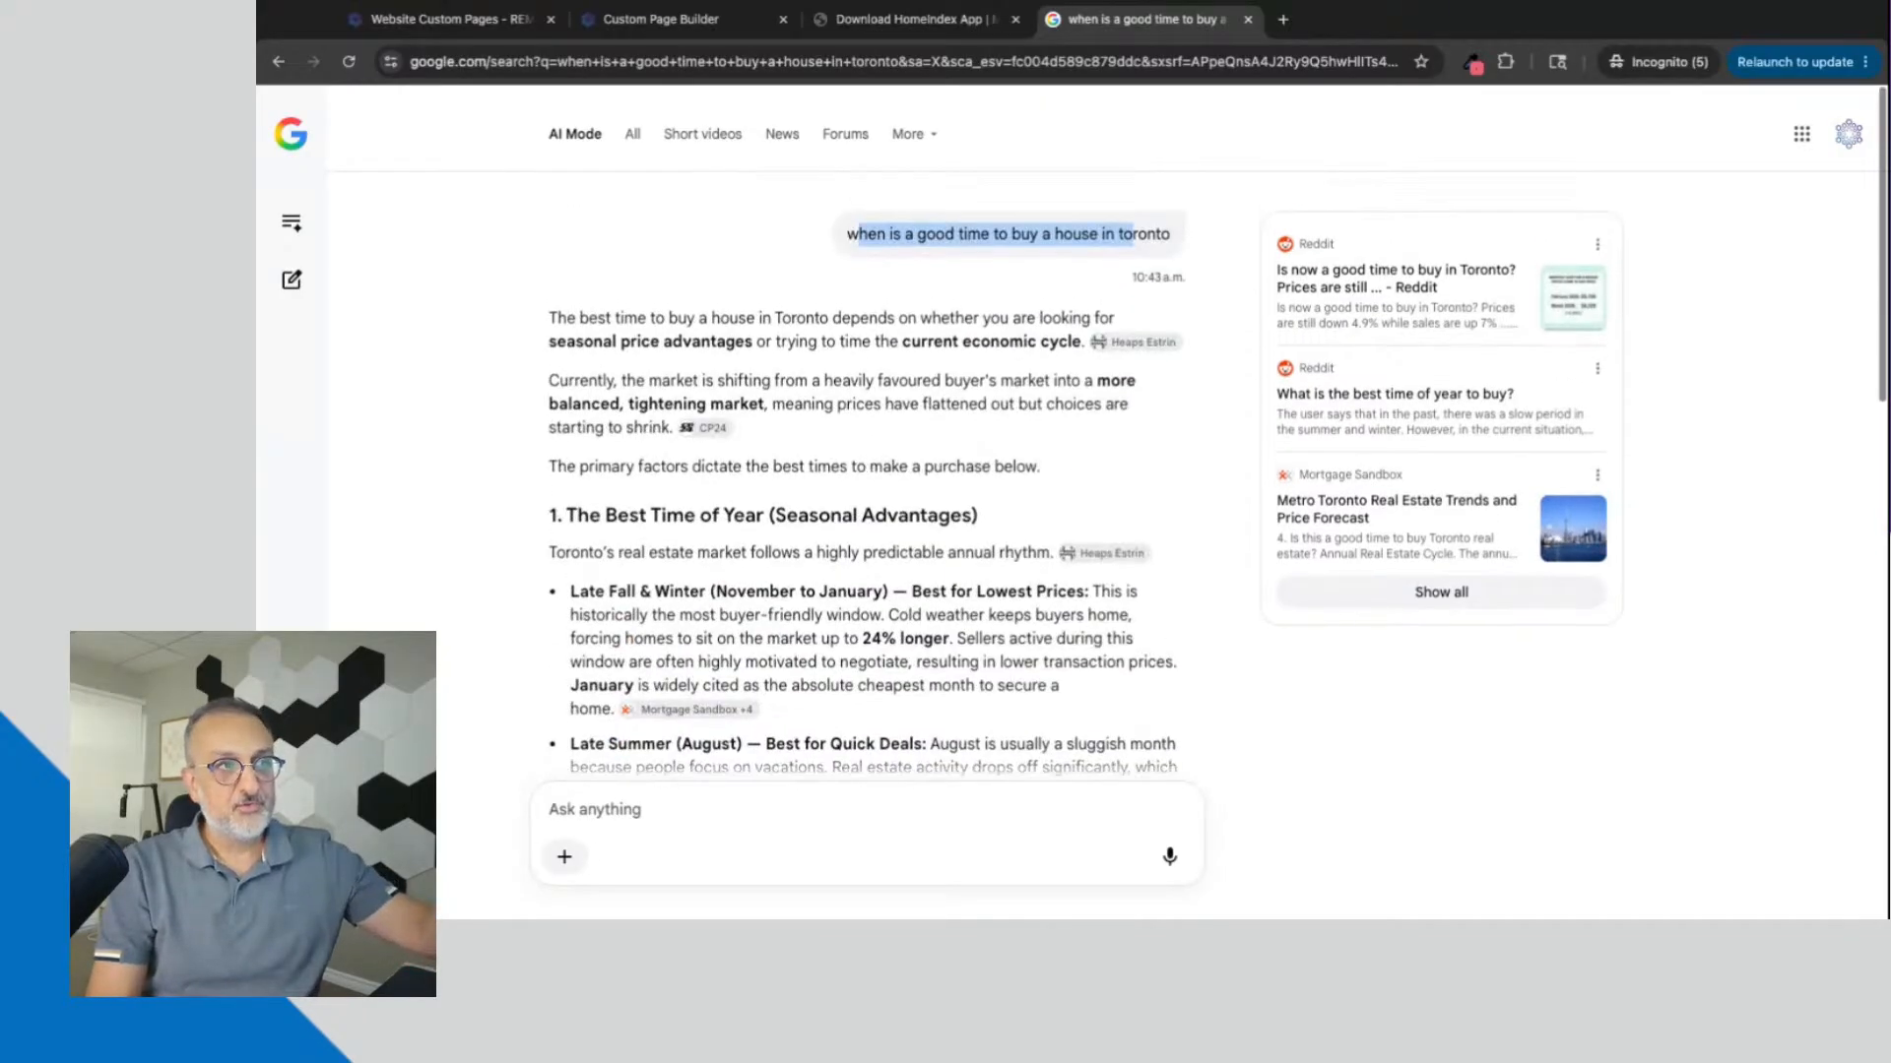
{"action": "left_click", "coordinate": [826, 368]}
{"action": "scroll", "coordinate": [825, 368], "scroll_direction": "down", "scroll_amount": 1}
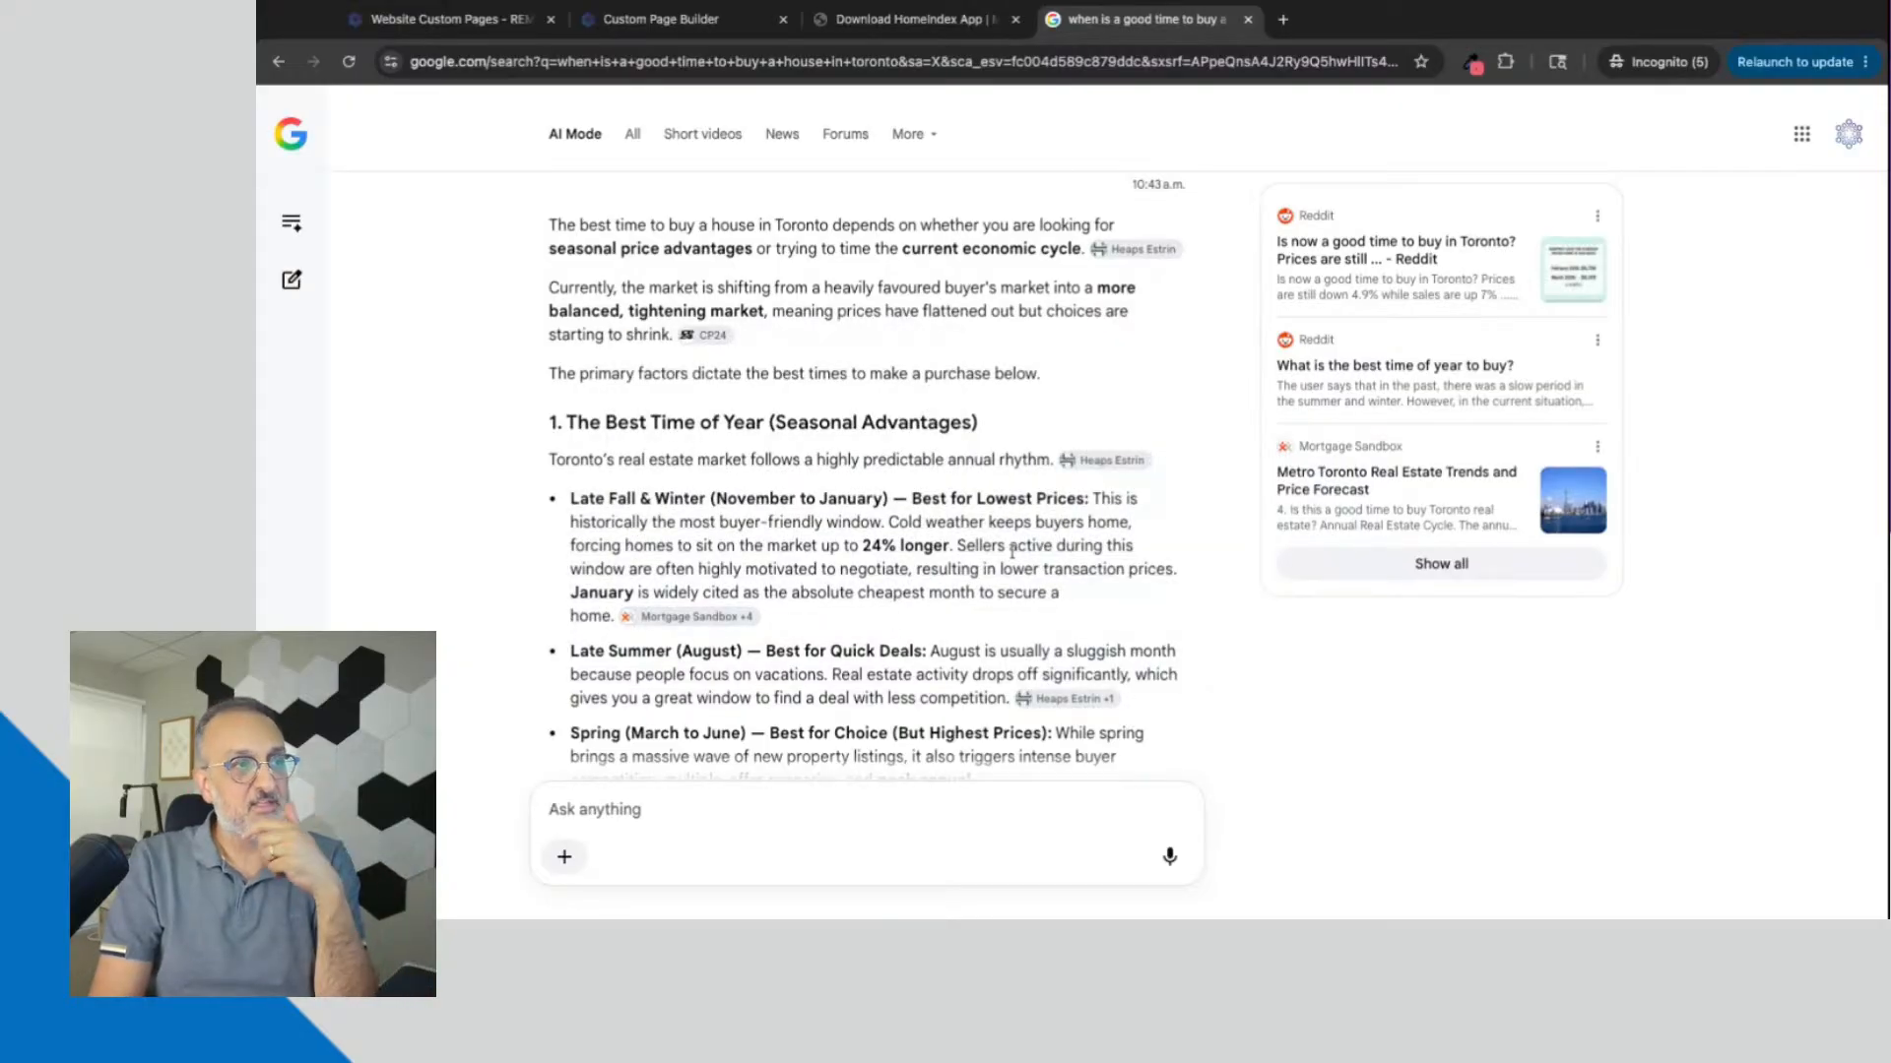
{"action": "scroll", "coordinate": [1012, 551], "scroll_direction": "down", "scroll_amount": 3}
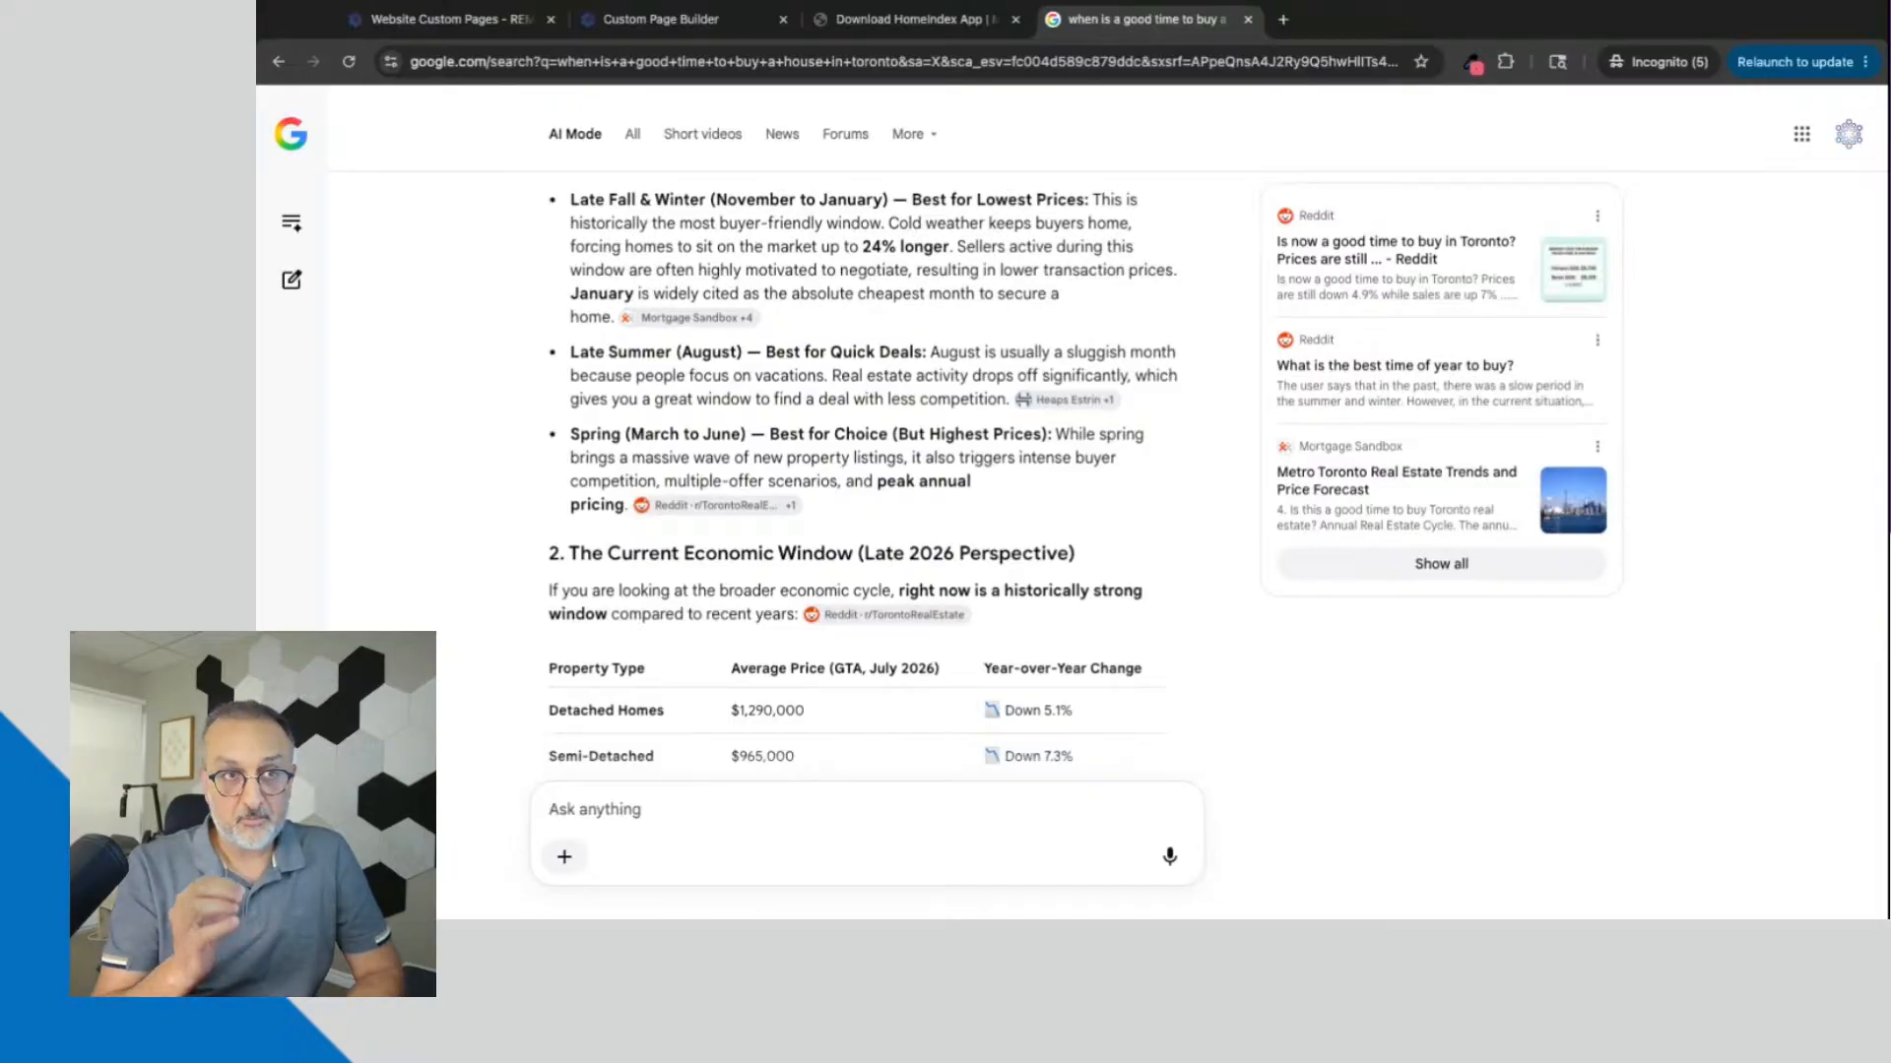
Step: Return to the Custom Page Builder, point out the Page Title and Page Description fields, and leave the page settings closed
{"action": "left_click", "coordinate": [666, 22]}
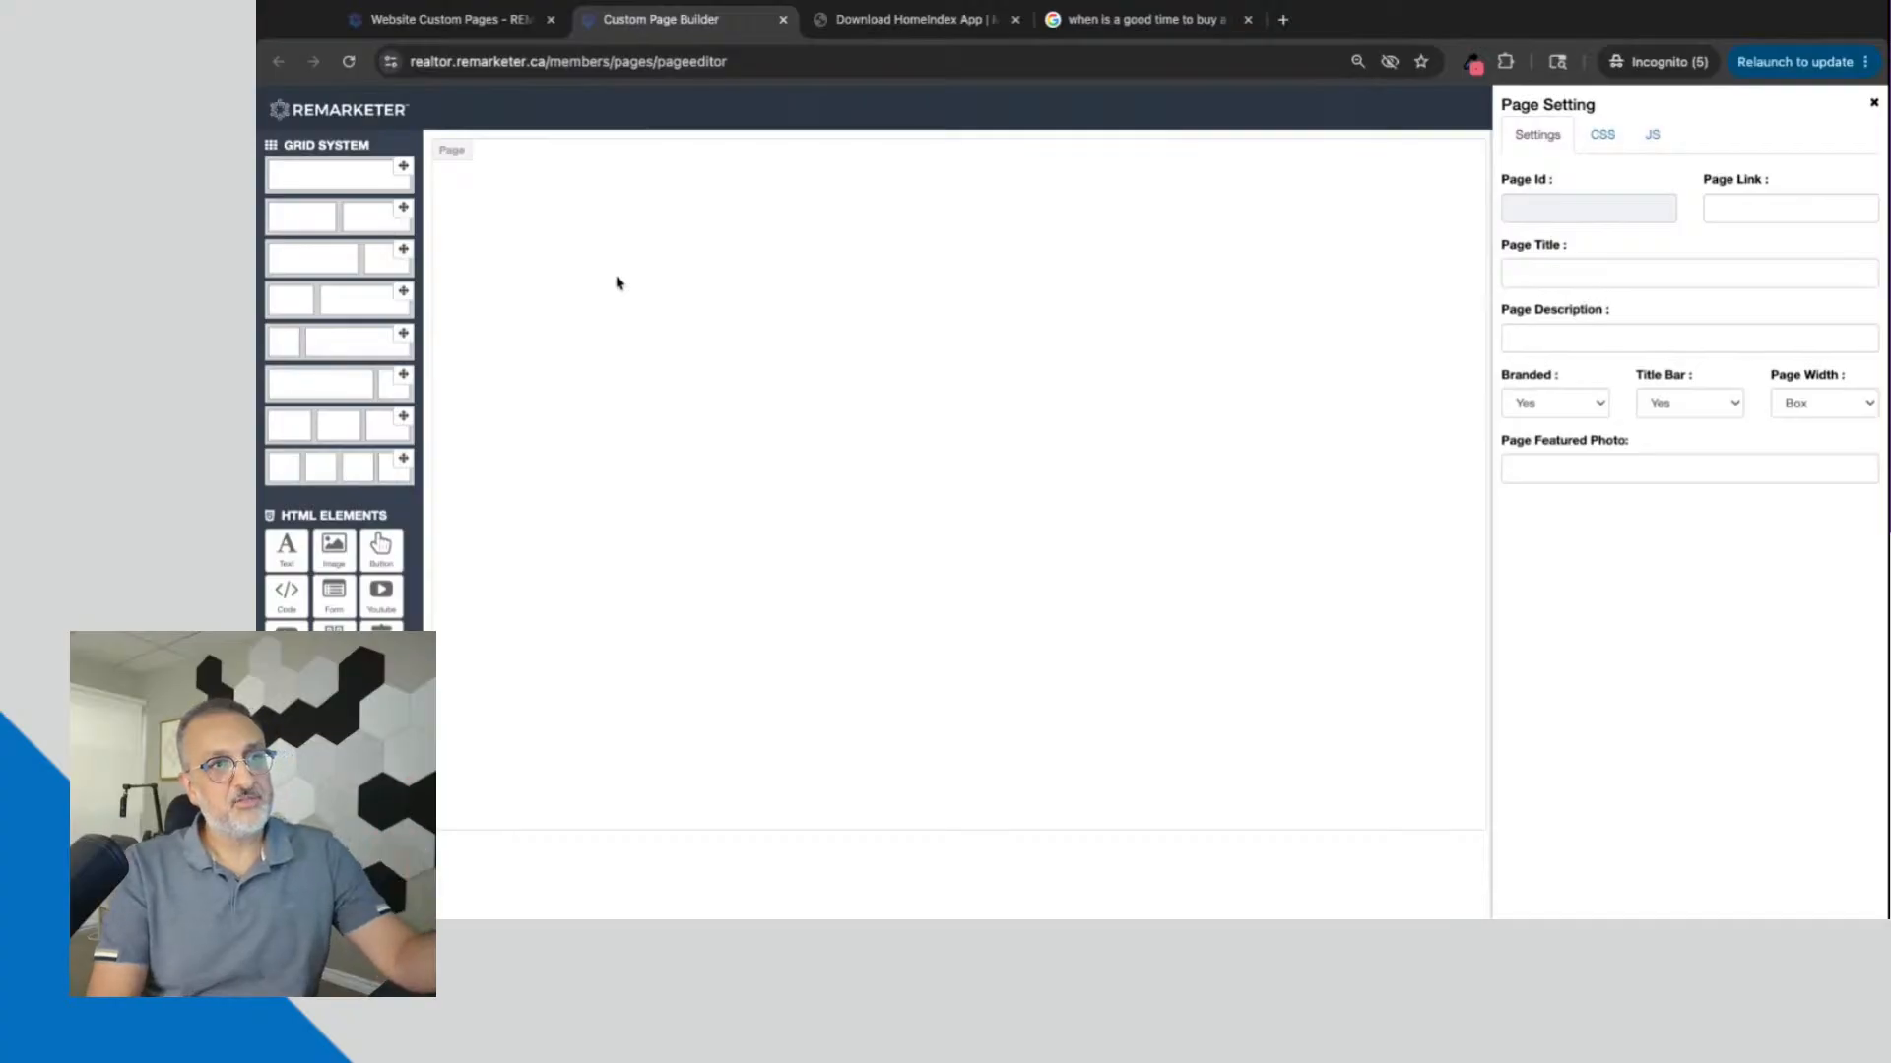
{"action": "left_click", "coordinate": [1584, 278]}
{"action": "left_click", "coordinate": [1545, 336]}
{"action": "left_click", "coordinate": [1874, 104]}
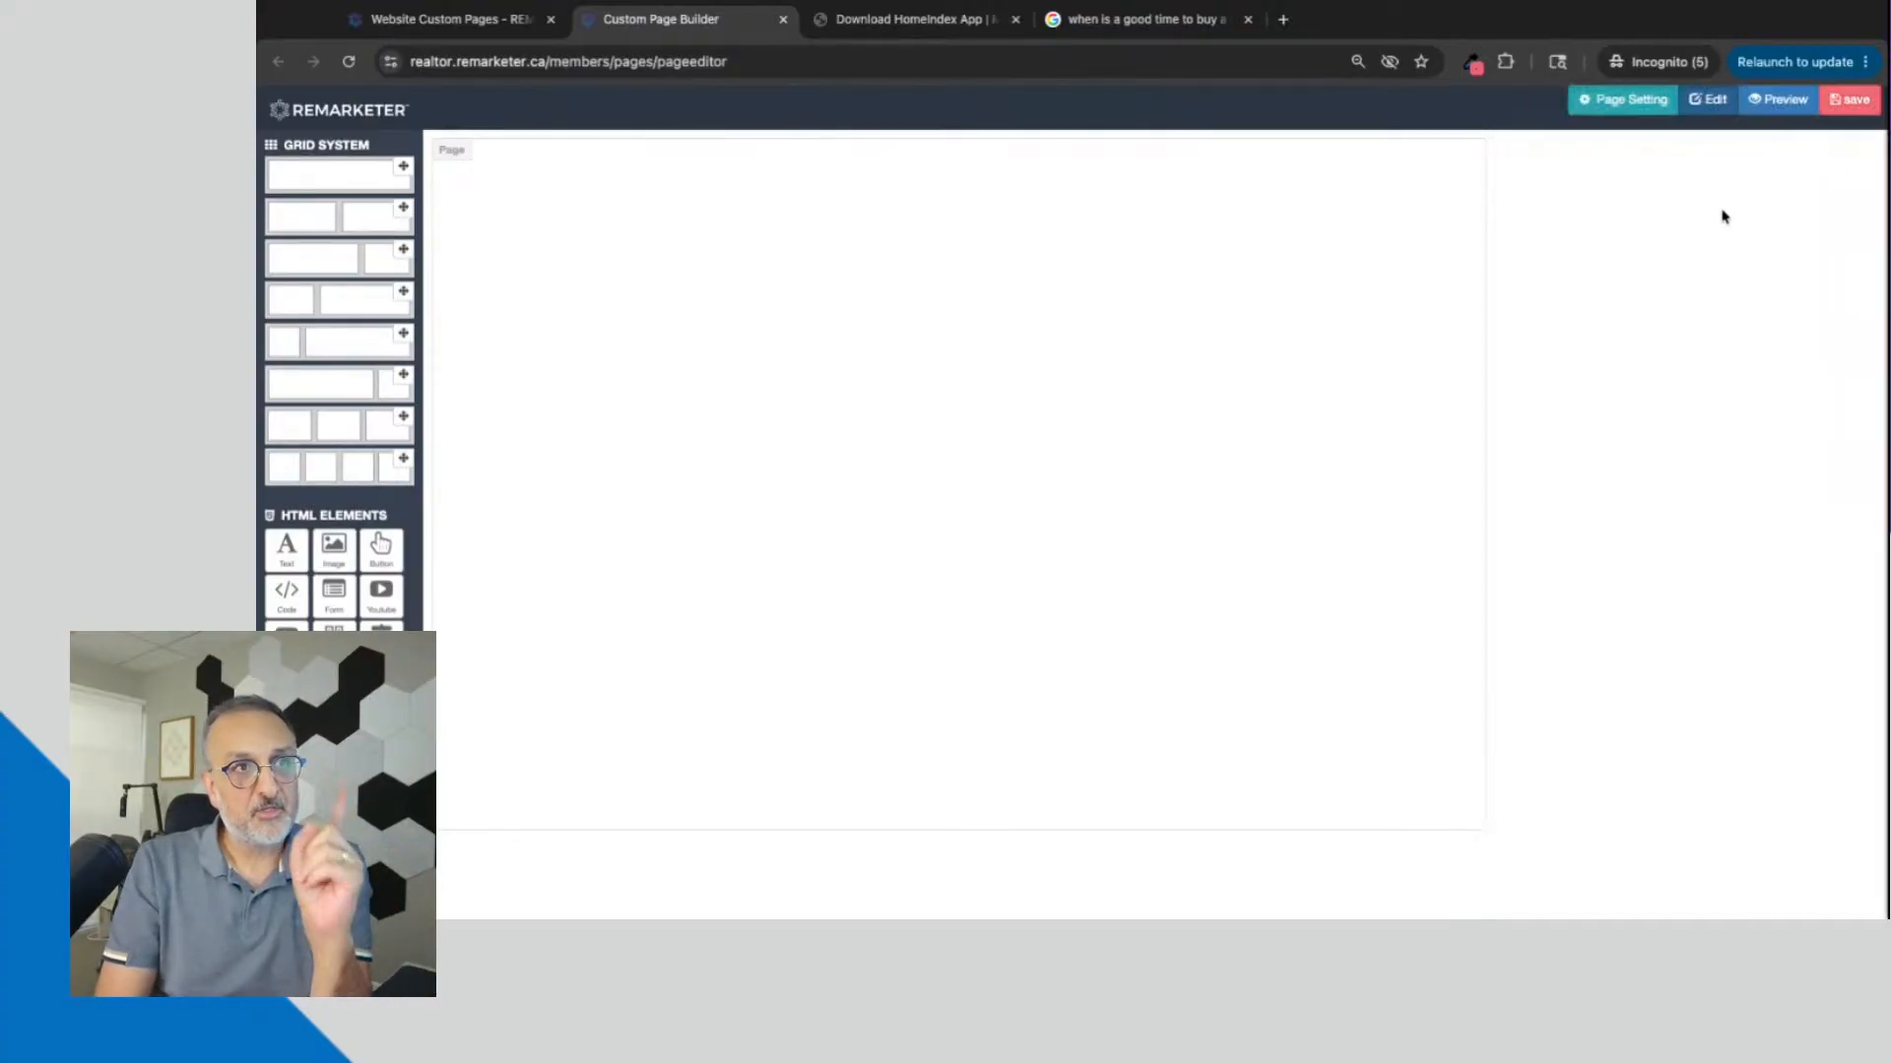
{"action": "left_click", "coordinate": [1605, 99]}
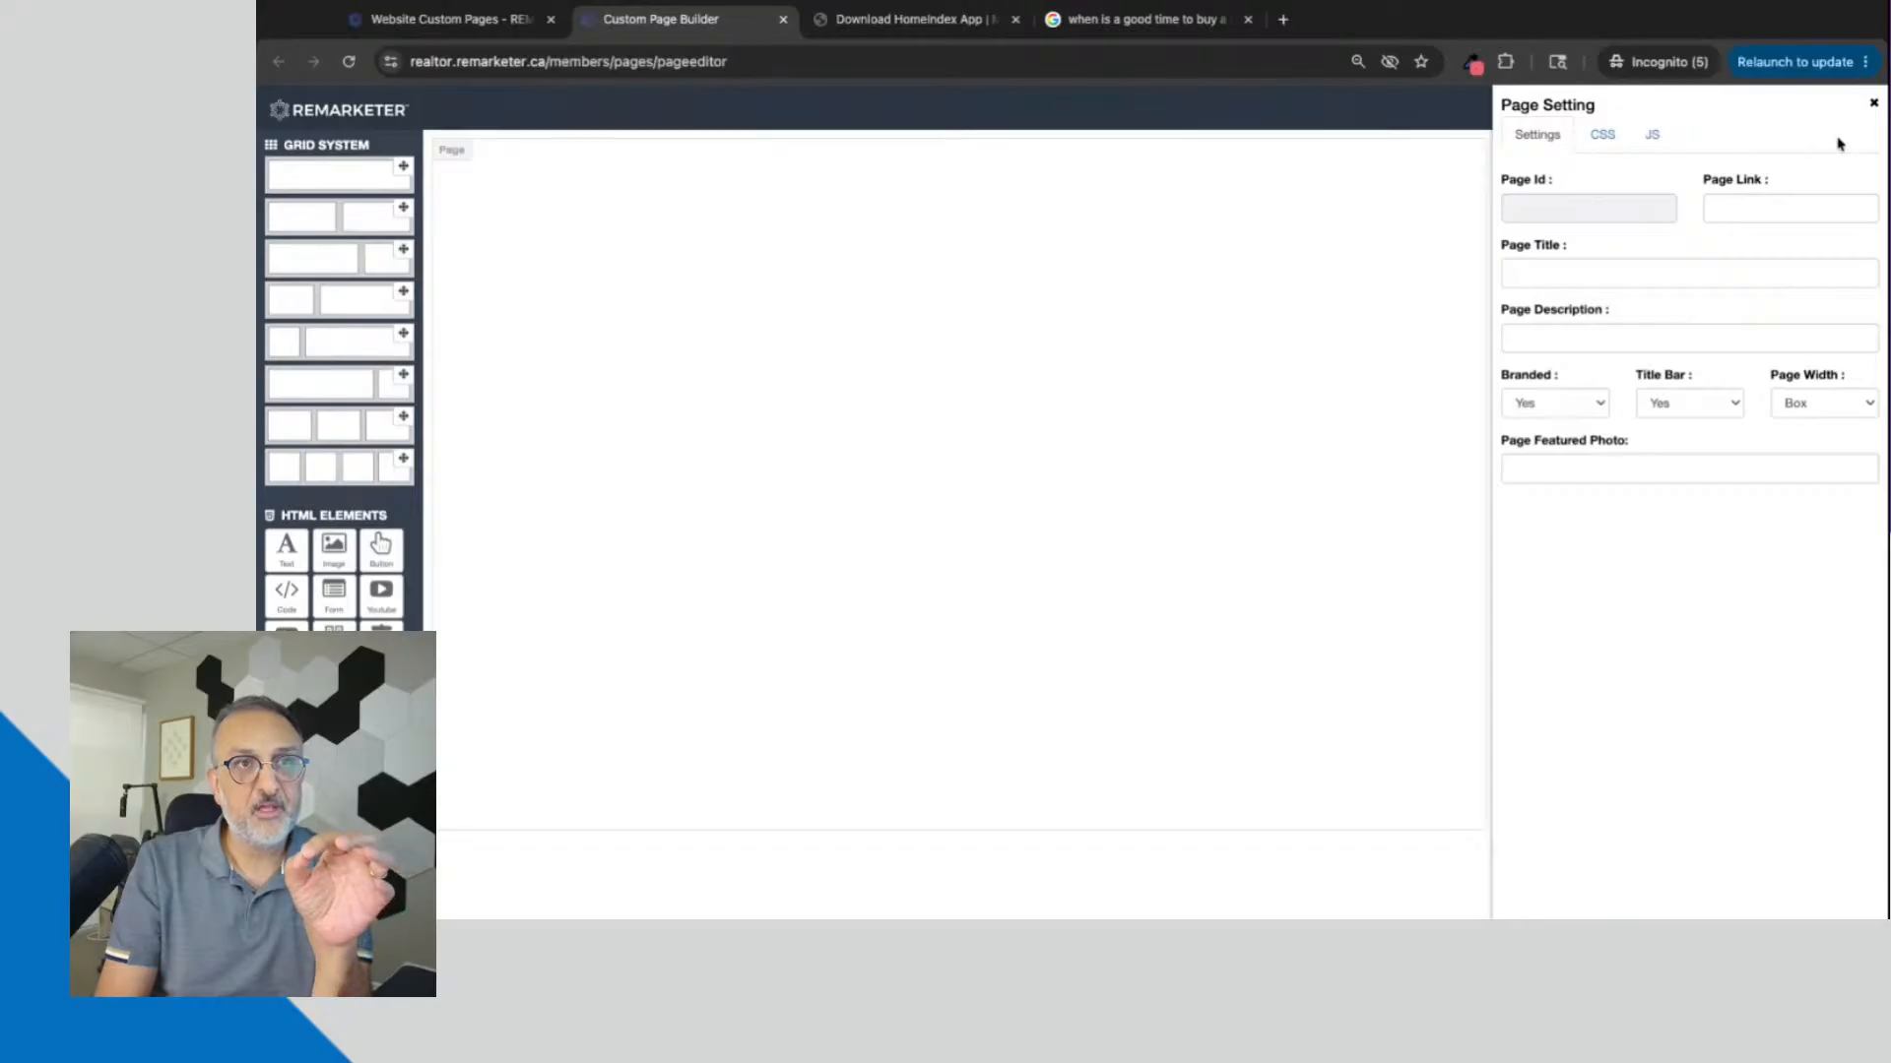
{"action": "left_click", "coordinate": [1872, 103]}
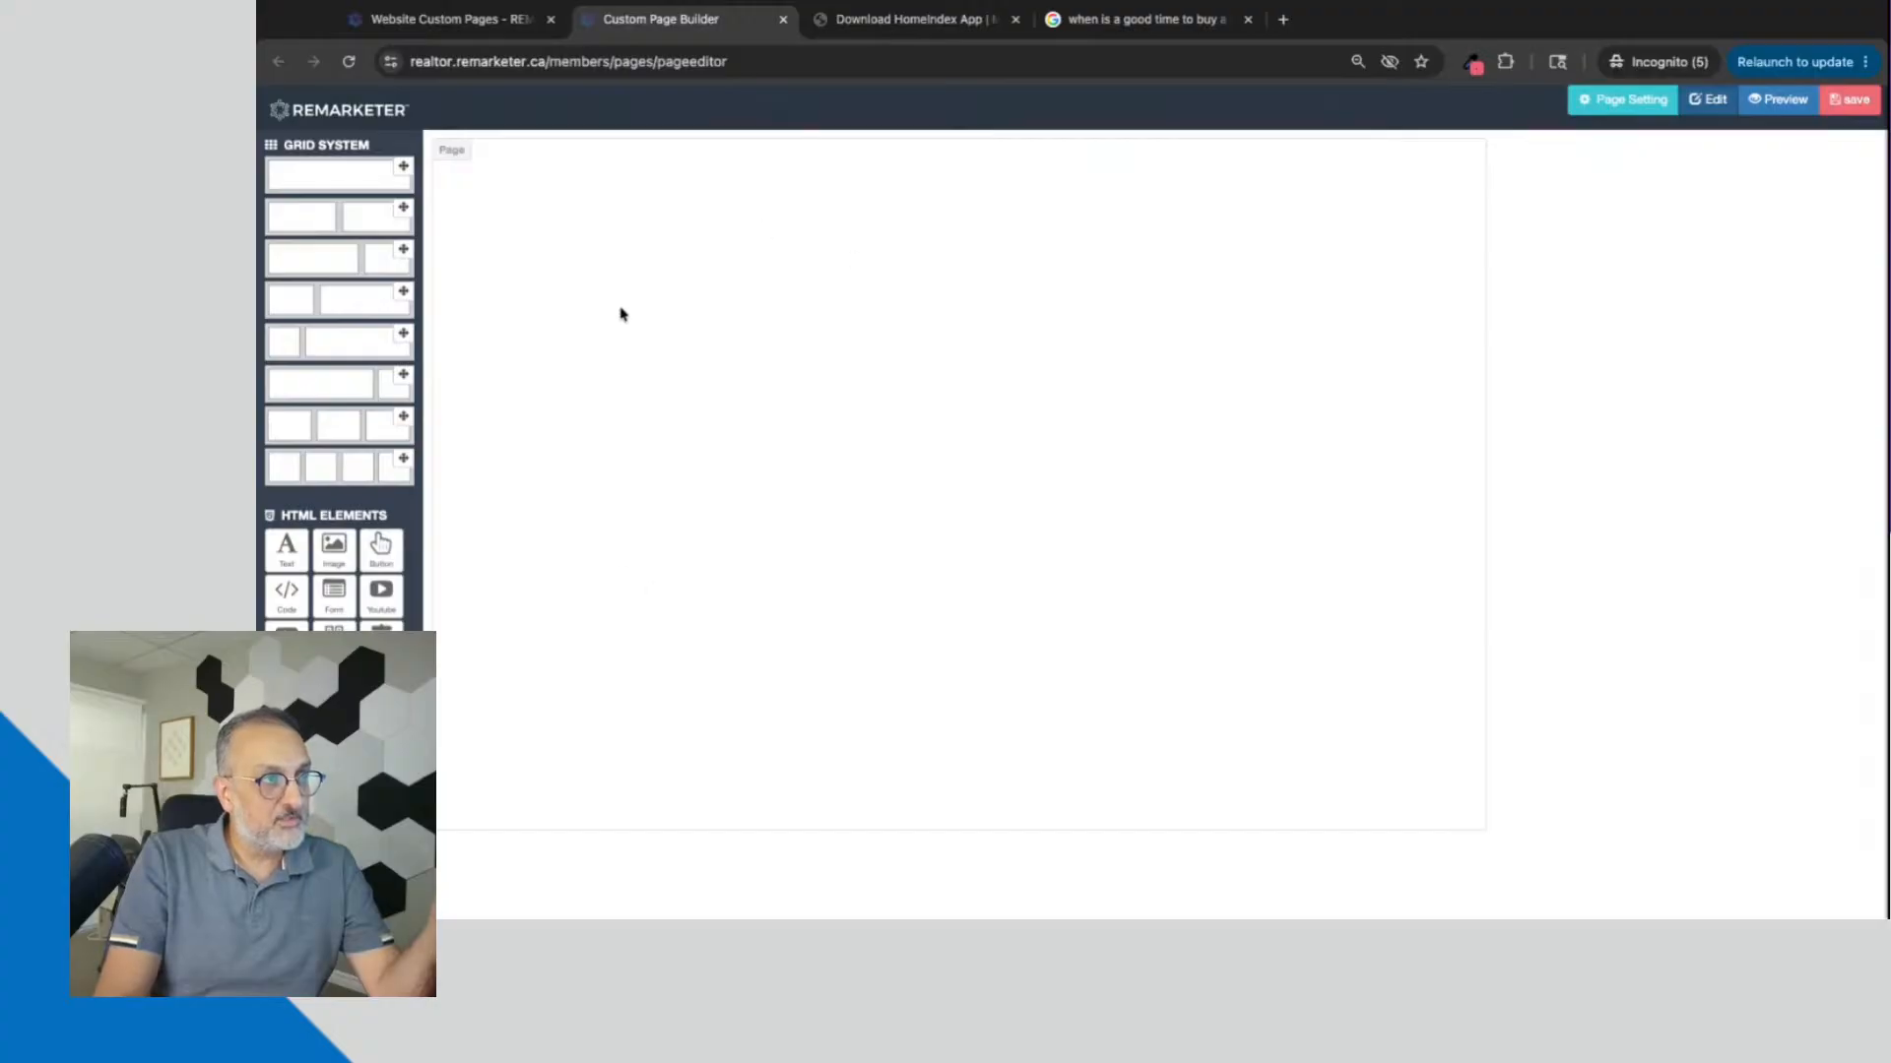
Step: Add a full-width row, a two-equal-column row, another full-width row, three wide-plus-narrow rows and one narrow-plus-wide row to the page
{"action": "left_click", "coordinate": [403, 165]}
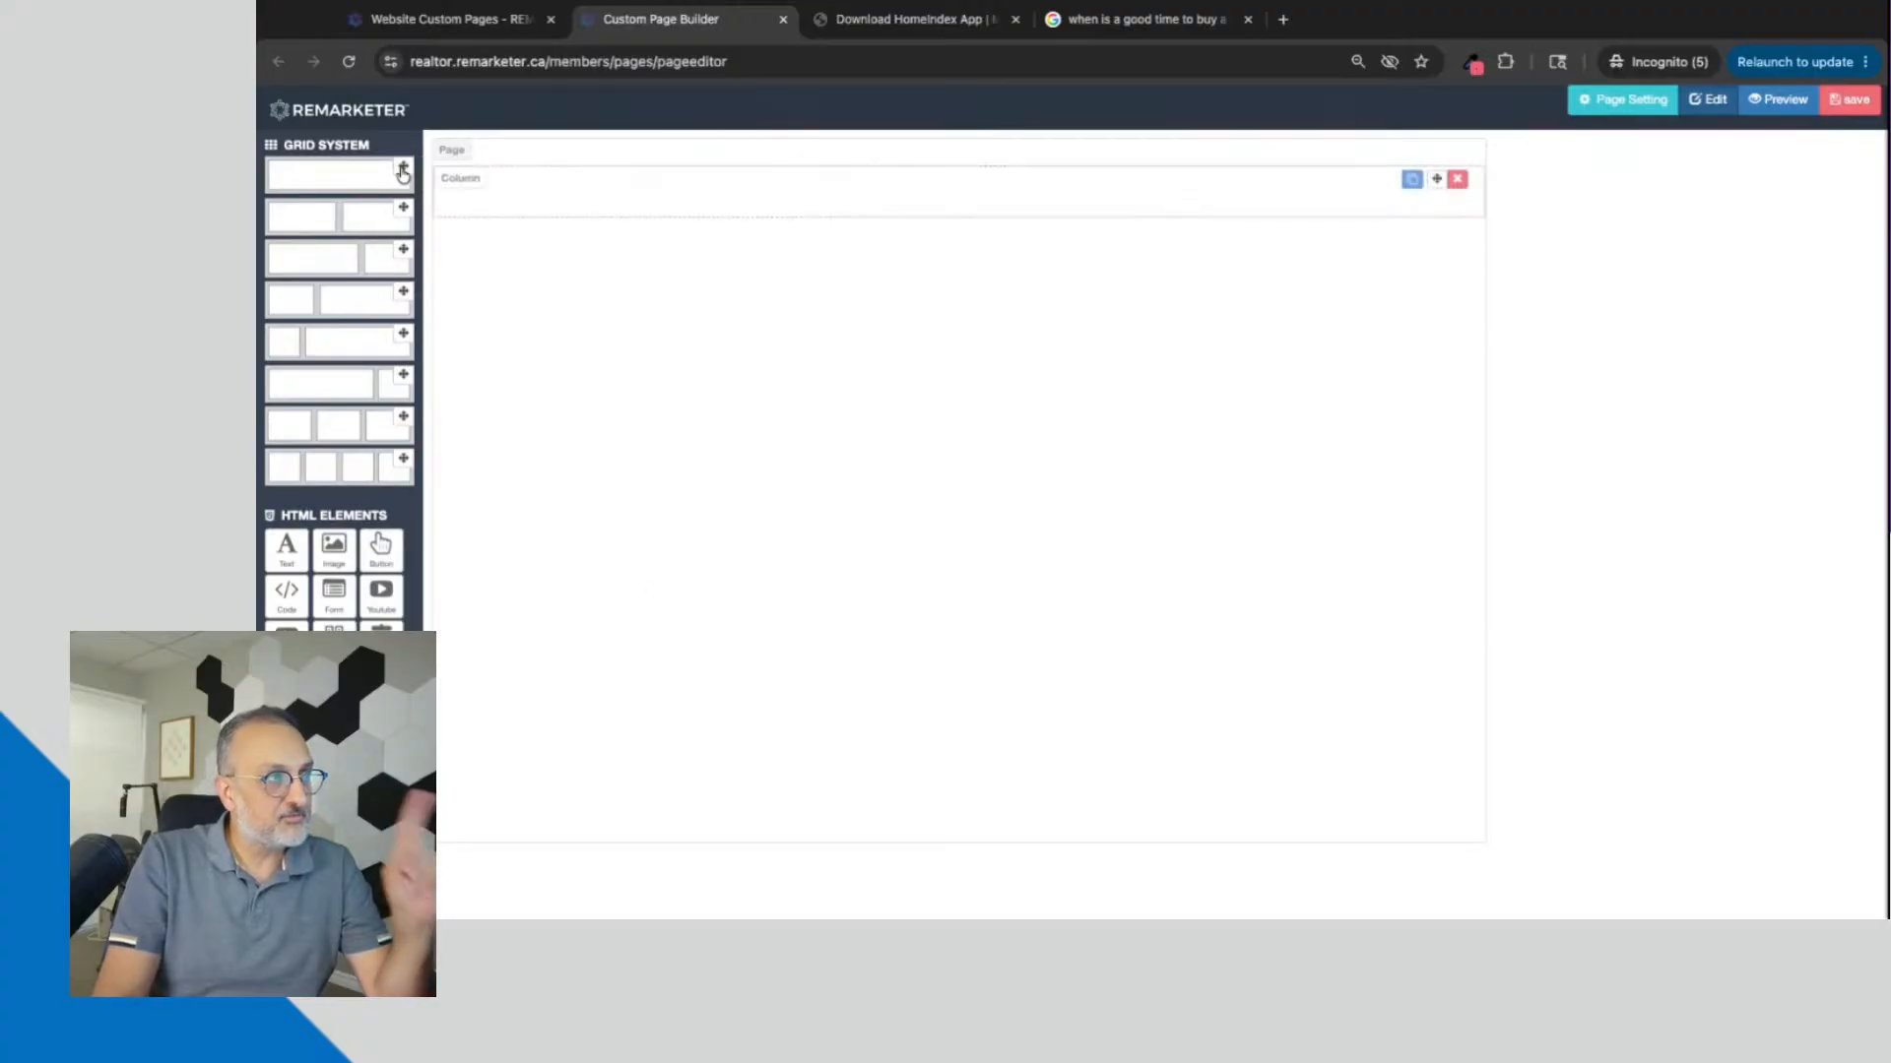
{"action": "left_click_drag", "start_coordinate": [403, 207], "coordinate": [443, 251]}
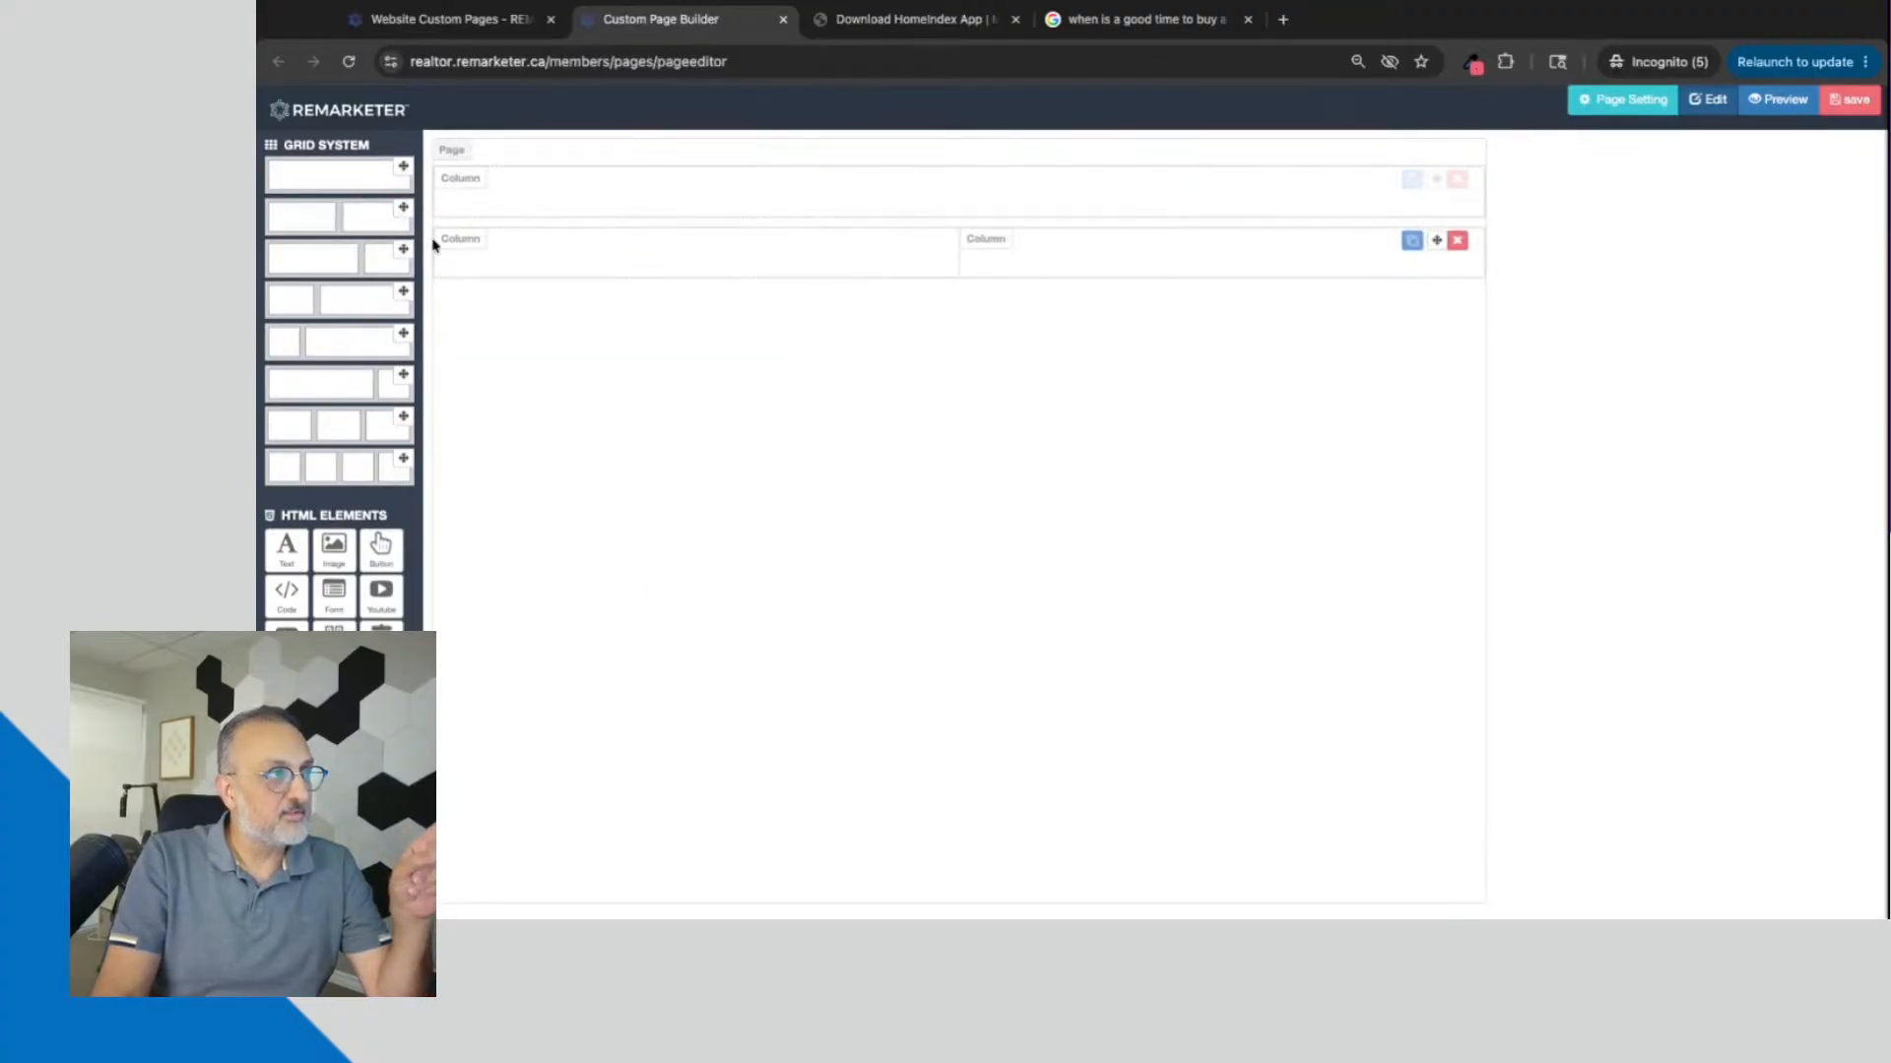
{"action": "left_click_drag", "start_coordinate": [407, 173], "coordinate": [531, 315]}
{"action": "left_click_drag", "start_coordinate": [403, 249], "coordinate": [641, 747]}
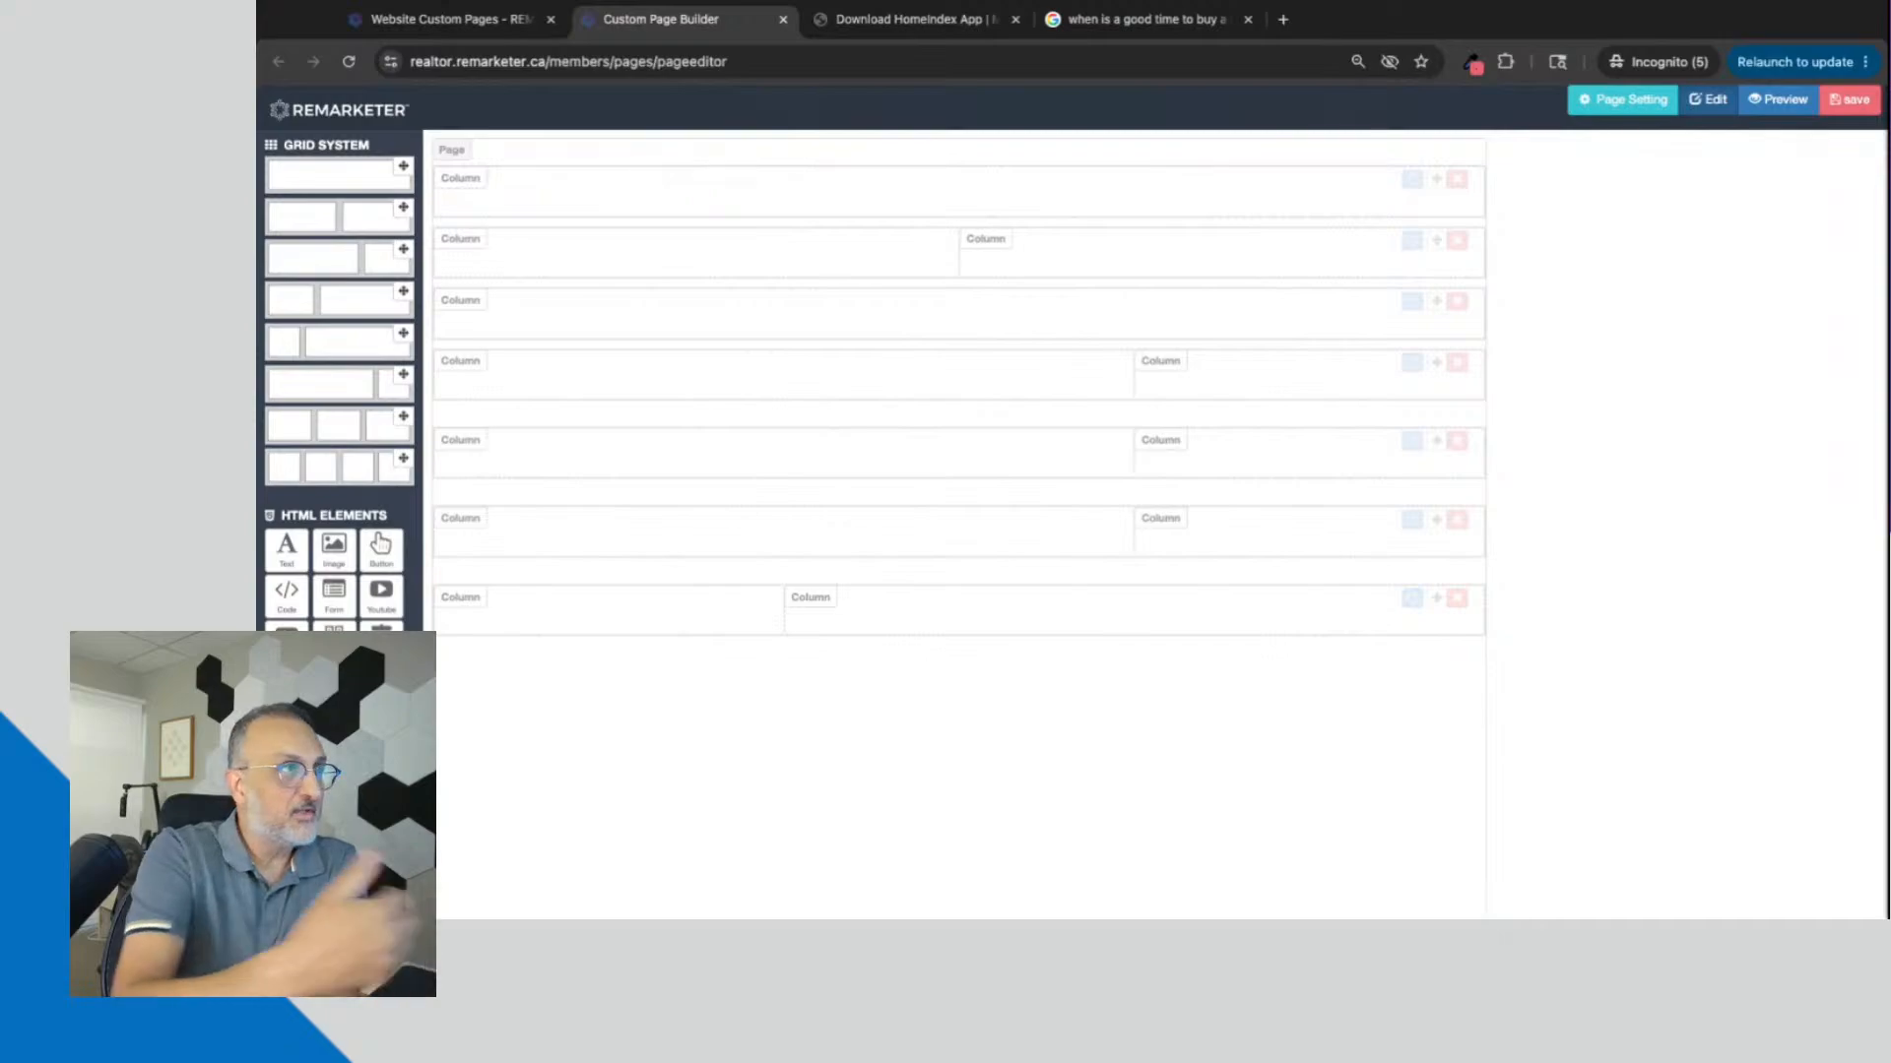
Step: Add a text block to the first full-width row and replace its placeholder text with "Title 1"
{"action": "left_click_drag", "start_coordinate": [296, 556], "coordinate": [709, 197]}
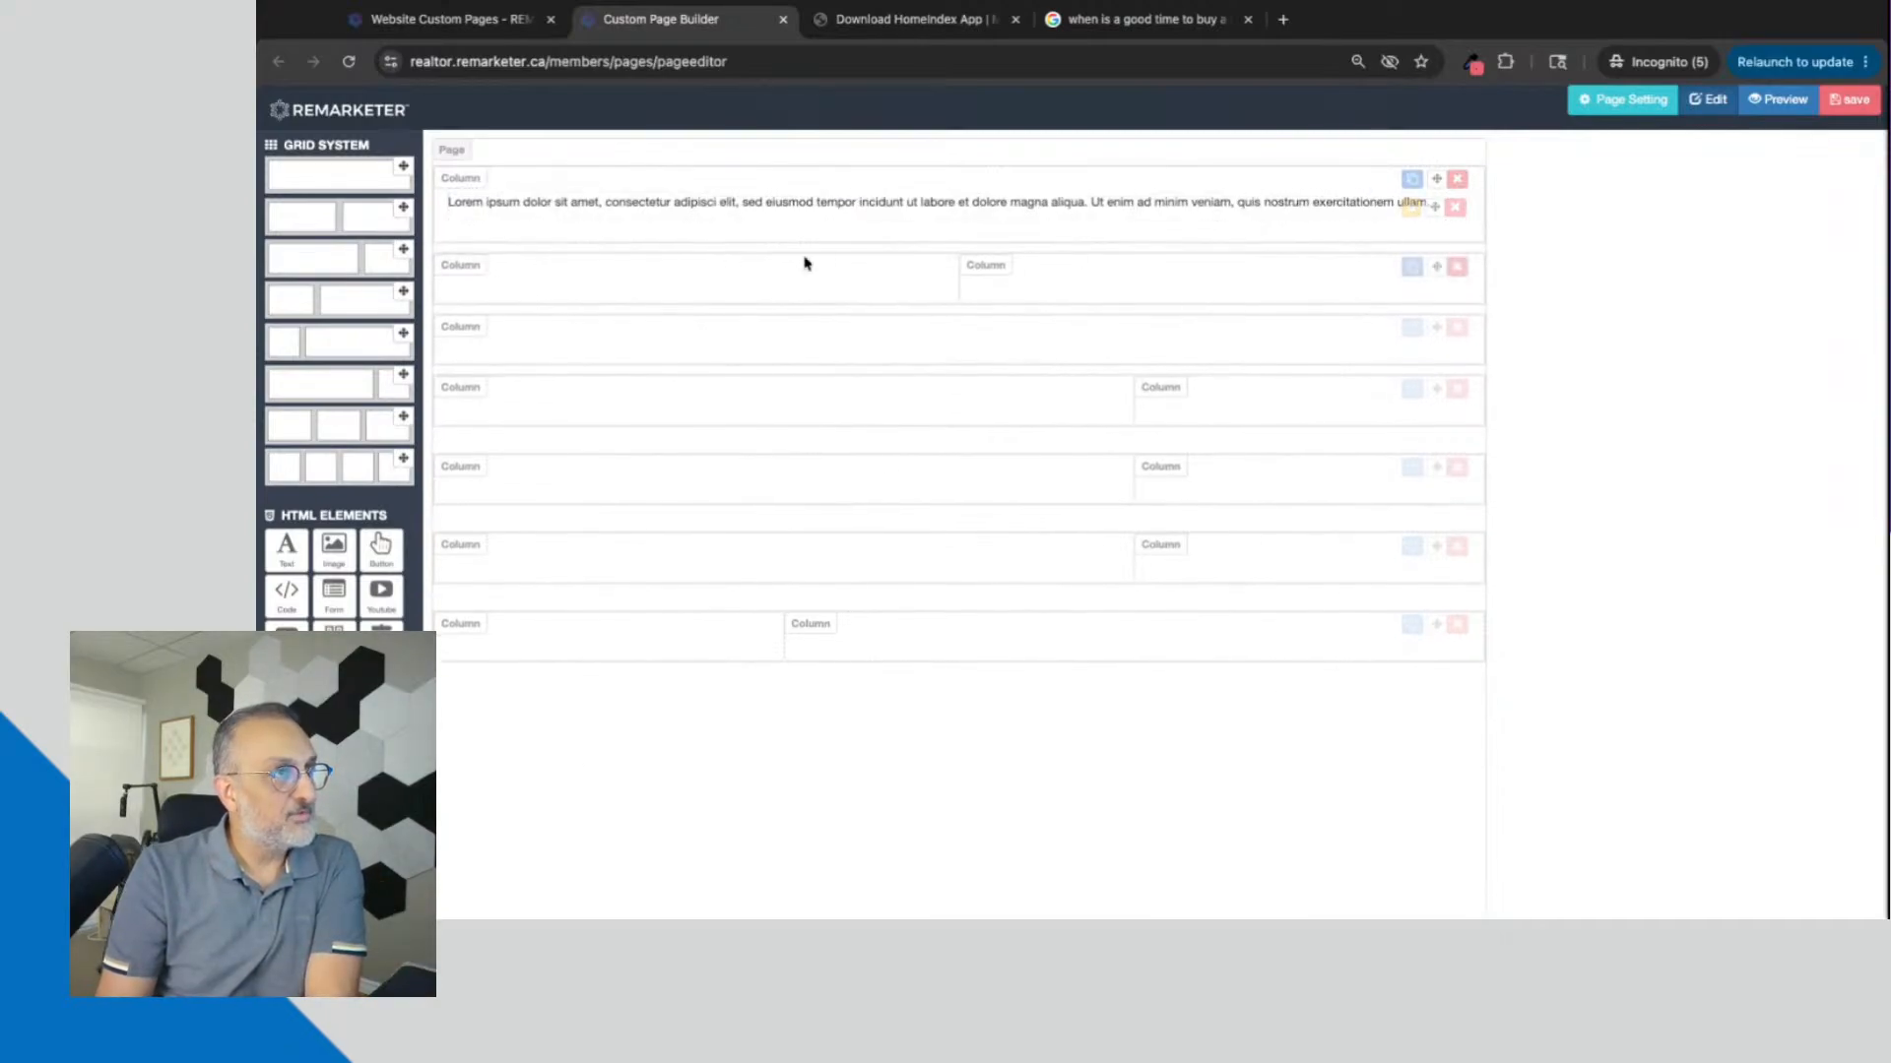
{"action": "left_click", "coordinate": [1410, 209]}
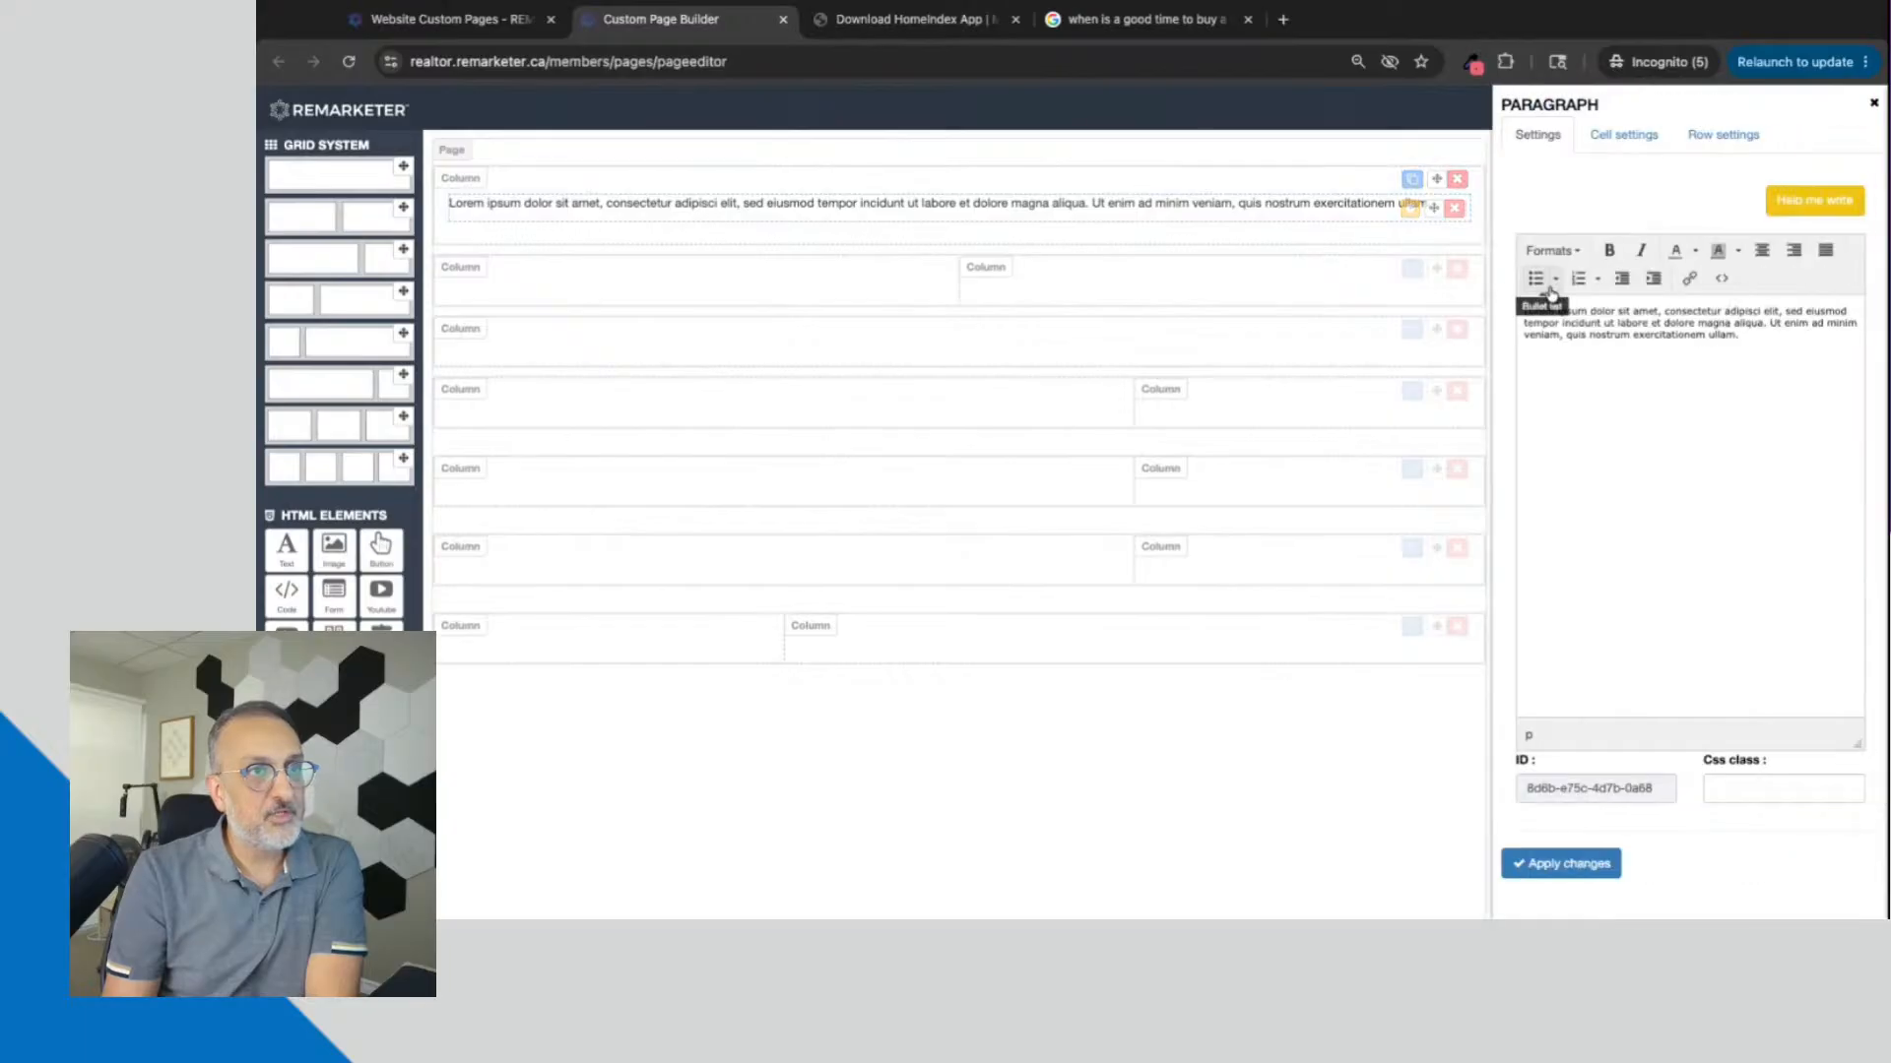
{"action": "triple_click", "coordinate": [1525, 309]}
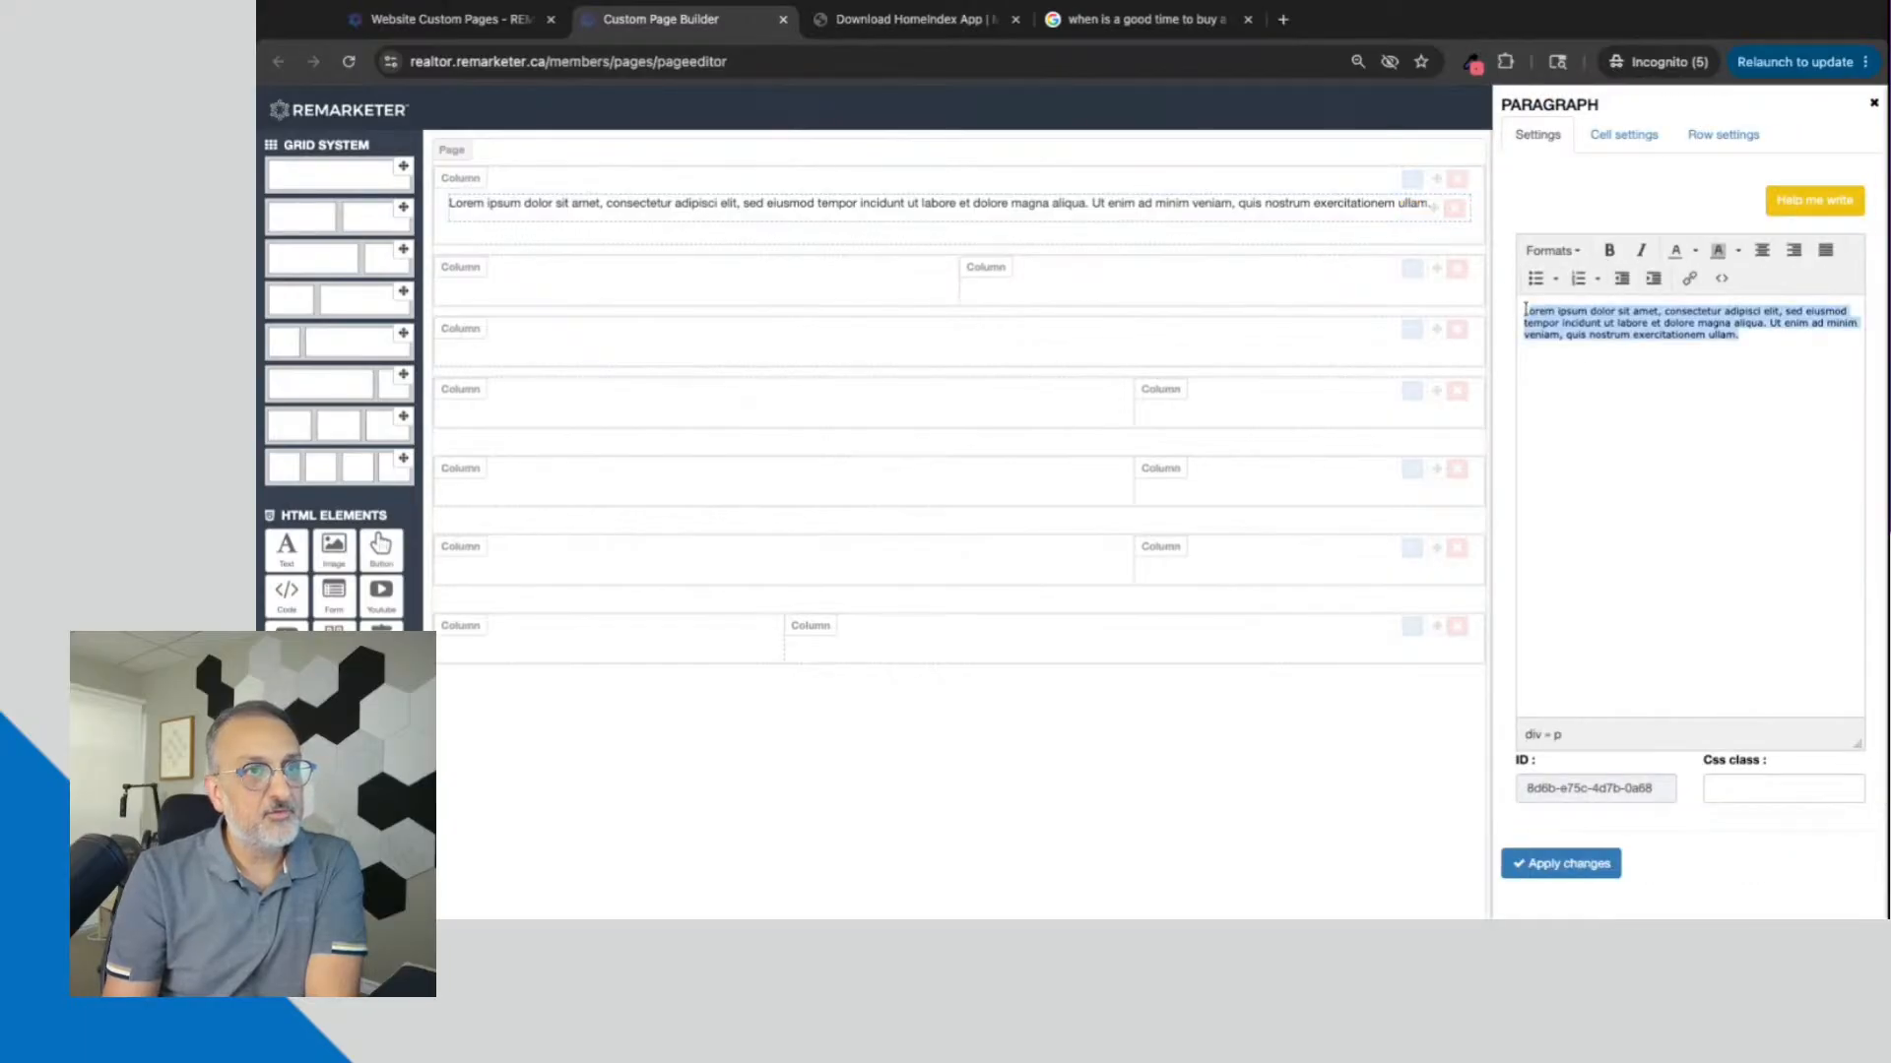
{"action": "left_click", "coordinate": [1558, 331]}
{"action": "key", "text": "shift+Down"}
{"action": "key", "text": "shift+Down"}
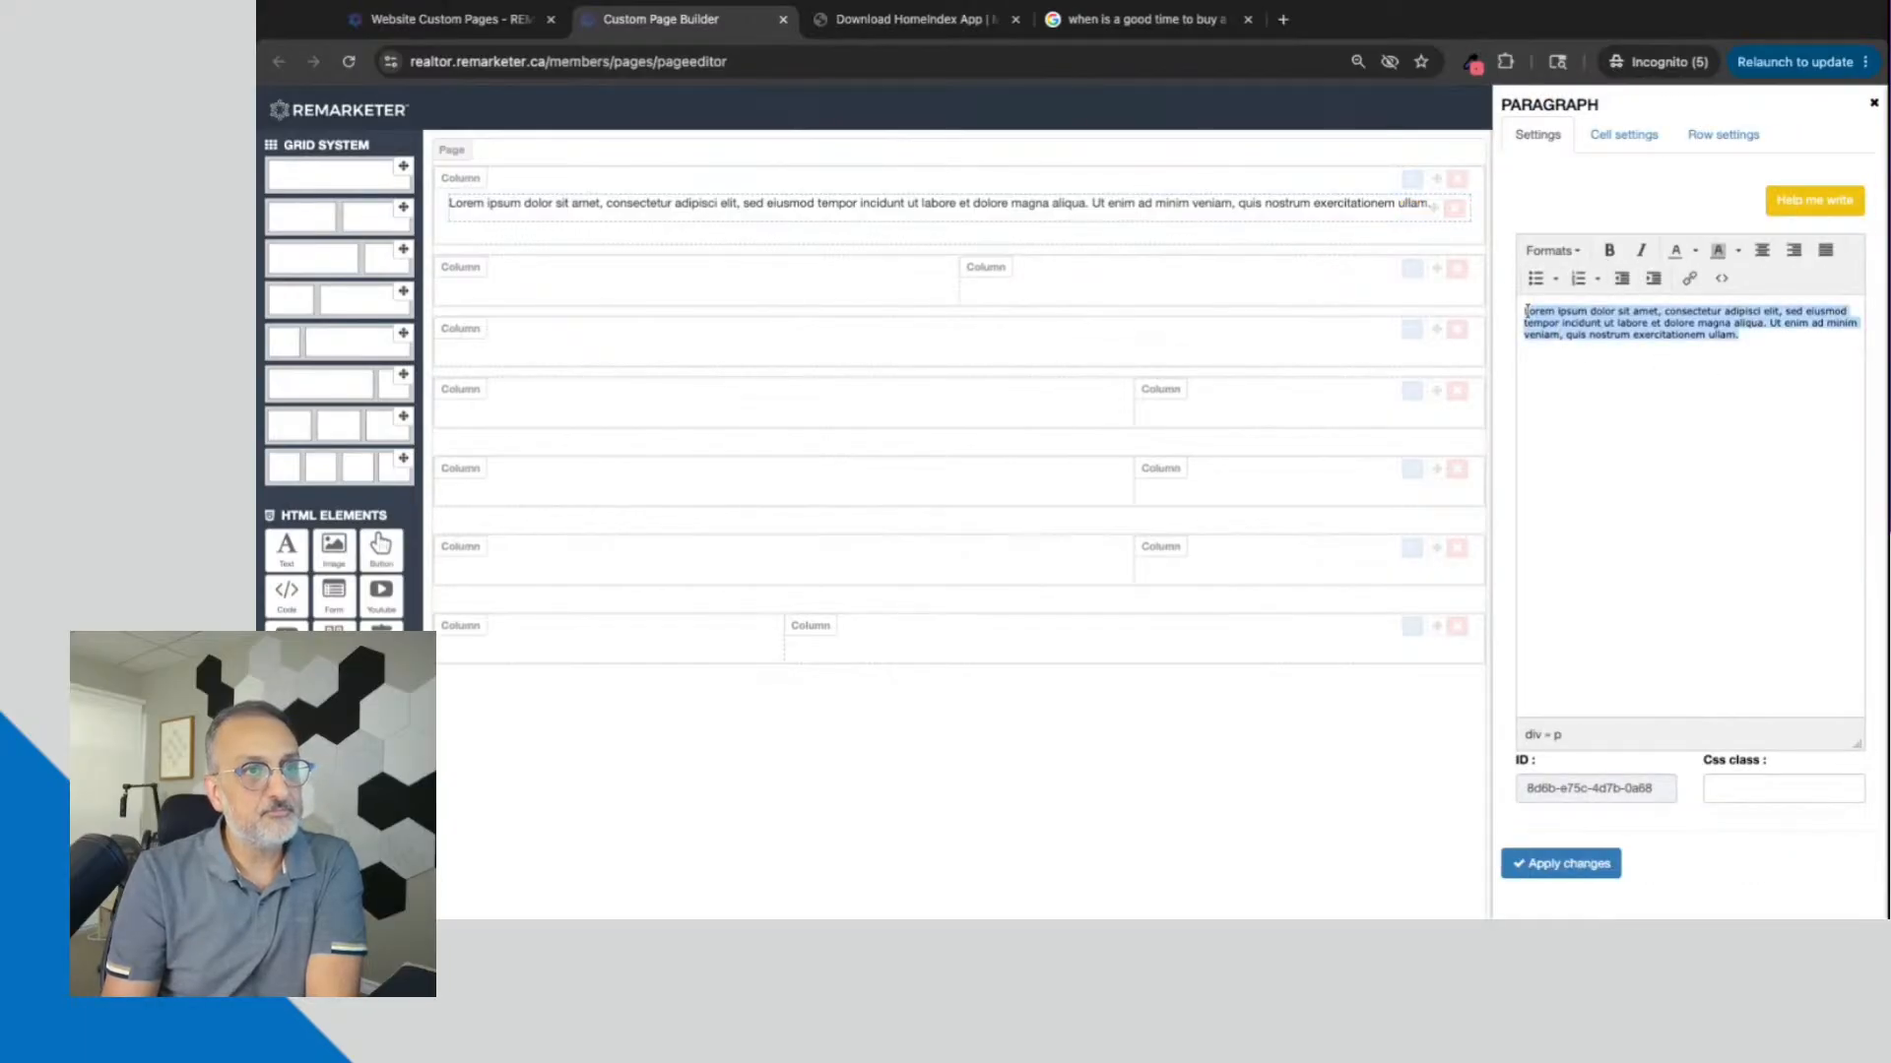
{"action": "key", "text": "BackSpace"}
{"action": "type", "text": "Title 1"}
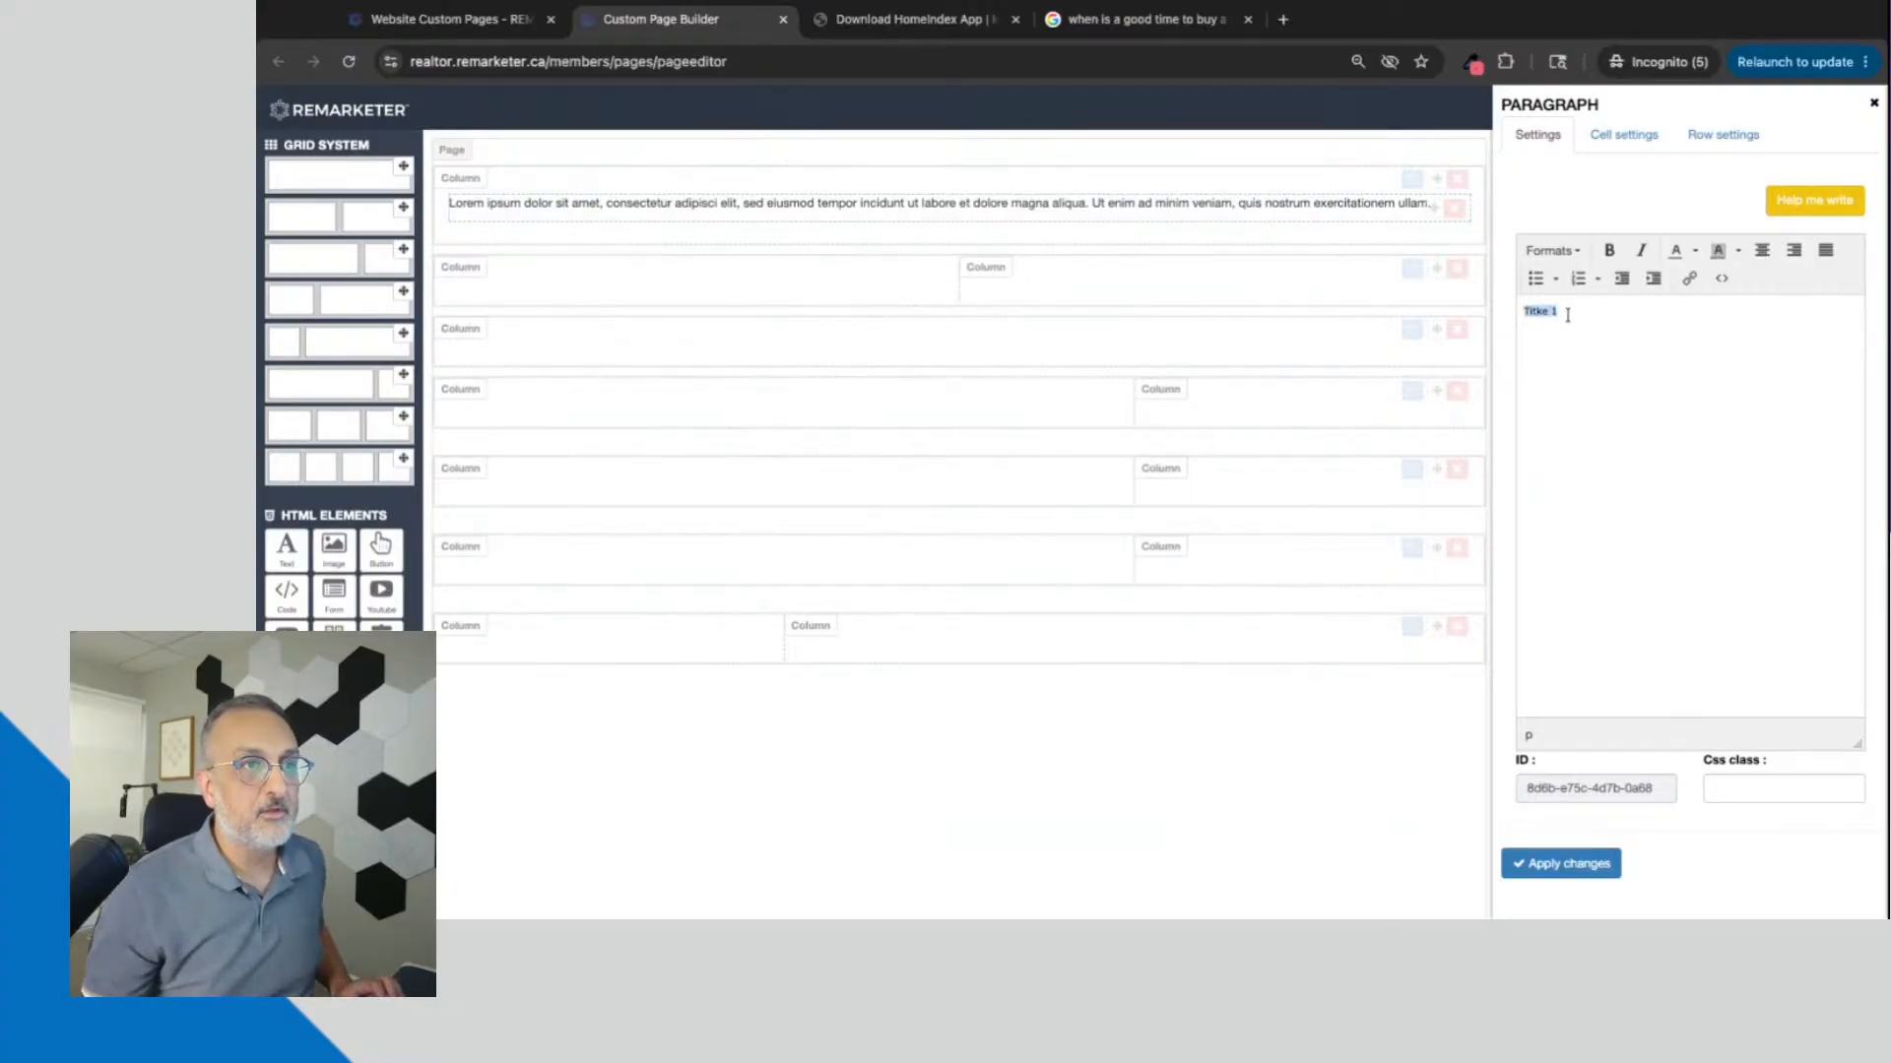
{"action": "type", "text": "Title 1"}
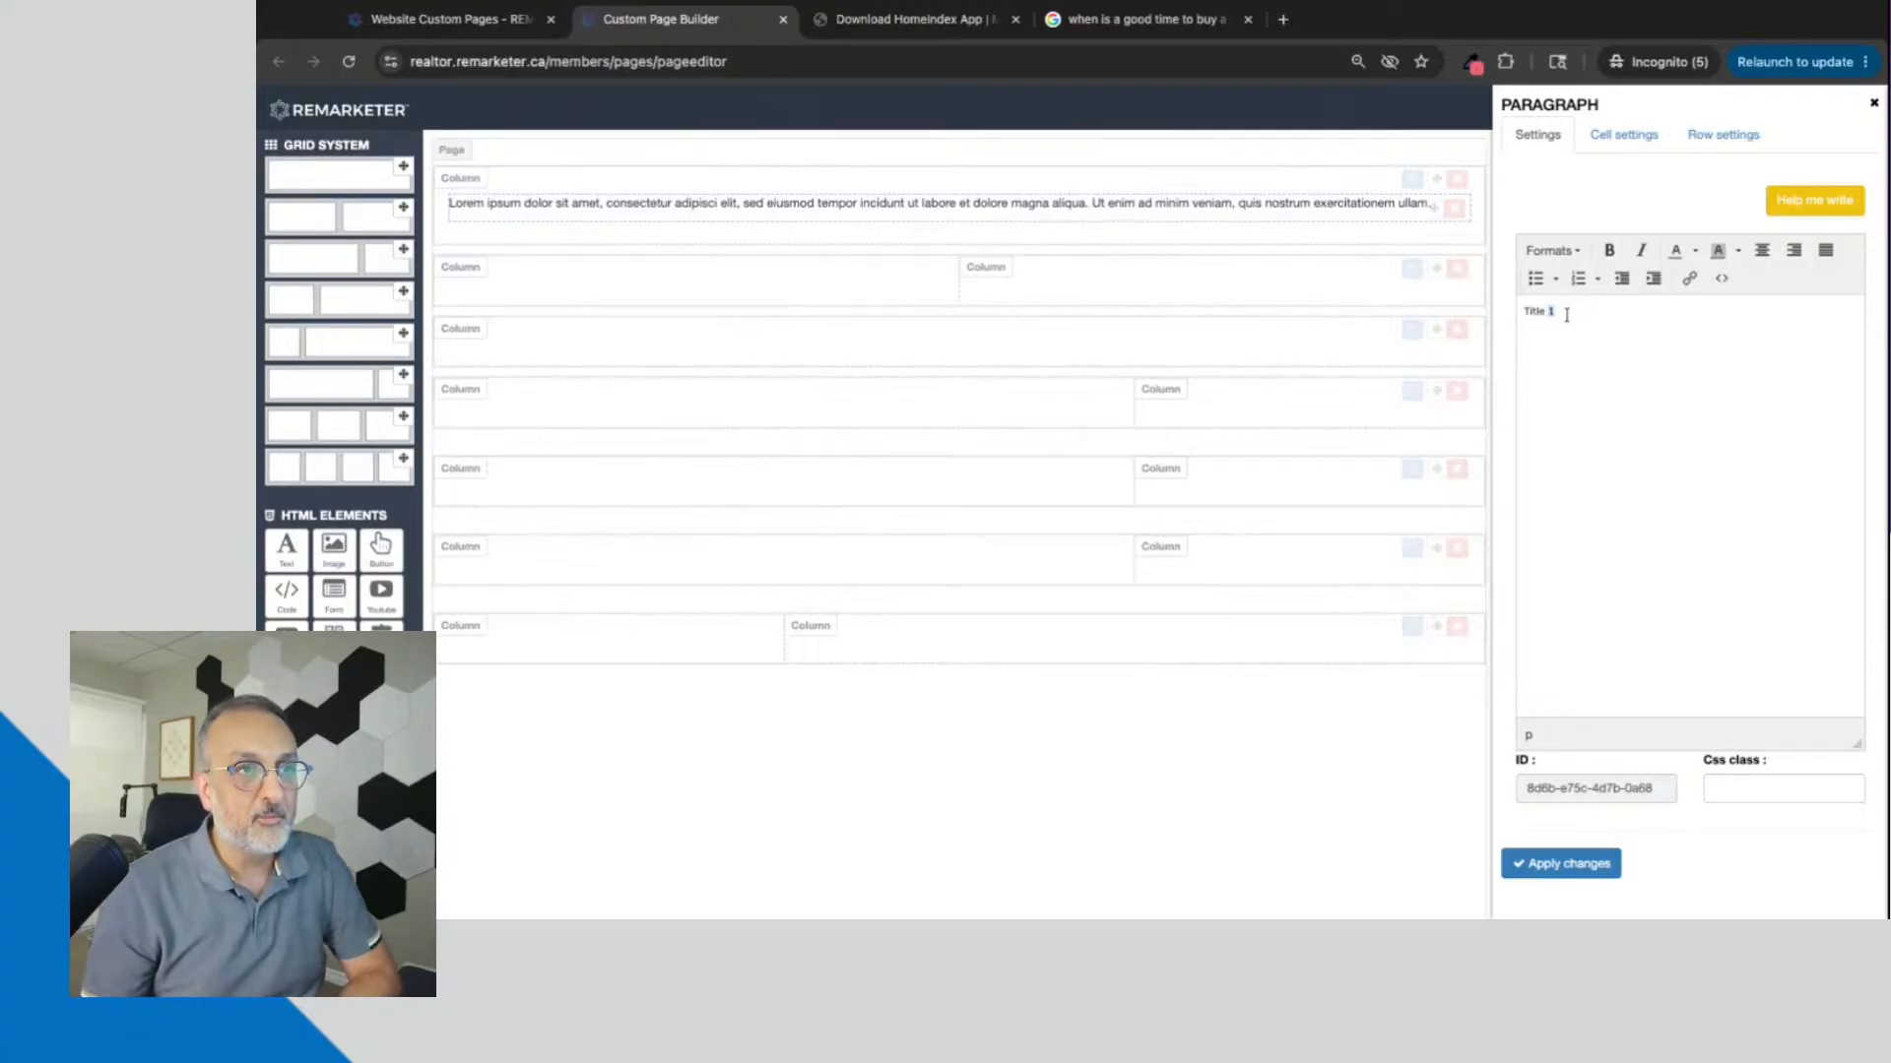
Step: Format the "Title 1" text as Heading 1, apply the changes and close the paragraph settings
{"action": "left_click", "coordinate": [1553, 251]}
{"action": "mouse_move", "coordinate": [1577, 283]}
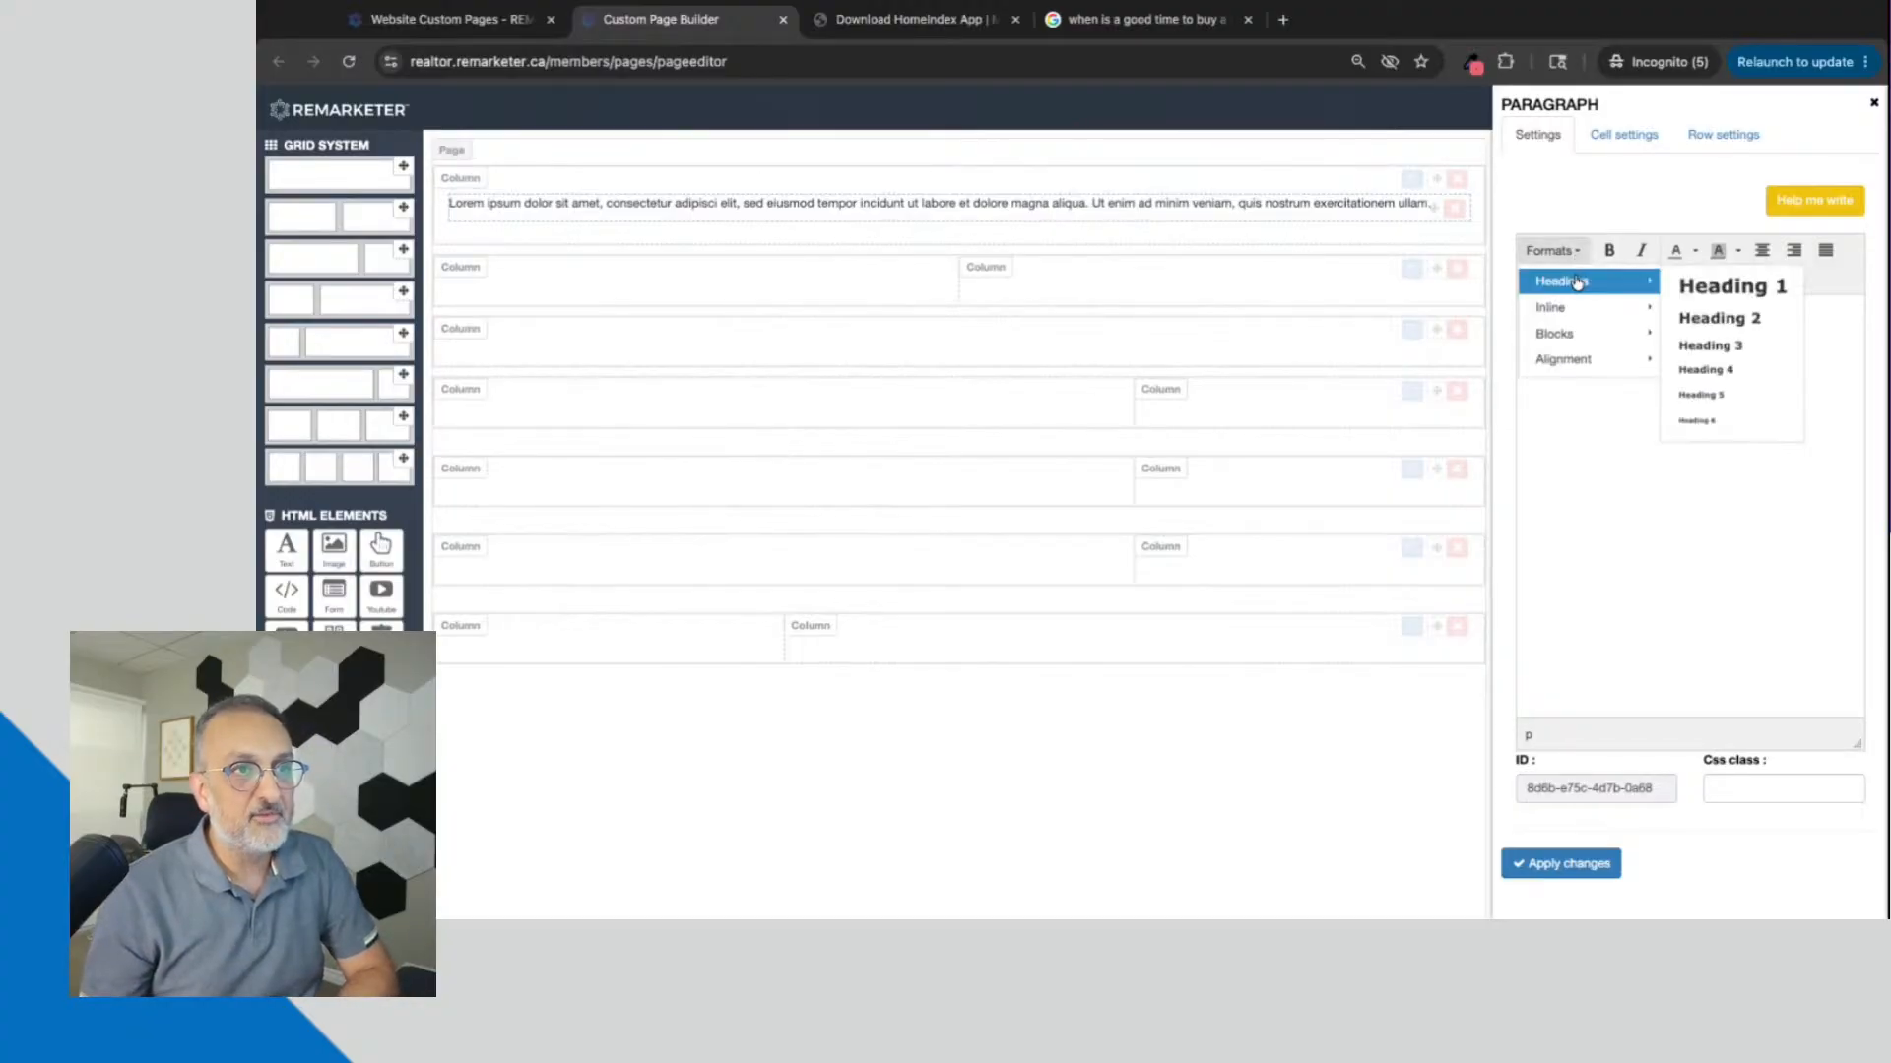
{"action": "left_click", "coordinate": [1743, 289]}
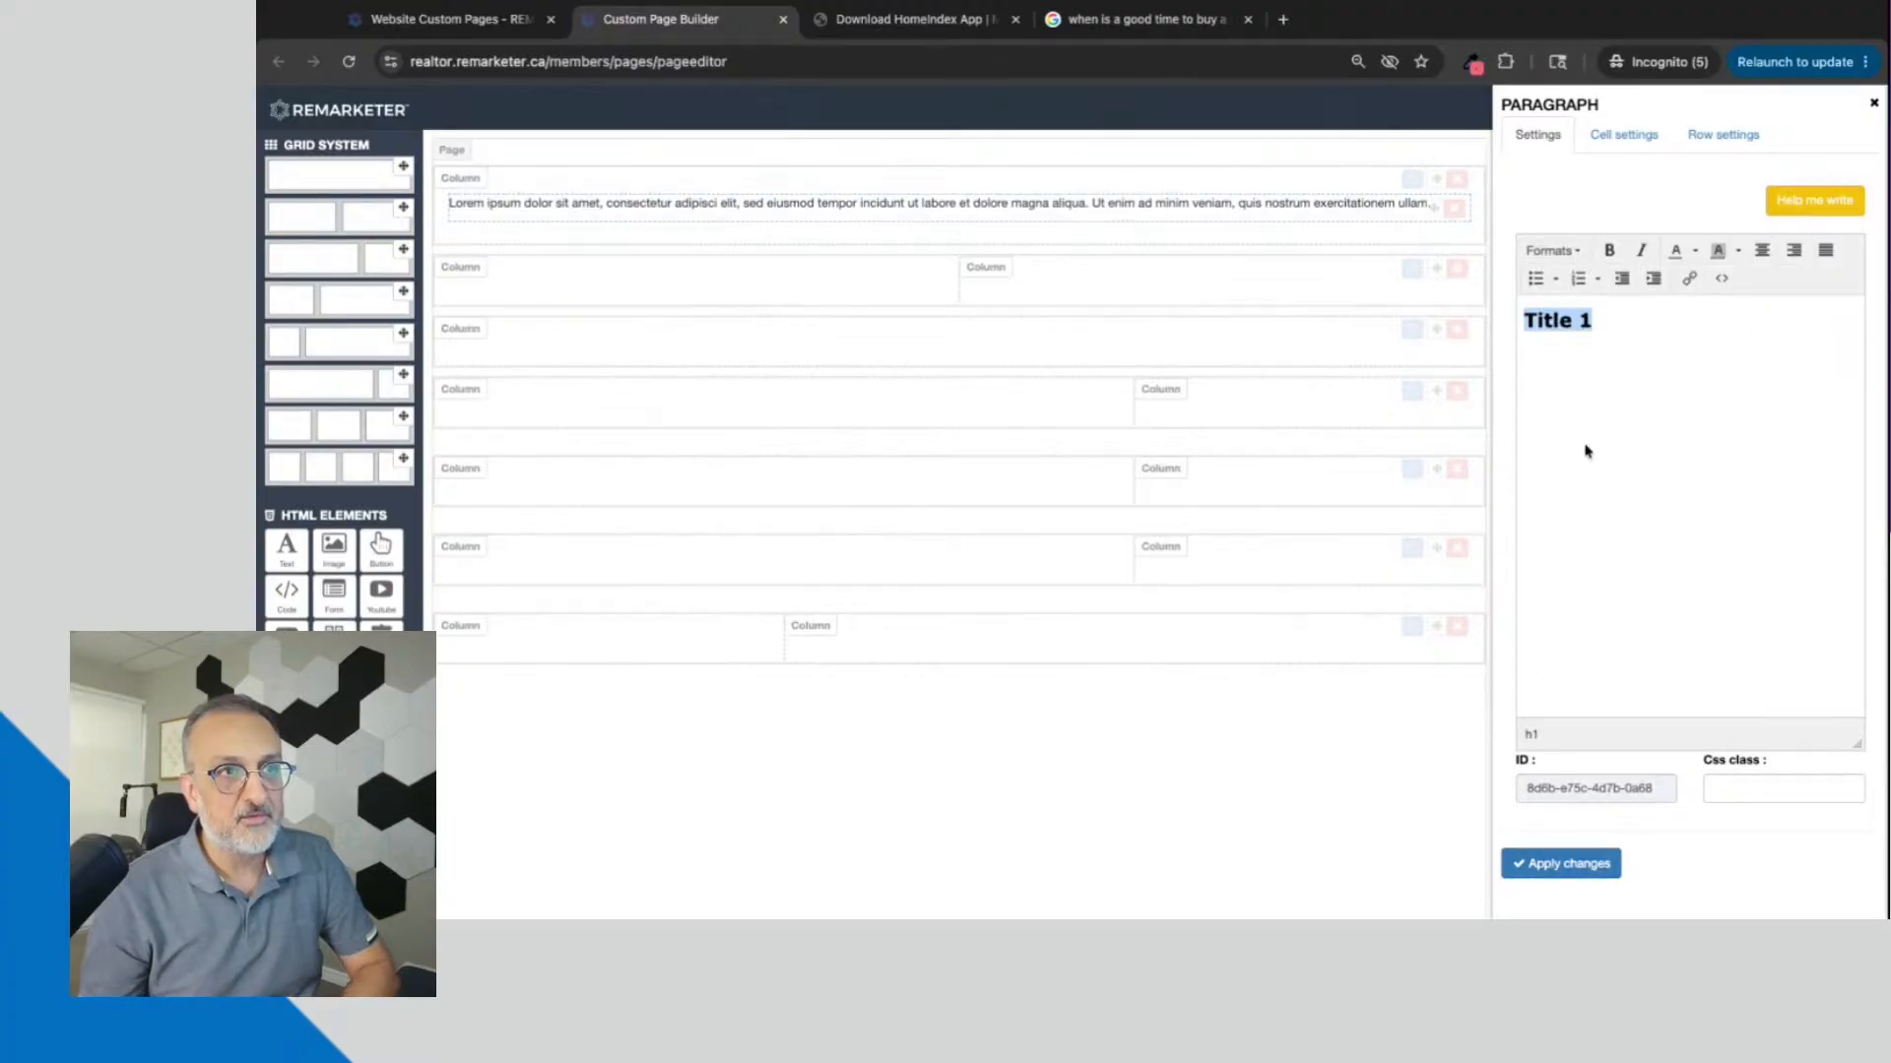
{"action": "left_click", "coordinate": [1560, 872]}
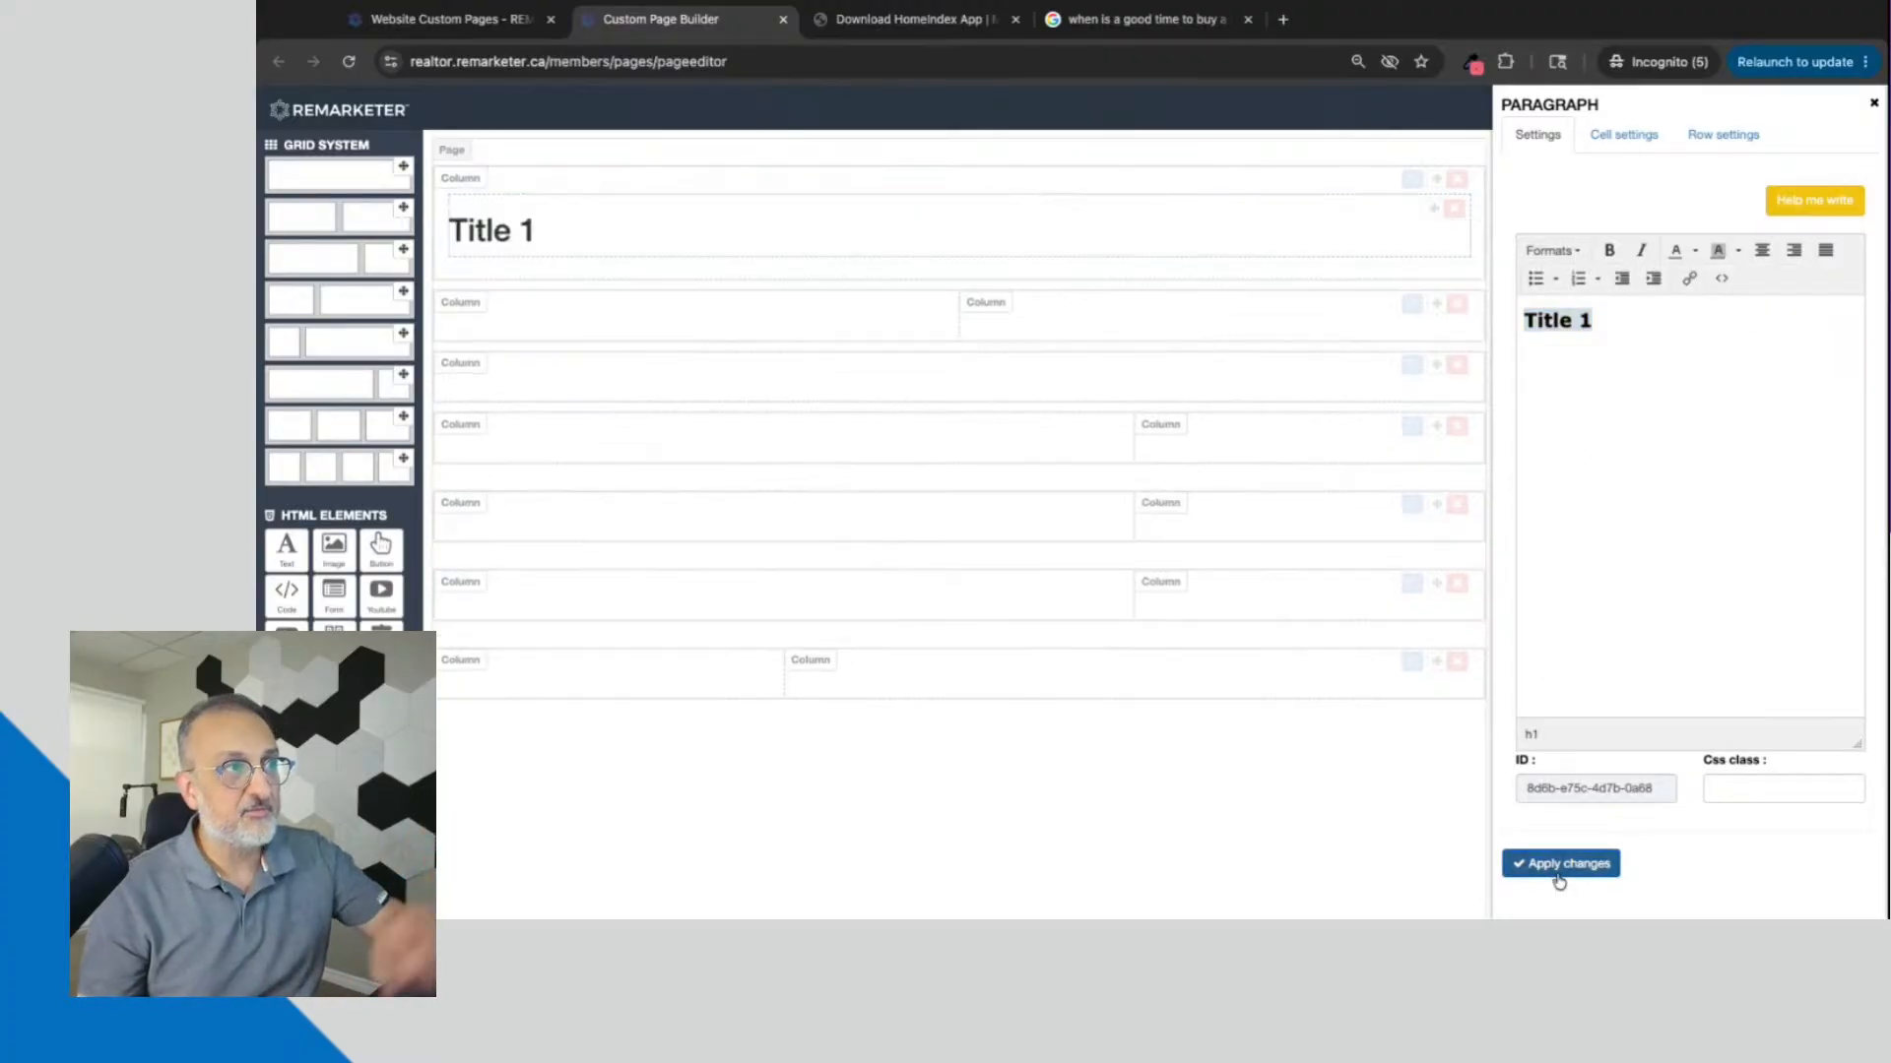
{"action": "left_click", "coordinate": [1874, 103]}
Step: Add a text block to the second full-width row and replace its placeholder text with "Title 2"
{"action": "left_click_drag", "start_coordinate": [285, 548], "coordinate": [684, 388]}
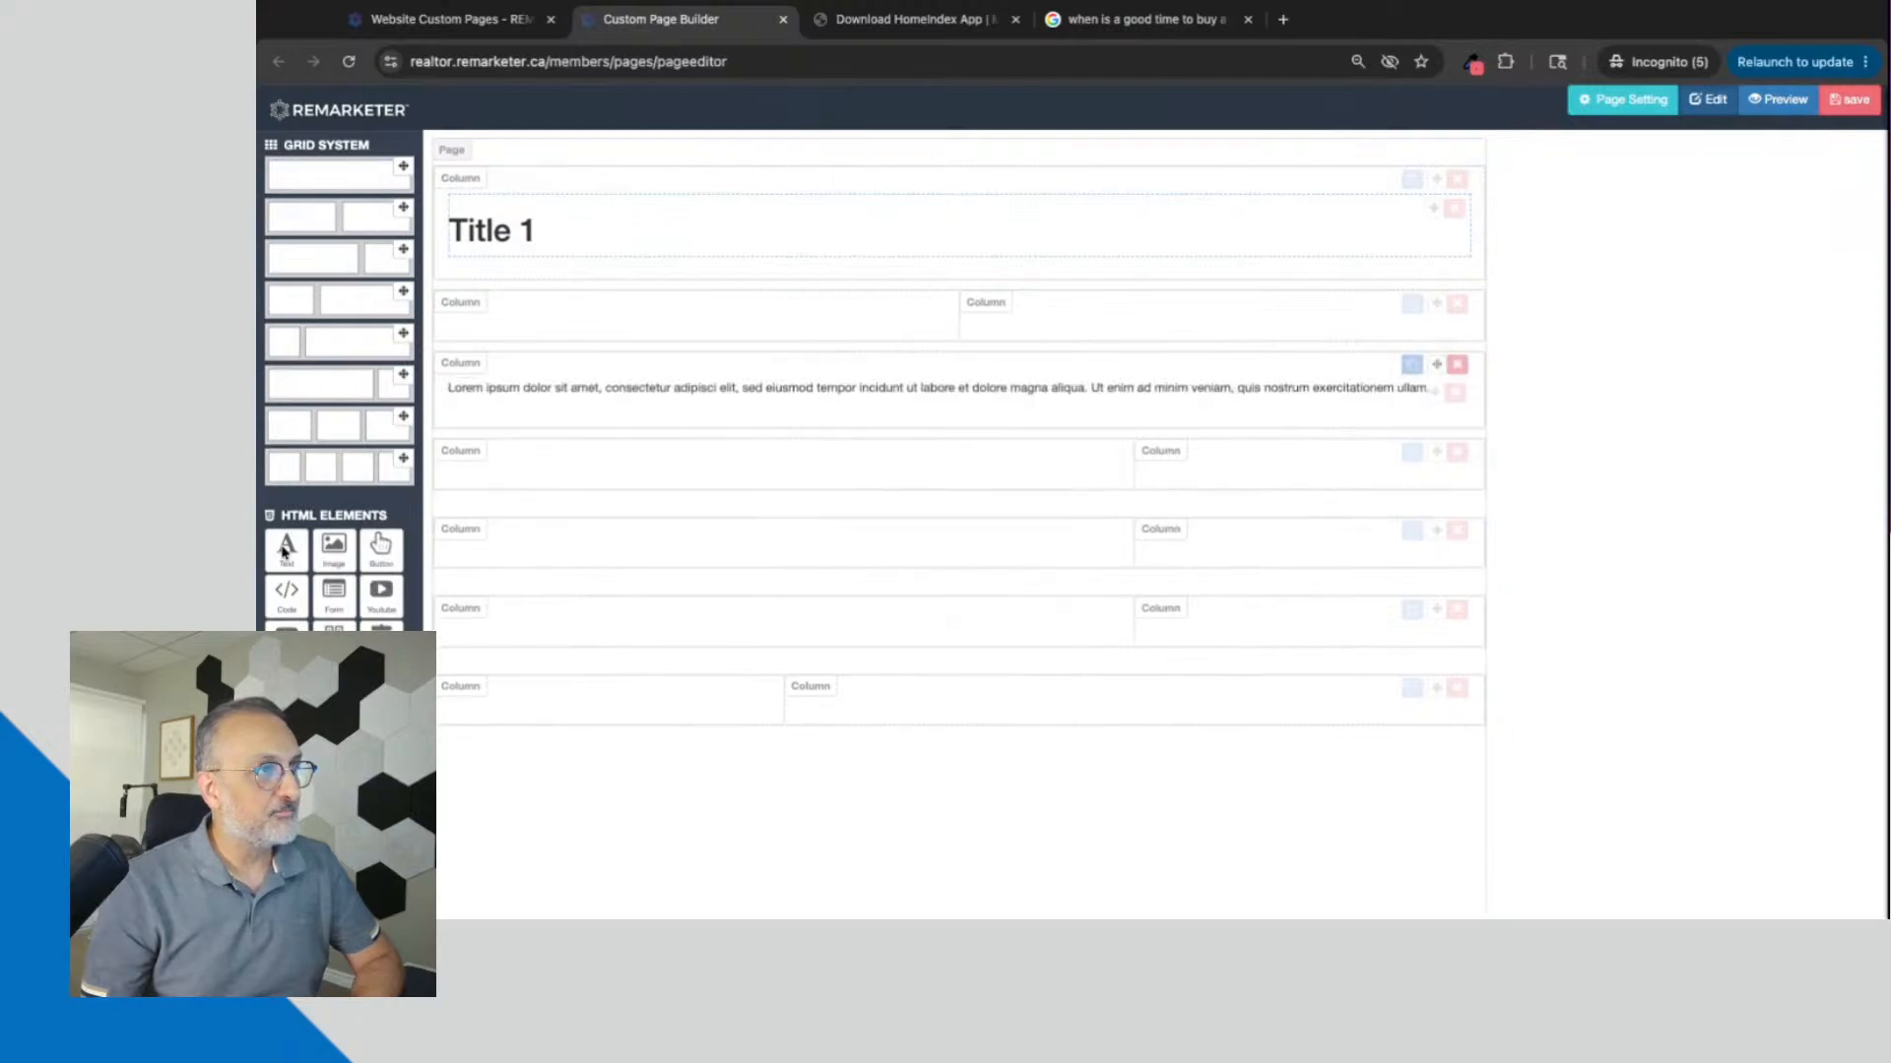
{"action": "left_click", "coordinate": [1410, 392]}
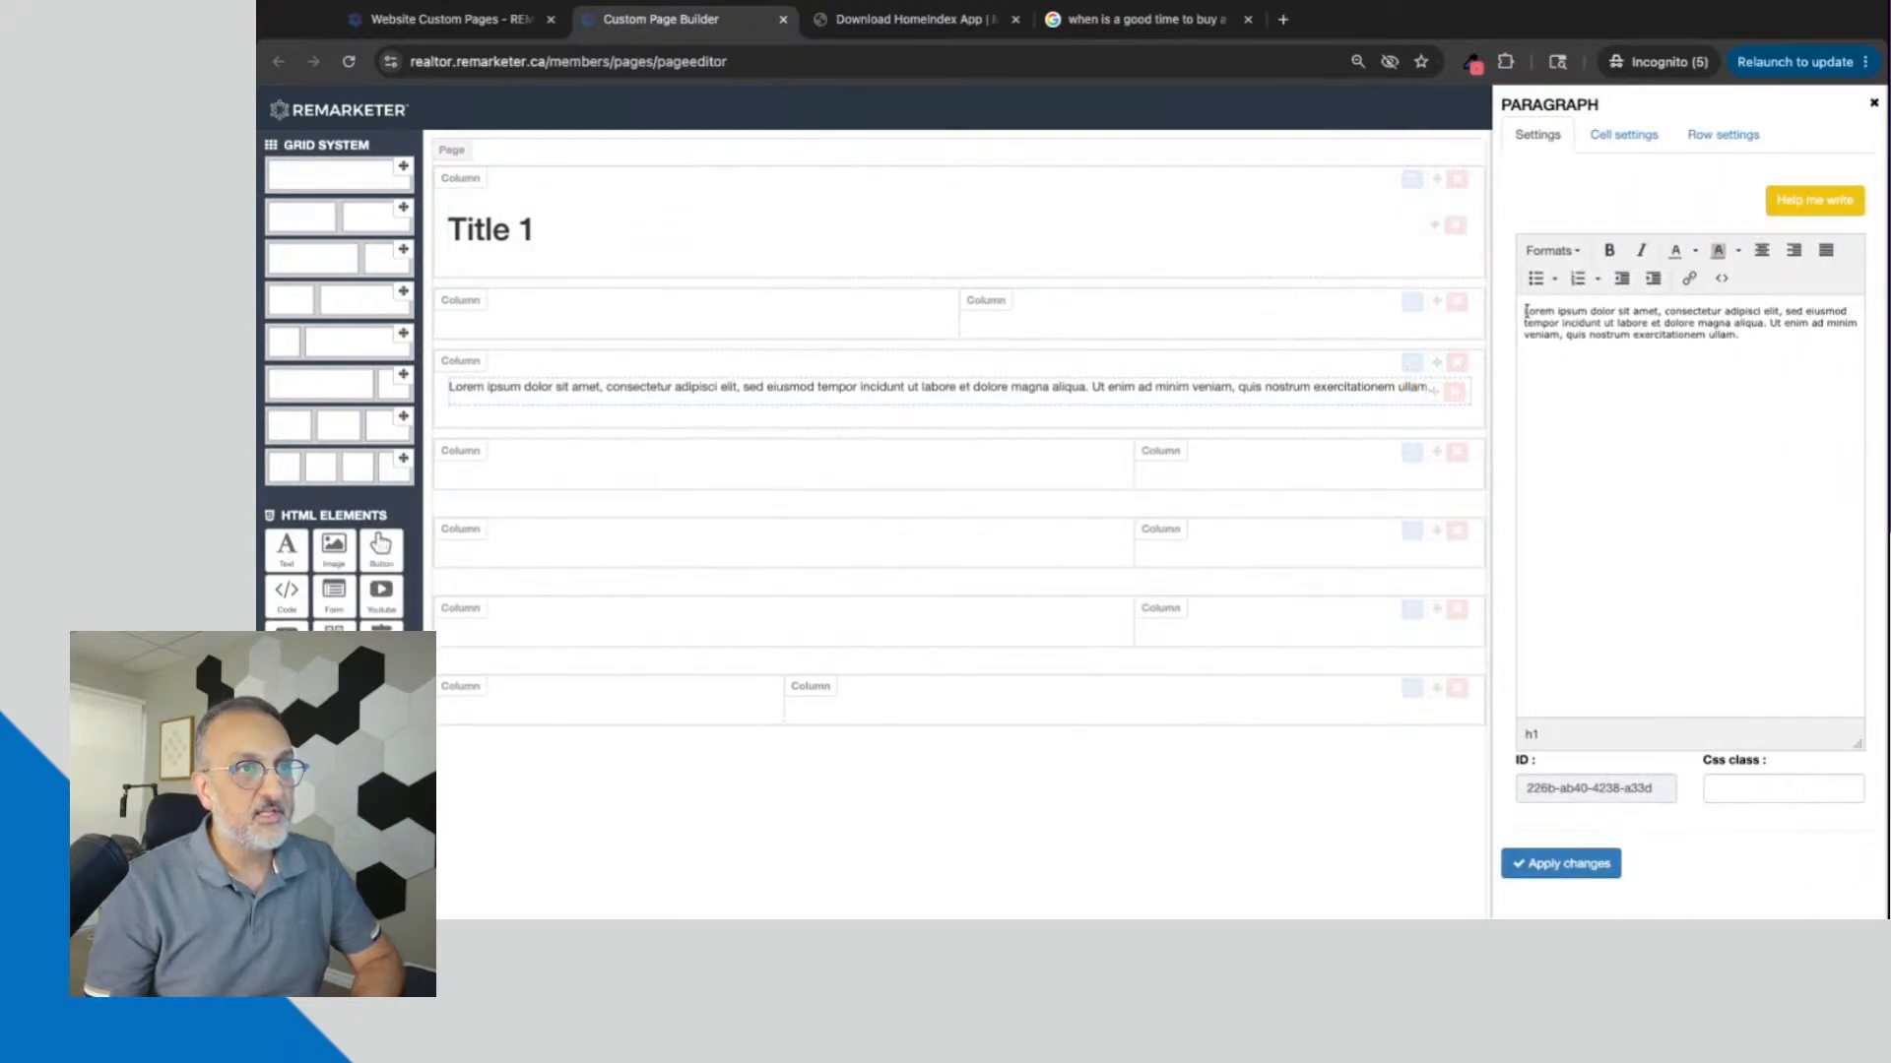
{"action": "left_click_drag", "start_coordinate": [1525, 312], "coordinate": [1659, 377]}
{"action": "key", "text": "BackSpace"}
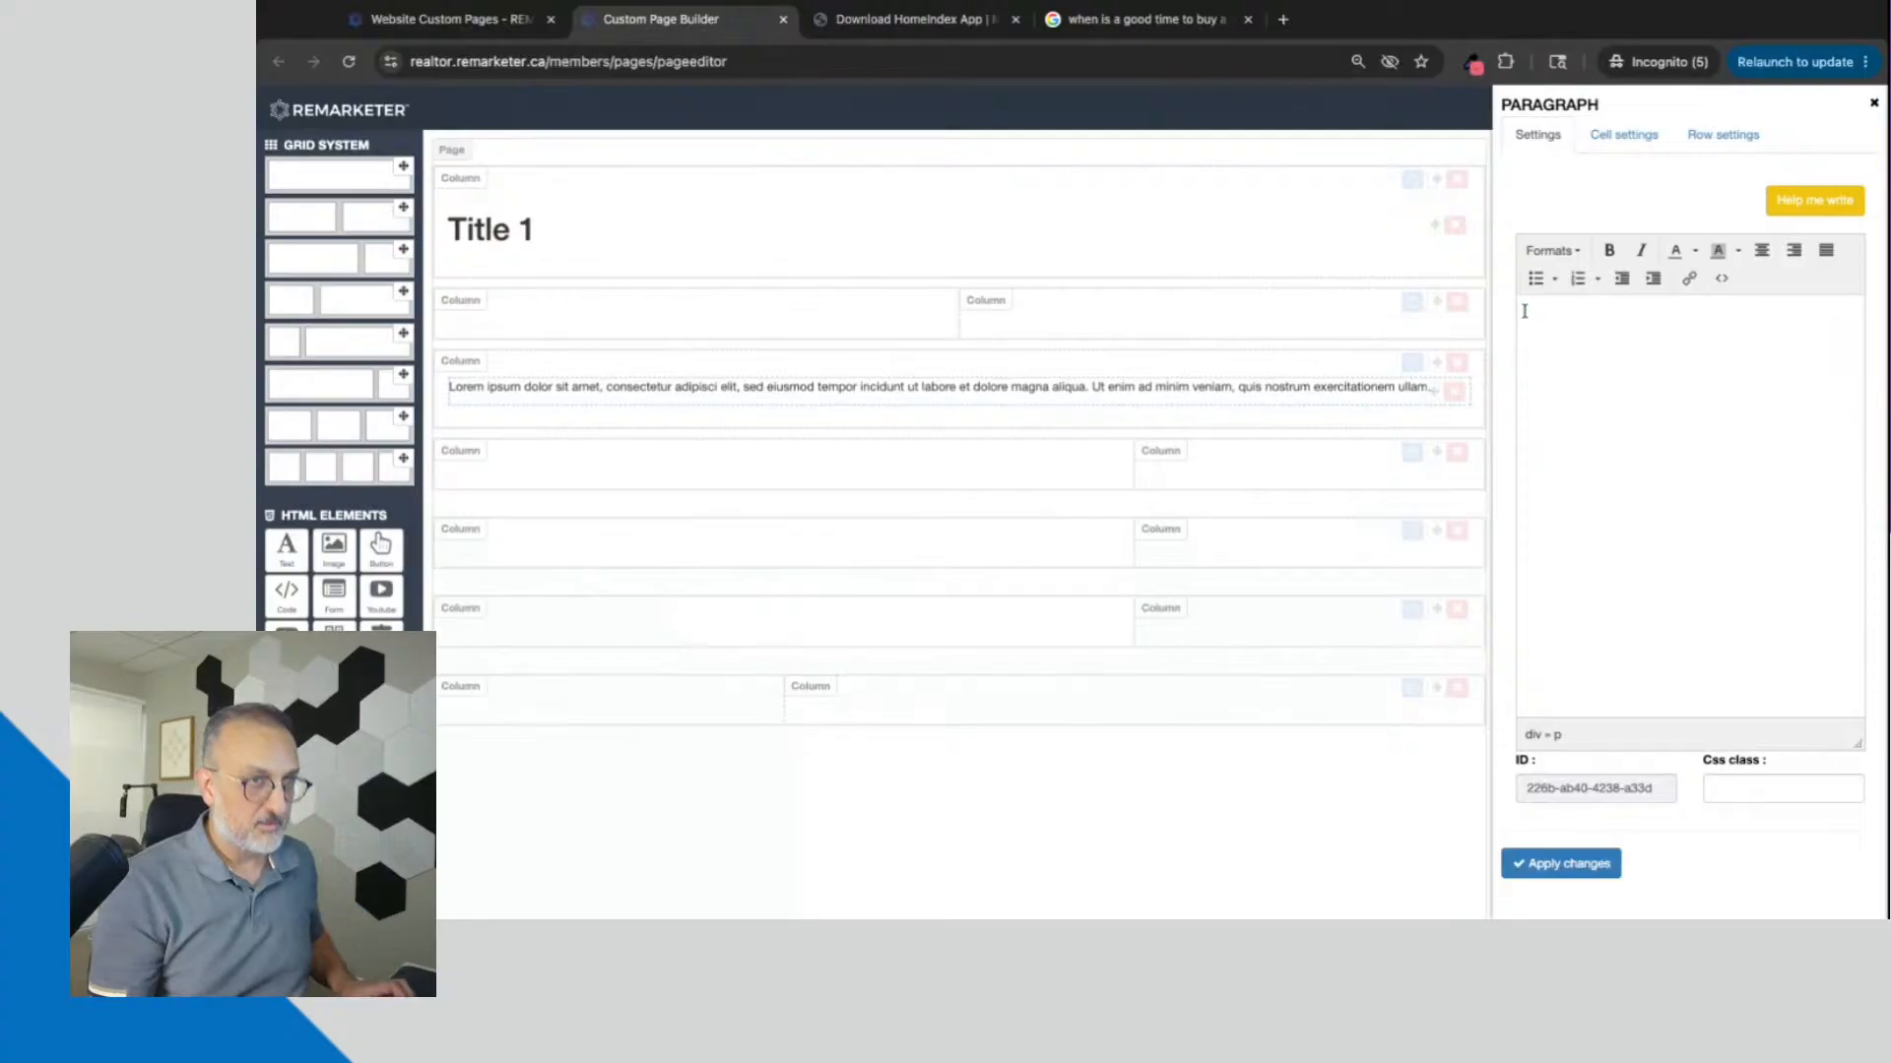
{"action": "type", "text": "Tit"}
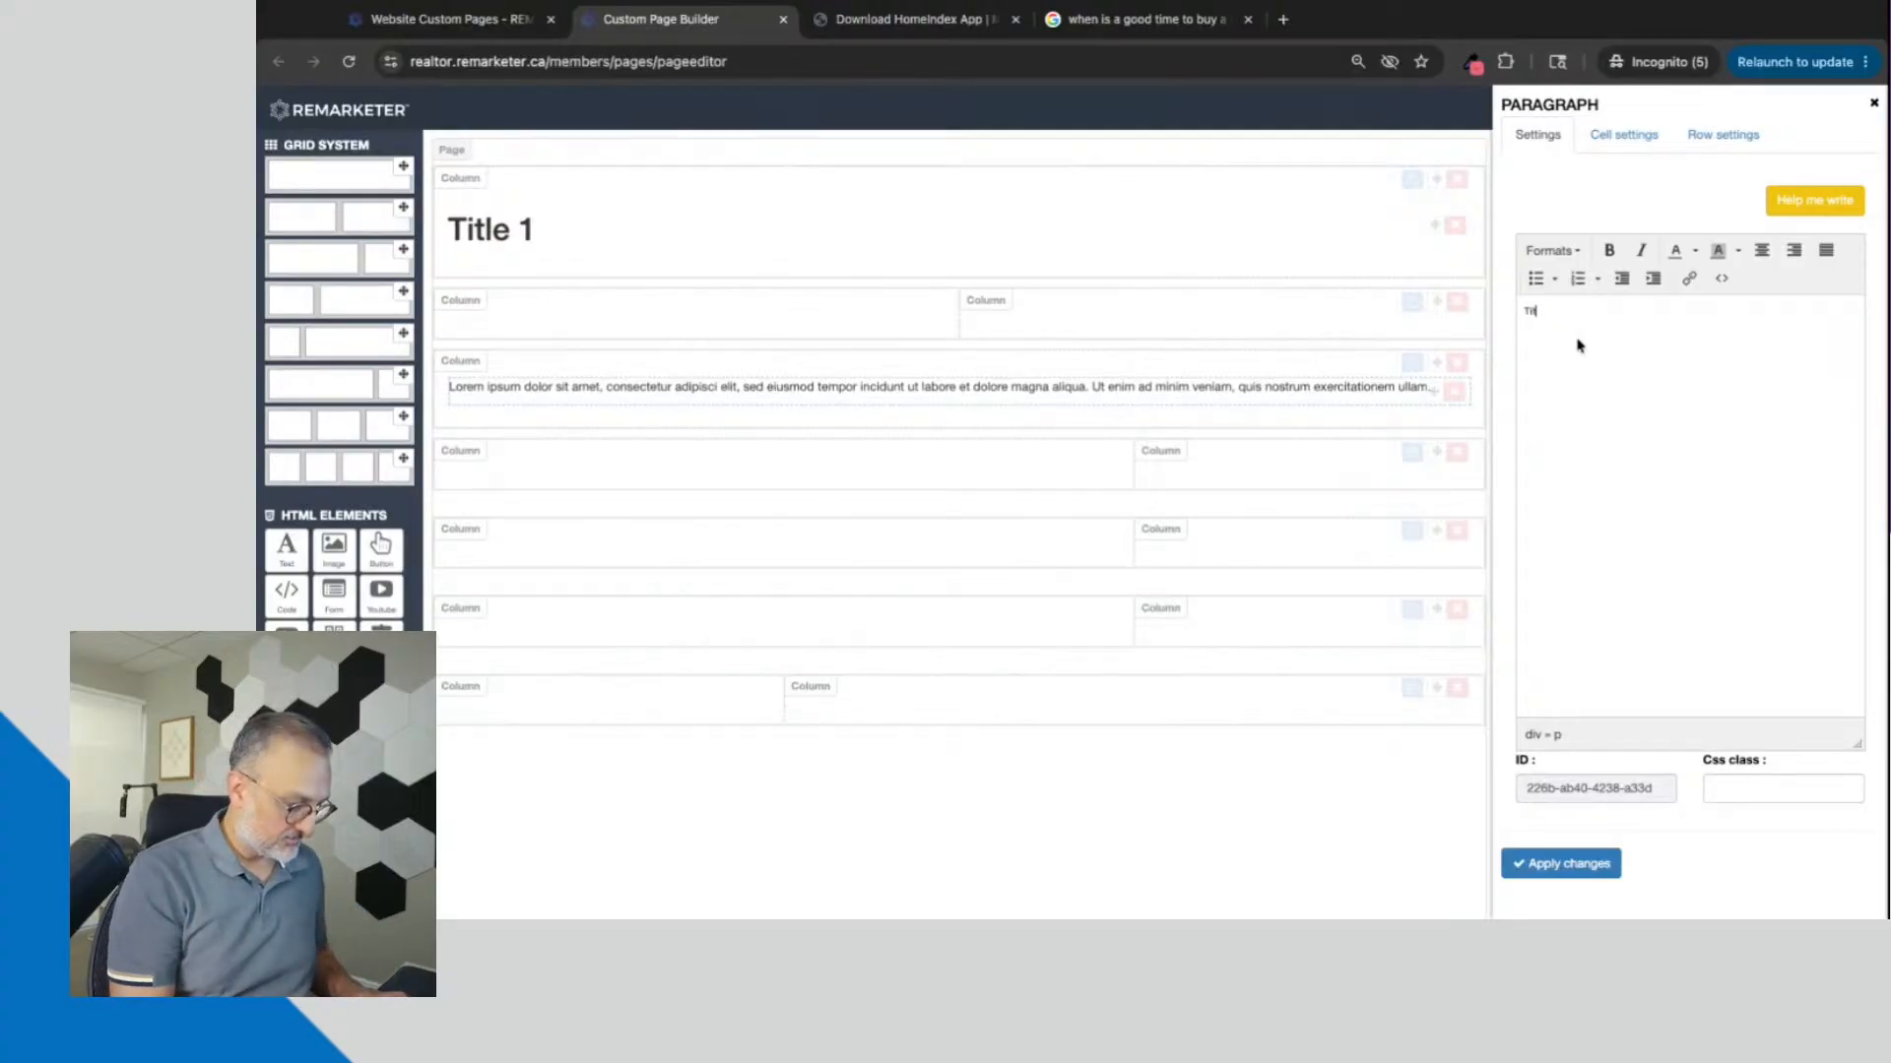
{"action": "type", "text": "le 2"}
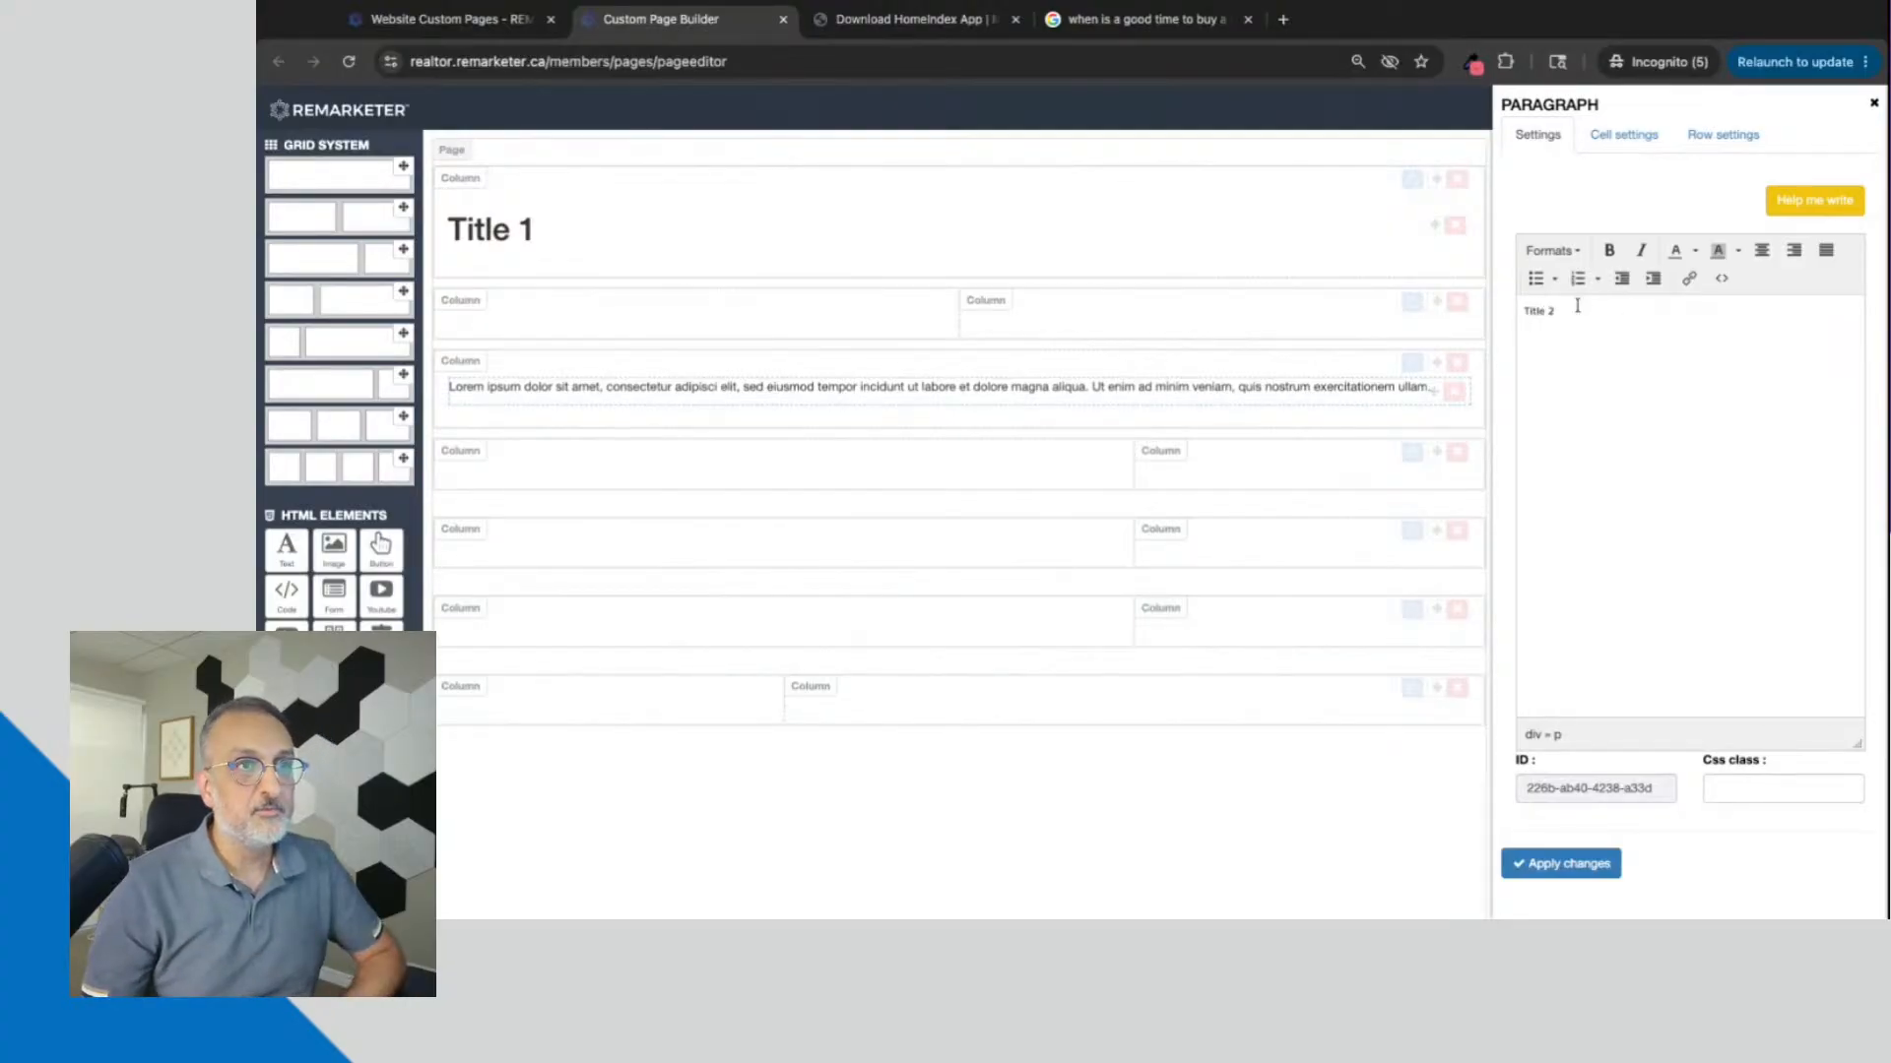
Step: Format the "Title 2" text as Heading 1, apply the changes and close the paragraph settings
{"action": "left_click", "coordinate": [1552, 251]}
{"action": "mouse_move", "coordinate": [1570, 284]}
{"action": "left_click", "coordinate": [1724, 298]}
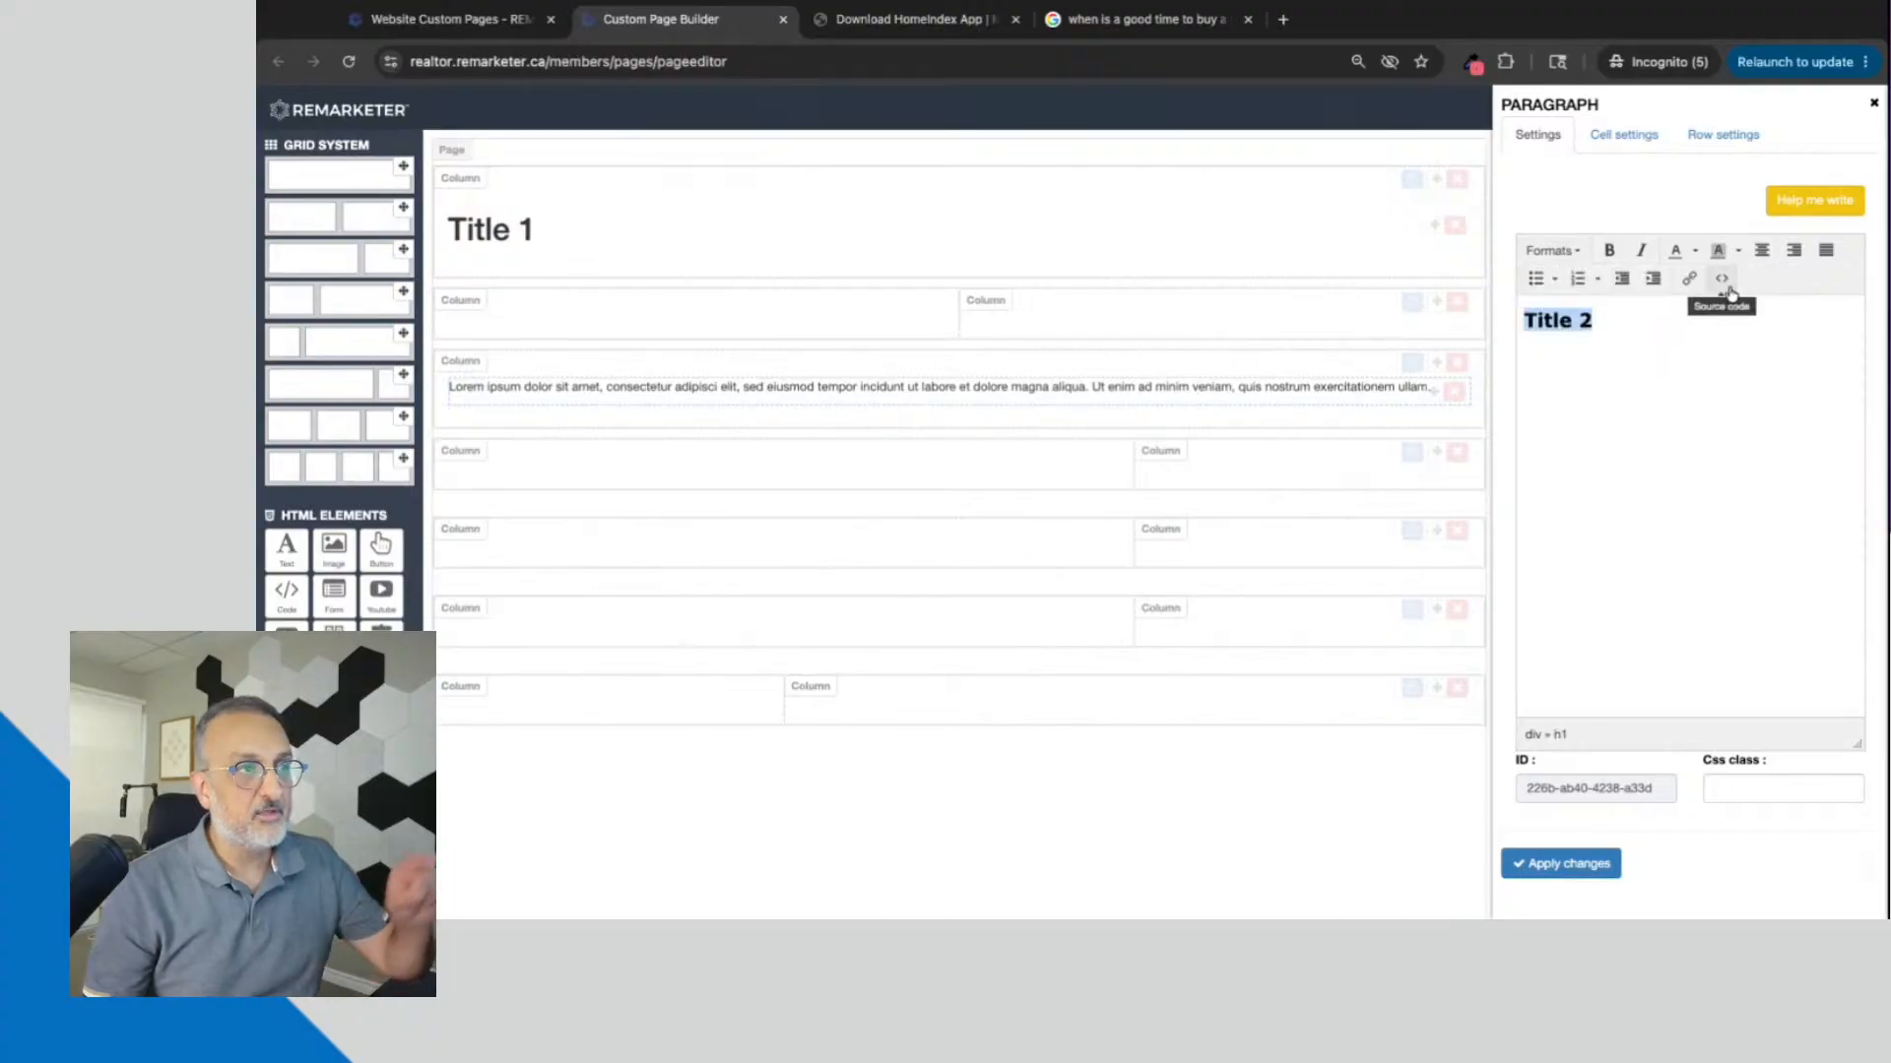
{"action": "left_click", "coordinate": [1571, 867]}
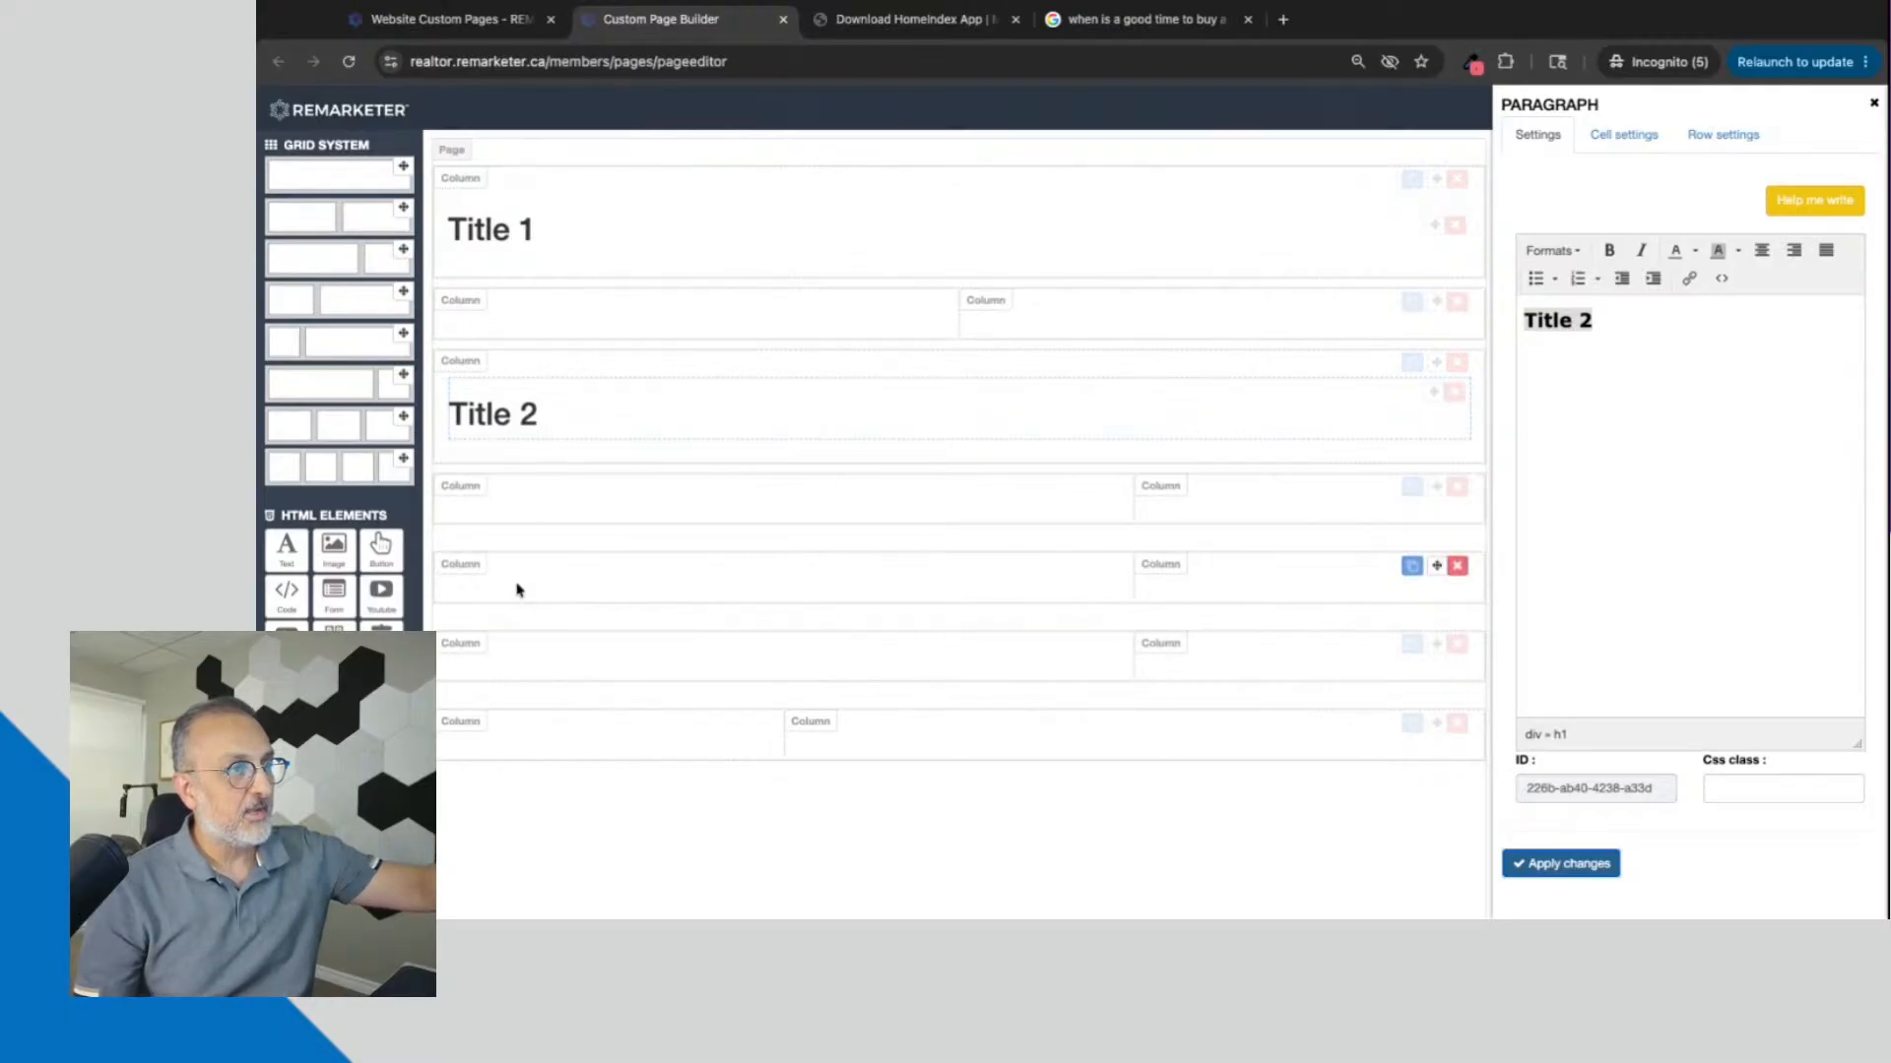
{"action": "left_click", "coordinate": [1871, 106]}
Step: Add a text block to the wide column of the second two-column row below "Title 2" and replace its placeholder text with "Title 2-1"
{"action": "left_click_drag", "start_coordinate": [283, 558], "coordinate": [679, 609]}
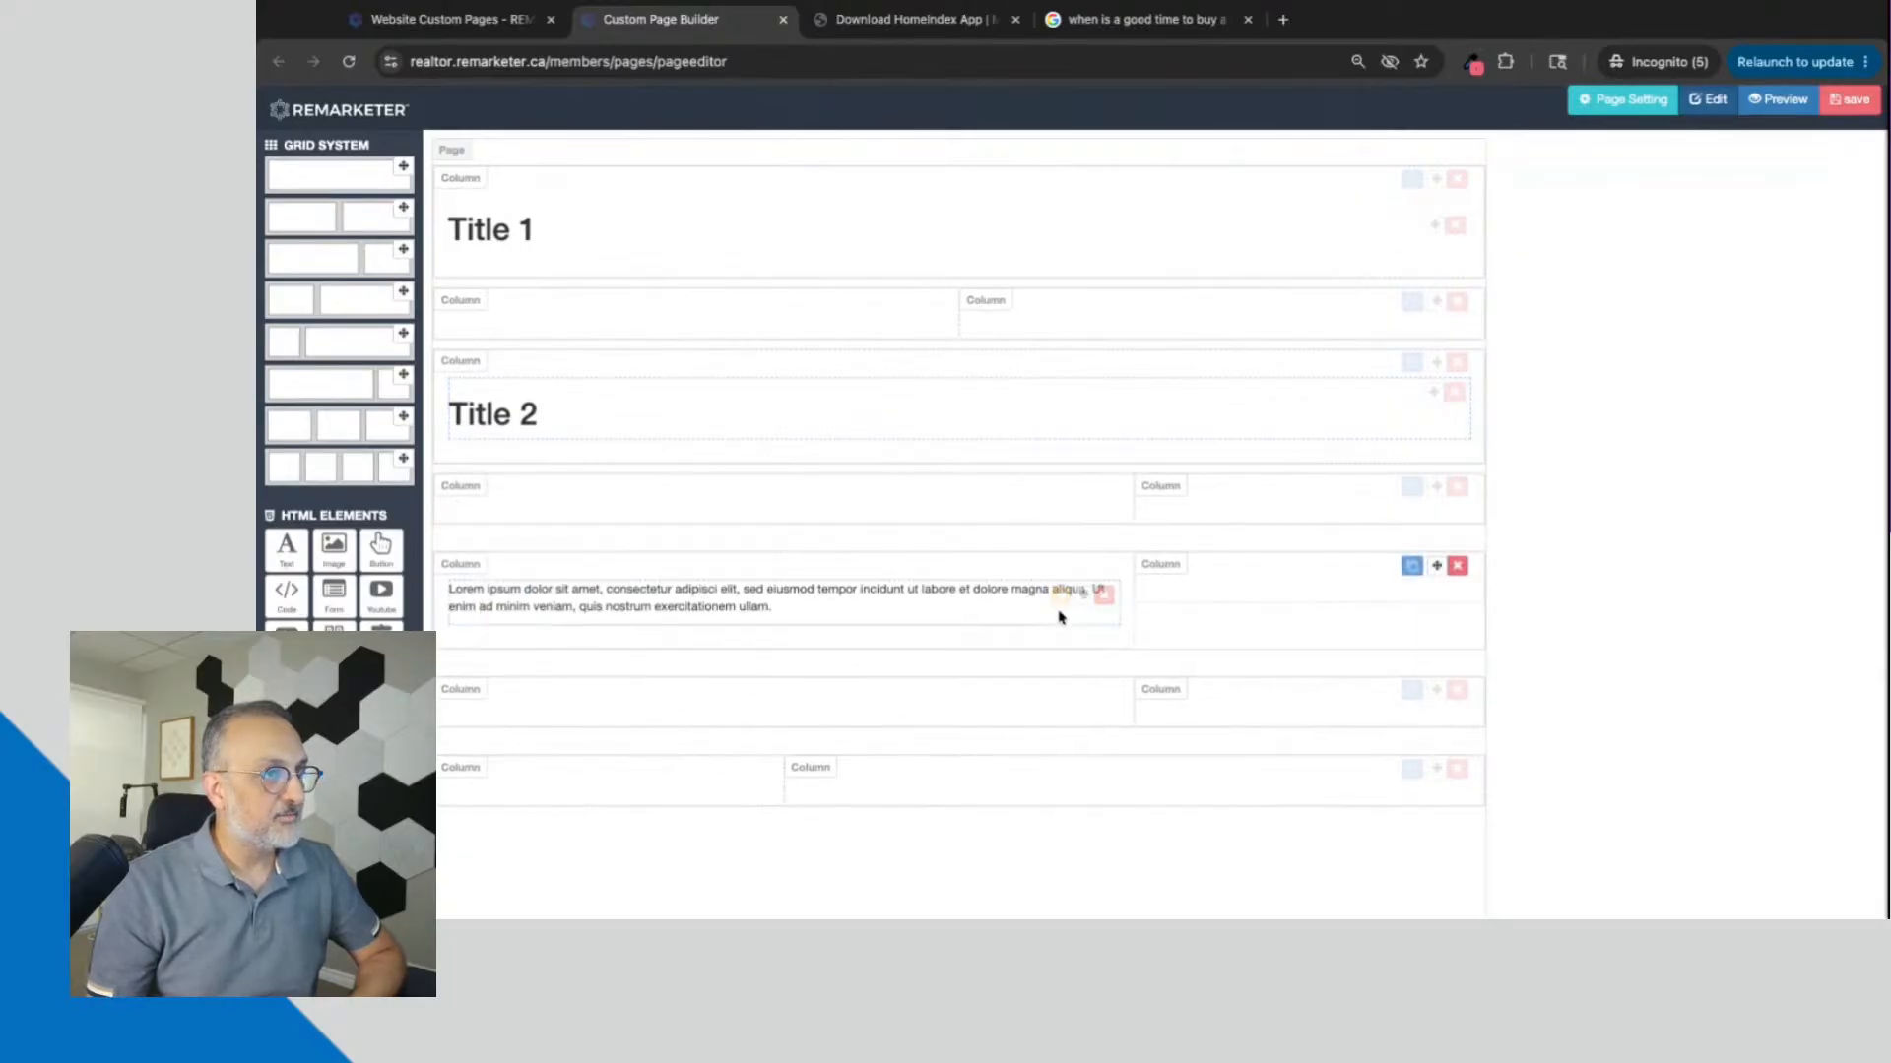
{"action": "left_click", "coordinate": [1061, 594]}
{"action": "left_click_drag", "start_coordinate": [1523, 311], "coordinate": [1738, 336]}
{"action": "key", "text": "BackSpace"}
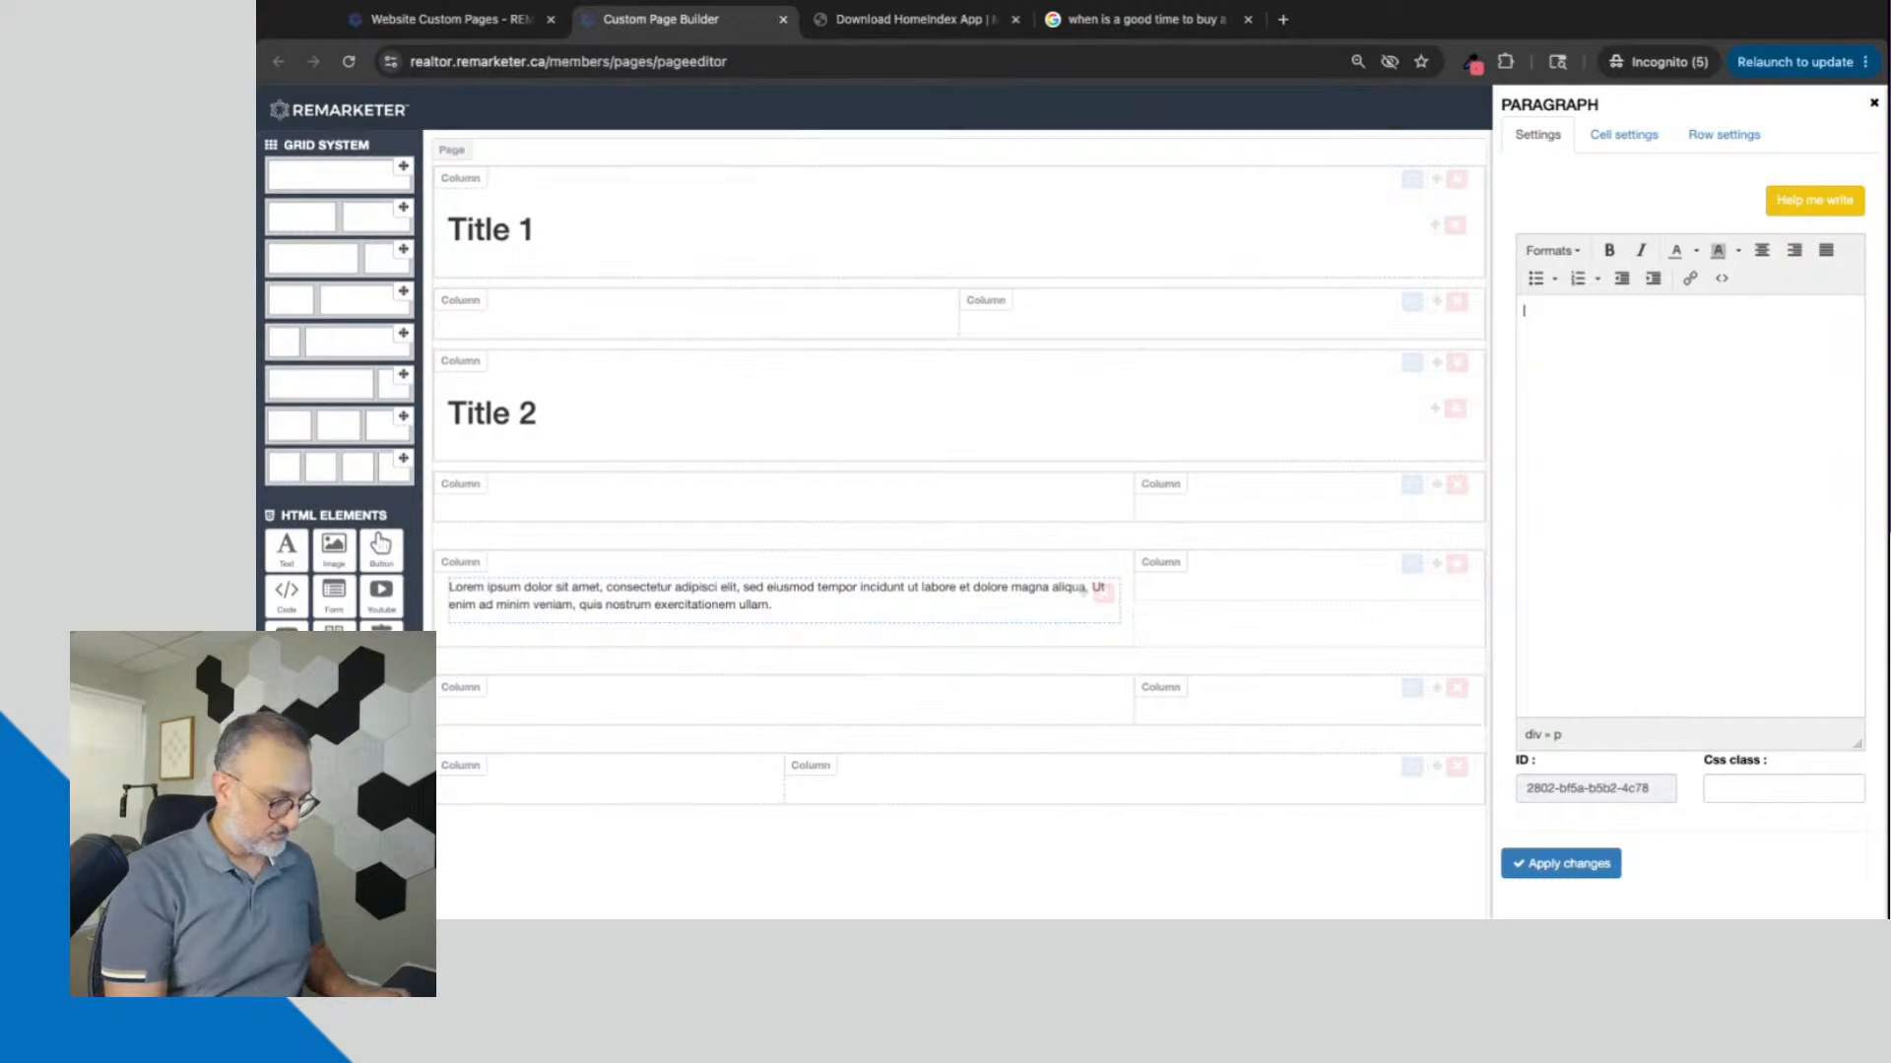
{"action": "type", "text": "Title"}
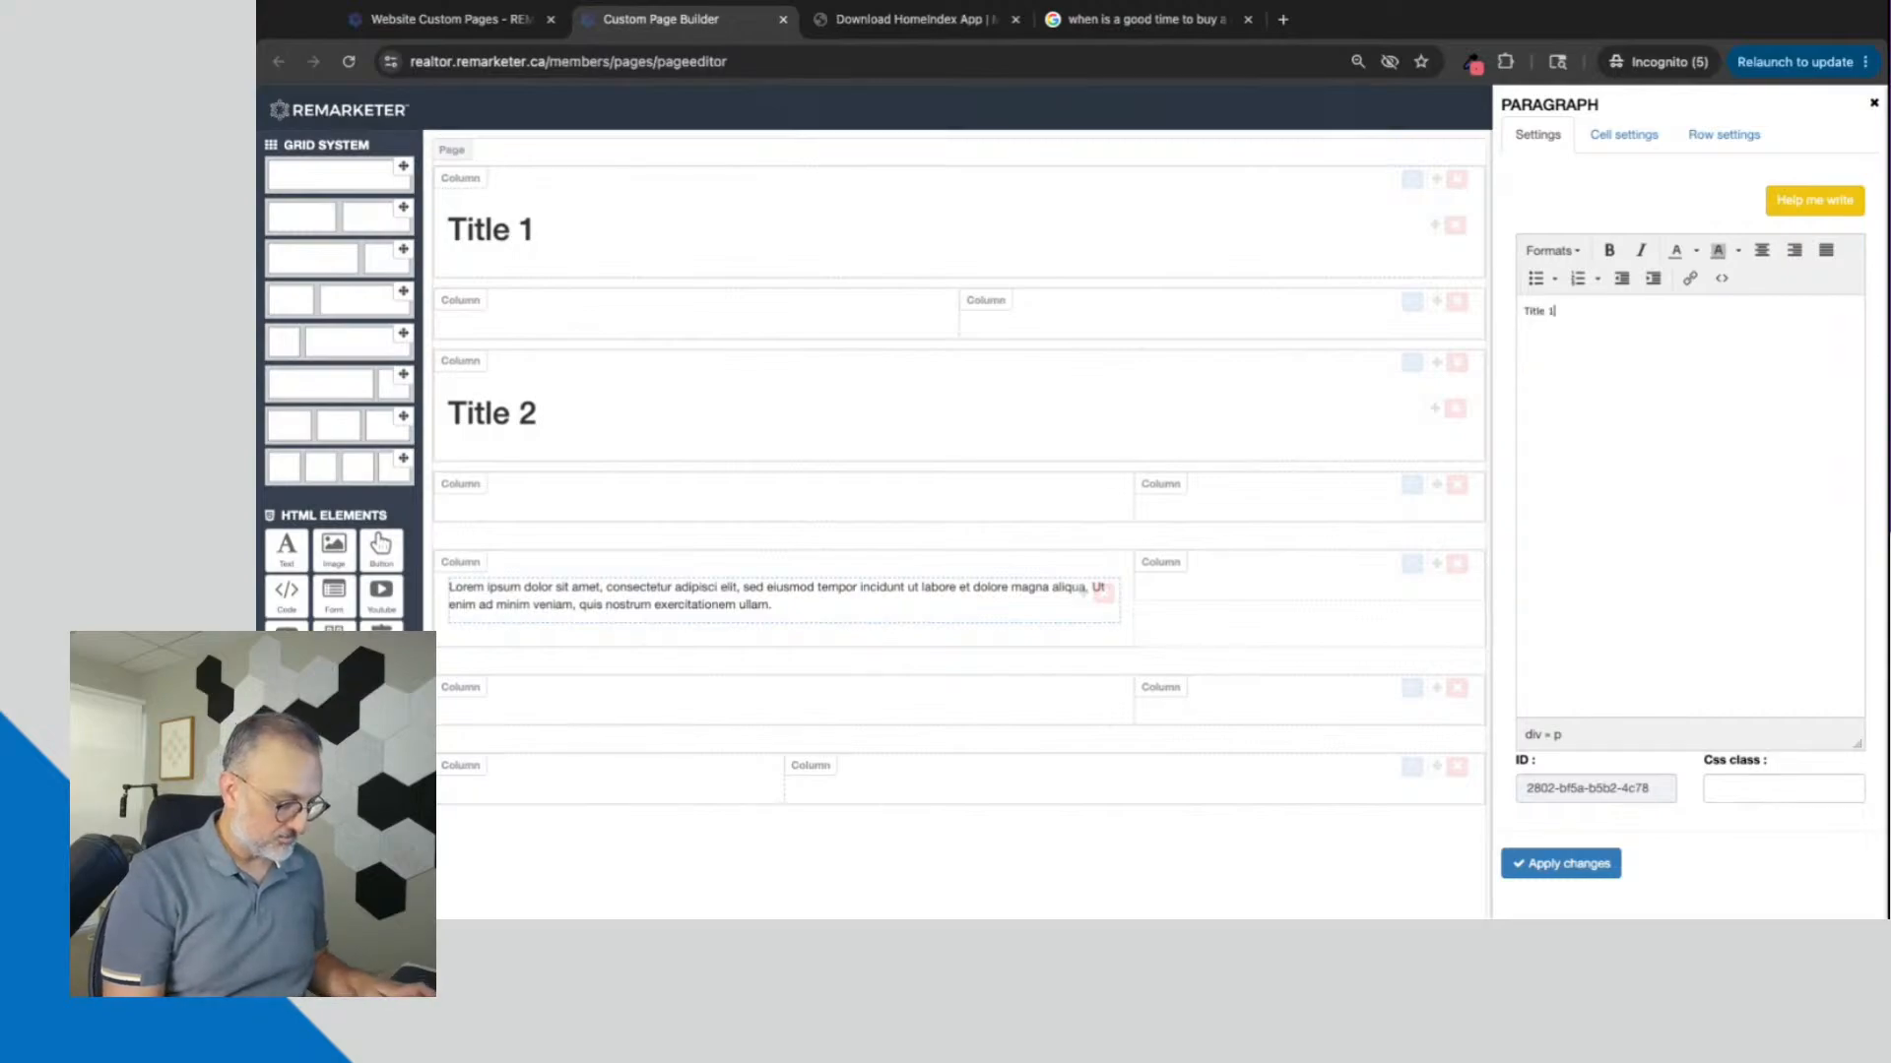
{"action": "type", "text": " 2-1"}
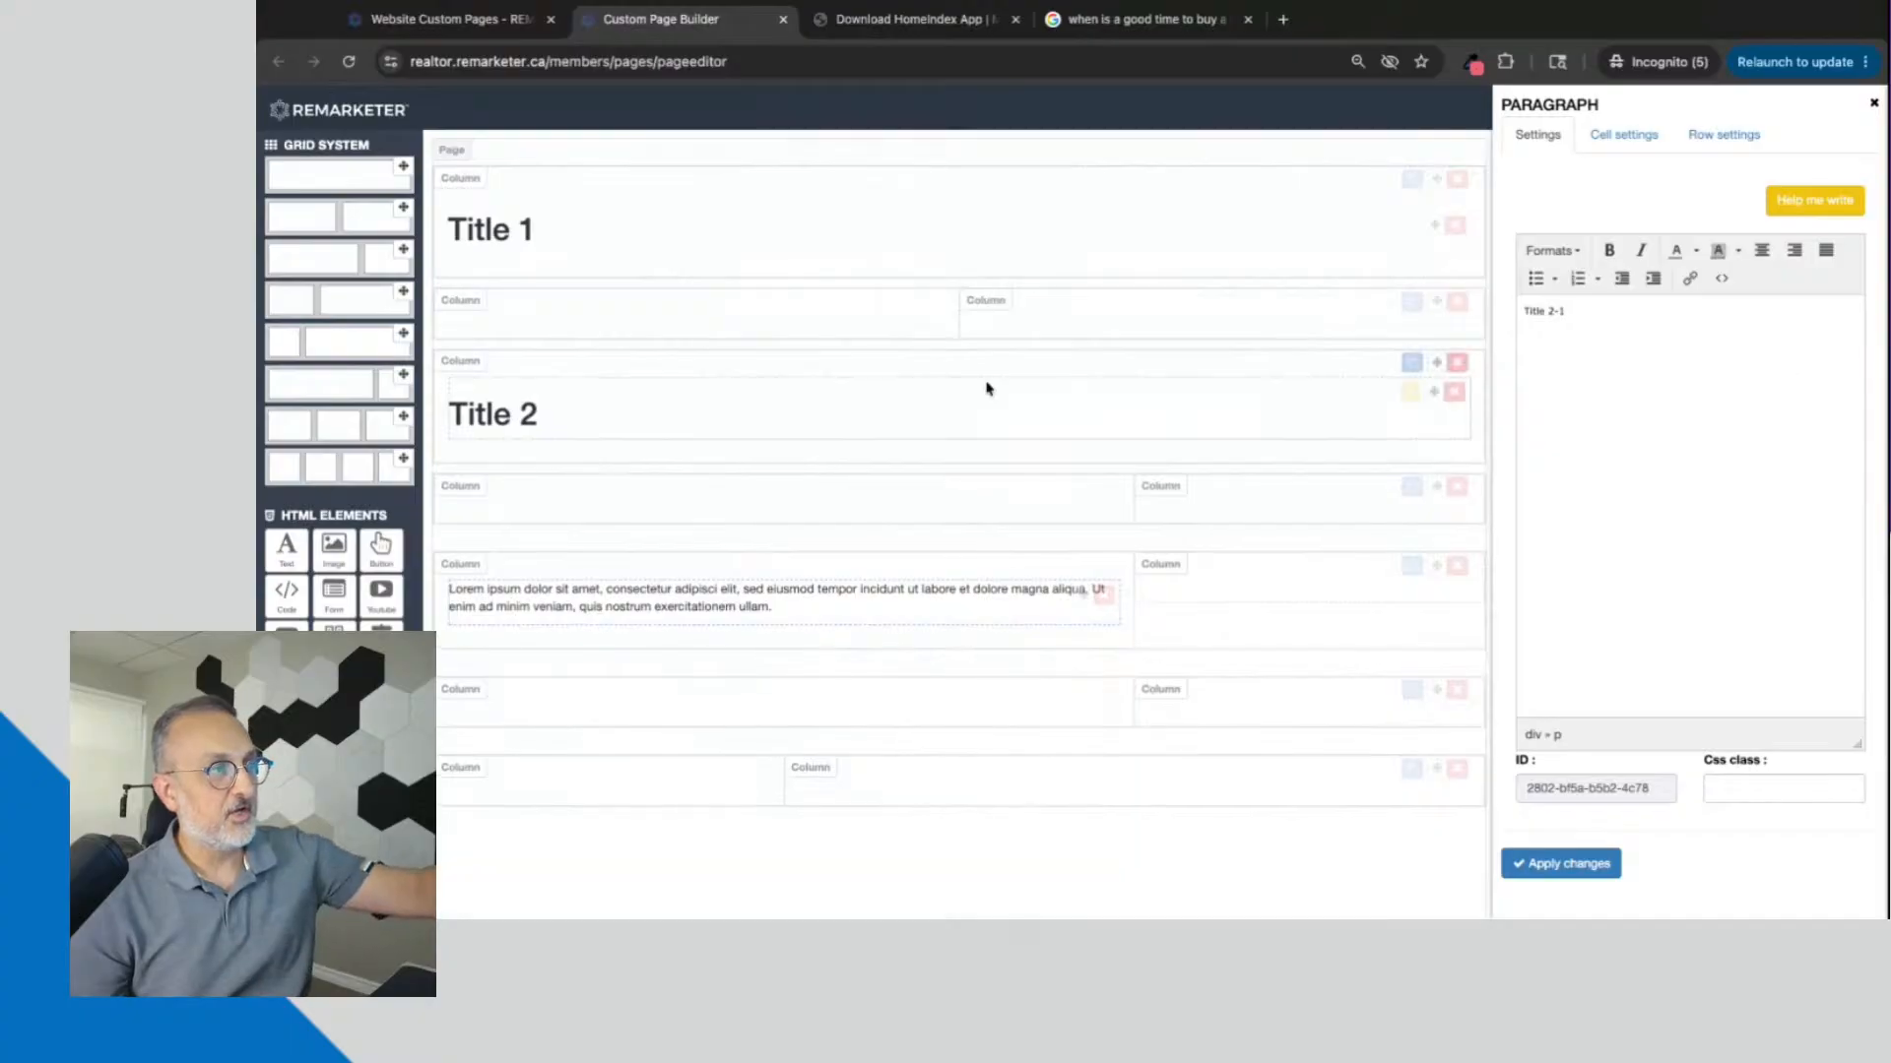
Step: Format the "Title 2-1" text as Heading 2 and apply the changes
{"action": "triple_click", "coordinate": [1577, 310]}
{"action": "left_click", "coordinate": [1566, 257]}
{"action": "mouse_move", "coordinate": [1568, 286]}
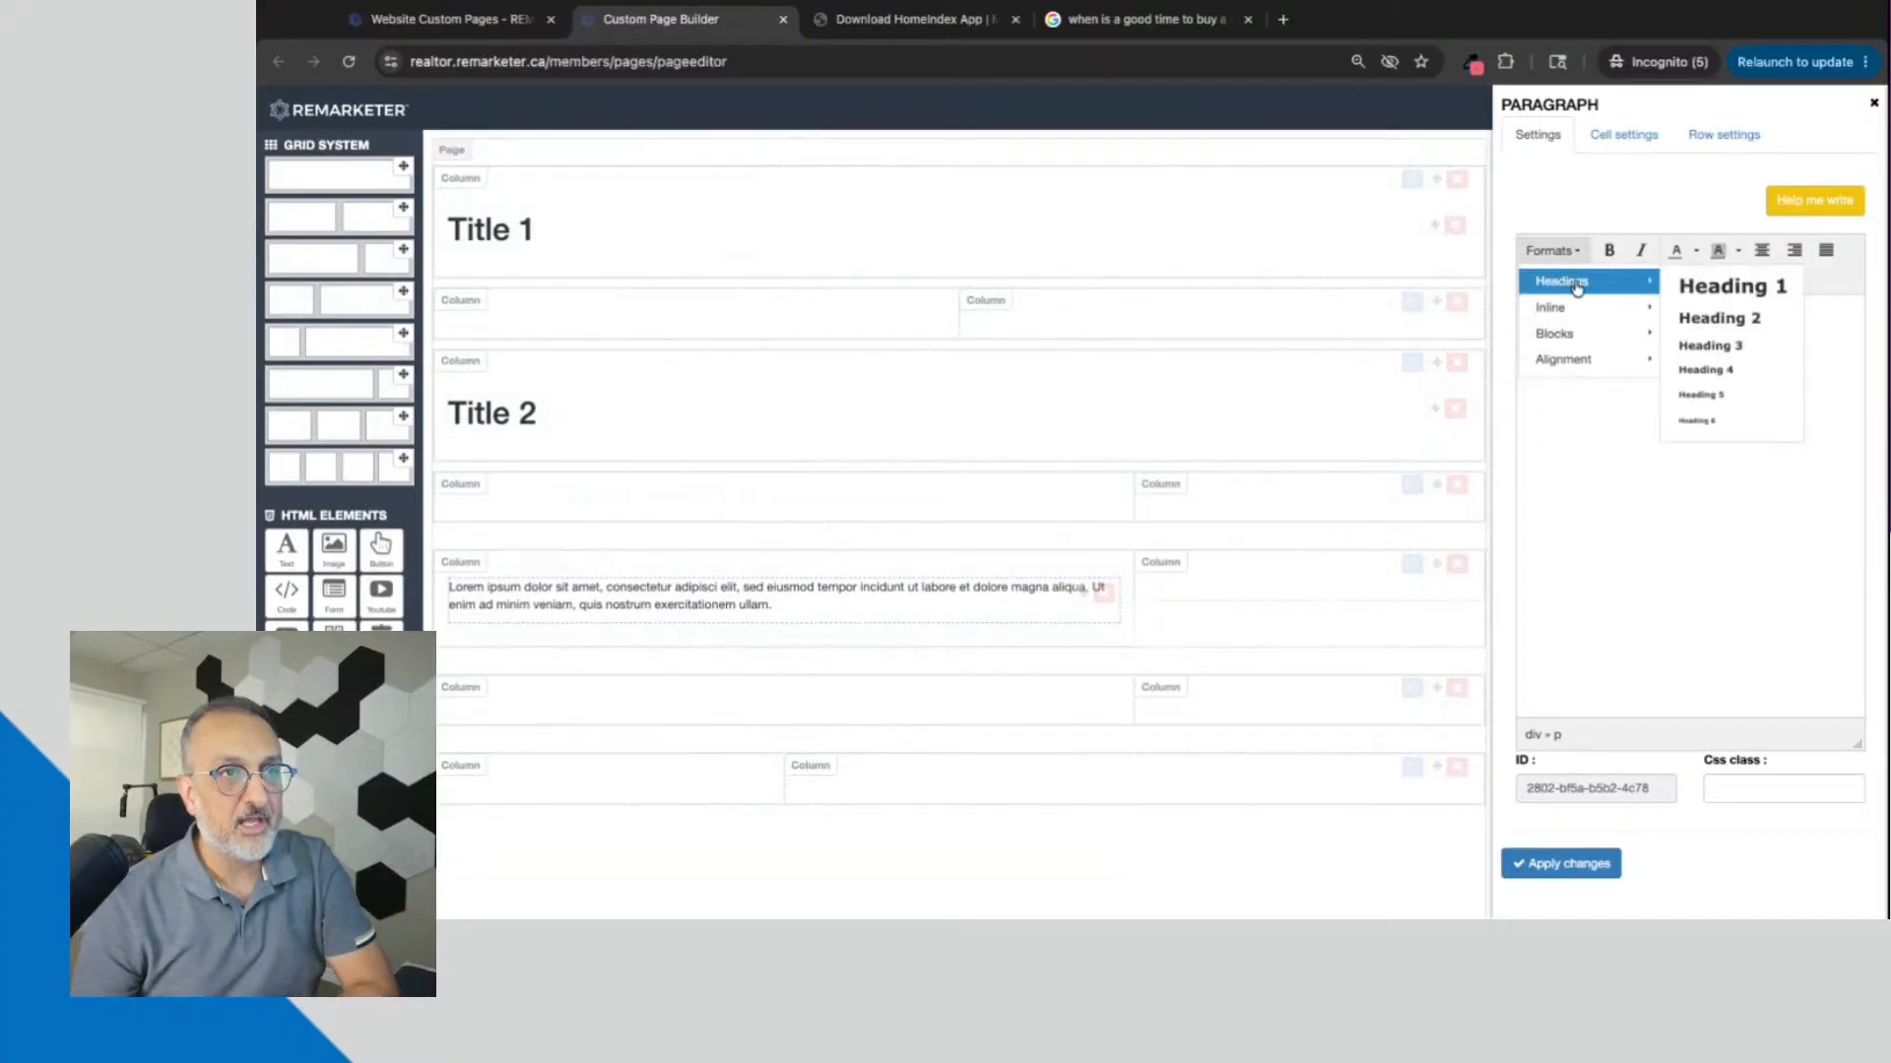
{"action": "left_click", "coordinate": [1733, 319]}
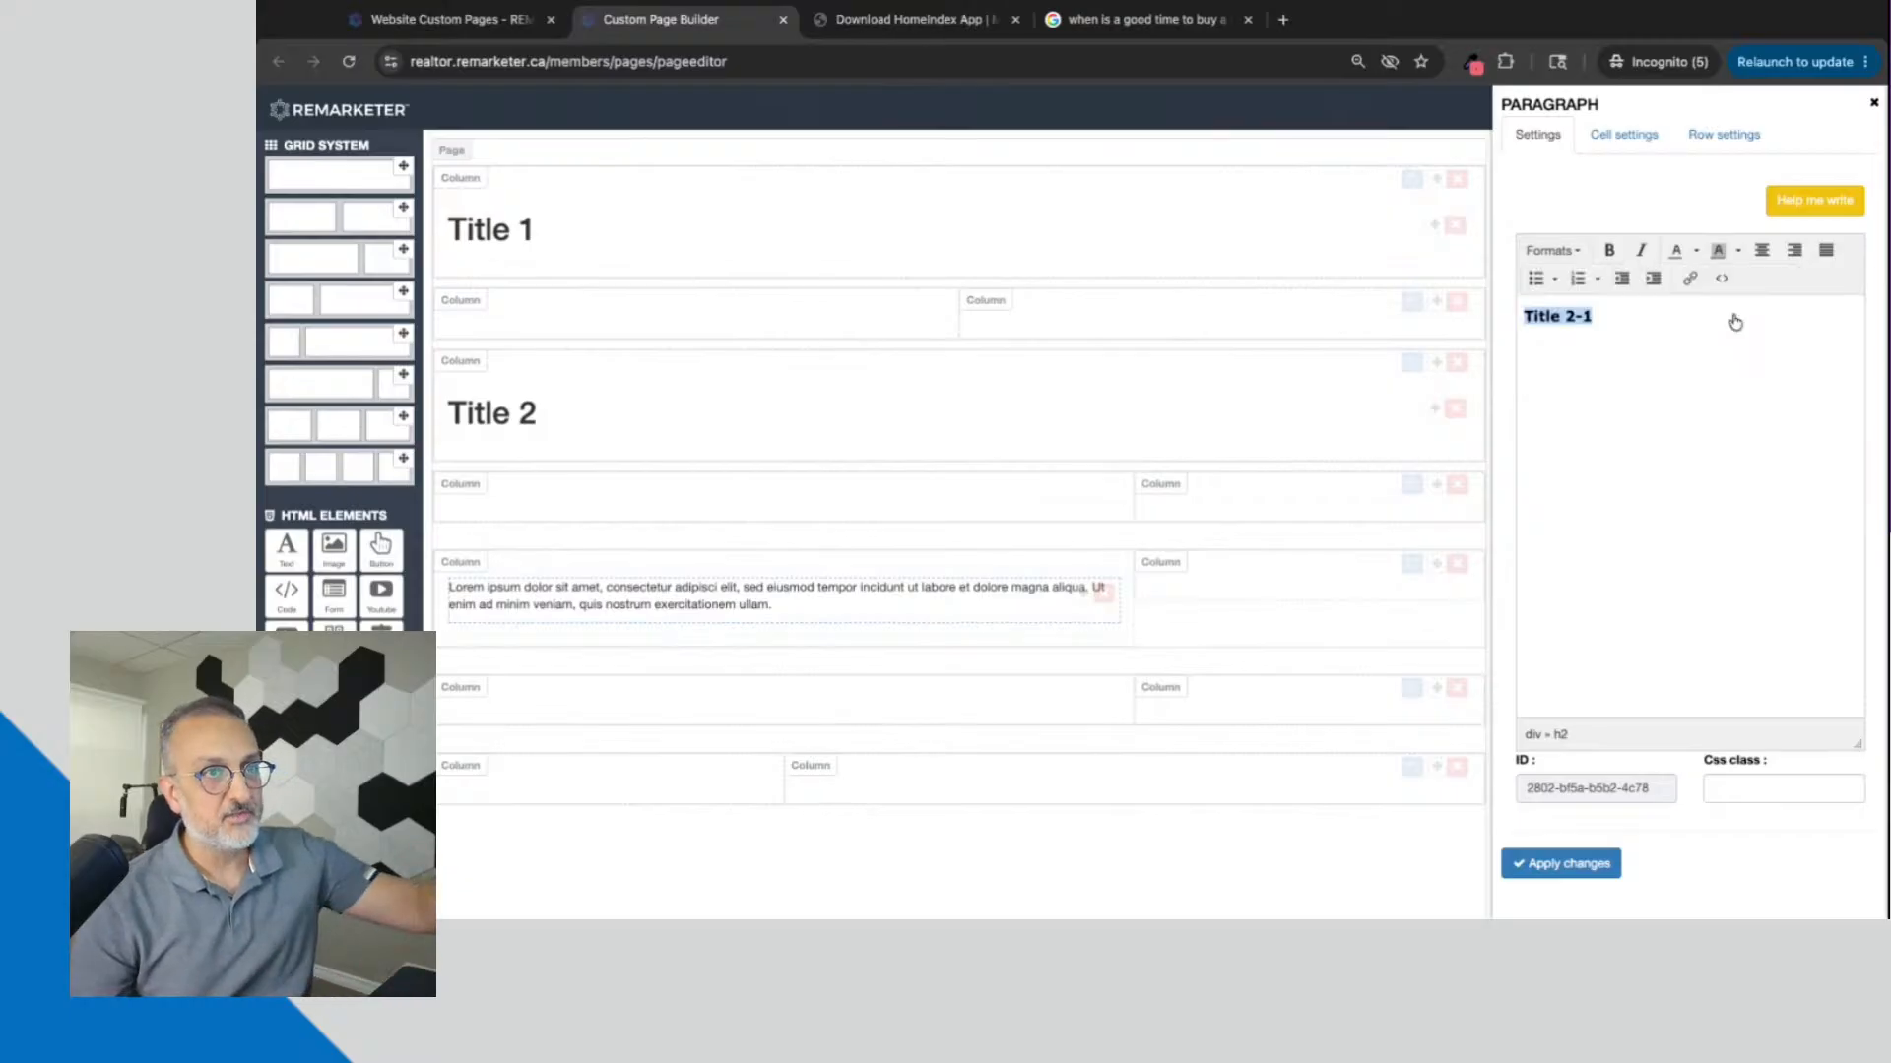
{"action": "left_click", "coordinate": [1556, 874]}
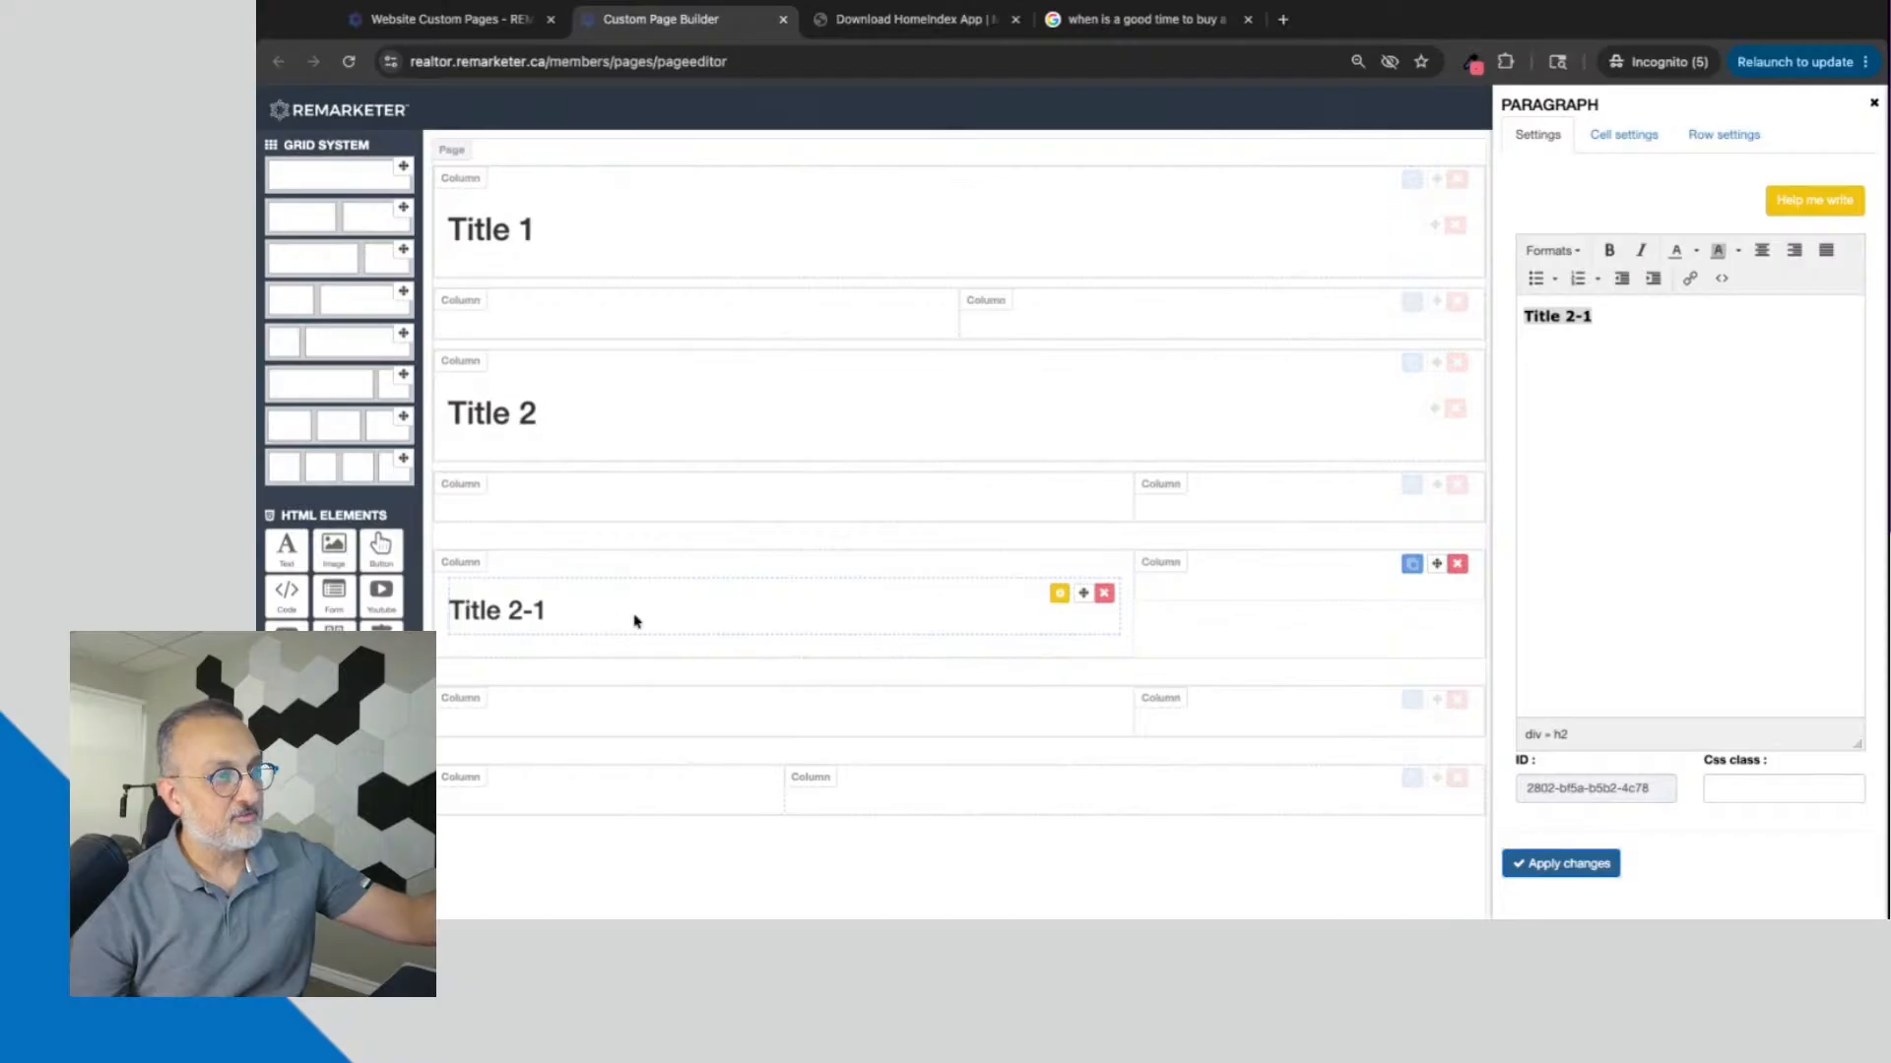
Step: Review the heading levels available for the "Title 2-1" text and close the paragraph settings
{"action": "left_click", "coordinate": [1552, 250]}
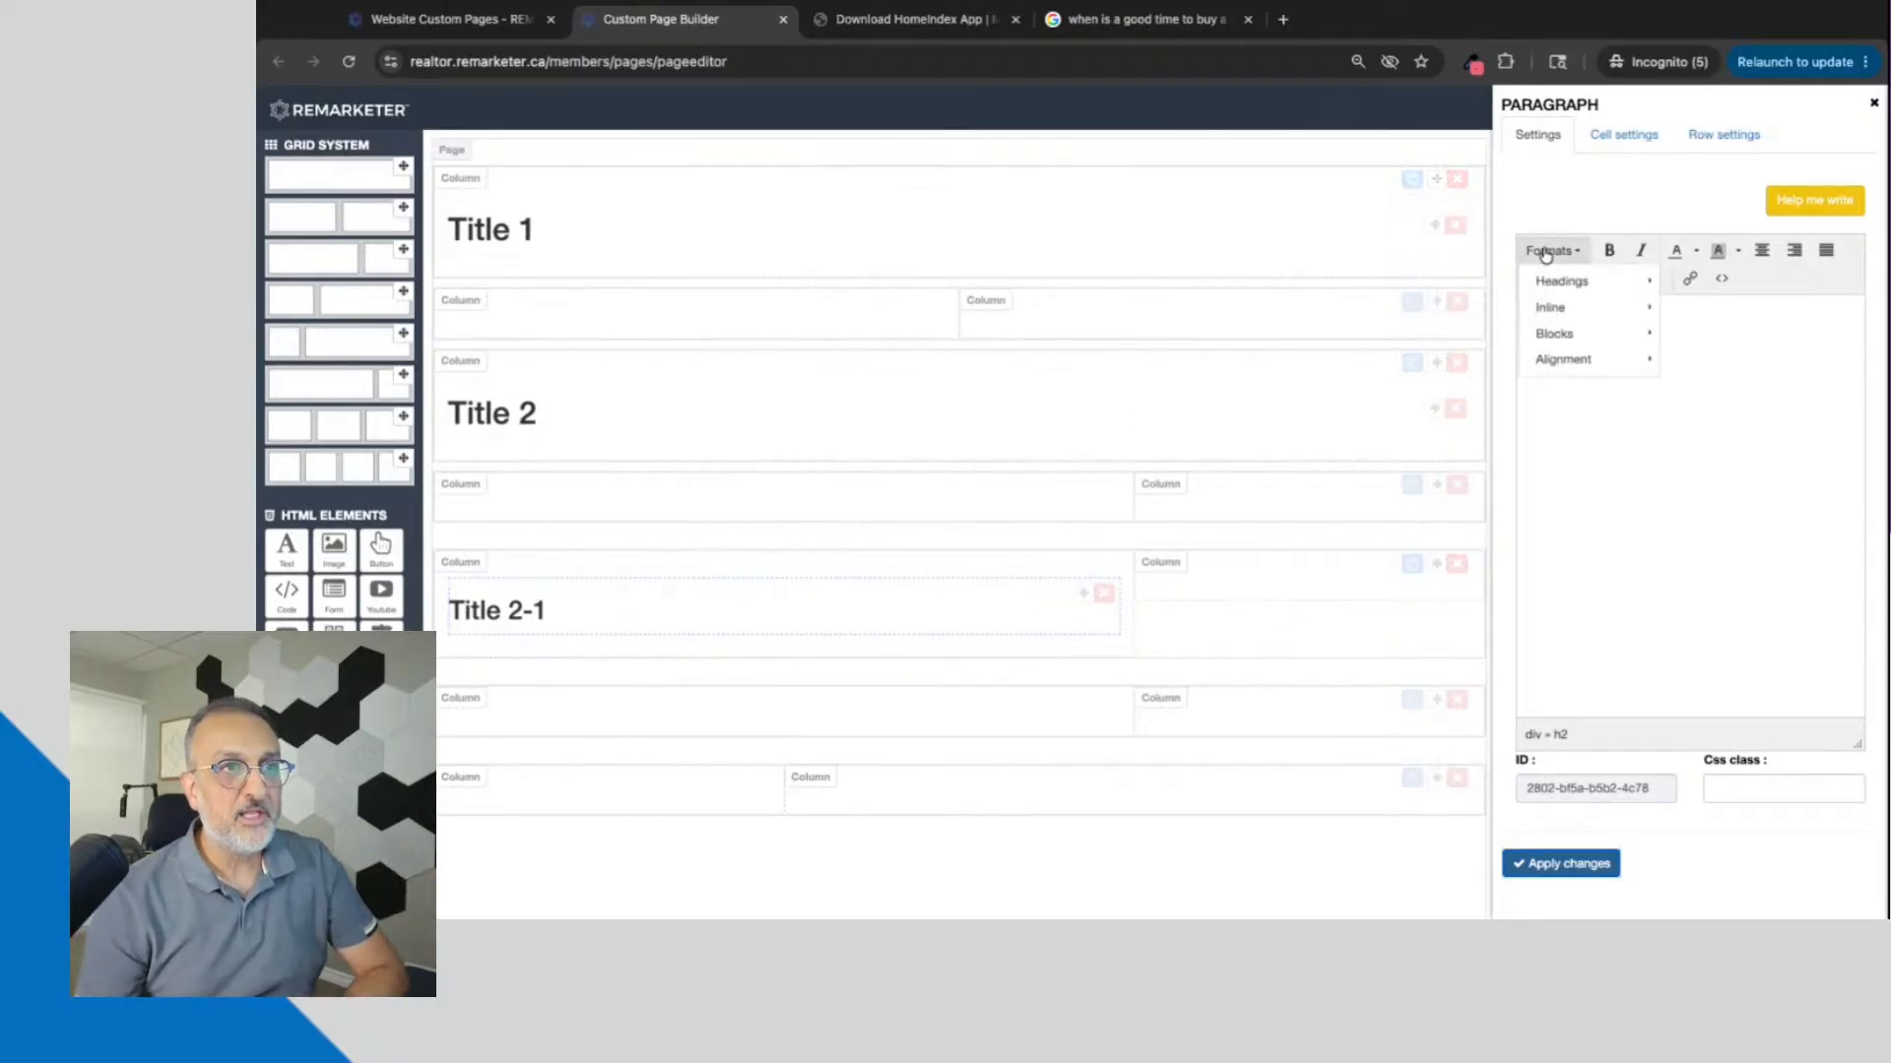
{"action": "mouse_move", "coordinate": [1559, 284]}
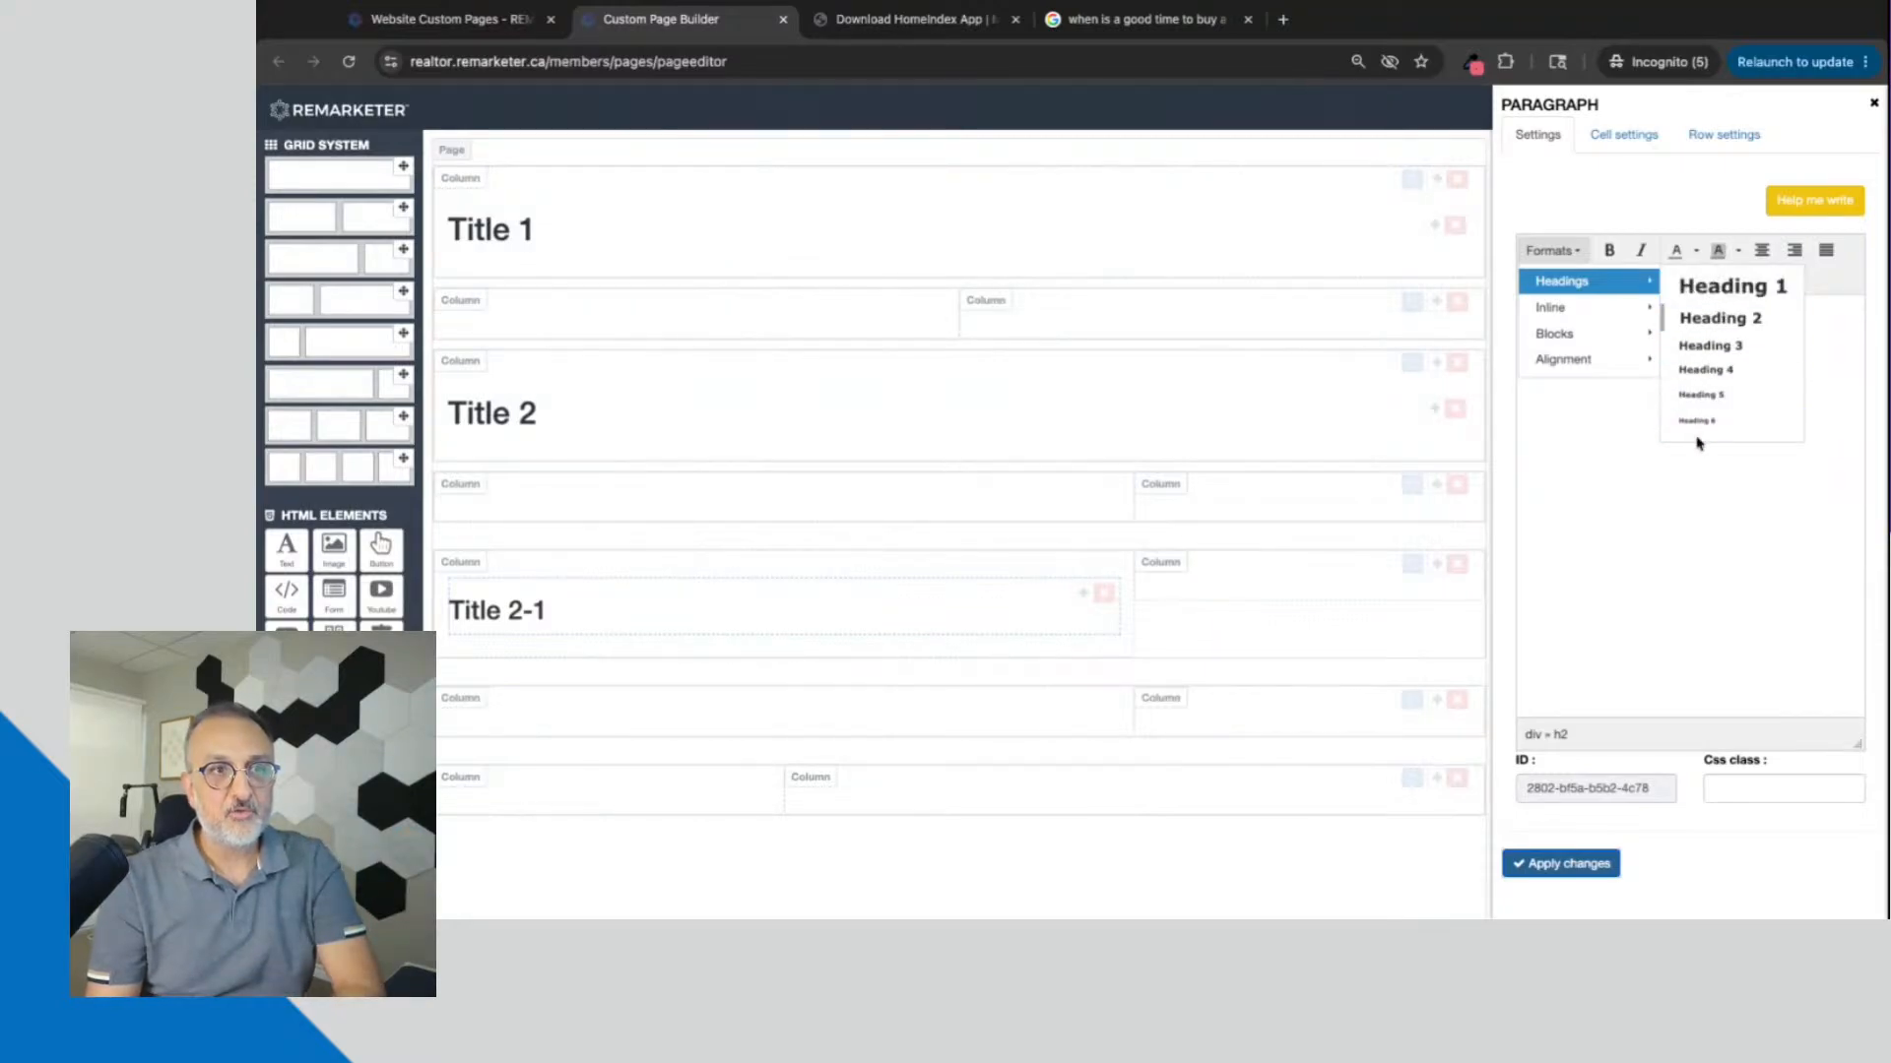
{"action": "left_click", "coordinate": [1611, 488]}
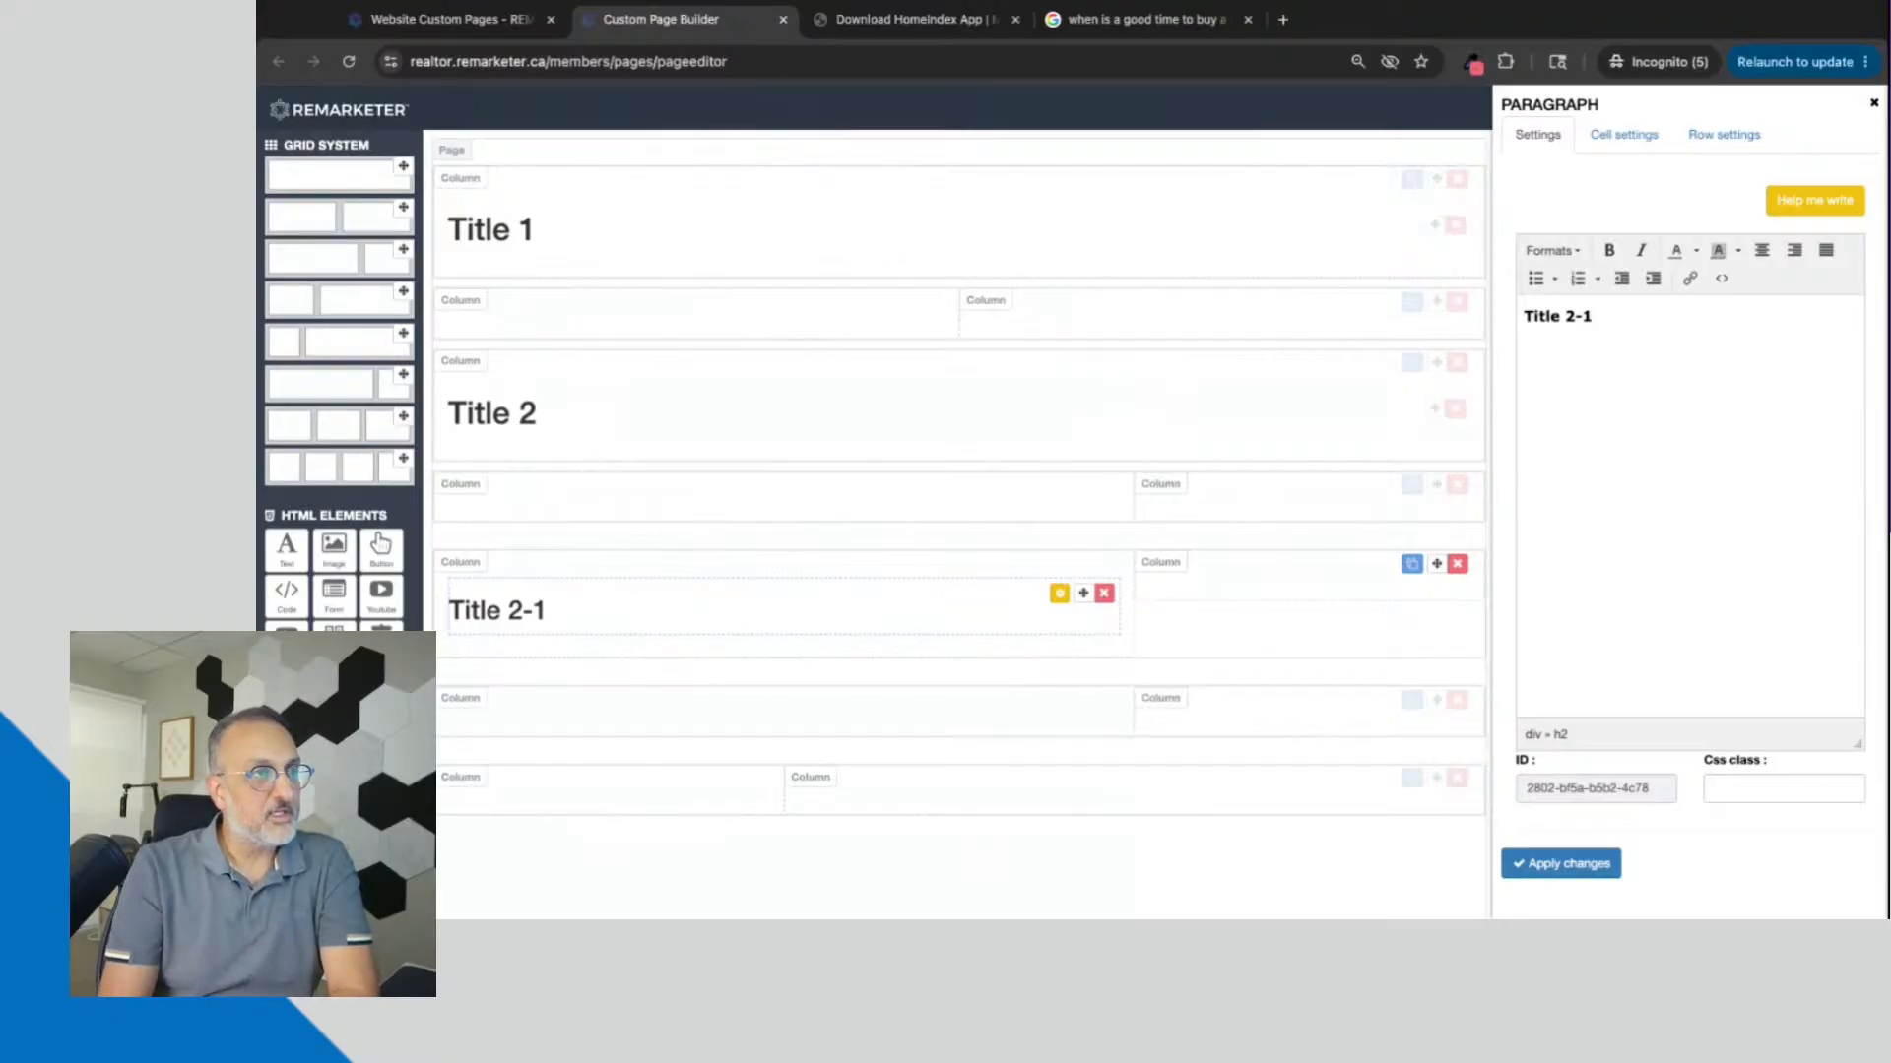
{"action": "left_click", "coordinate": [1874, 105]}
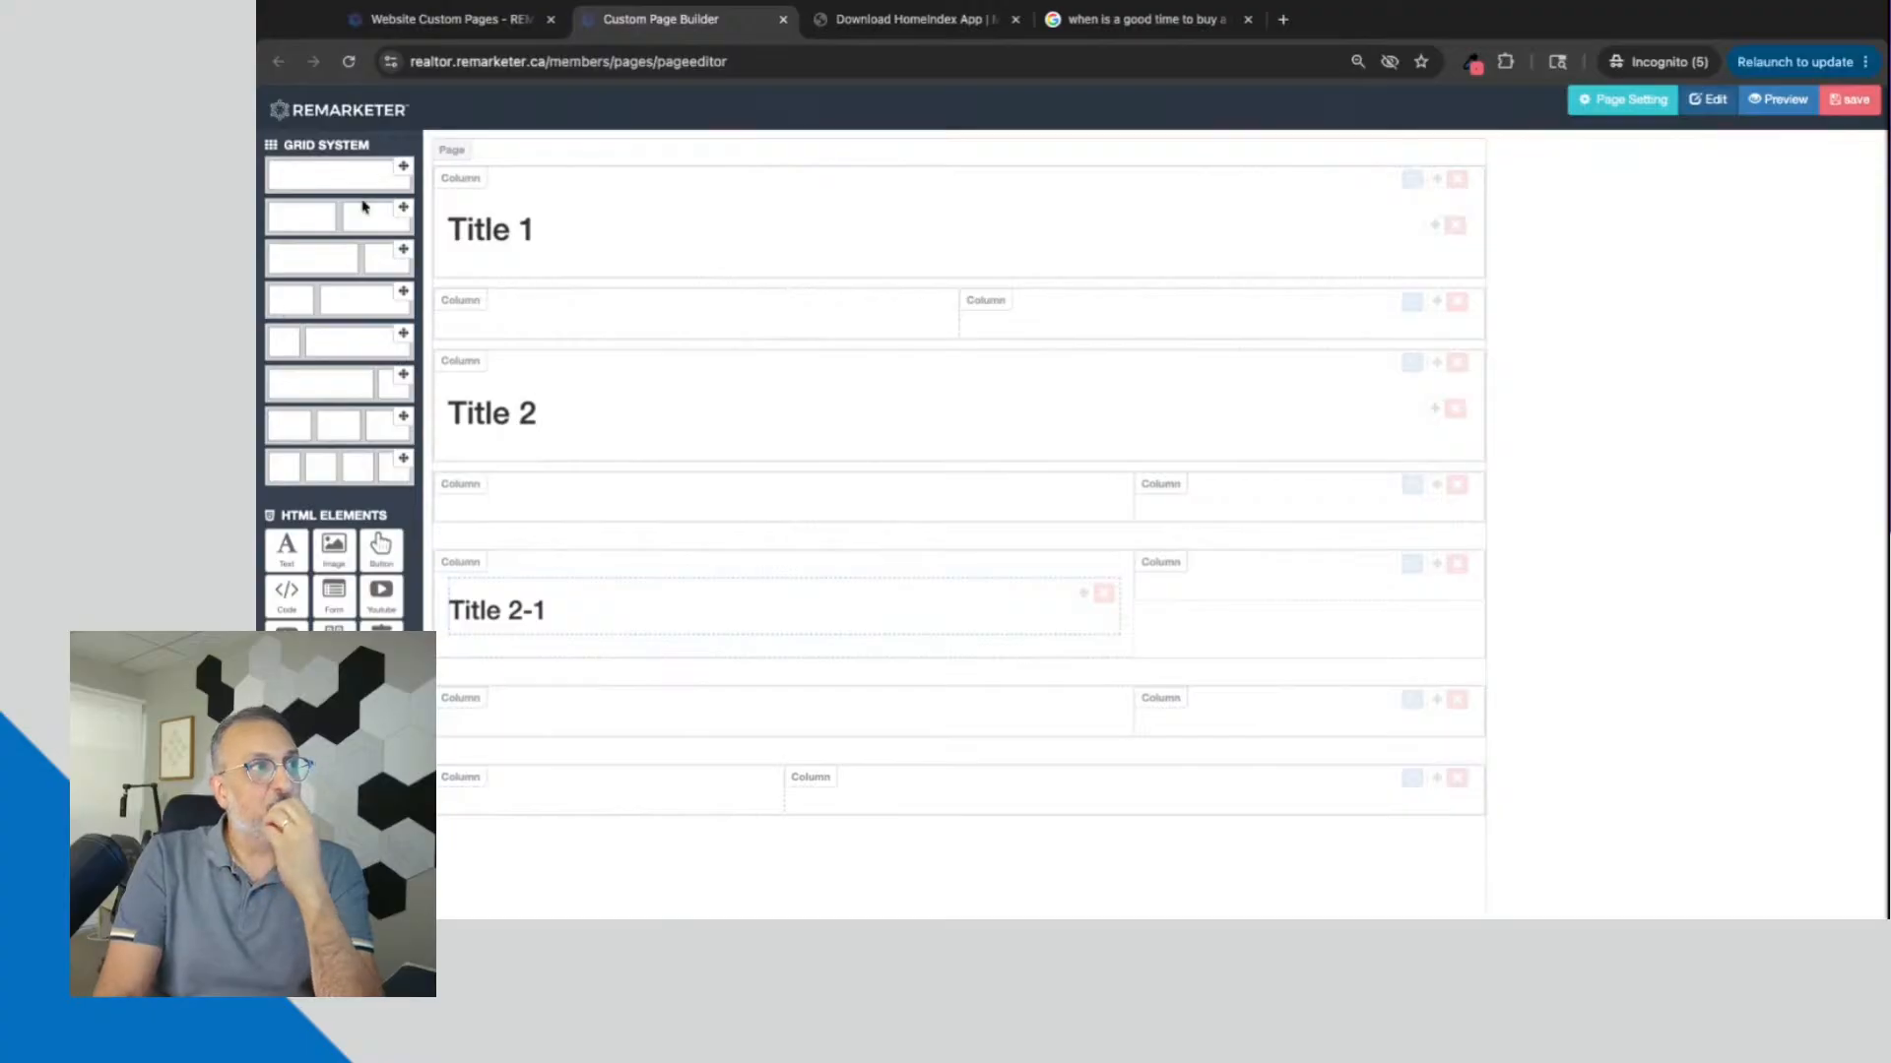
Step: Start a new custom post in News & Blogs from the REMARKETER members area and review its title, description and body fields
{"action": "left_click", "coordinate": [460, 31]}
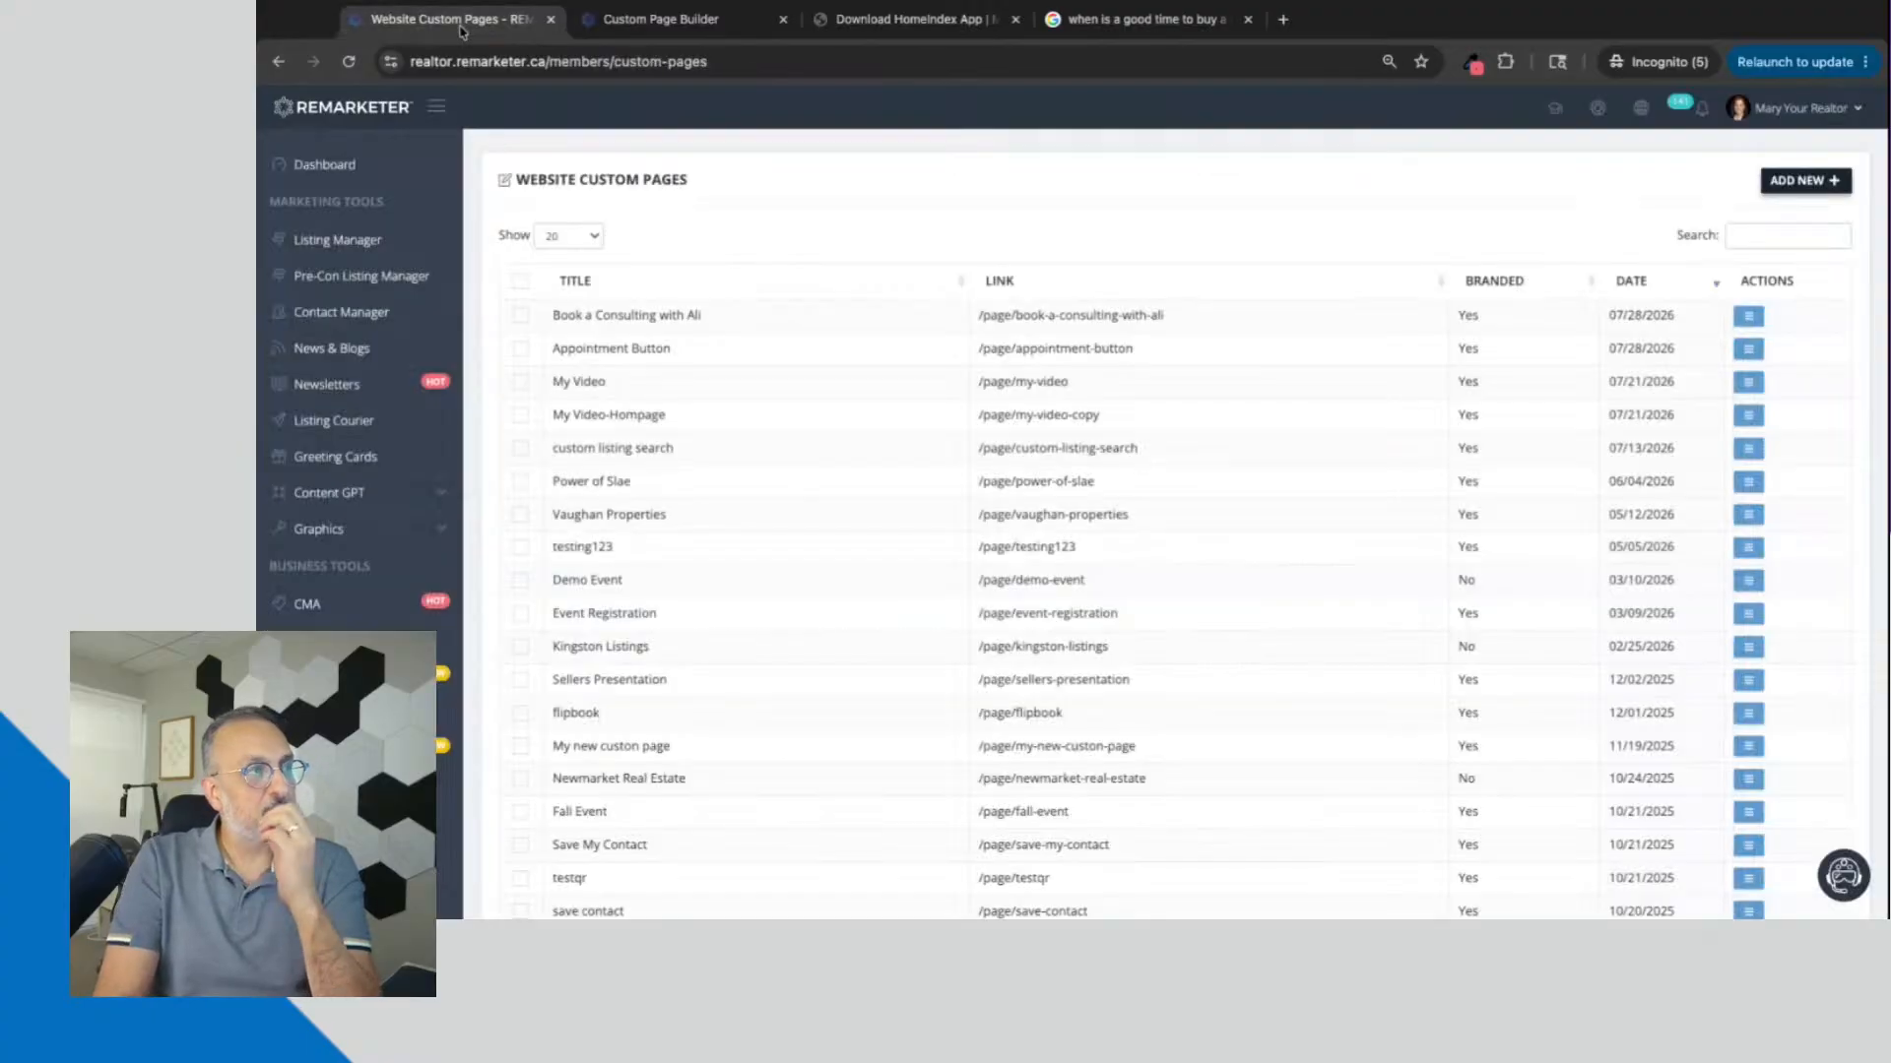
{"action": "left_click", "coordinate": [318, 357]}
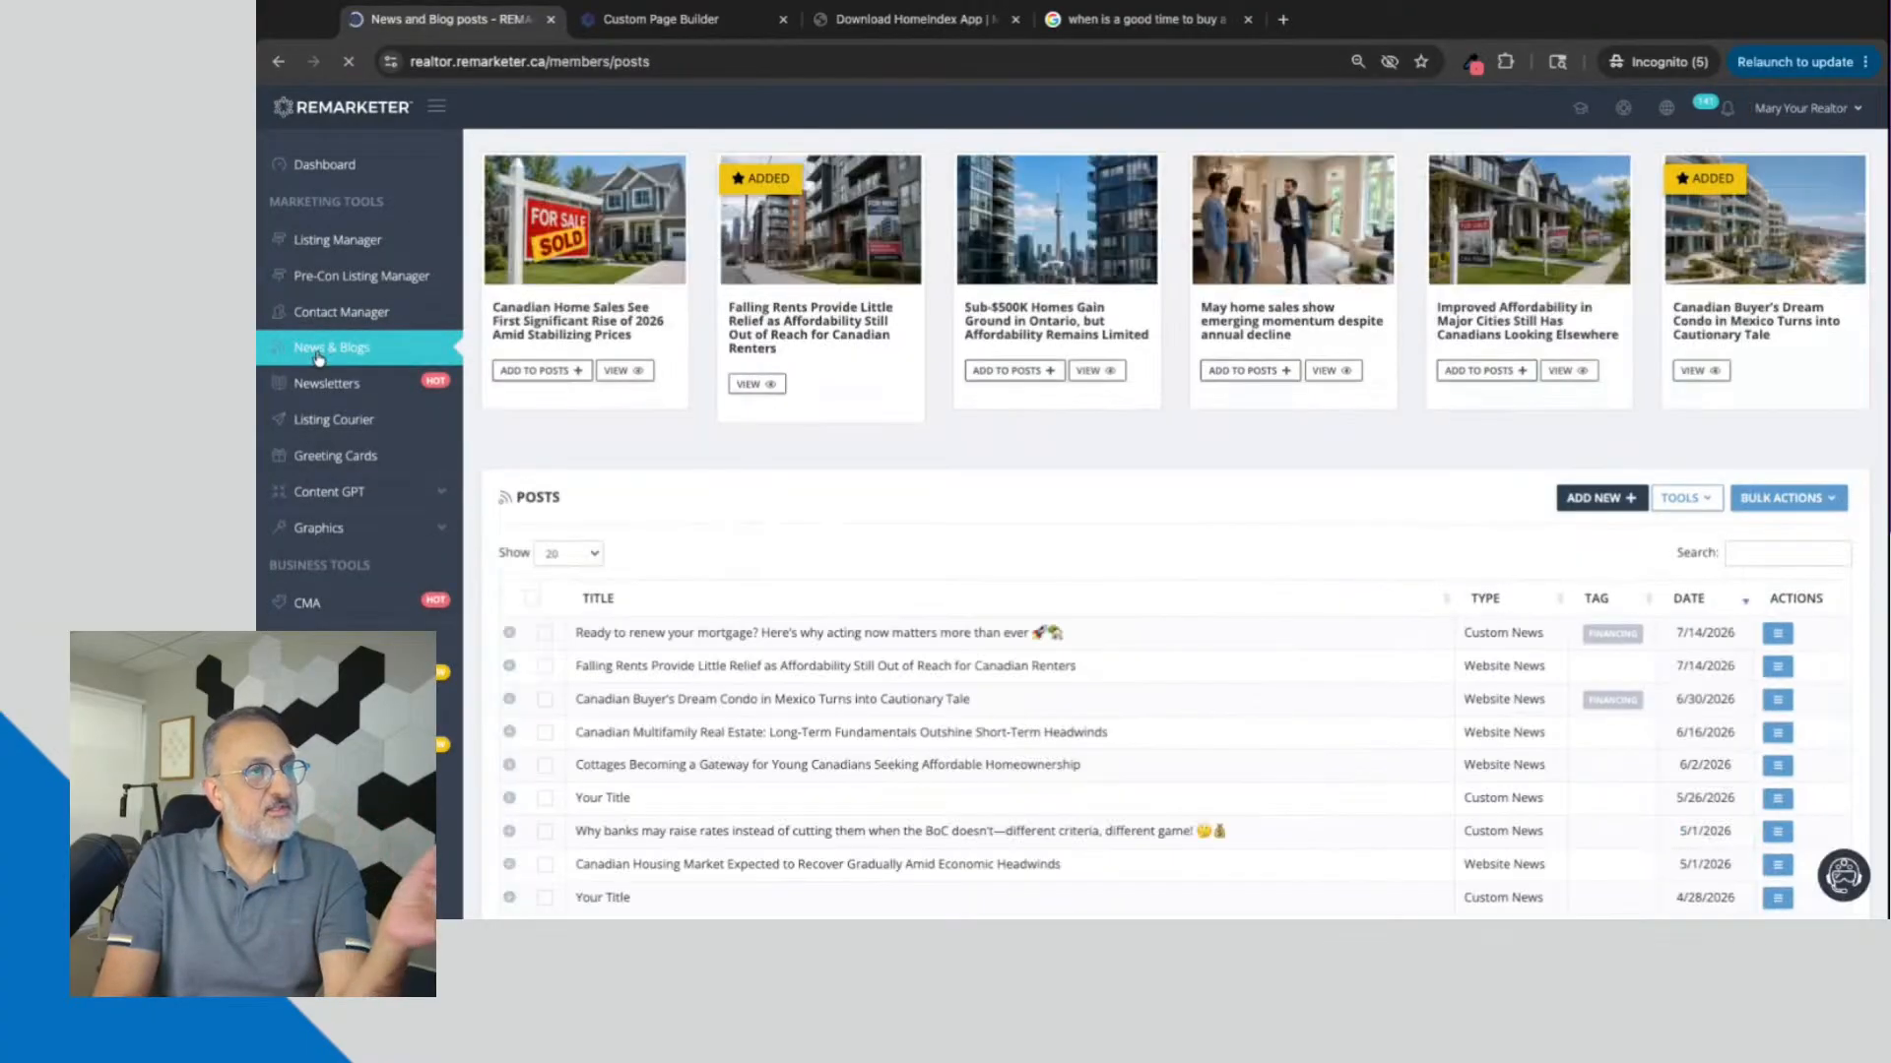
{"action": "left_click", "coordinate": [1603, 498]}
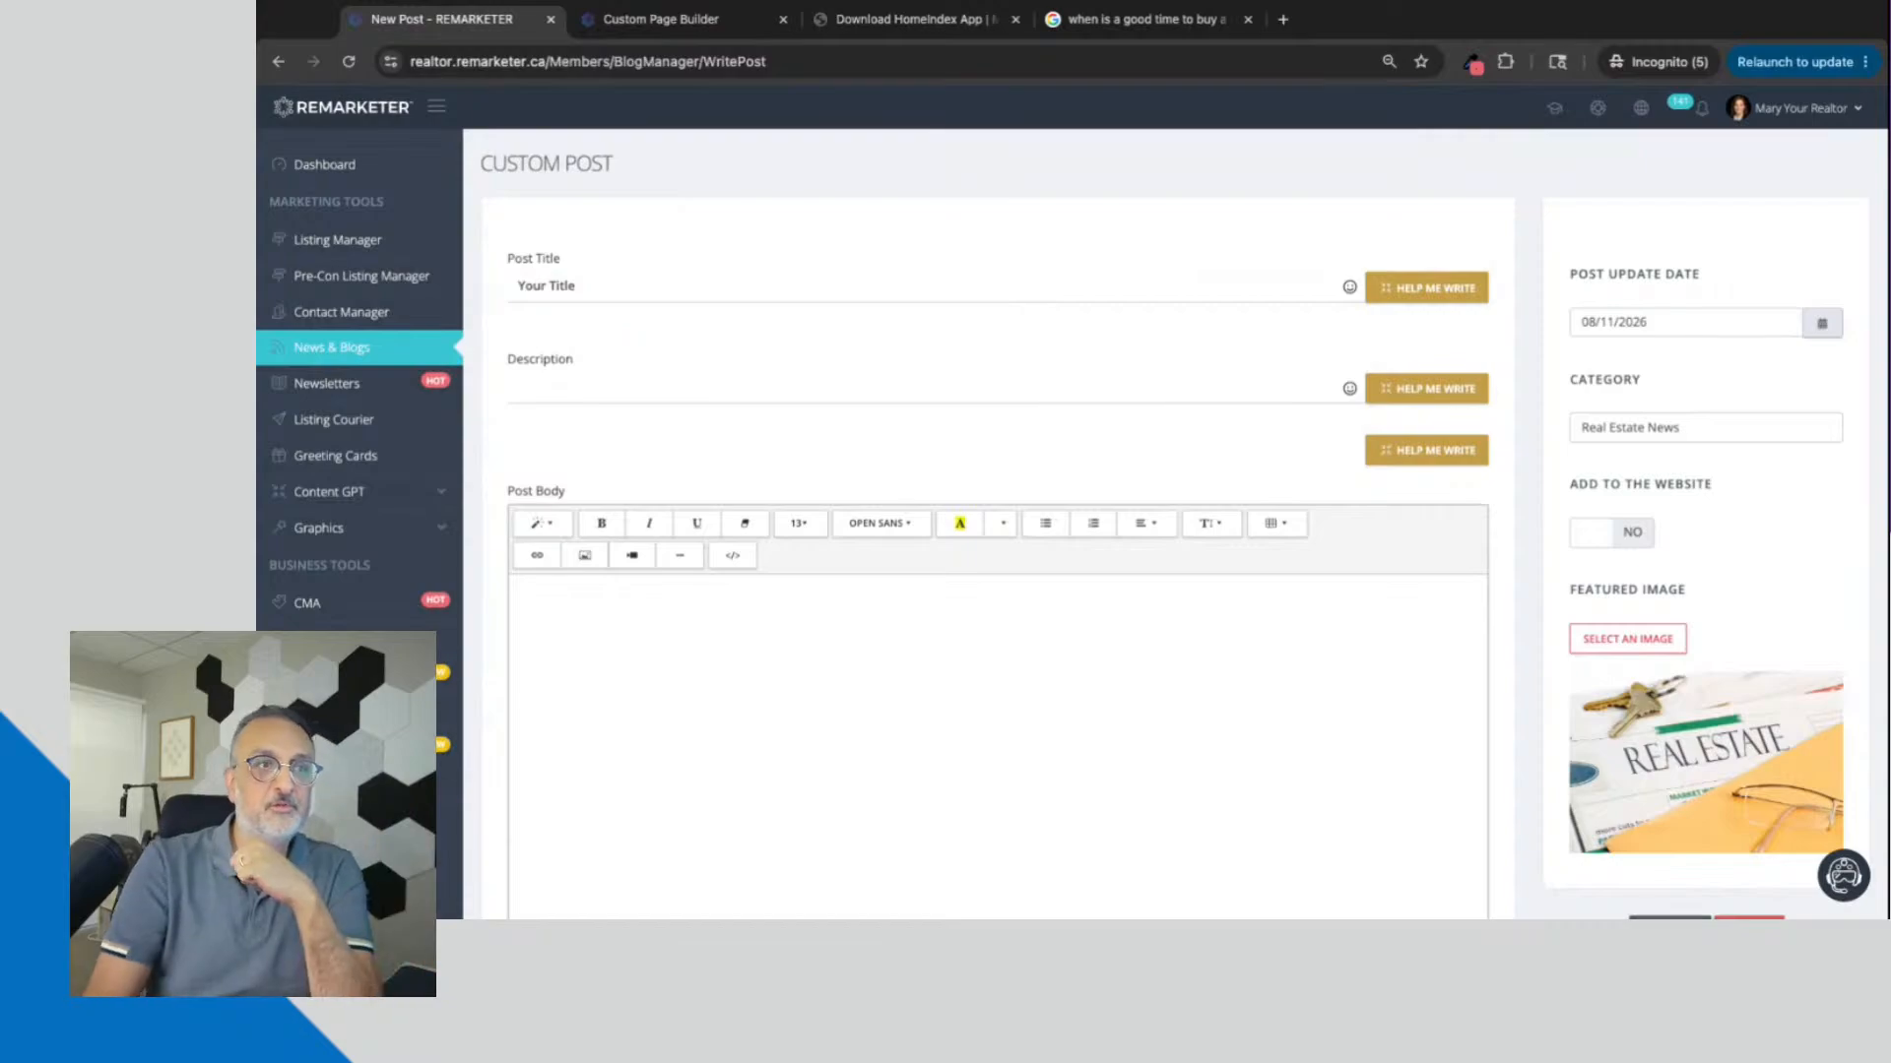
{"action": "scroll", "coordinate": [985, 493], "scroll_direction": "down", "scroll_amount": 2}
{"action": "scroll", "coordinate": [700, 494], "scroll_direction": "down", "scroll_amount": 1}
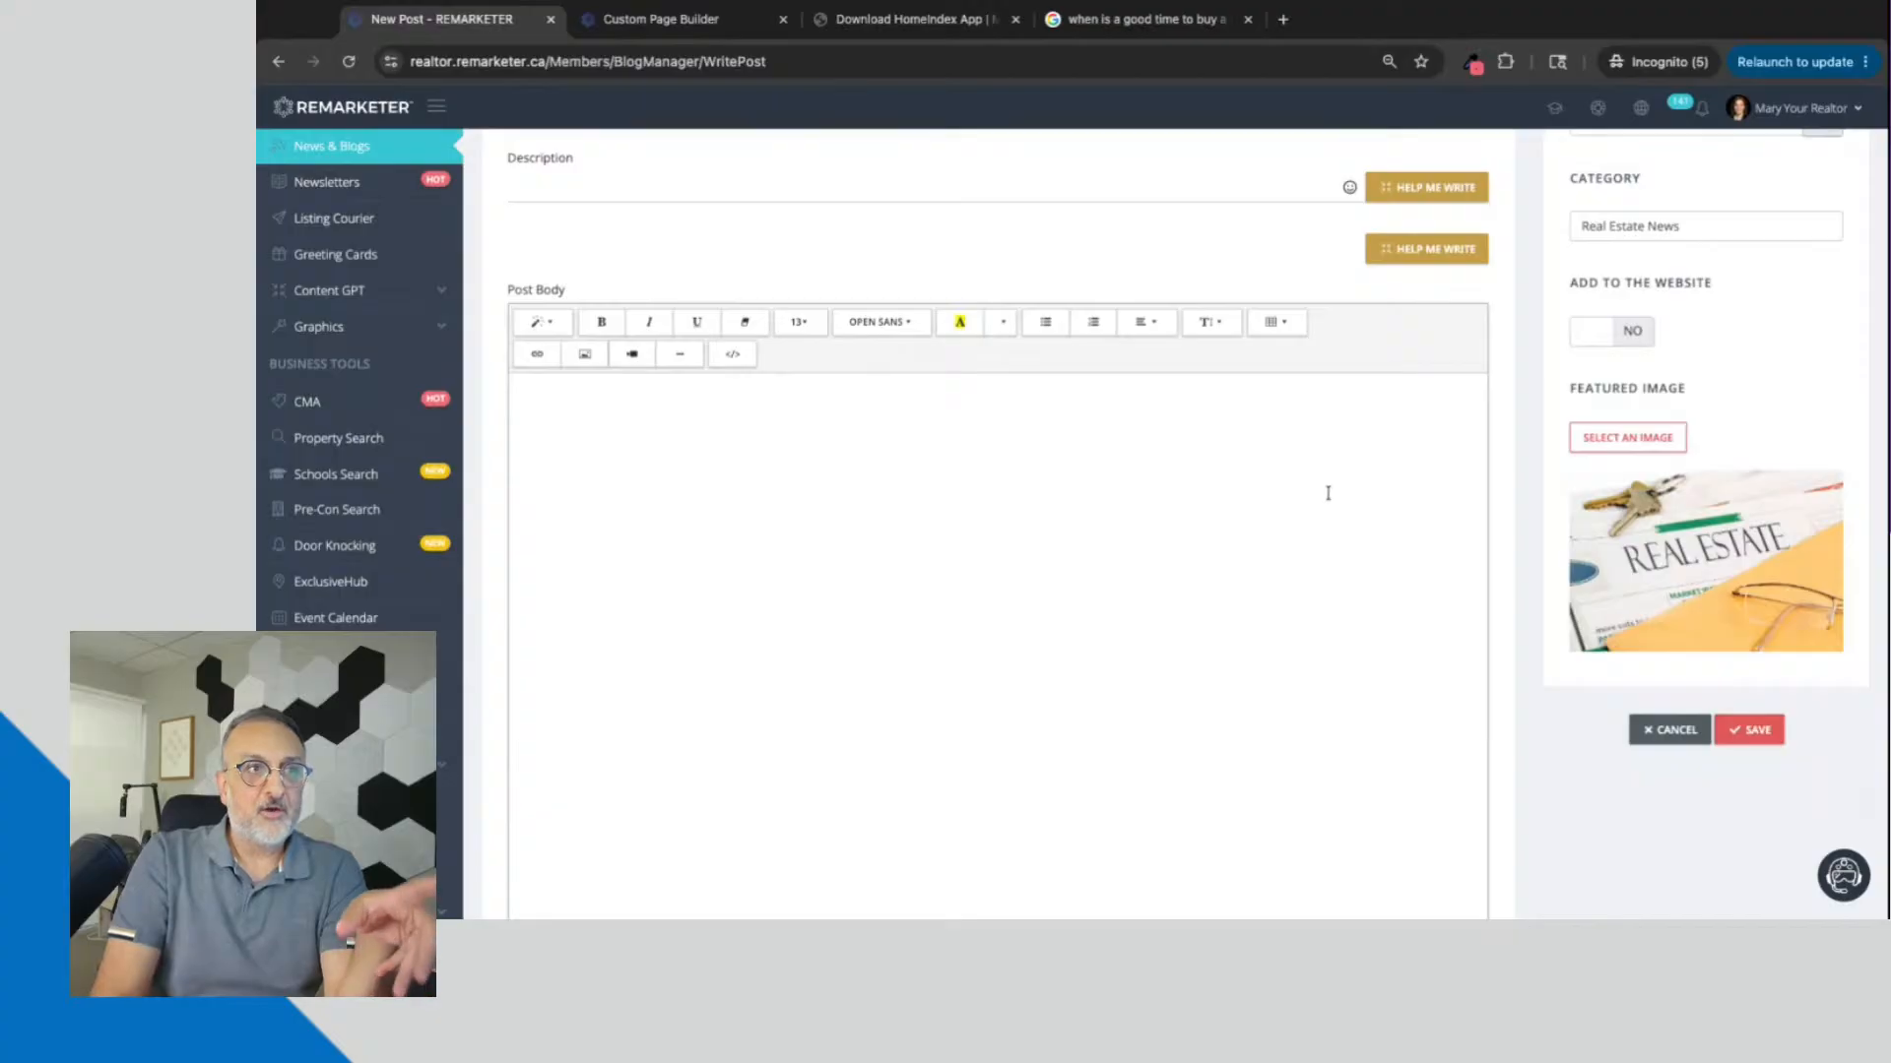
{"action": "scroll", "coordinate": [1329, 488], "scroll_direction": "up", "scroll_amount": 3}
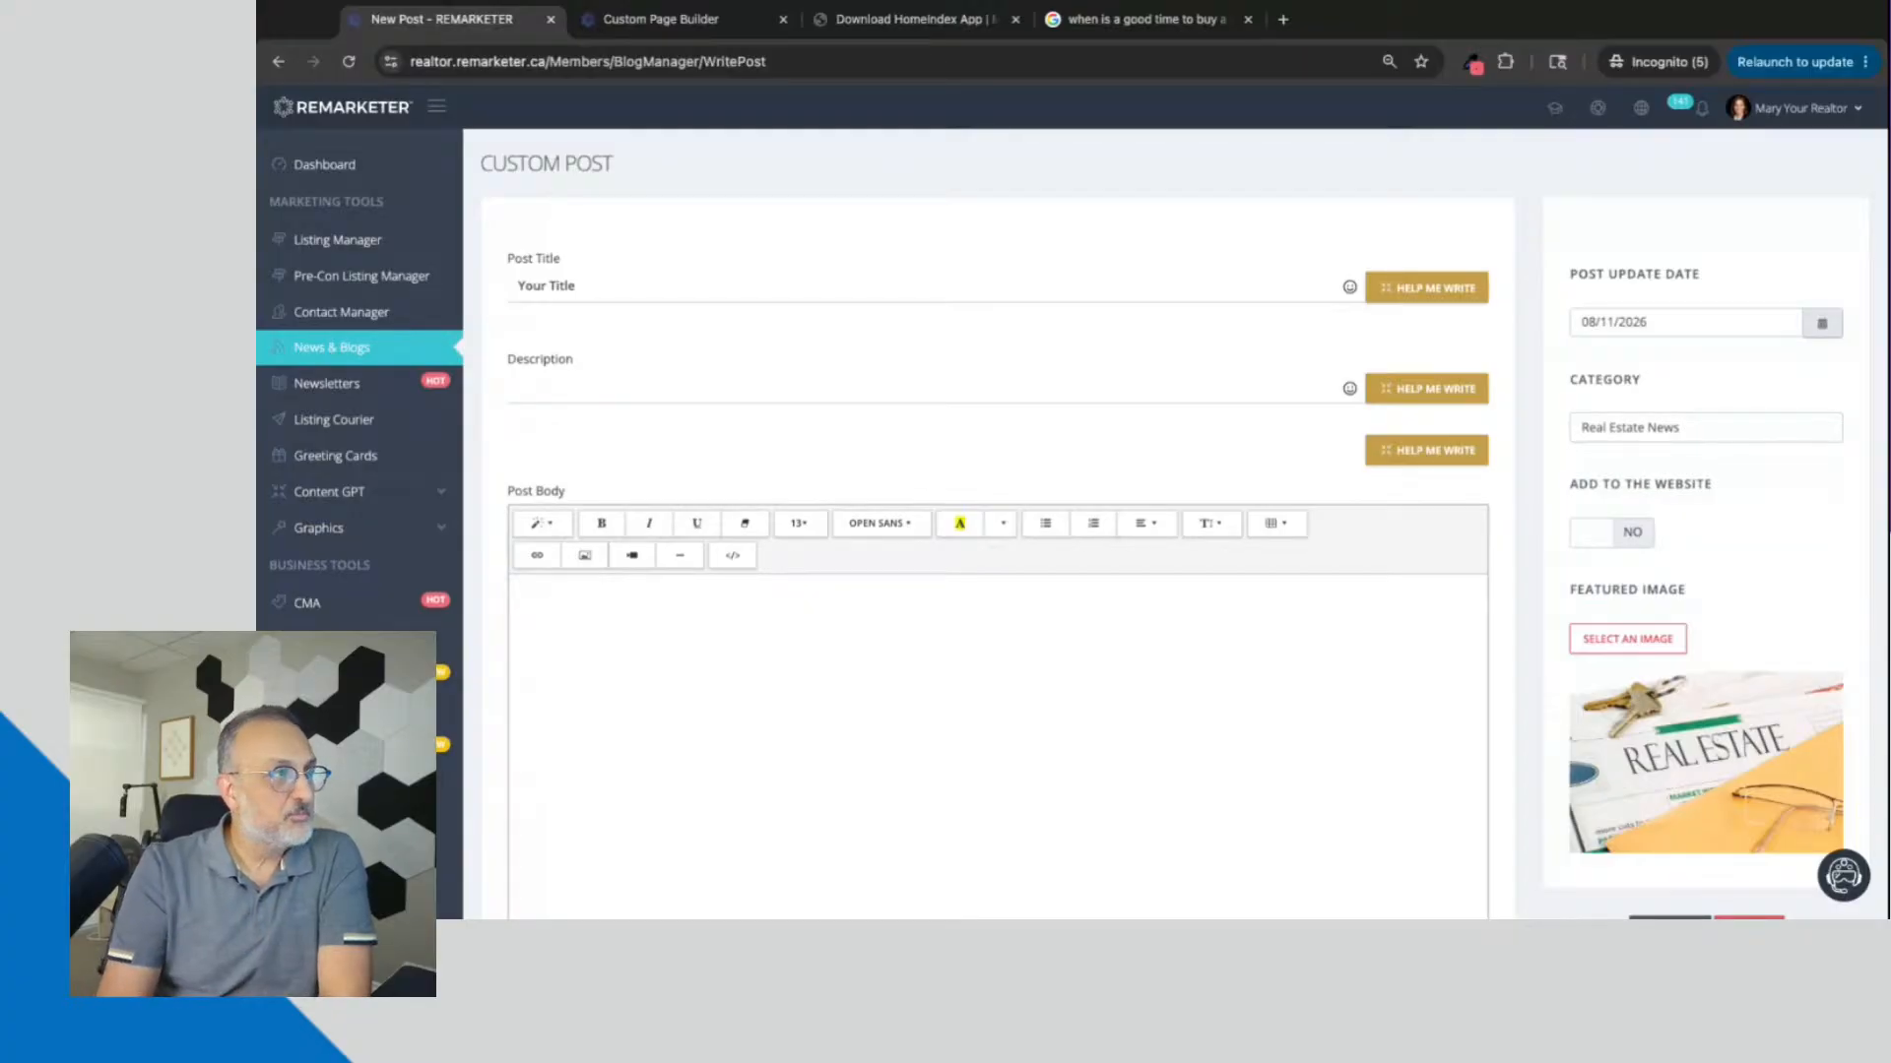
{"action": "scroll", "coordinate": [985, 522], "scroll_direction": "down", "scroll_amount": 1}
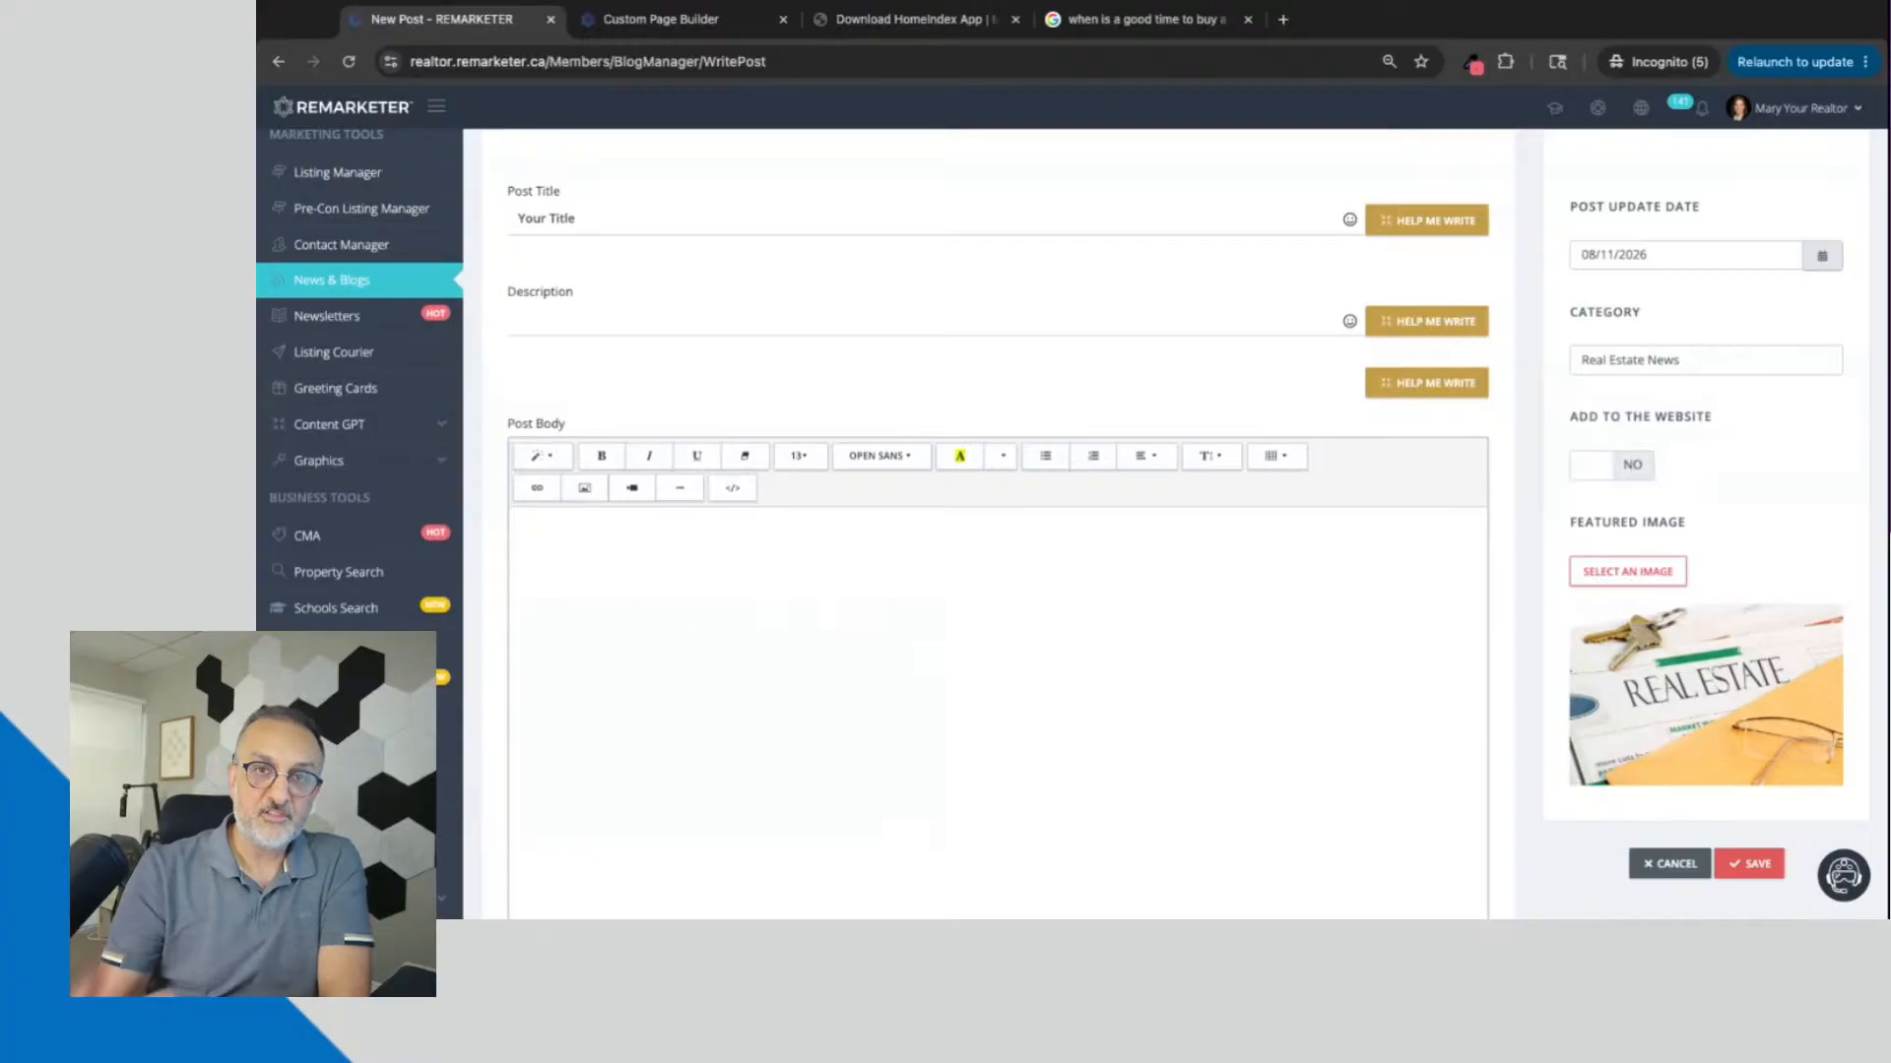
{"action": "left_click", "coordinate": [693, 571]}
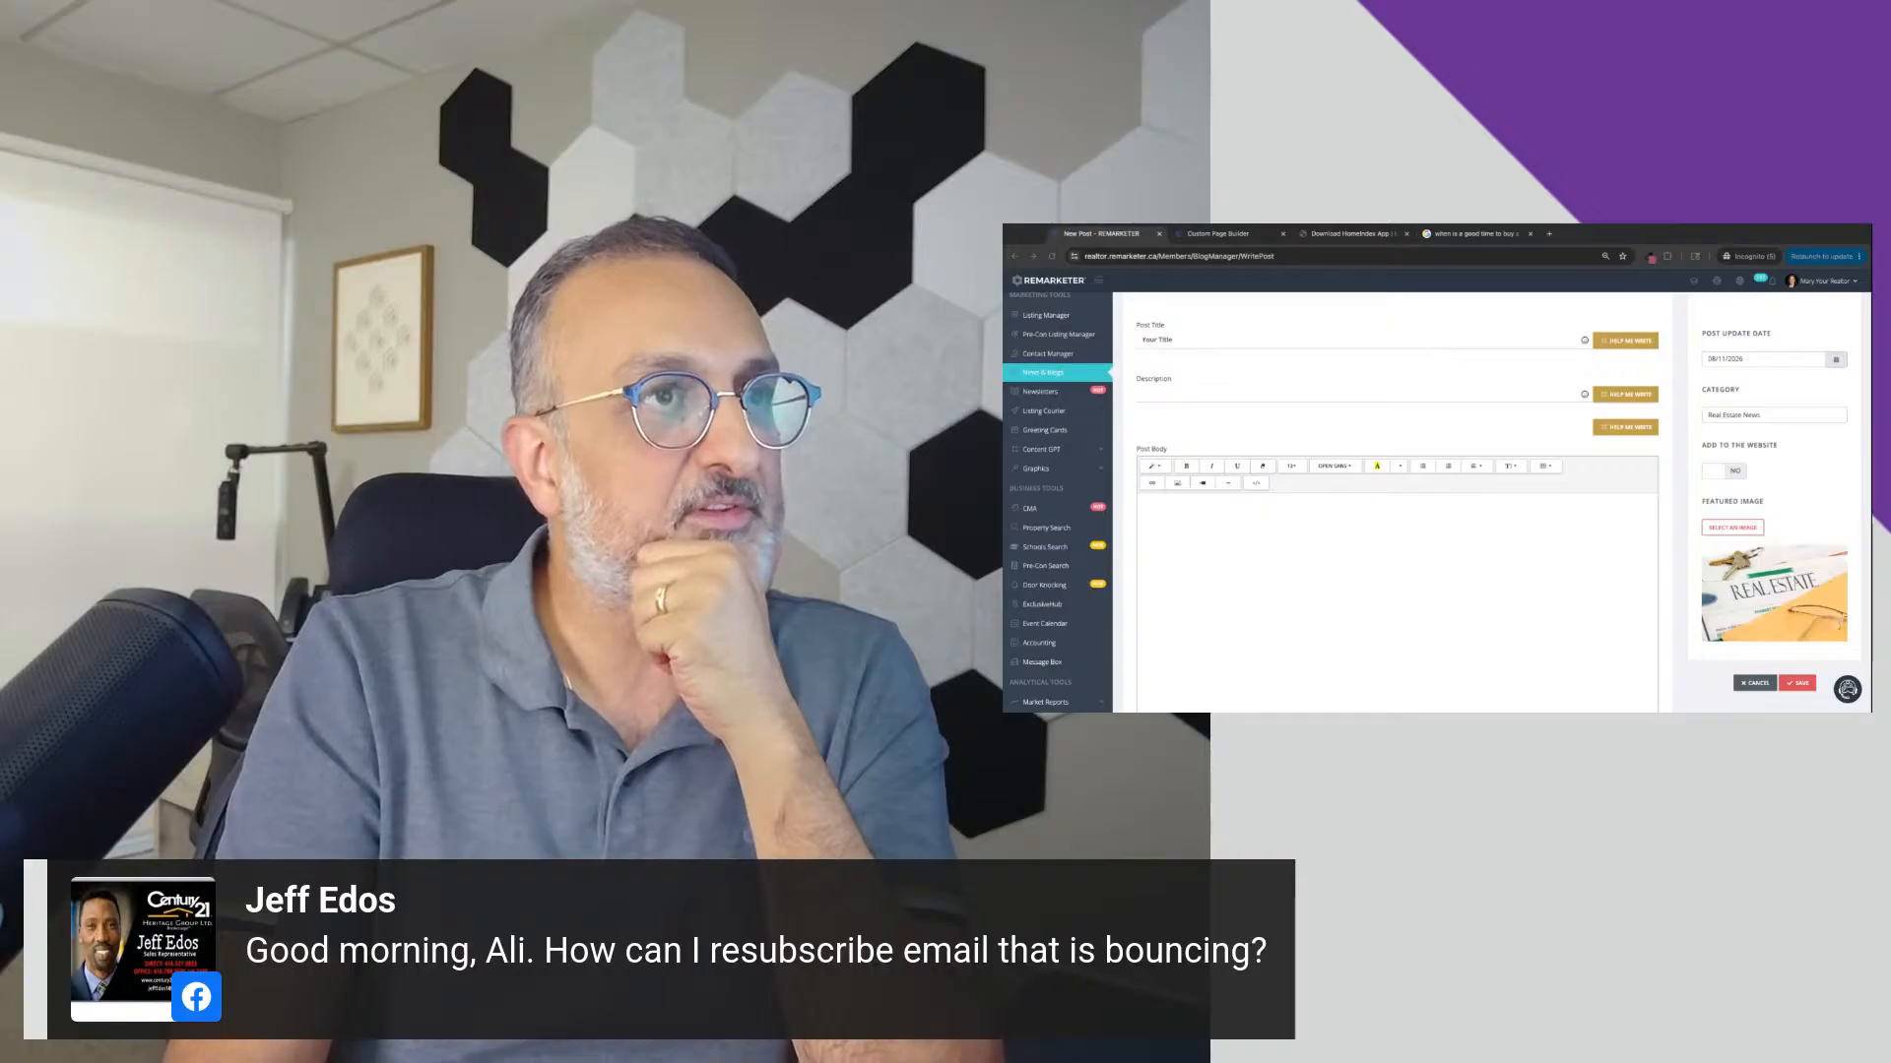
{"action": "left_click", "coordinate": [1126, 518]}
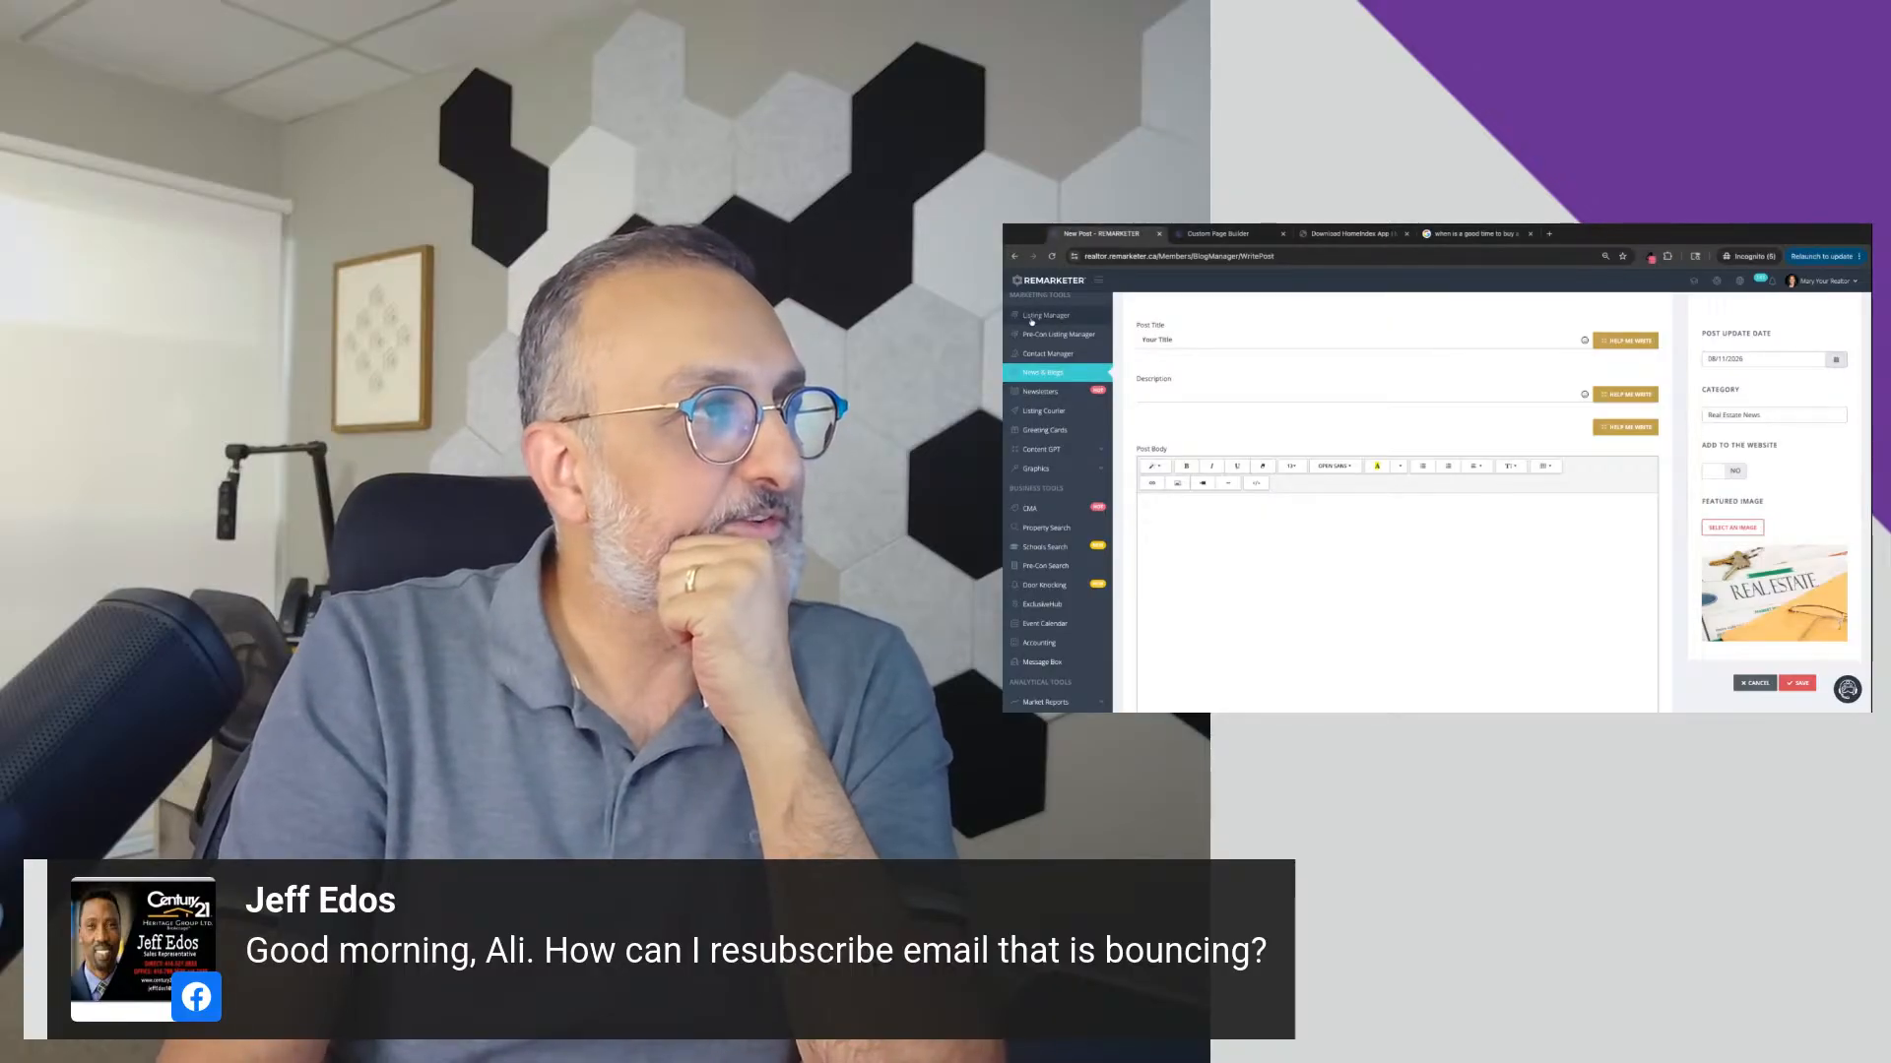
Step: Open the Contact Manager and display its list of restrained contacts
{"action": "left_click", "coordinate": [1039, 351]}
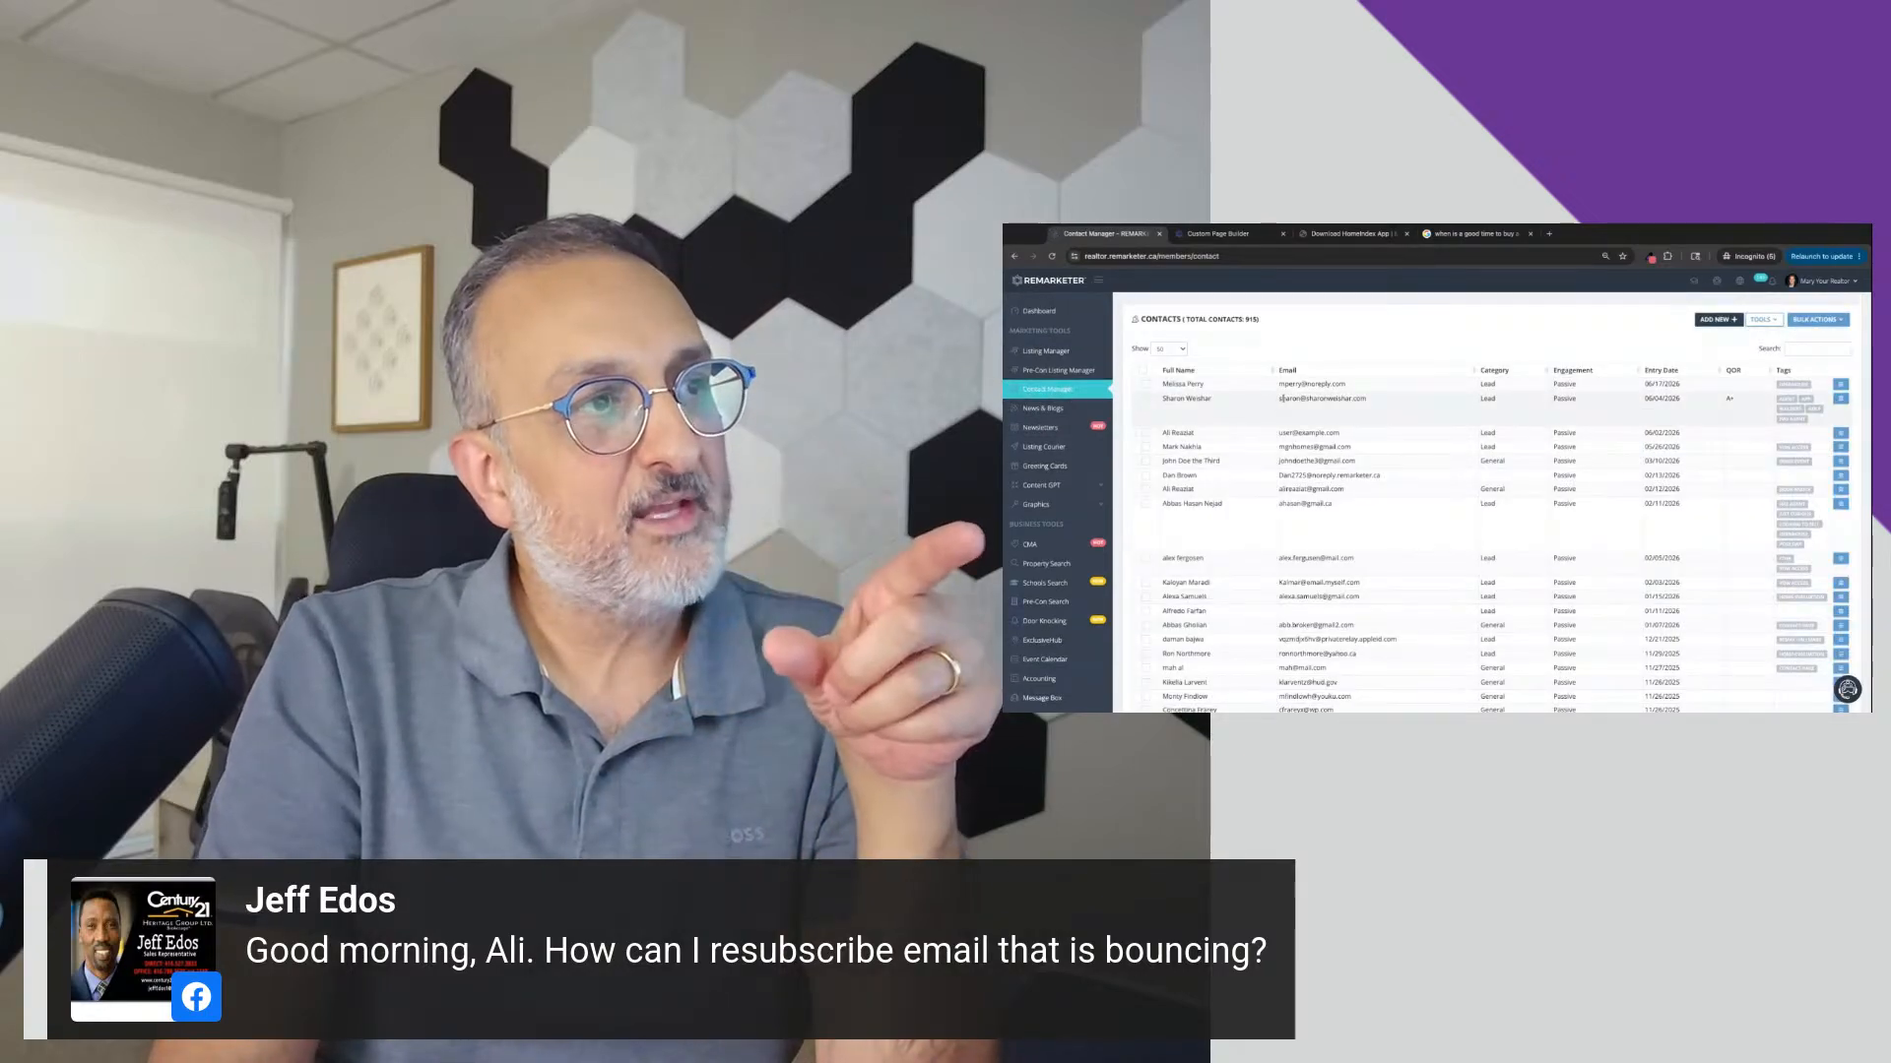
{"action": "left_click_drag", "start_coordinate": [1279, 461], "coordinate": [1356, 461]}
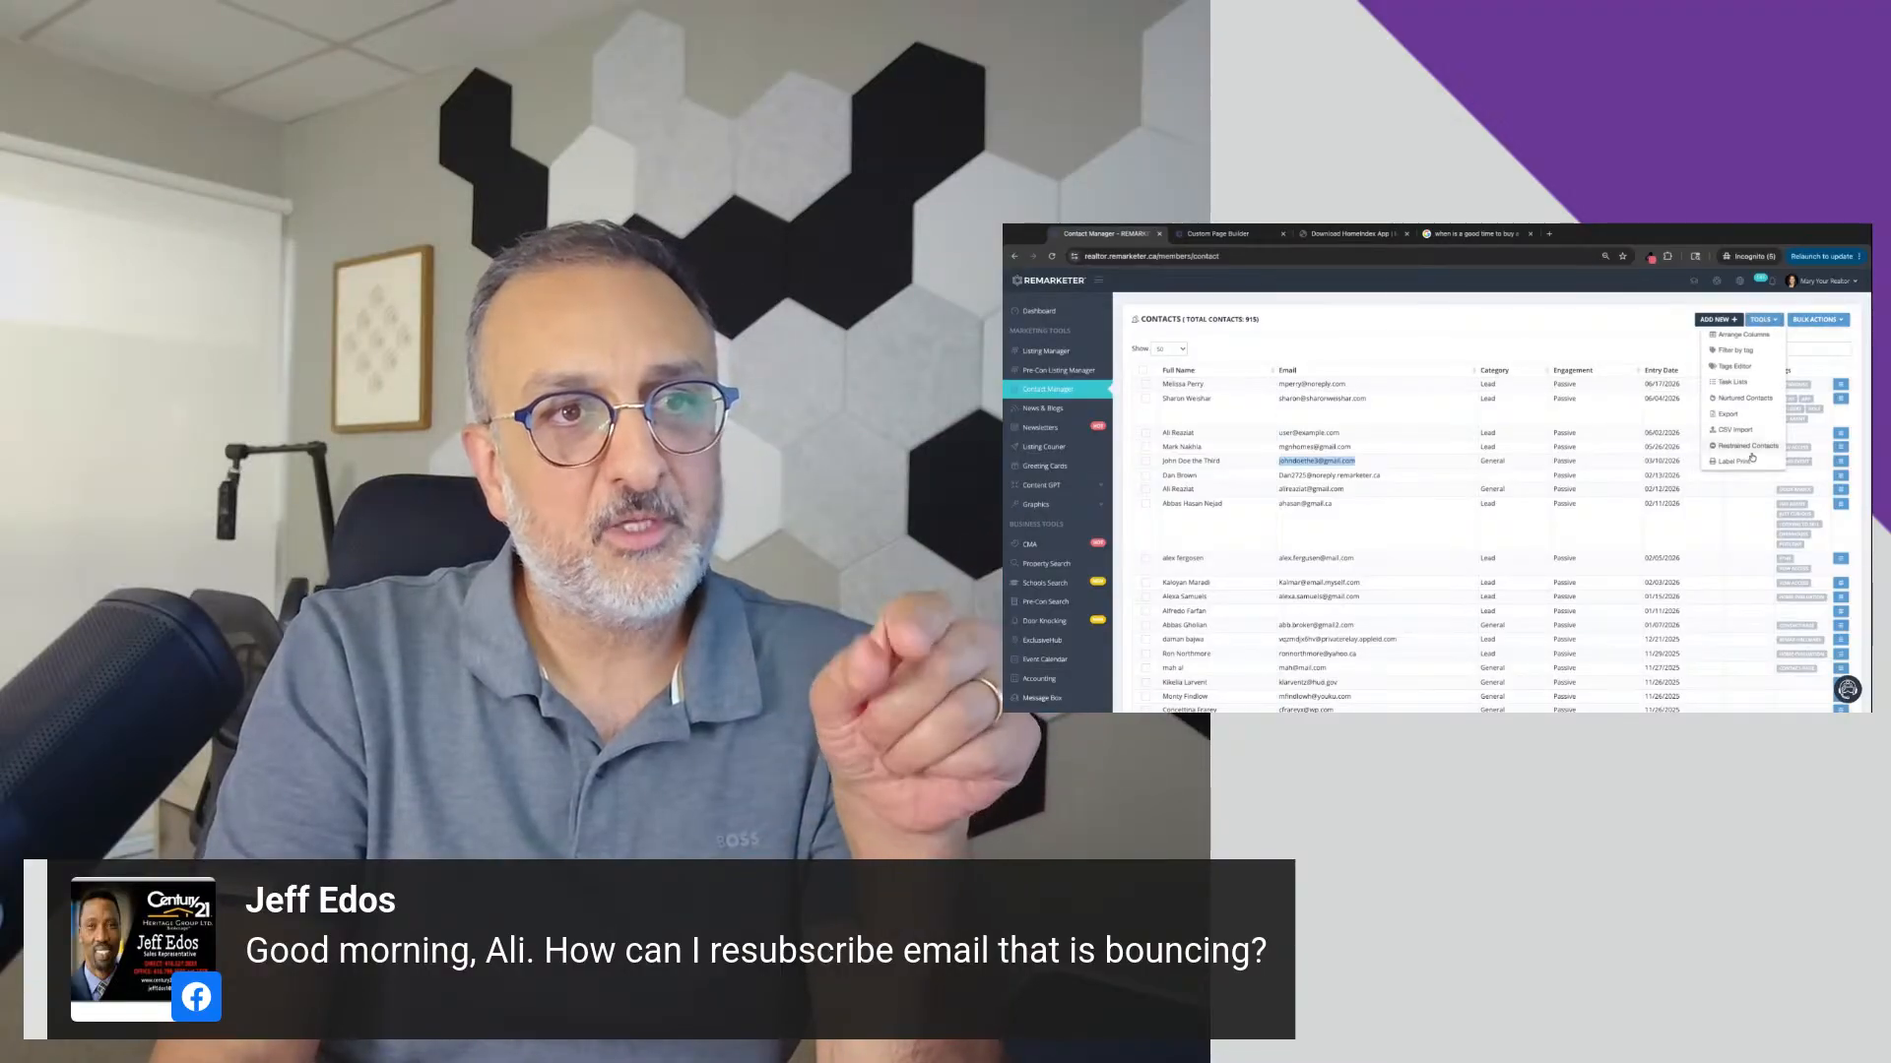
{"action": "left_click", "coordinate": [1743, 454]}
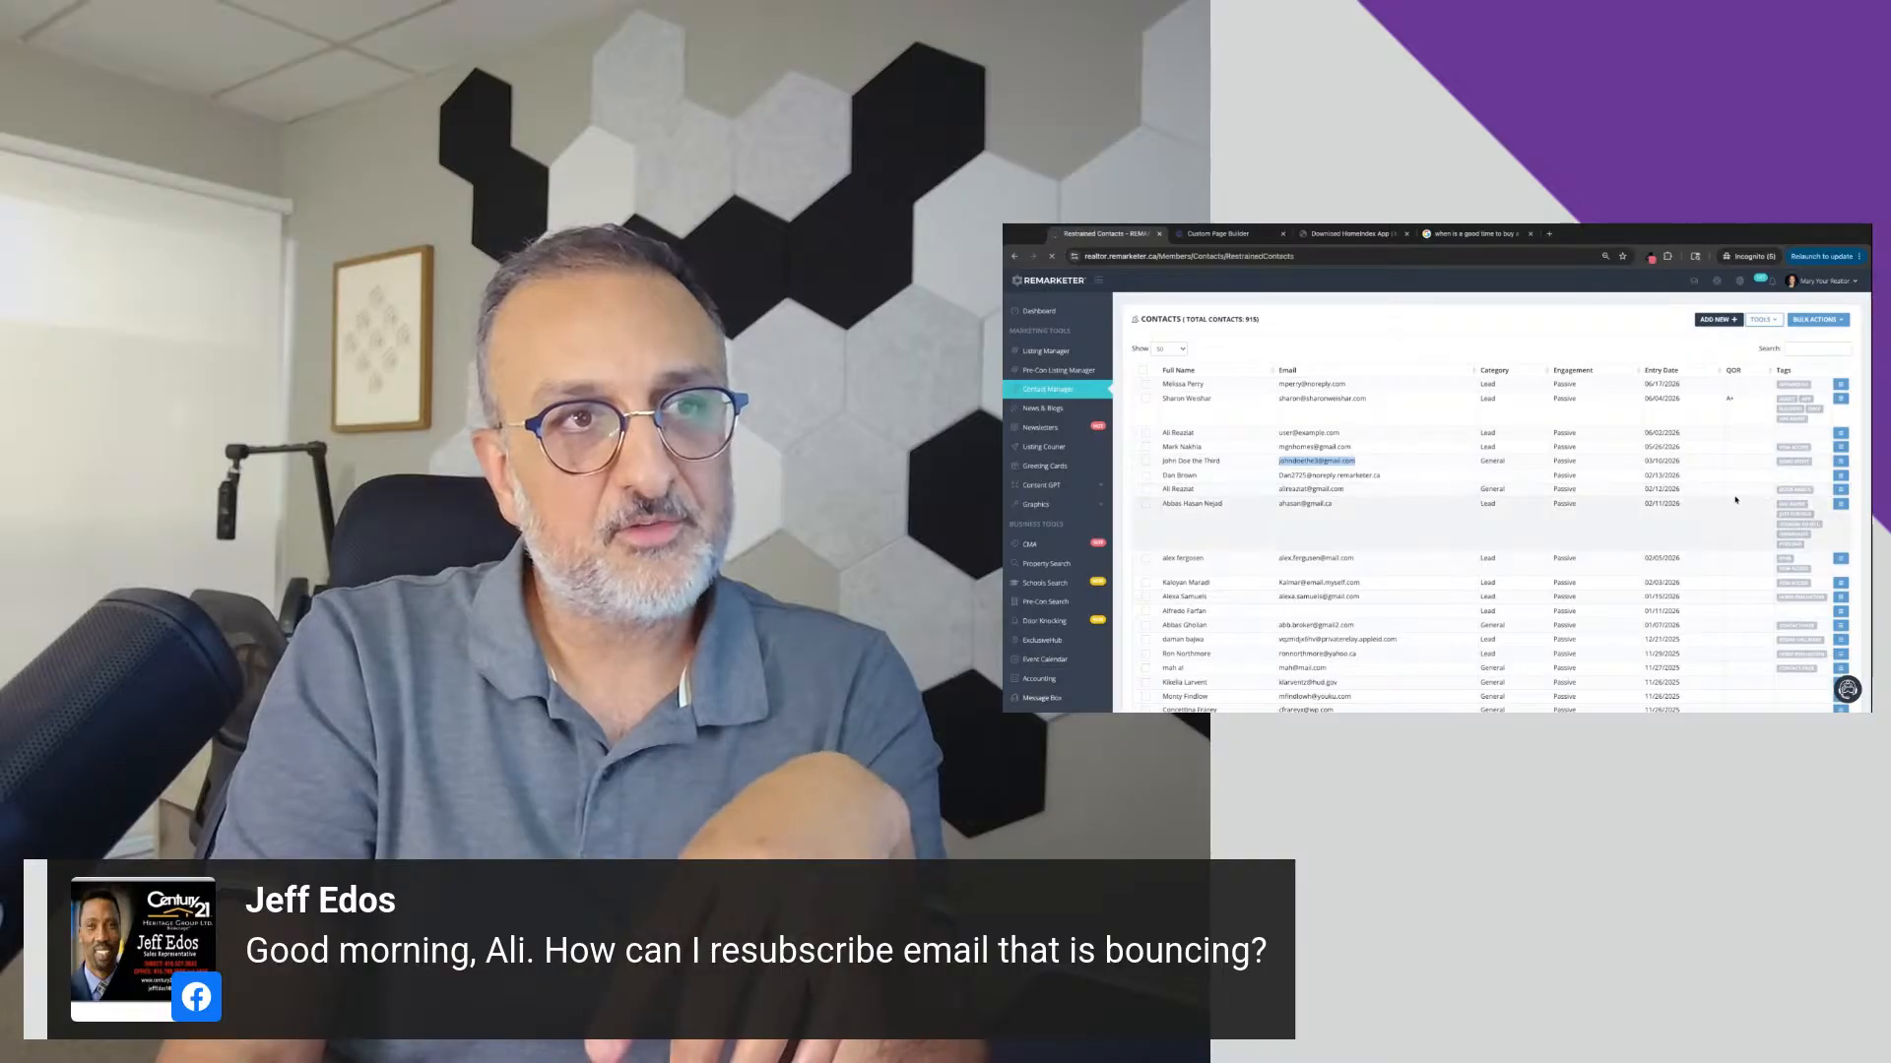
Step: Examine the restrained contacts' email addresses and their statuses, such as bounced and unsubscribed
{"action": "scroll", "coordinate": [1610, 517], "scroll_direction": "down", "scroll_amount": 5}
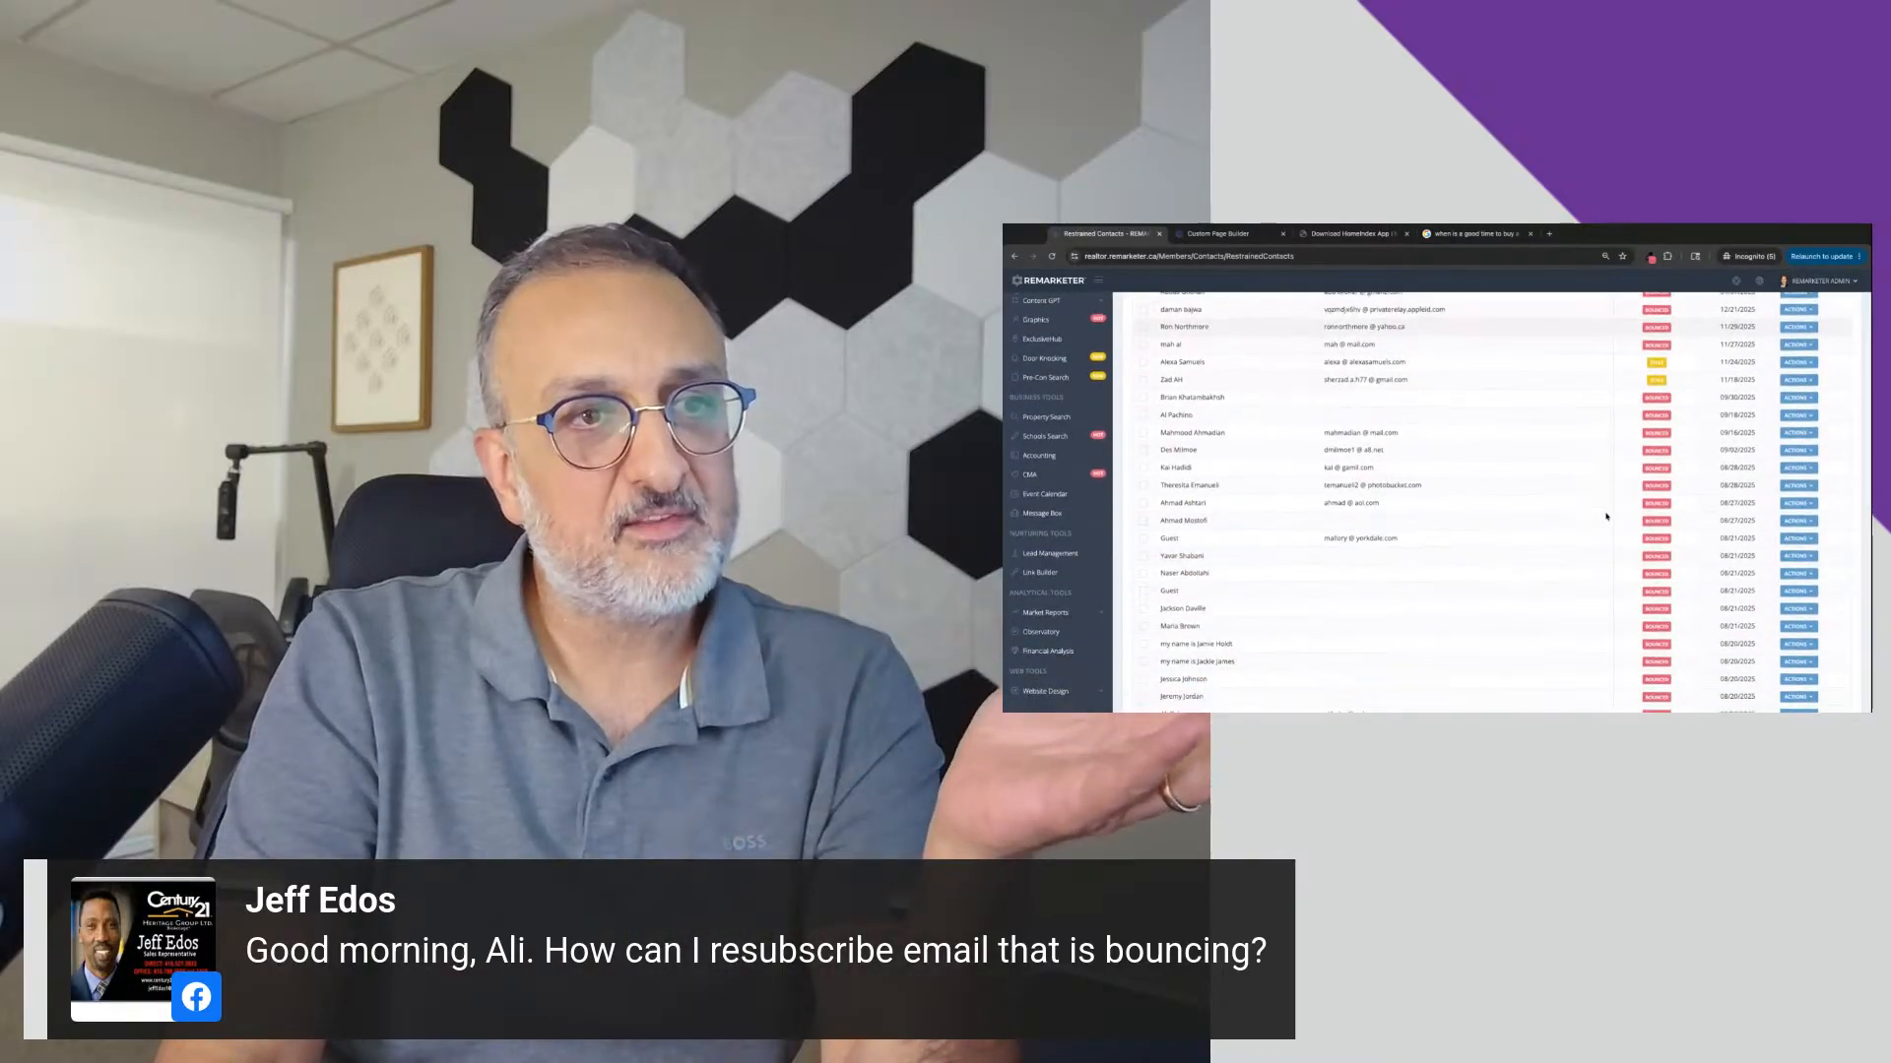
{"action": "scroll", "coordinate": [1606, 516], "scroll_direction": "up", "scroll_amount": 1}
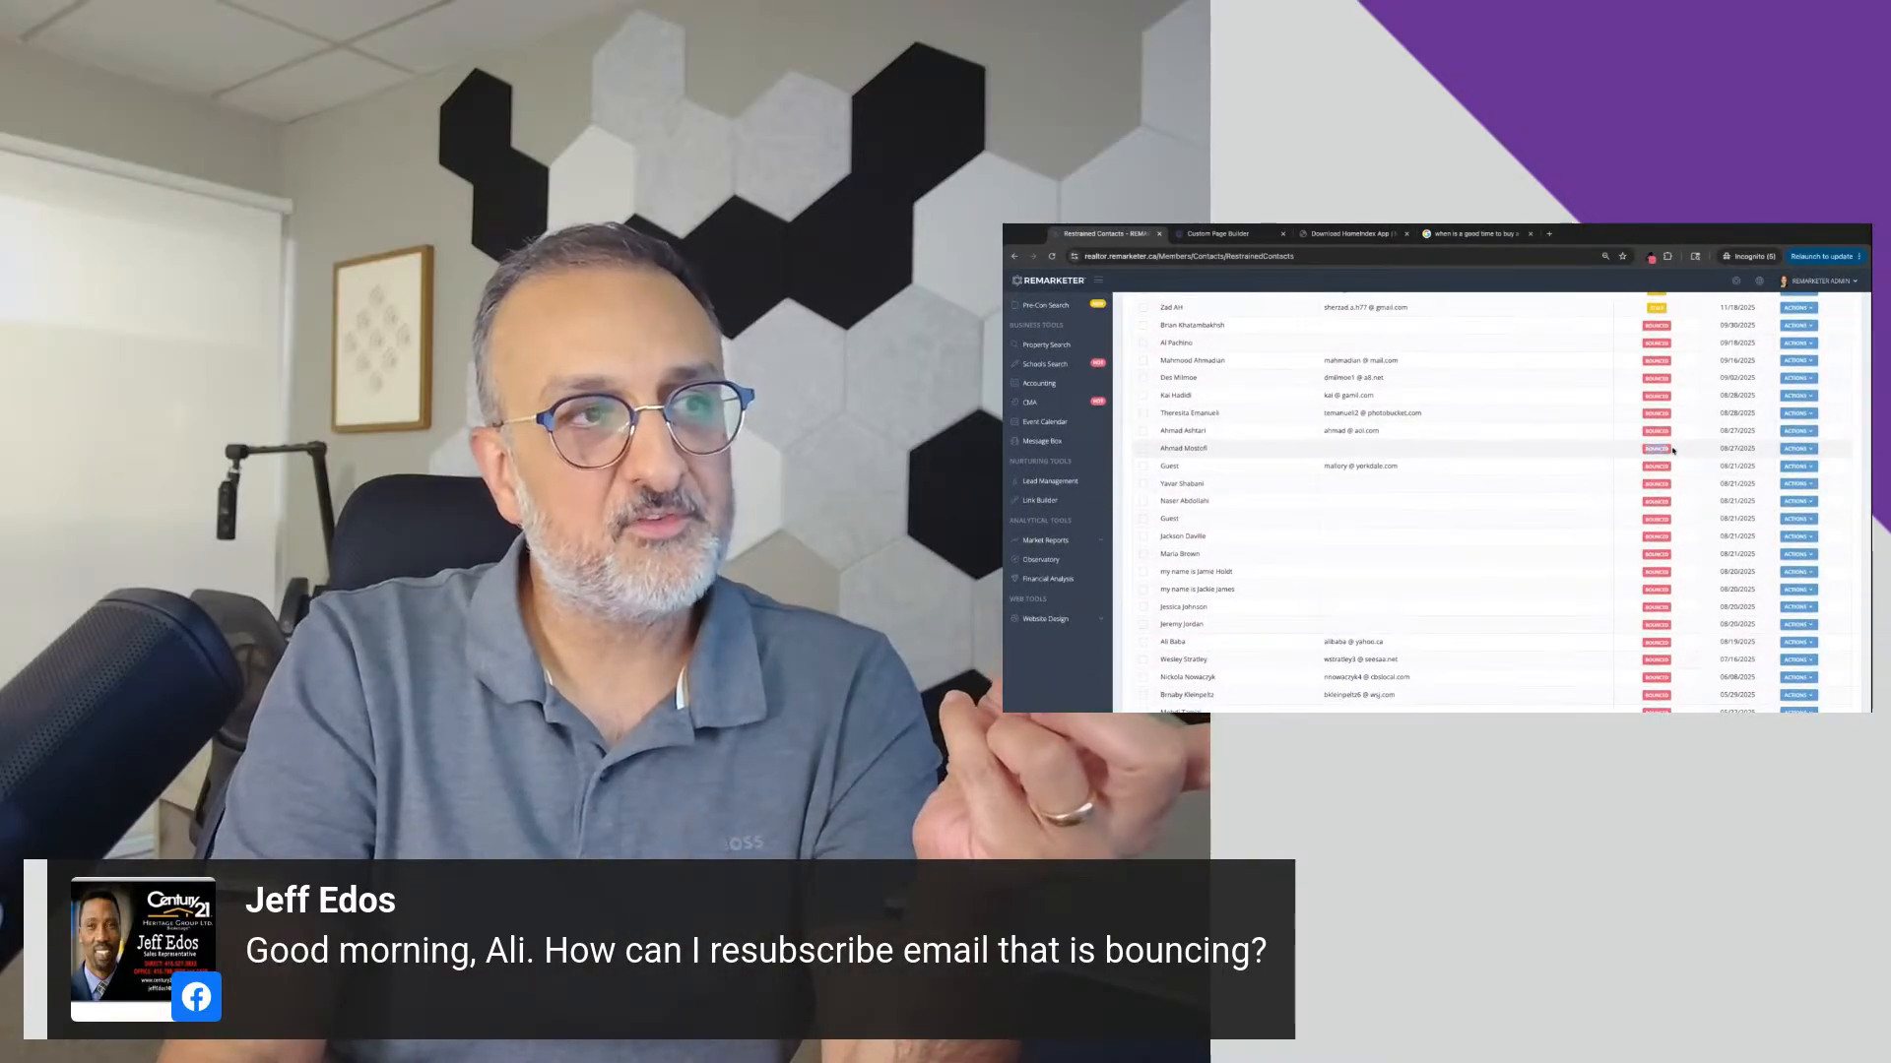
{"action": "left_click_drag", "start_coordinate": [1329, 468], "coordinate": [1382, 495]}
{"action": "scroll", "coordinate": [1477, 503], "scroll_direction": "down", "scroll_amount": 3}
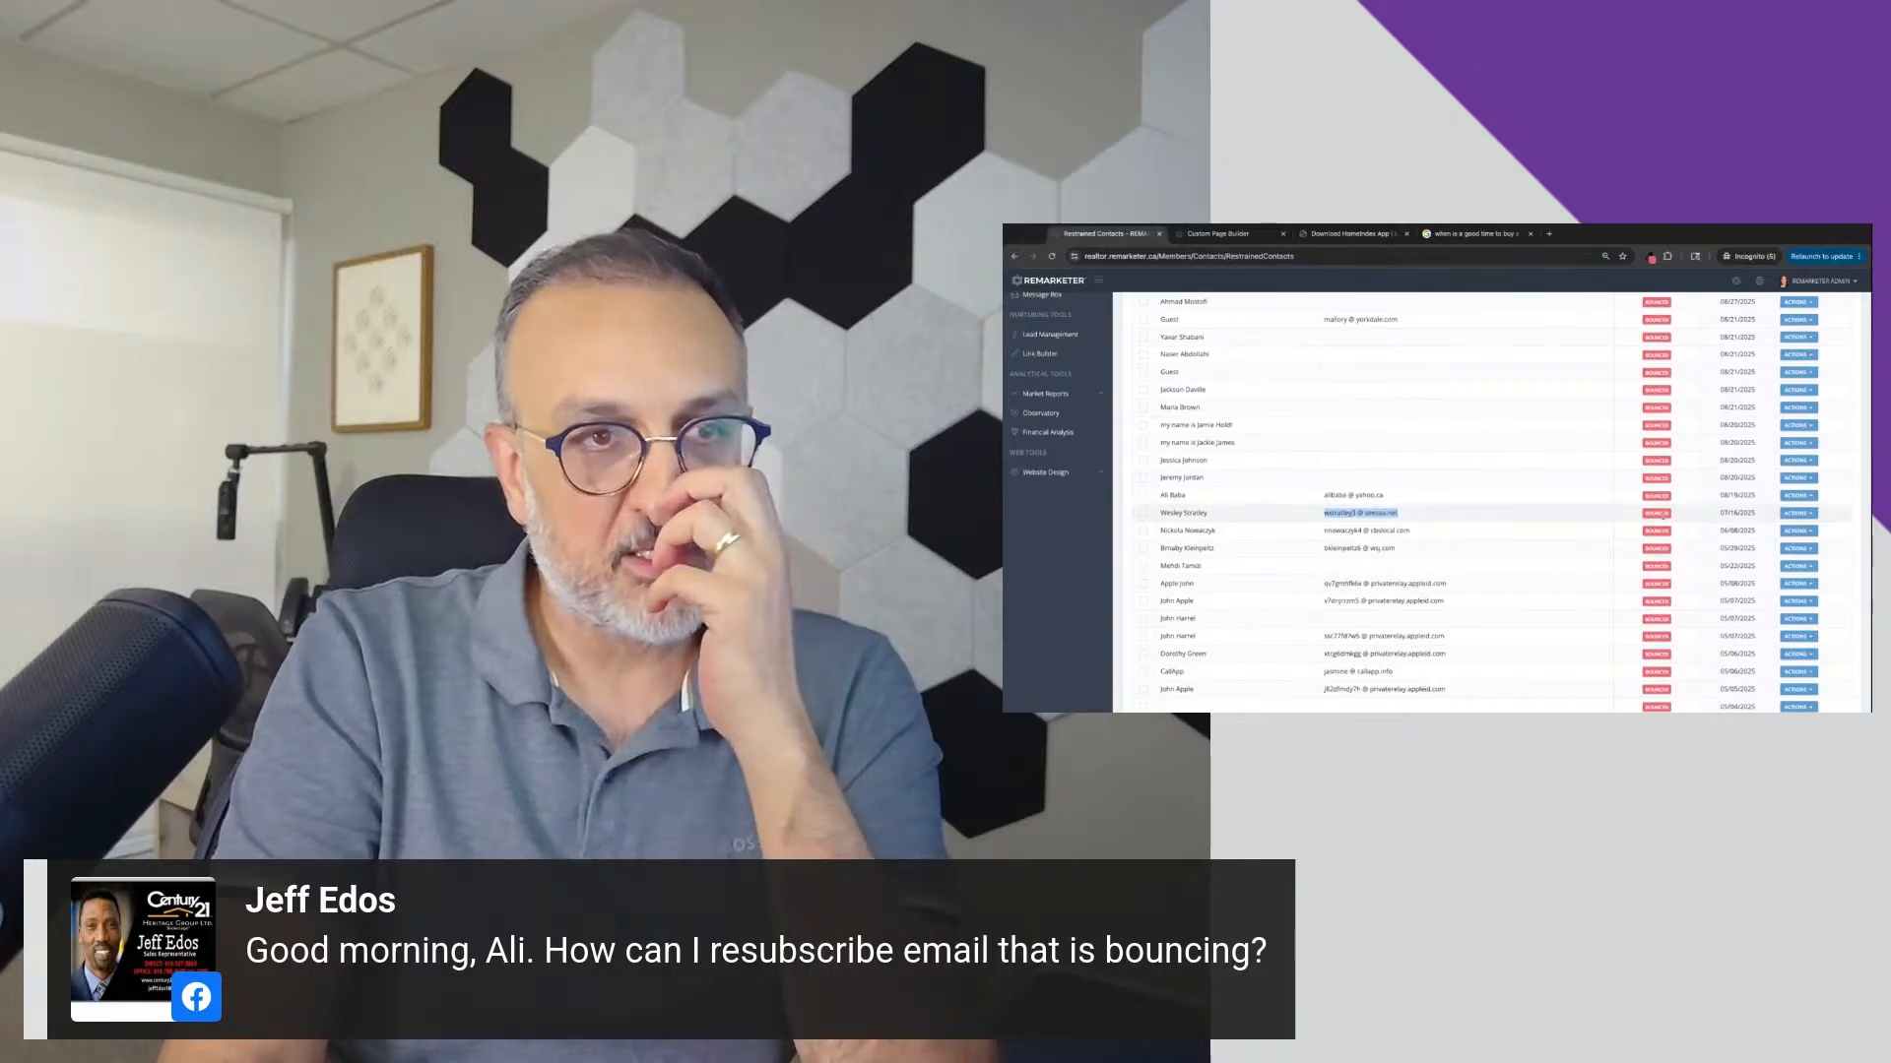
{"action": "scroll", "coordinate": [1662, 514], "scroll_direction": "up", "scroll_amount": 5}
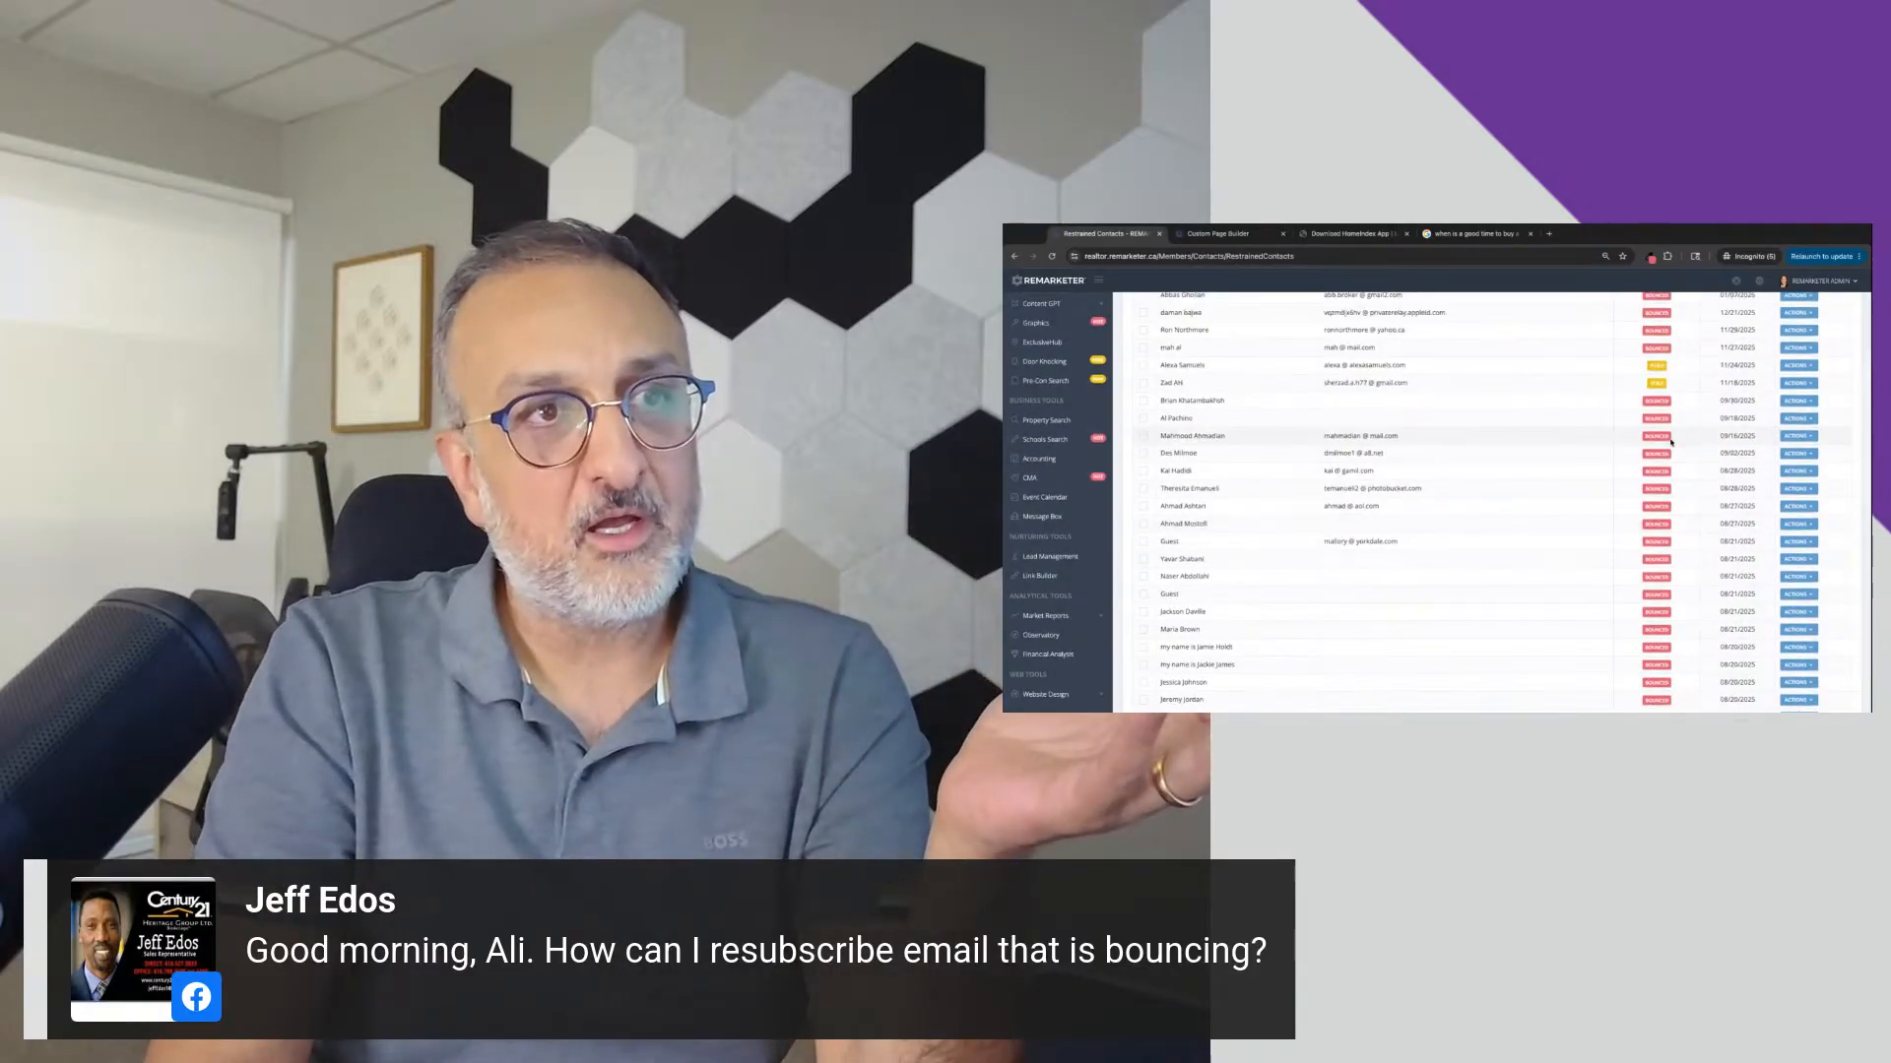
{"action": "scroll", "coordinate": [1671, 449], "scroll_direction": "up", "scroll_amount": 2}
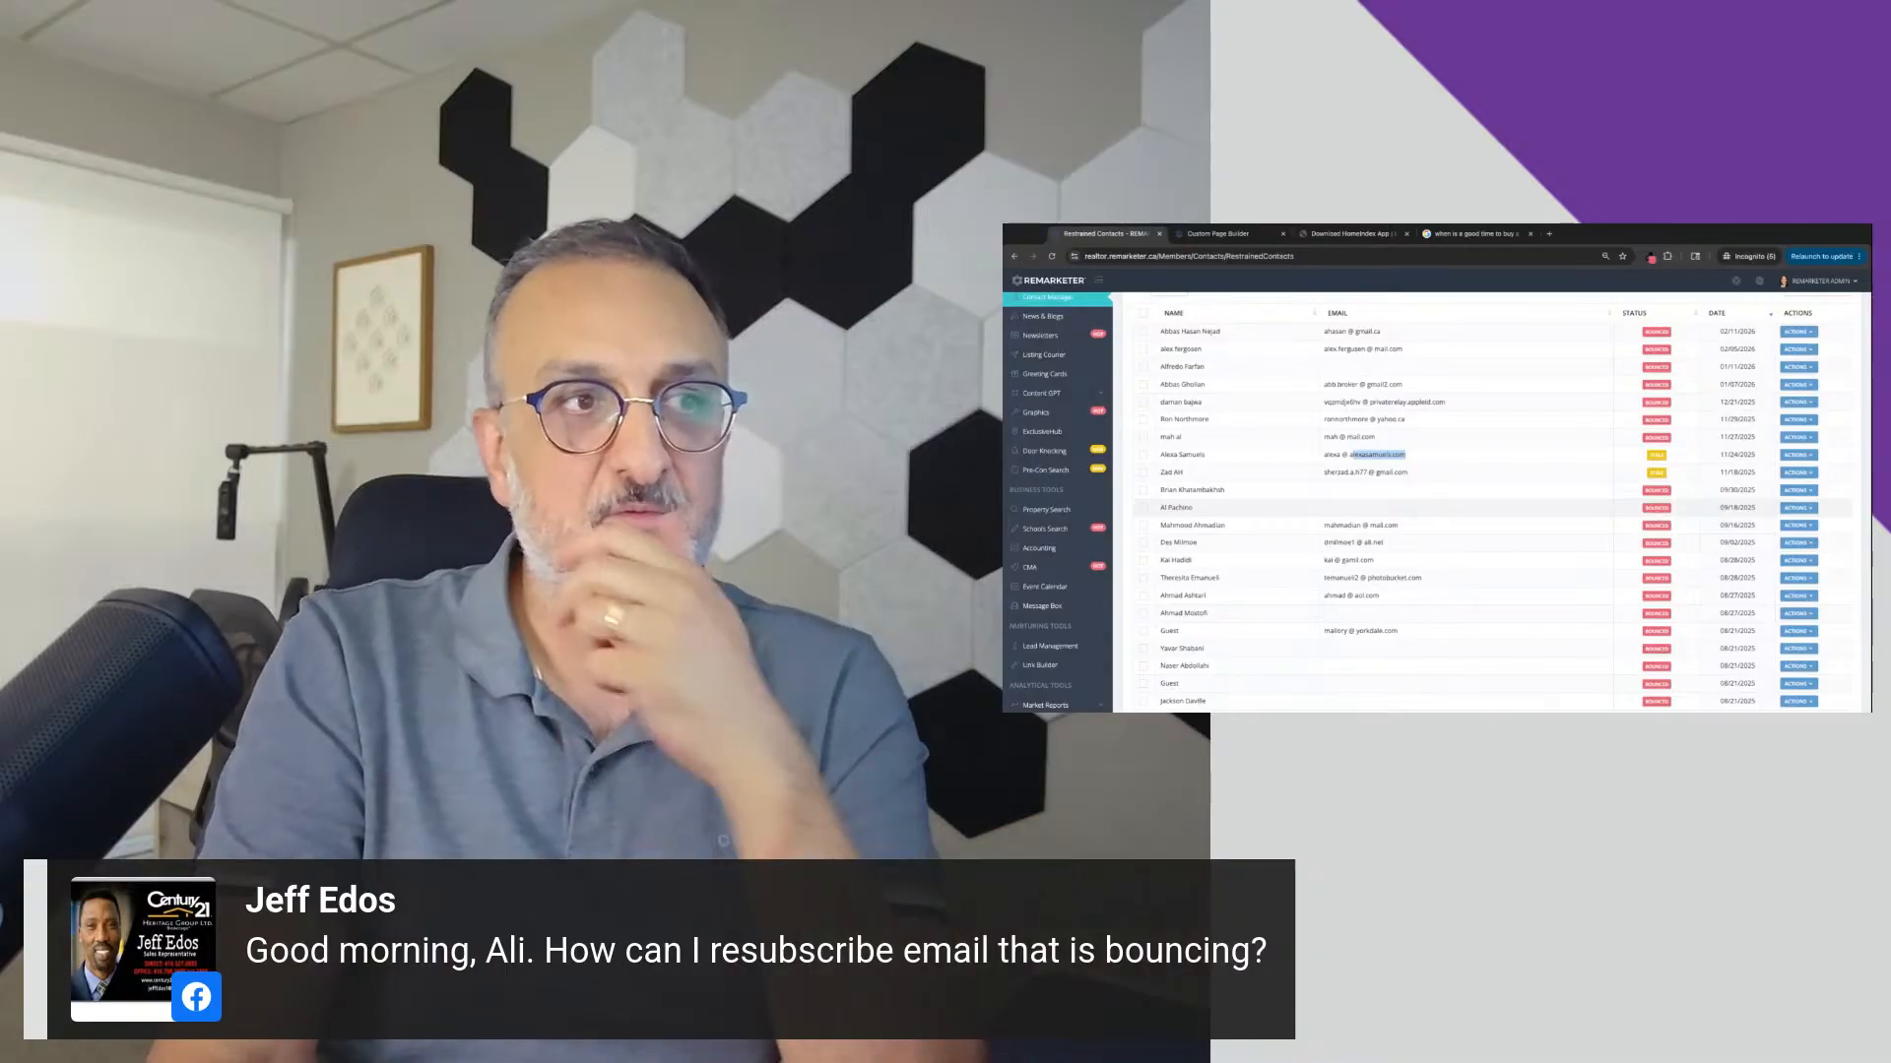
{"action": "scroll", "coordinate": [1438, 502], "scroll_direction": "down", "scroll_amount": 10}
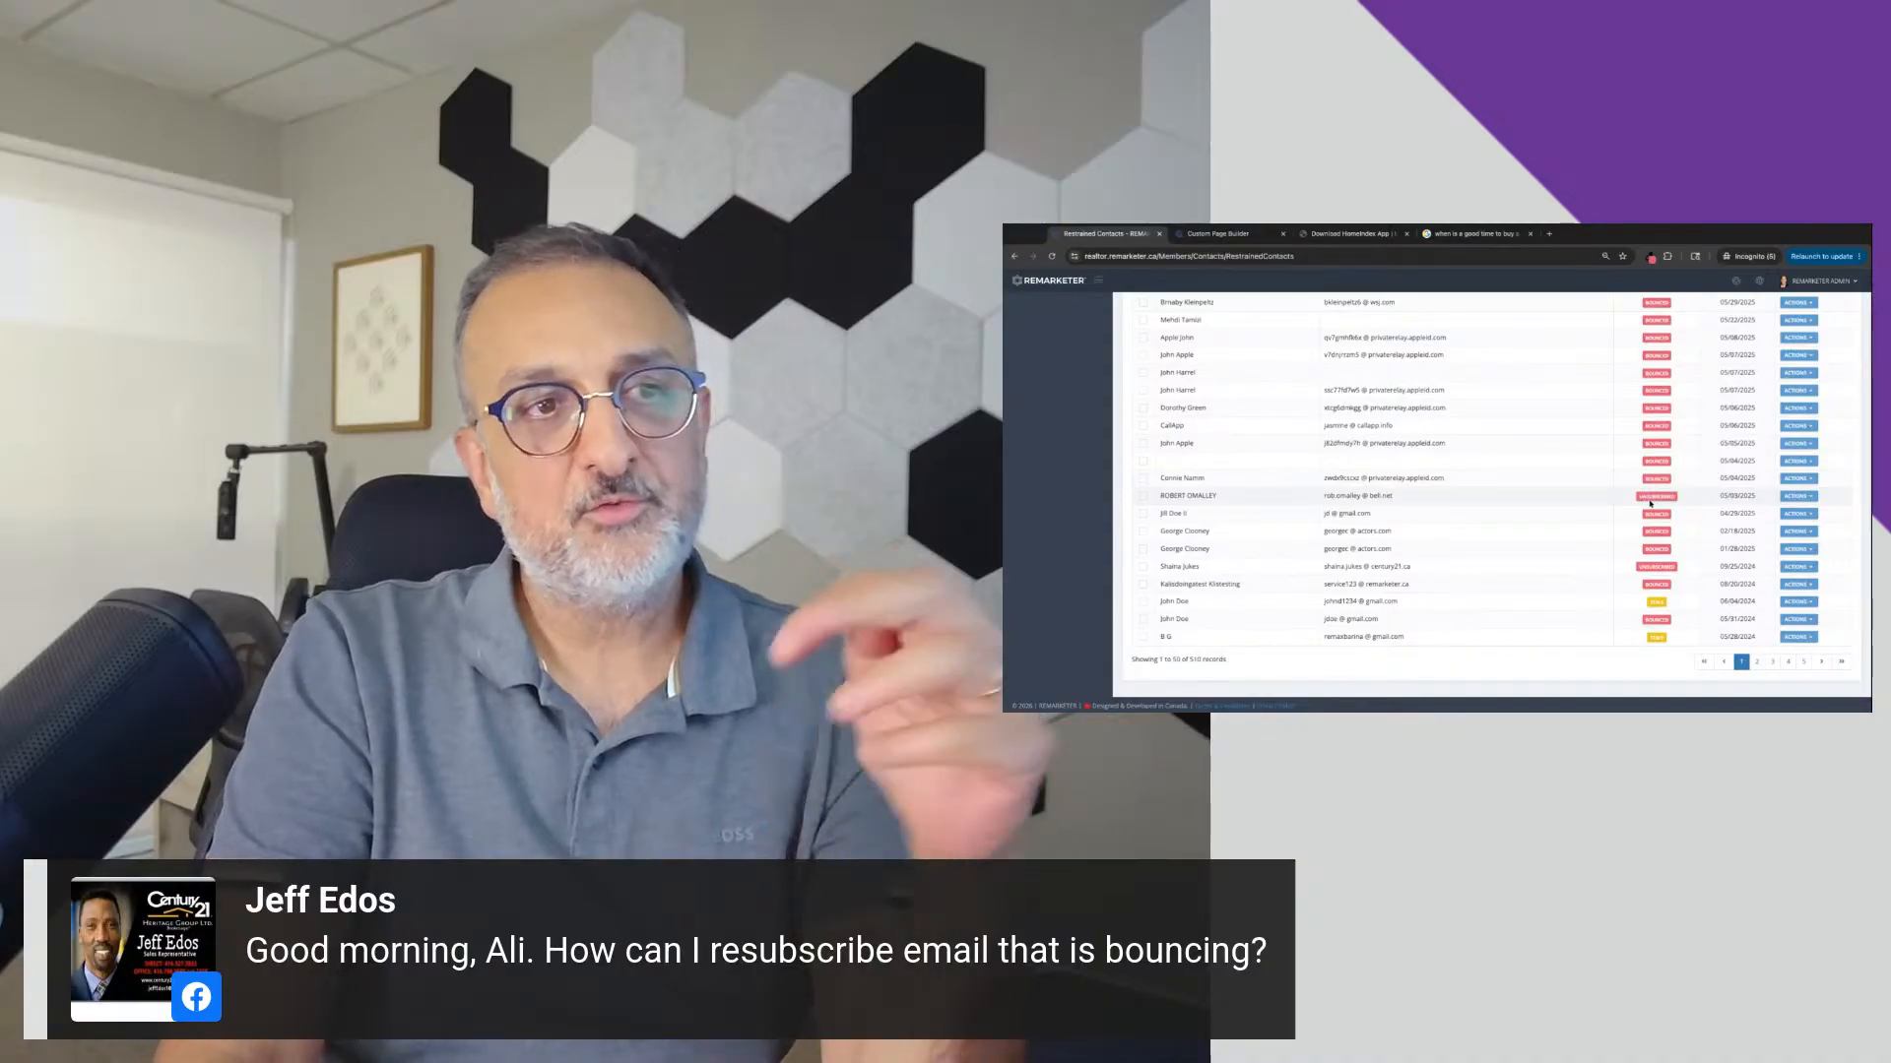
Step: Open the re-subscribe form for an unsubscribed contact, look over its fields and close the form
{"action": "left_click", "coordinate": [1808, 497]}
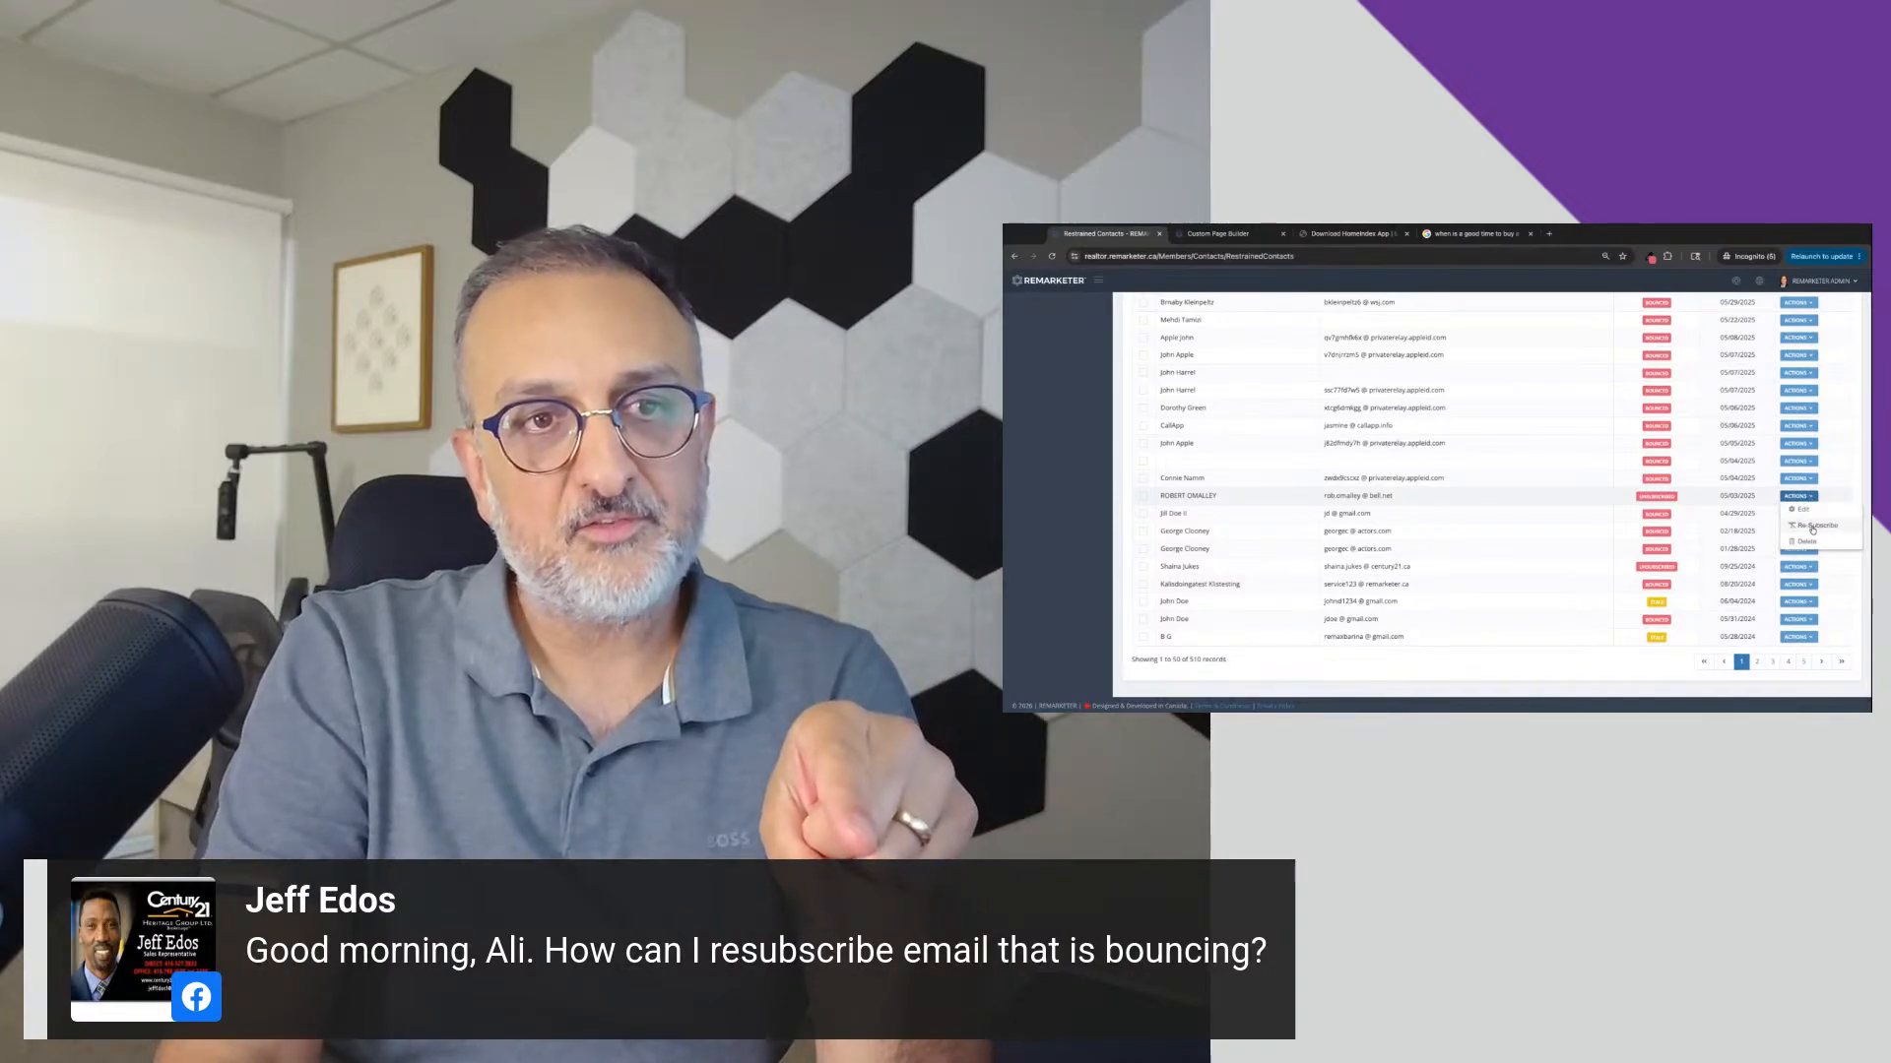
{"action": "left_click", "coordinate": [1818, 526]}
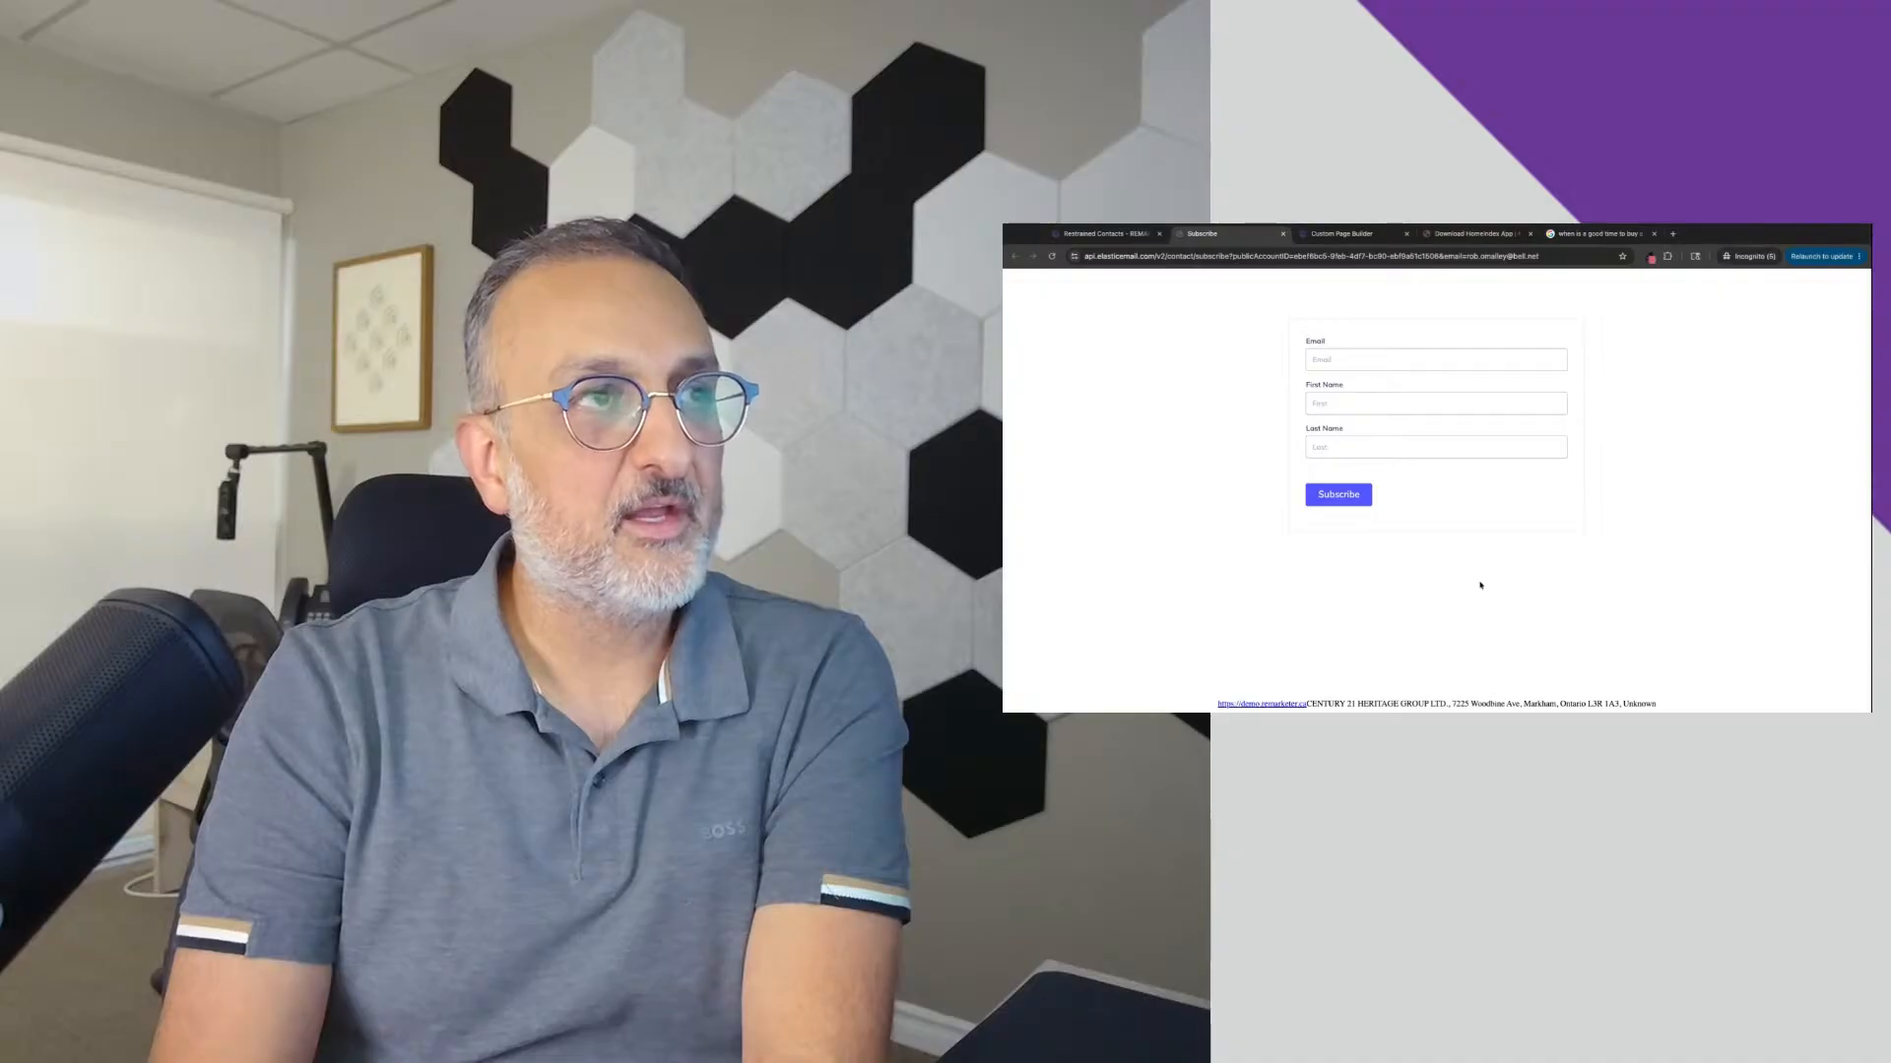
{"action": "left_click", "coordinate": [1284, 235]}
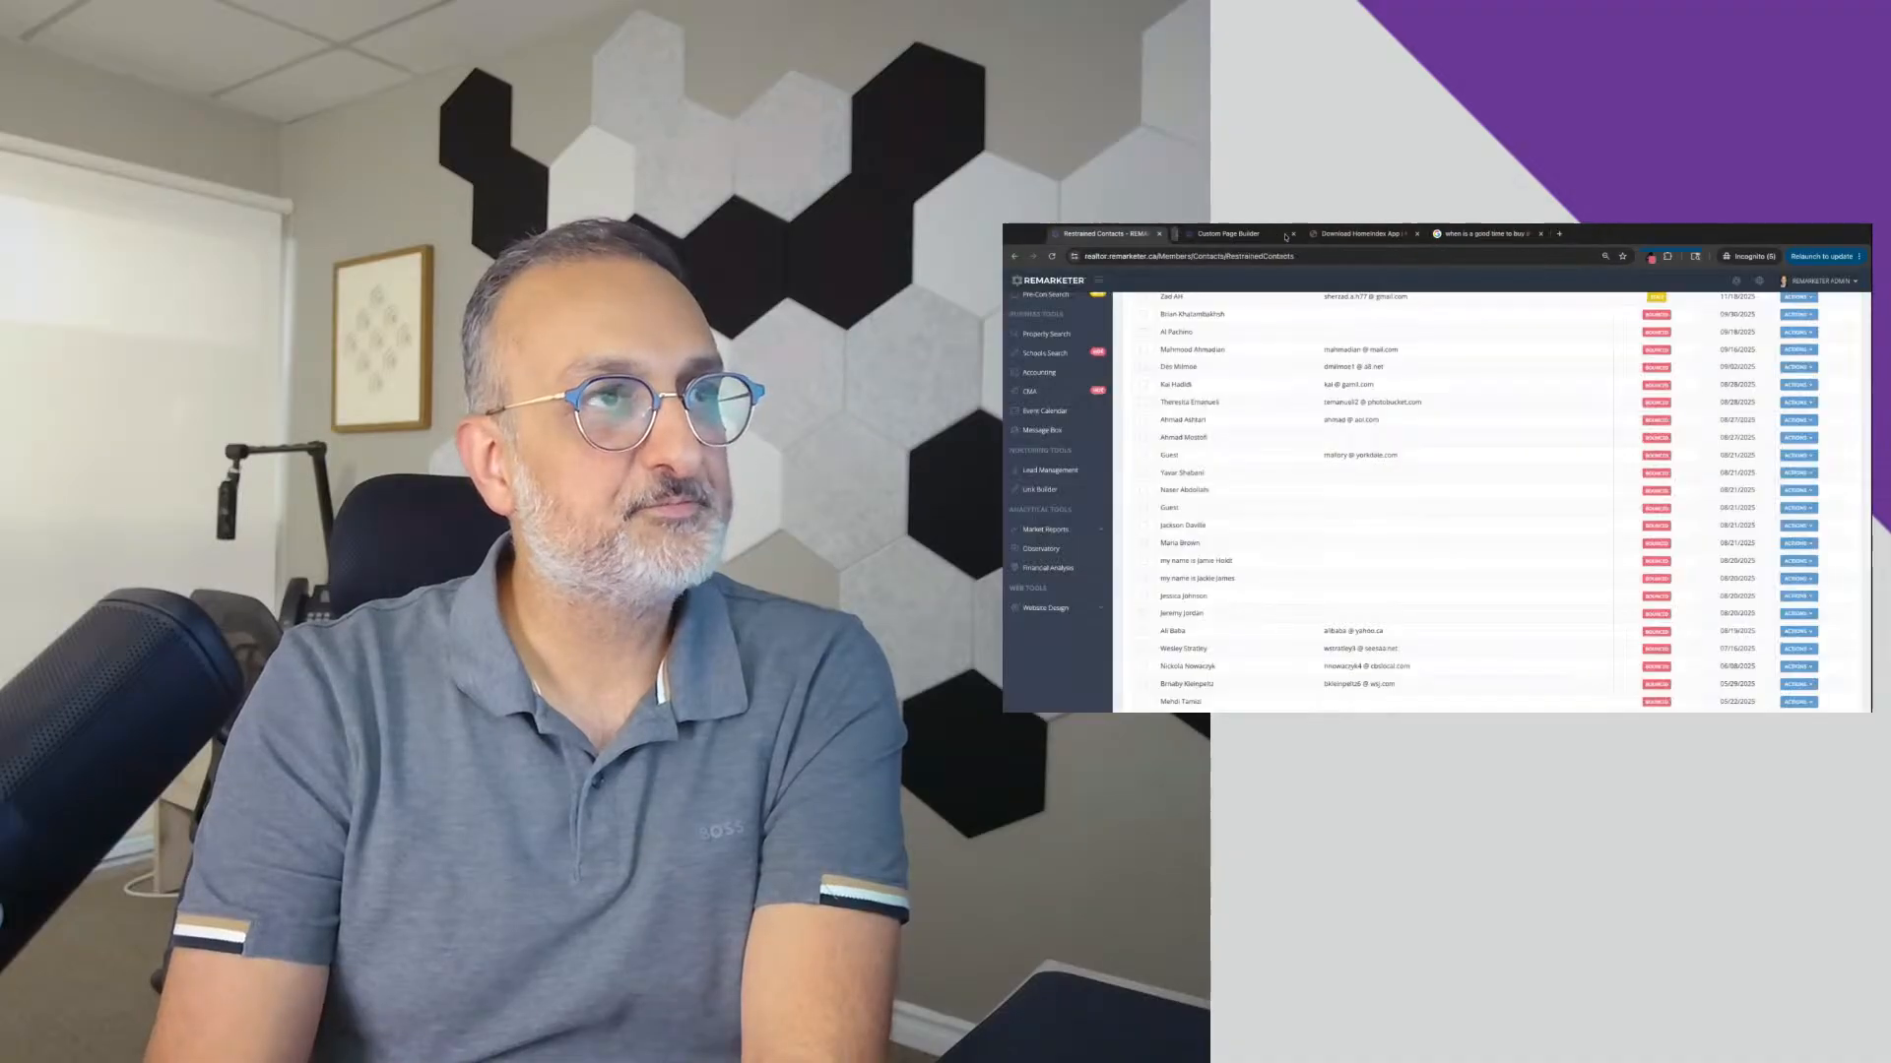